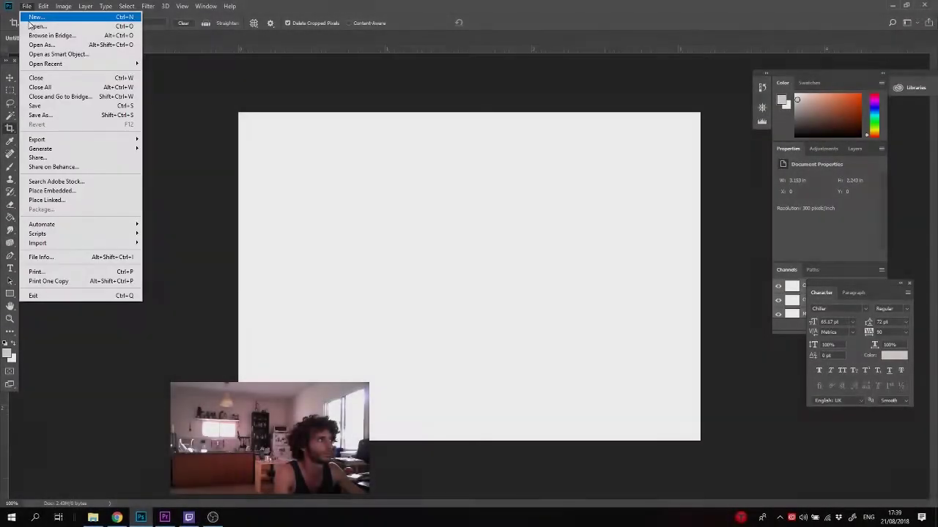
# - Open the reference photo tony2 from the streamming live folder on the work (E:) drive
pyautogui.click(35, 25)
pyautogui.click(215, 23)
pyautogui.click(40, 190)
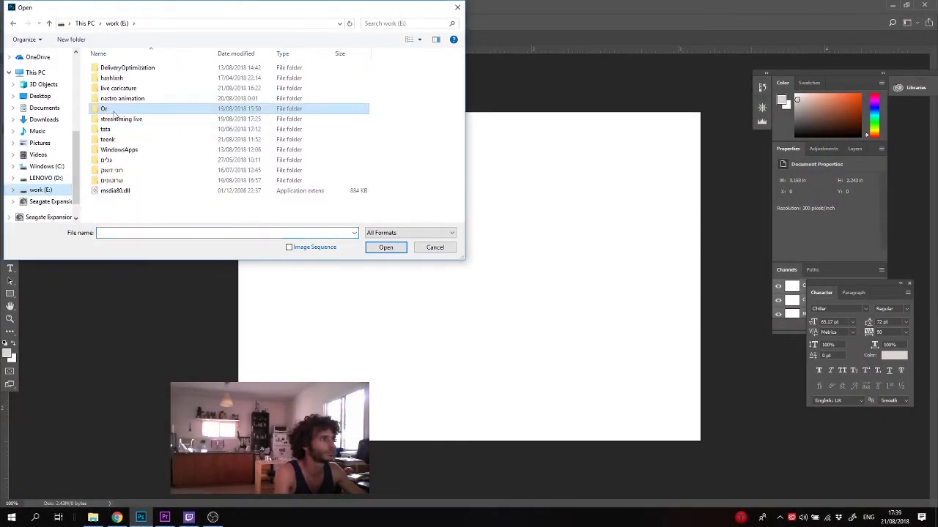
pyautogui.doubleClick(121, 126)
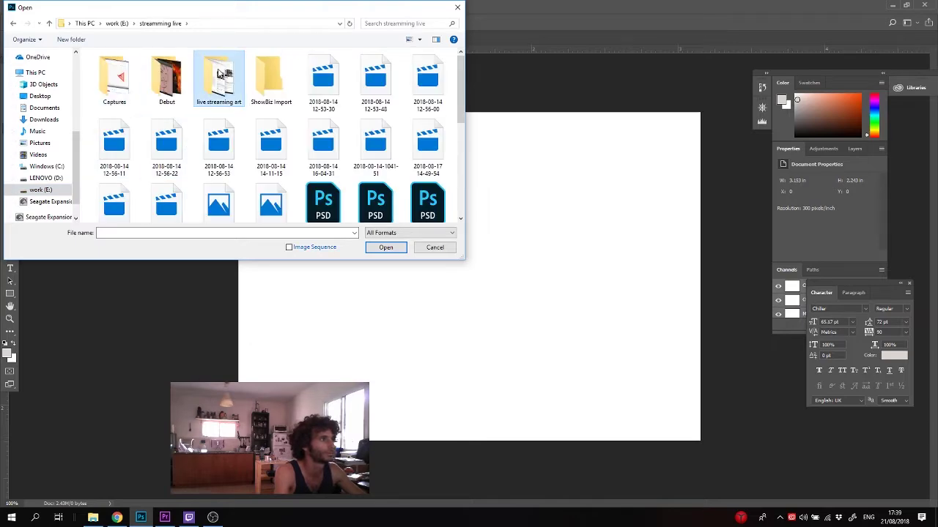
pyautogui.moveTo(464, 260); pyautogui.dragTo(607, 483)
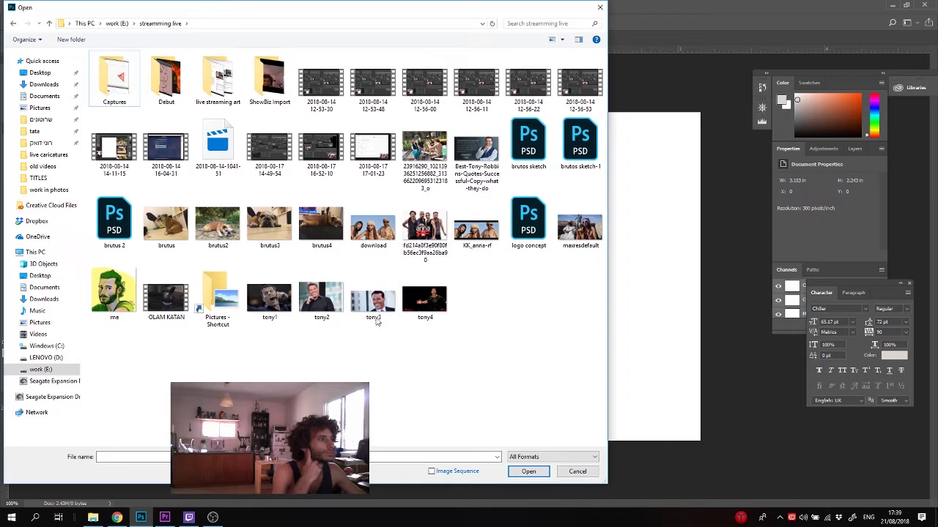
pyautogui.click(322, 301)
pyautogui.click(545, 470)
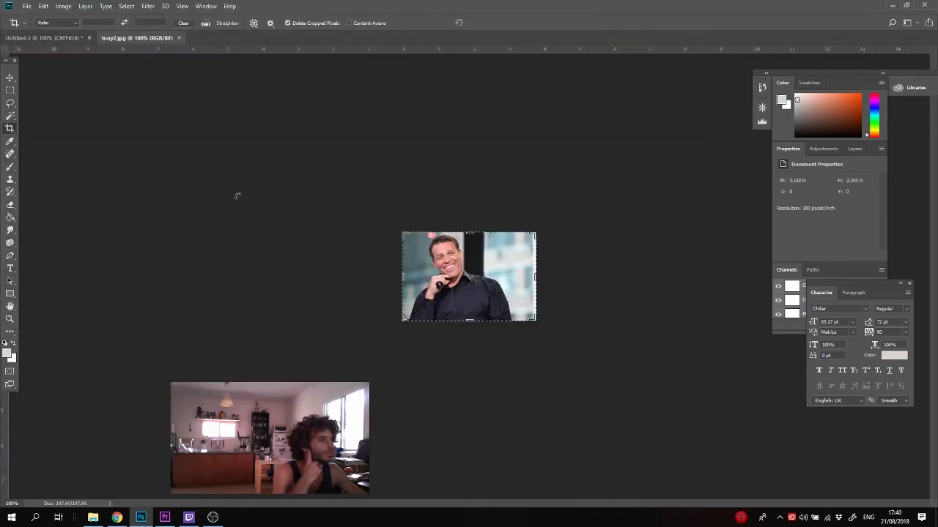
# - Float the reference photo in its own window and place it beside the blank canvas
pyautogui.moveTo(128, 35); pyautogui.dragTo(167, 54)
pyautogui.moveTo(223, 58); pyautogui.dragTo(76, 90)
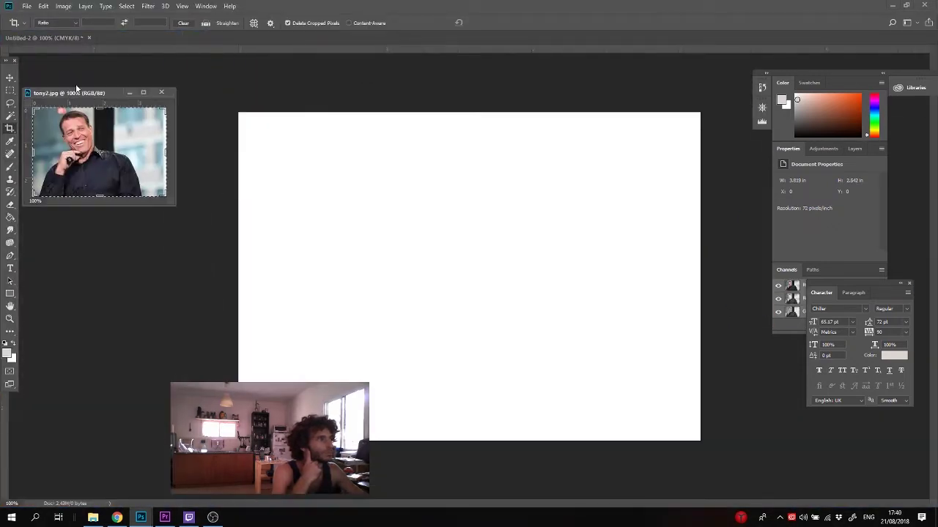
# - Show the Clone Source and Navigator panels while the blank document is active
pyautogui.click(284, 155)
pyautogui.click(199, 6)
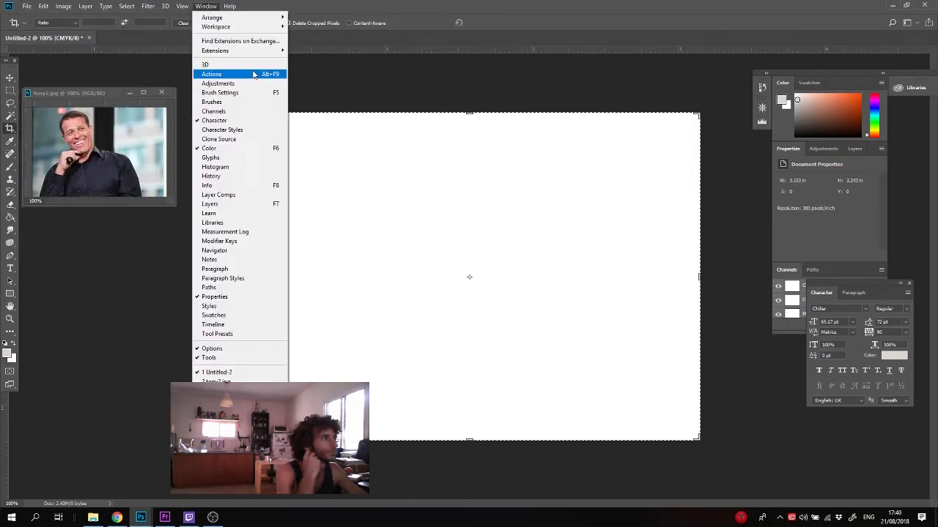
pyautogui.click(260, 138)
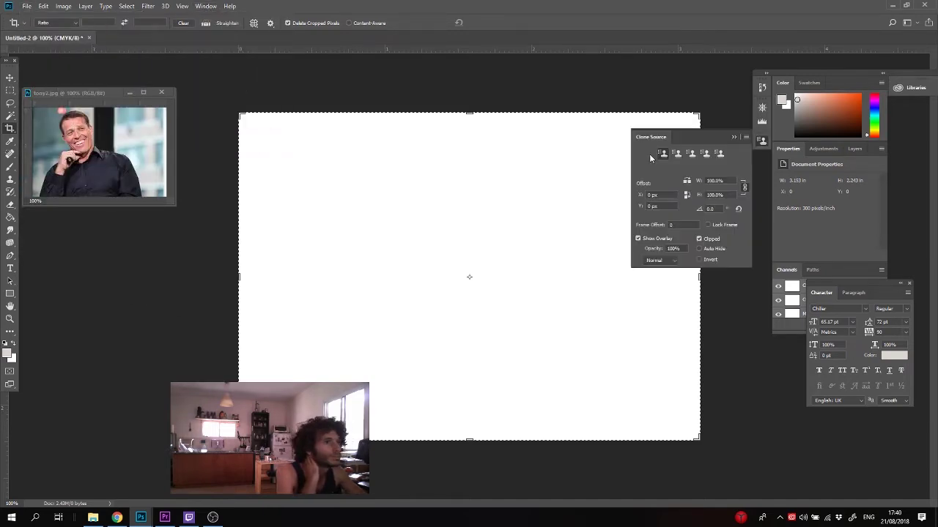
pyautogui.click(182, 6)
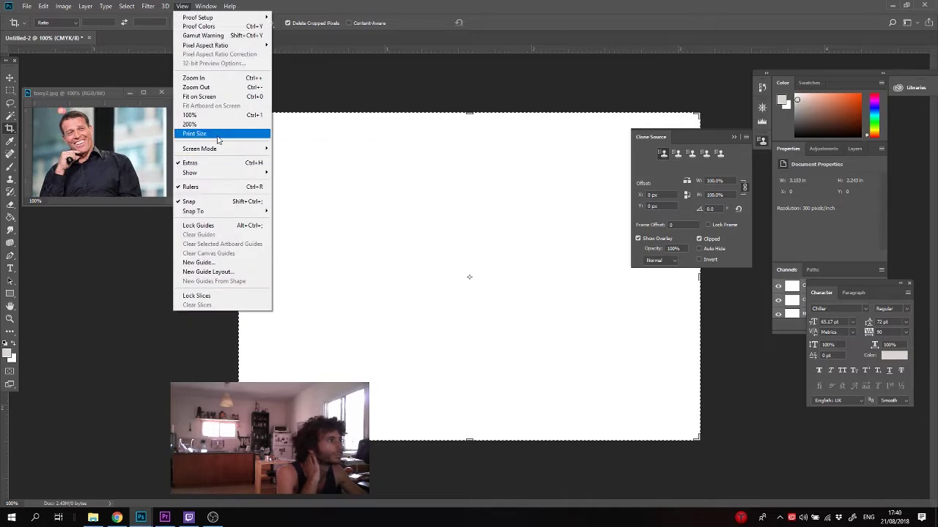
pyautogui.moveTo(205, 6)
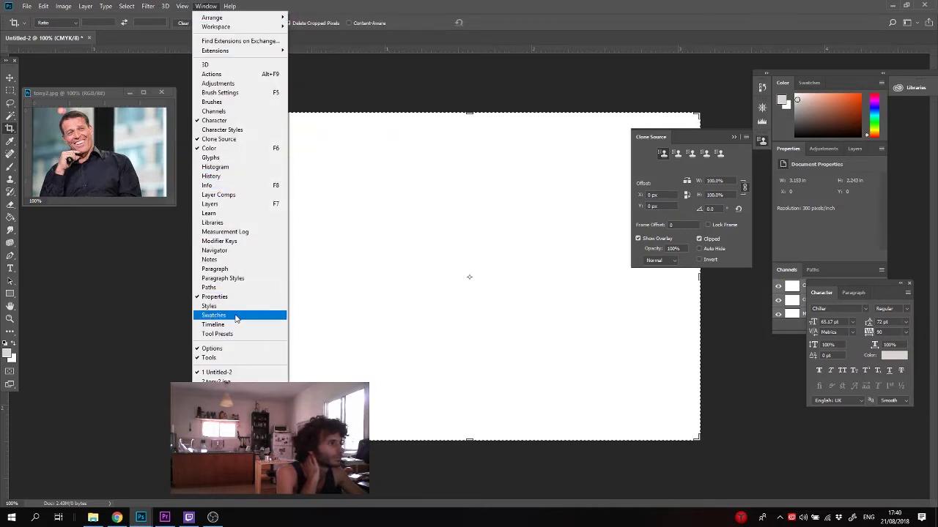
pyautogui.click(248, 256)
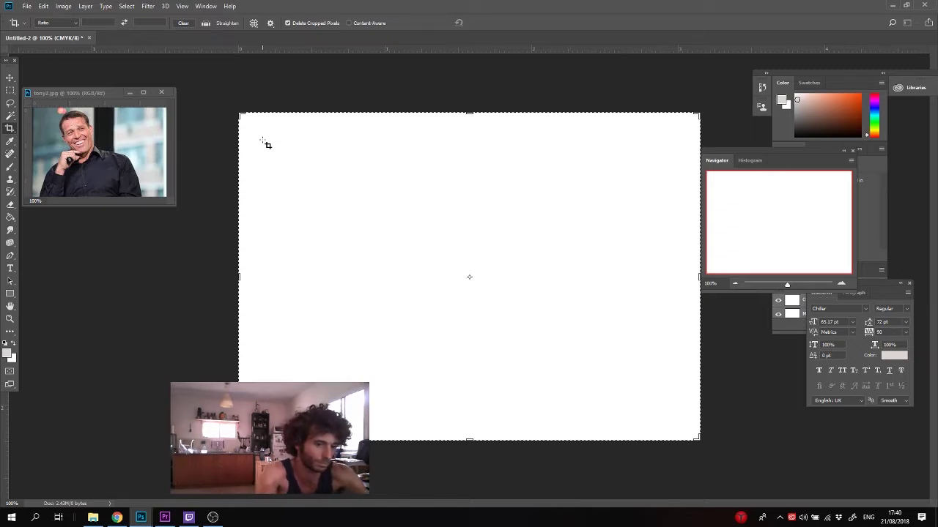
# - Enlarge the reference photo's window and set its zoom to 200%
pyautogui.moveTo(176, 206); pyautogui.dragTo(241, 298)
pyautogui.hotkey('ctrl', '+')
pyautogui.hotkey('ctrl', '+')
pyautogui.hotkey('ctrl', '-')
pyautogui.hotkey('ctrl', '-')
pyautogui.hotkey('ctrl', '+')
pyautogui.click(196, 347)
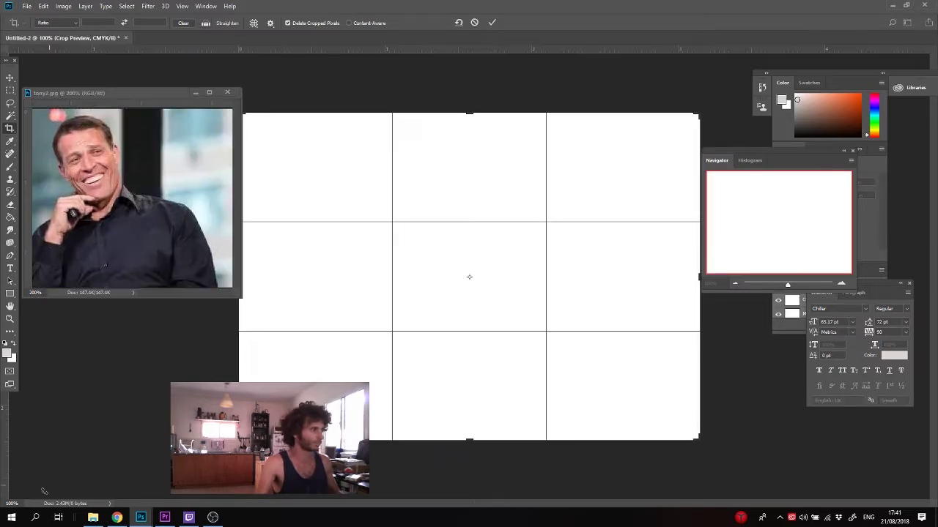
# - Extend the blank canvas outward with the Crop tool to gain more drawing area
pyautogui.moveTo(239, 440); pyautogui.dragTo(93, 448)
pyautogui.press('Return')
pyautogui.moveTo(372, 235); pyautogui.dragTo(292, 381)
# - Browse the brush preset folders, including Legacy, Basic, General and Converted Legacy Tool Presets, for a sketching brush
pyautogui.press('v')
pyautogui.press('b')
pyautogui.rightClick(295, 151)
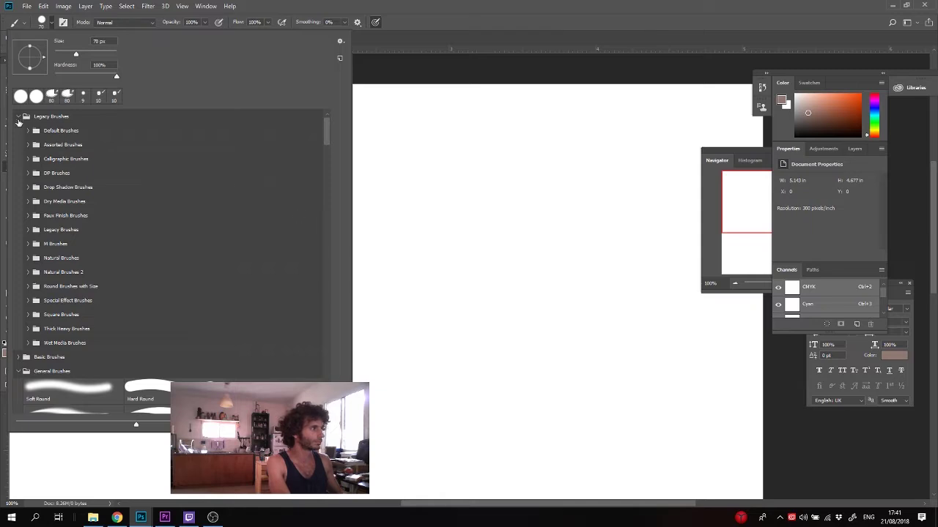
pyautogui.click(17, 116)
pyautogui.click(18, 145)
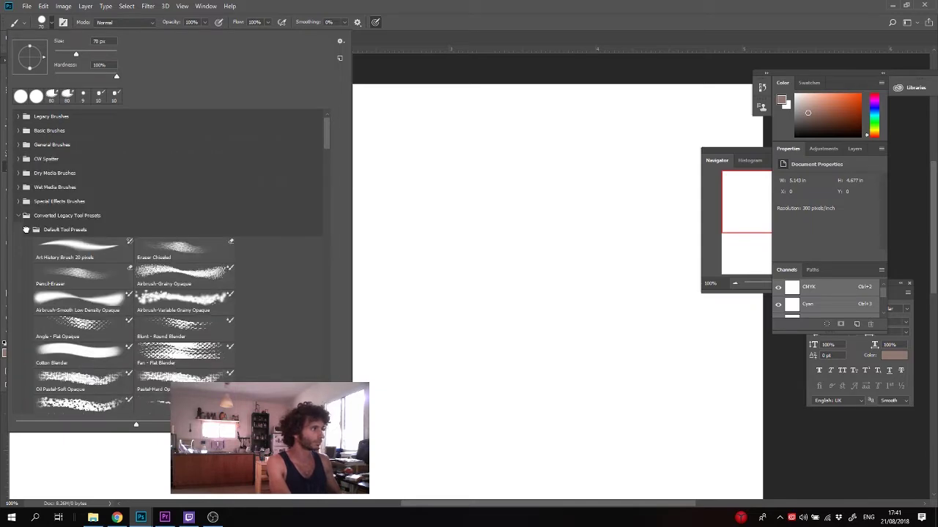
pyautogui.click(25, 229)
pyautogui.click(17, 216)
pyautogui.moveTo(326, 150); pyautogui.dragTo(339, 276)
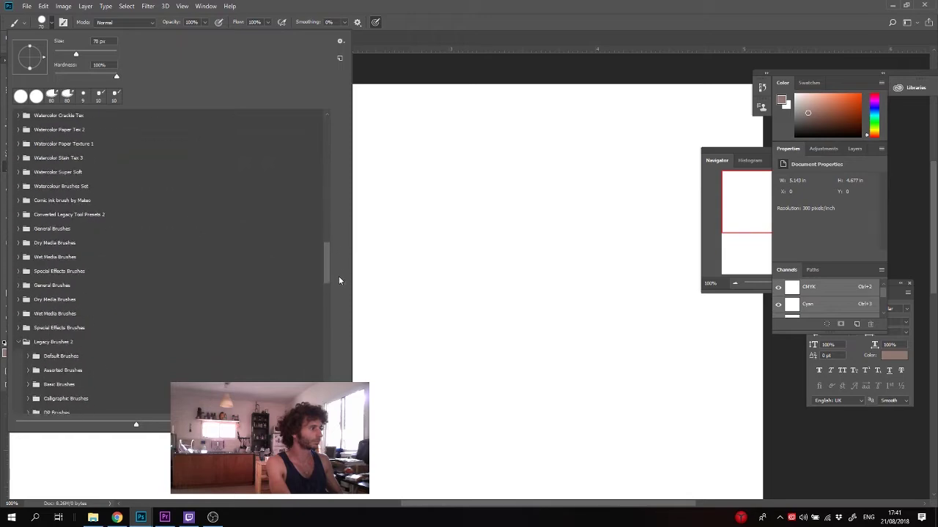
pyautogui.click(18, 342)
pyautogui.moveTo(327, 321)
pyautogui.mouseDown()
pyautogui.moveTo(334, 180)
pyautogui.moveTo(321, 128)
pyautogui.mouseUp()
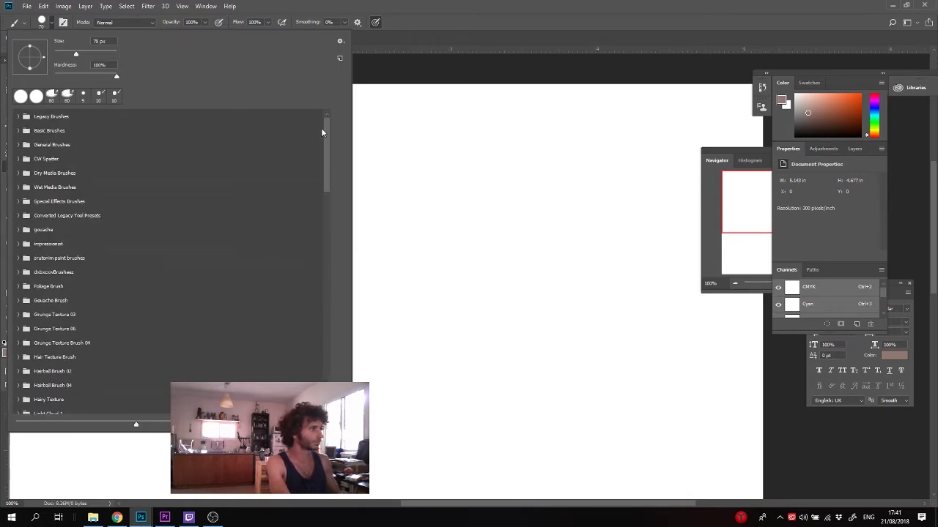
pyautogui.click(19, 118)
pyautogui.click(27, 259)
pyautogui.click(28, 258)
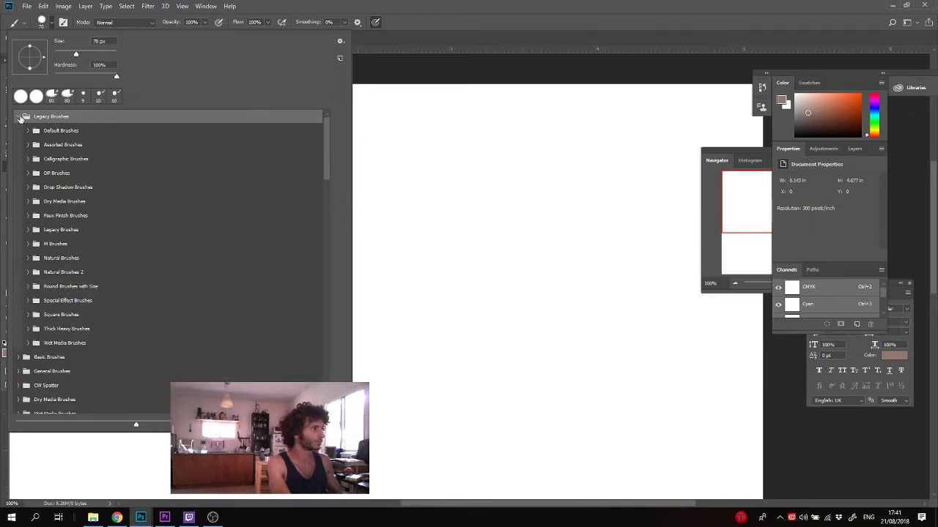
pyautogui.click(28, 131)
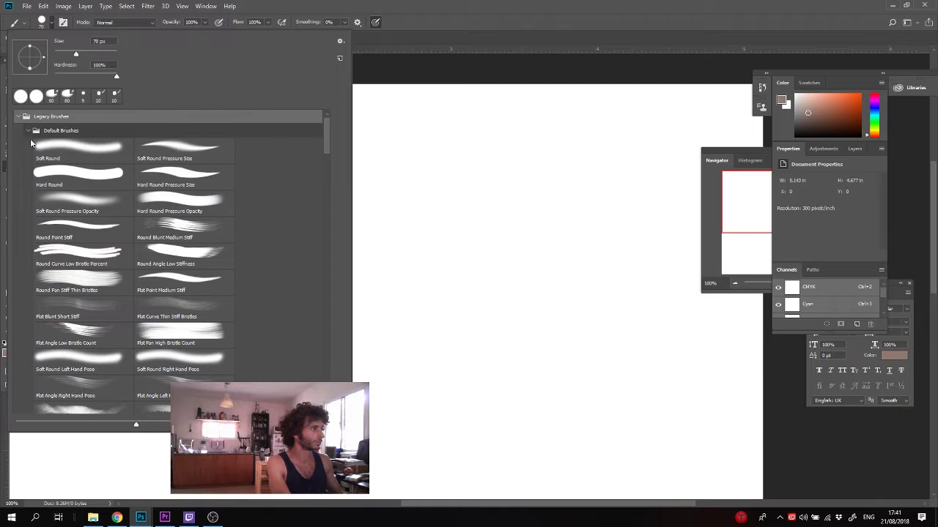
pyautogui.click(28, 131)
pyautogui.click(19, 117)
pyautogui.click(18, 130)
pyautogui.click(18, 130)
pyautogui.click(18, 145)
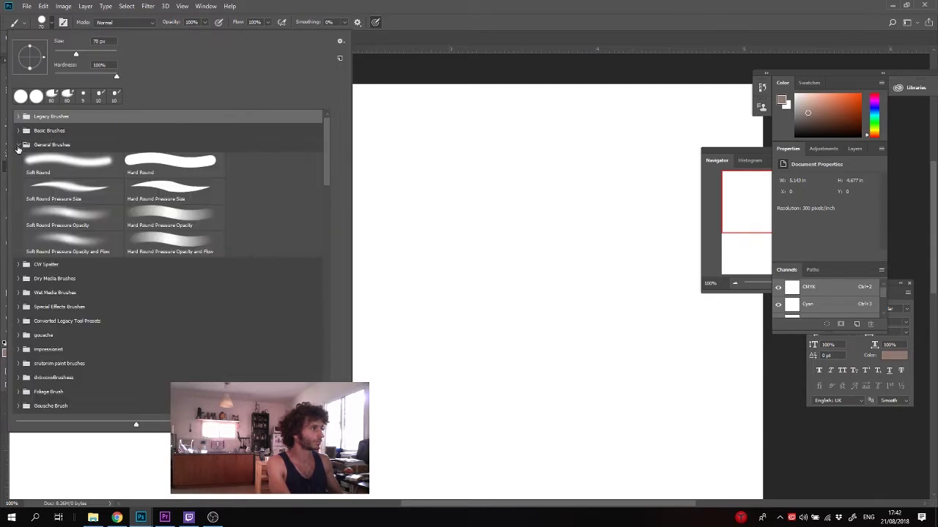
# - Choose the first brush in the Dry Media Brushes folder for sketching
pyautogui.click(19, 146)
pyautogui.click(19, 175)
pyautogui.doubleClick(58, 191)
# - Add a new empty layer above the Background layer
pyautogui.moveTo(821, 115); pyautogui.dragTo(829, 137)
pyautogui.click(854, 149)
pyautogui.click(857, 256)
# - Fill the Background layer with a muted grey-brown using the Paint Bucket
pyautogui.click(824, 229)
pyautogui.click(807, 117)
pyautogui.press('g')
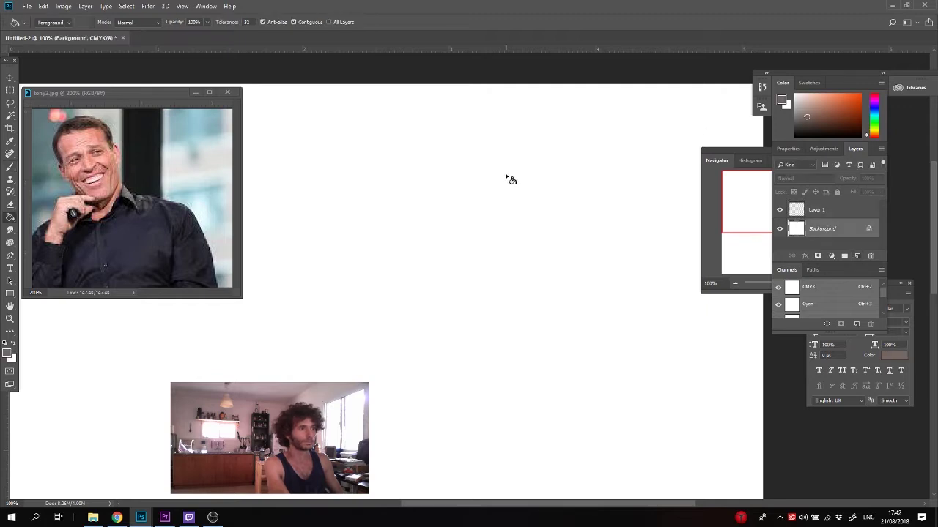
pyautogui.click(506, 176)
pyautogui.click(802, 111)
pyautogui.click(573, 137)
# - Sketch the blocky outline of the head on Layer 1 with a darker brown brush
pyautogui.click(820, 211)
pyautogui.press('b')
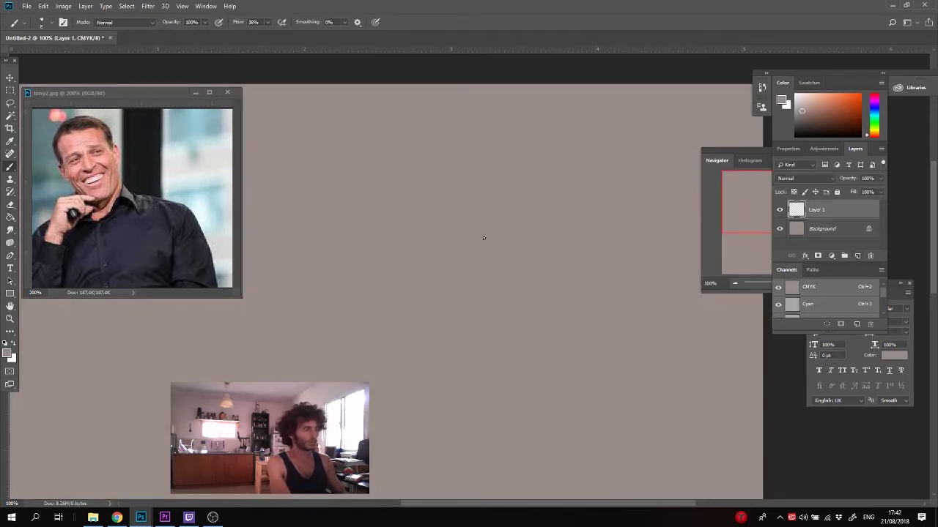
pyautogui.click(805, 120)
pyautogui.moveTo(538, 167); pyautogui.dragTo(568, 366)
pyautogui.moveTo(528, 188)
pyautogui.mouseDown()
pyautogui.moveTo(558, 345)
pyautogui.moveTo(403, 137)
pyautogui.moveTo(297, 220)
pyautogui.mouseUp()
pyautogui.moveTo(280, 186)
pyautogui.mouseDown()
pyautogui.moveTo(287, 233)
pyautogui.moveTo(385, 494)
pyautogui.mouseUp()
pyautogui.moveTo(546, 165); pyautogui.dragTo(602, 466)
pyautogui.moveTo(565, 334); pyautogui.dragTo(589, 439)
pyautogui.moveTo(502, 334); pyautogui.dragTo(547, 261)
pyautogui.moveTo(633, 340); pyautogui.dragTo(579, 425)
pyautogui.moveTo(611, 403); pyautogui.dragTo(415, 428)
pyautogui.moveTo(417, 323)
pyautogui.mouseDown()
pyautogui.moveTo(320, 320)
pyautogui.moveTo(320, 332)
pyautogui.mouseUp()
# - Enlarge the canvas with the Crop tool, leaving wide margins on all sides of the grey-brown area
pyautogui.hotkey('ctrl', '0')
pyautogui.hotkey('ctrl', 'c')
pyautogui.press('Escape')
pyautogui.press('c')
pyautogui.moveTo(543, 209); pyautogui.dragTo(715, 148)
pyautogui.moveTo(545, 133); pyautogui.dragTo(544, 112)
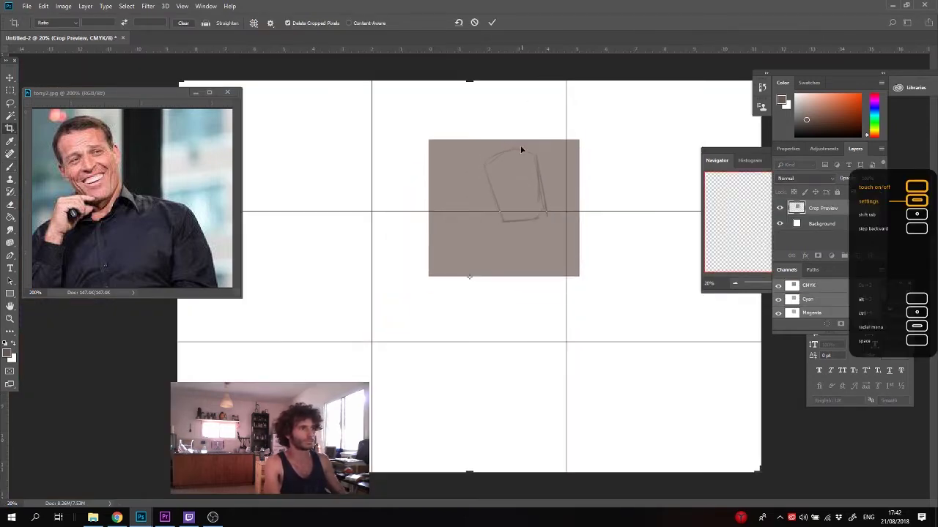
pyautogui.moveTo(521, 149); pyautogui.dragTo(468, 194)
pyautogui.moveTo(178, 471); pyautogui.dragTo(230, 435)
pyautogui.press('Return')
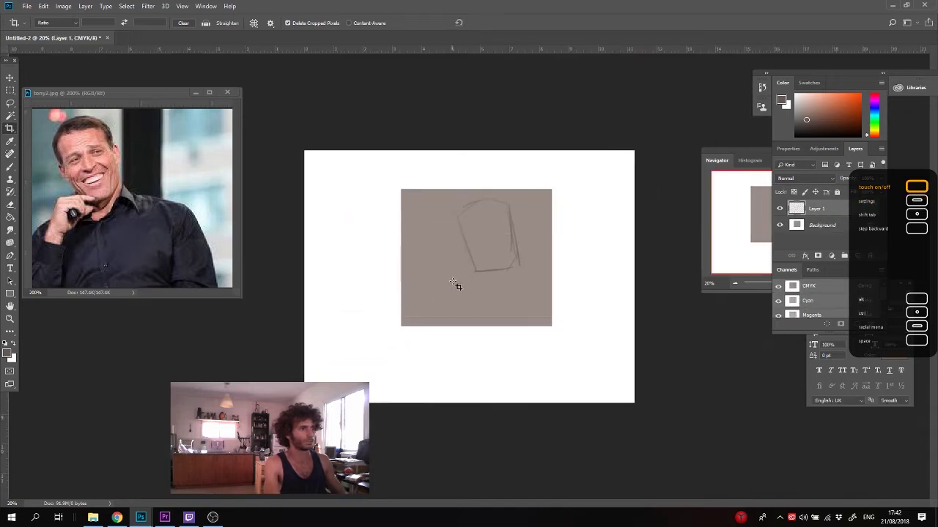
# - Unlock the Background layer, fill its white margins with the same grey-brown, and reselect Layer 1
pyautogui.press('v')
pyautogui.click(868, 225)
pyautogui.press('g')
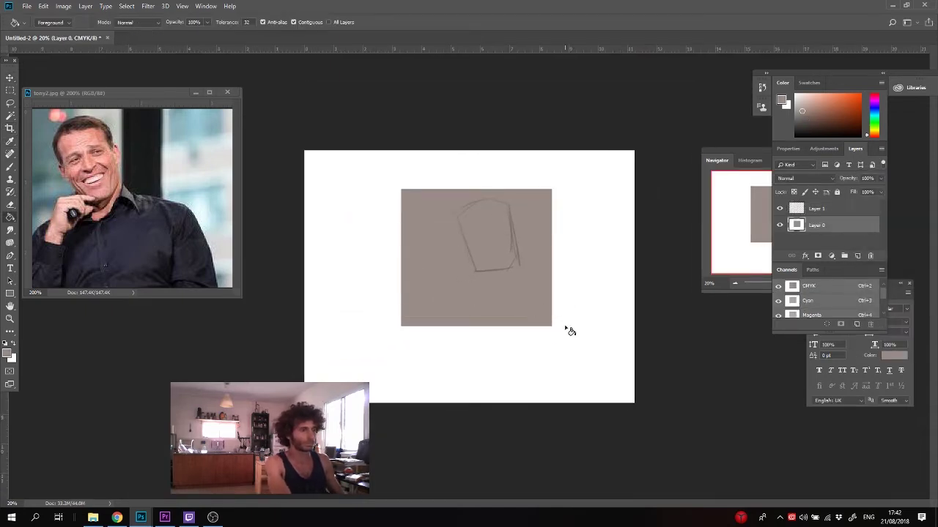
pyautogui.click(564, 329)
pyautogui.click(829, 211)
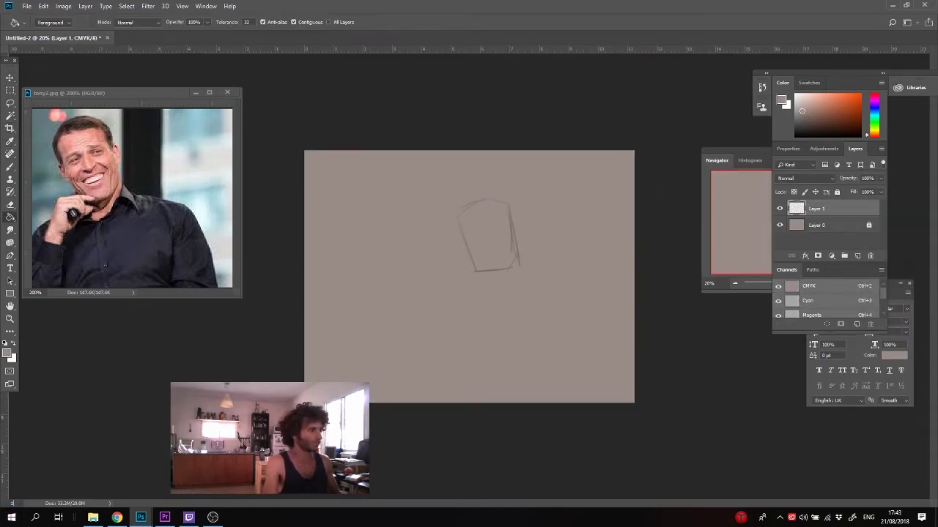
pyautogui.hotkey('ctrl', '1')
pyautogui.press('w')
pyautogui.hotkey('shift', 'w')
pyautogui.click(624, 261)
pyautogui.hotkey('ctrl', 'd')
# - Sketch the ear, jaw, chin and upper lip on Layer 1 in dark brown with an enlarged brush
pyautogui.moveTo(495, 305)
pyautogui.mouseDown()
pyautogui.moveTo(517, 198)
pyautogui.moveTo(526, 262)
pyautogui.mouseUp()
pyautogui.press('b')
pyautogui.keyDown('alt'); pyautogui.click(598, 254); pyautogui.keyUp('alt')
pyautogui.moveTo(608, 251)
pyautogui.mouseDown()
pyautogui.moveTo(501, 351)
pyautogui.moveTo(561, 250)
pyautogui.moveTo(566, 441)
pyautogui.mouseUp()
pyautogui.press(']')
pyautogui.press(']')
pyautogui.press(']')
pyautogui.moveTo(565, 309); pyautogui.dragTo(564, 448)
pyautogui.moveTo(572, 458)
pyautogui.mouseDown()
pyautogui.moveTo(441, 468)
pyautogui.moveTo(360, 337)
pyautogui.mouseUp()
pyautogui.moveTo(574, 283); pyautogui.dragTo(565, 463)
pyautogui.moveTo(560, 308); pyautogui.dragTo(405, 335)
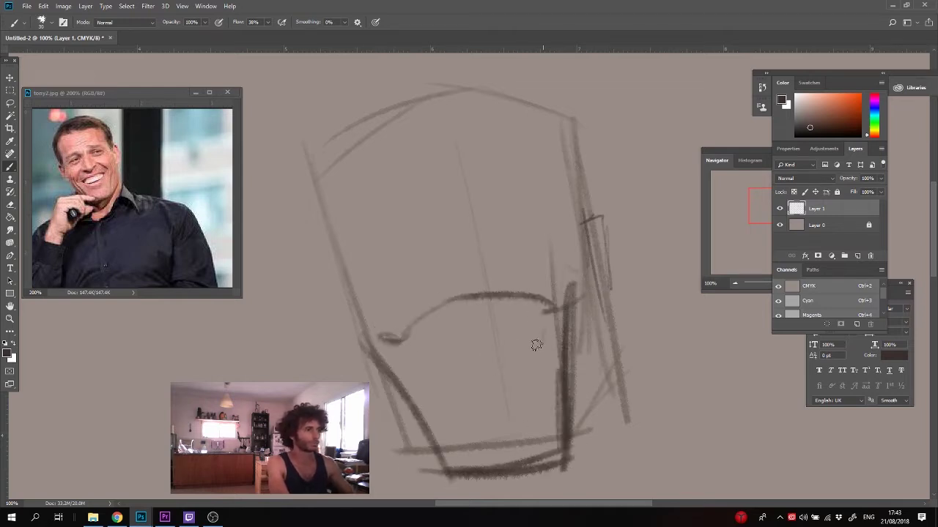
# - Sketch the smiling mouth, the nose and both eyes inside the head outline
pyautogui.moveTo(543, 341); pyautogui.dragTo(407, 359)
pyautogui.moveTo(407, 338); pyautogui.dragTo(545, 335)
pyautogui.moveTo(531, 295); pyautogui.dragTo(524, 330)
pyautogui.moveTo(428, 273); pyautogui.dragTo(481, 262)
pyautogui.moveTo(453, 209); pyautogui.dragTo(460, 288)
pyautogui.moveTo(511, 215); pyautogui.dragTo(527, 222)
pyautogui.moveTo(472, 214); pyautogui.dragTo(507, 224)
pyautogui.moveTo(422, 216); pyautogui.dragTo(379, 253)
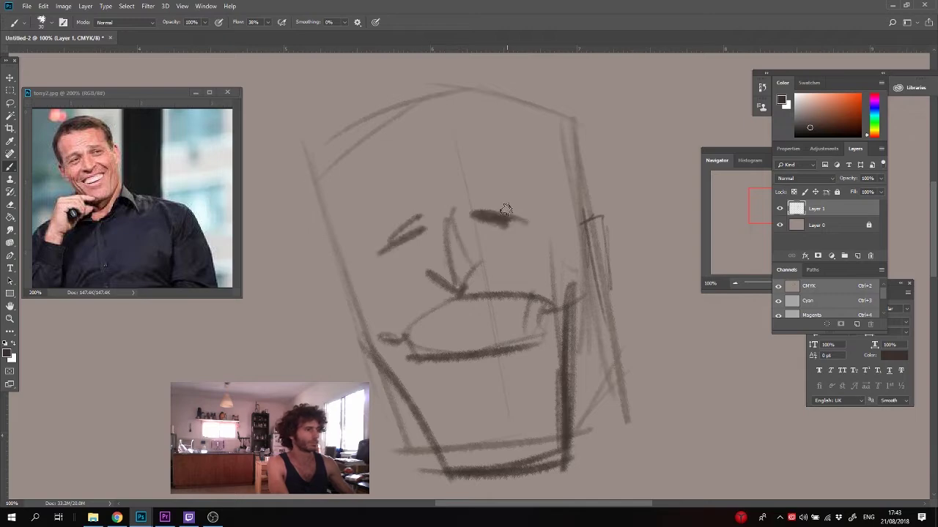
# - Draw the eyebrows and strengthen the hair, the top of the head, the side of the face and the cheek
pyautogui.moveTo(524, 219); pyautogui.dragTo(444, 185)
pyautogui.moveTo(454, 149); pyautogui.dragTo(401, 185)
pyautogui.moveTo(586, 216)
pyautogui.mouseDown()
pyautogui.moveTo(564, 119)
pyautogui.moveTo(428, 57)
pyautogui.mouseUp()
pyautogui.moveTo(428, 58); pyautogui.dragTo(323, 128)
pyautogui.moveTo(505, 89); pyautogui.dragTo(425, 90)
pyautogui.moveTo(461, 116)
pyautogui.mouseDown()
pyautogui.moveTo(385, 85)
pyautogui.moveTo(314, 143)
pyautogui.mouseUp()
pyautogui.moveTo(304, 126); pyautogui.dragTo(334, 208)
pyautogui.moveTo(316, 142); pyautogui.dragTo(344, 297)
pyautogui.moveTo(367, 268)
pyautogui.mouseDown()
pyautogui.moveTo(357, 295)
pyautogui.moveTo(400, 337)
pyautogui.mouseUp()
pyautogui.moveTo(374, 333); pyautogui.dragTo(366, 338)
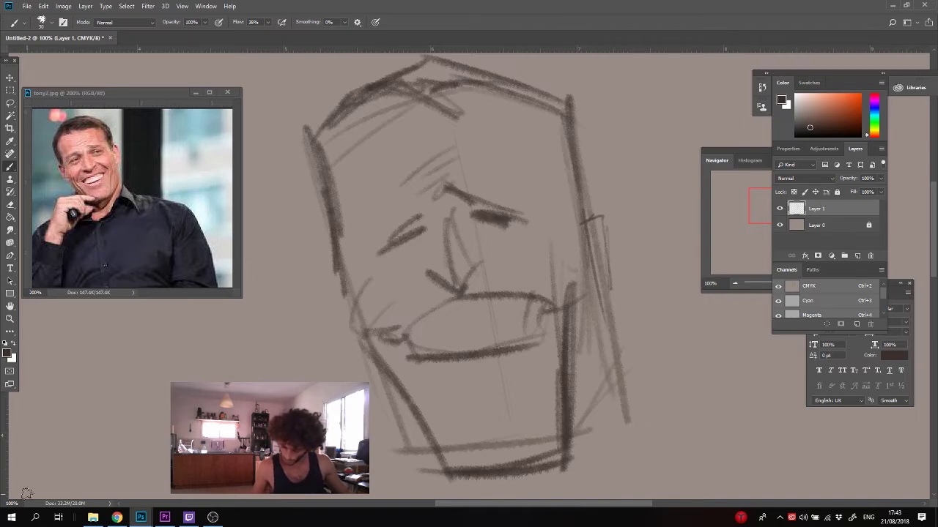
# - Check the Twitch live dashboard in Chrome, close its tab and return to the sketch
pyautogui.click(117, 517)
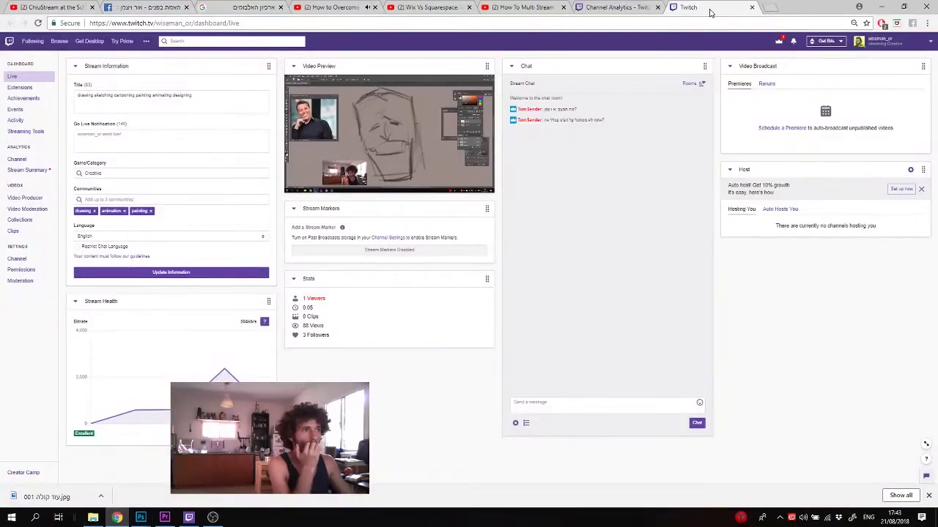
pyautogui.middleClick(711, 13)
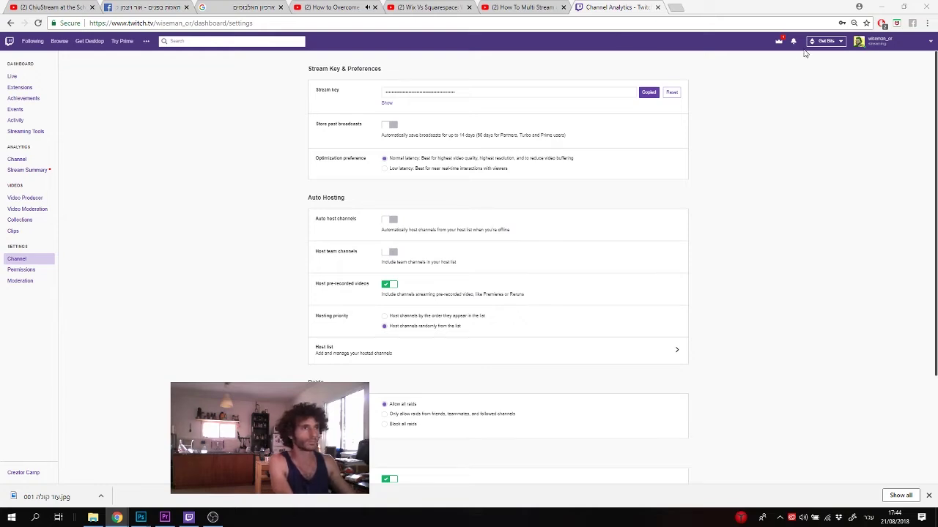
pyautogui.click(881, 9)
# - Reinforce the cheek, face contour and jaw lines of the head sketch
pyautogui.moveTo(564, 289); pyautogui.dragTo(500, 264)
pyautogui.moveTo(420, 279)
pyautogui.mouseDown()
pyautogui.moveTo(372, 339)
pyautogui.moveTo(321, 276)
pyautogui.moveTo(349, 345)
pyautogui.mouseUp()
pyautogui.moveTo(345, 287)
pyautogui.mouseDown()
pyautogui.moveTo(346, 179)
pyautogui.moveTo(318, 118)
pyautogui.mouseUp()
pyautogui.moveTo(570, 211)
pyautogui.mouseDown()
pyautogui.moveTo(546, 155)
pyautogui.moveTo(477, 79)
pyautogui.mouseUp()
pyautogui.moveTo(529, 310); pyautogui.dragTo(392, 339)
# - Set the canvas zoom to 60% and refine the ear, face sides, jaw and chin with loose strokes
pyautogui.write('60')
pyautogui.press('Return')
pyautogui.moveTo(443, 260)
pyautogui.mouseDown()
pyautogui.moveTo(454, 247)
pyautogui.moveTo(433, 186)
pyautogui.mouseUp()
pyautogui.moveTo(542, 243); pyautogui.dragTo(553, 328)
pyautogui.moveTo(539, 164); pyautogui.dragTo(551, 208)
pyautogui.moveTo(521, 119); pyautogui.dragTo(540, 186)
pyautogui.moveTo(548, 298); pyautogui.dragTo(466, 371)
pyautogui.moveTo(420, 318); pyautogui.dragTo(469, 357)
pyautogui.moveTo(420, 301); pyautogui.dragTo(409, 323)
pyautogui.moveTo(507, 272); pyautogui.dragTo(560, 305)
# - Sketch the shoulder and upper arm extending out from the ear side of the neck
pyautogui.moveTo(677, 304); pyautogui.dragTo(588, 238)
pyautogui.moveTo(447, 226); pyautogui.dragTo(691, 287)
pyautogui.moveTo(466, 208)
pyautogui.mouseDown()
pyautogui.moveTo(691, 286)
pyautogui.moveTo(720, 475)
pyautogui.mouseUp()
pyautogui.moveTo(683, 299); pyautogui.dragTo(713, 504)
pyautogui.moveTo(619, 354); pyautogui.dragTo(613, 266)
pyautogui.moveTo(675, 220); pyautogui.dragTo(614, 298)
pyautogui.moveTo(611, 249); pyautogui.dragTo(605, 453)
pyautogui.moveTo(599, 306); pyautogui.dragTo(594, 448)
# - Sketch the shirt collar beneath the chin and the start of the shoulder on the side away from the ear
pyautogui.moveTo(449, 166); pyautogui.dragTo(513, 249)
pyautogui.moveTo(509, 135); pyautogui.dragTo(510, 263)
pyautogui.moveTo(432, 195); pyautogui.dragTo(376, 244)
pyautogui.moveTo(342, 218); pyautogui.dragTo(494, 281)
pyautogui.moveTo(520, 194); pyautogui.dragTo(442, 198)
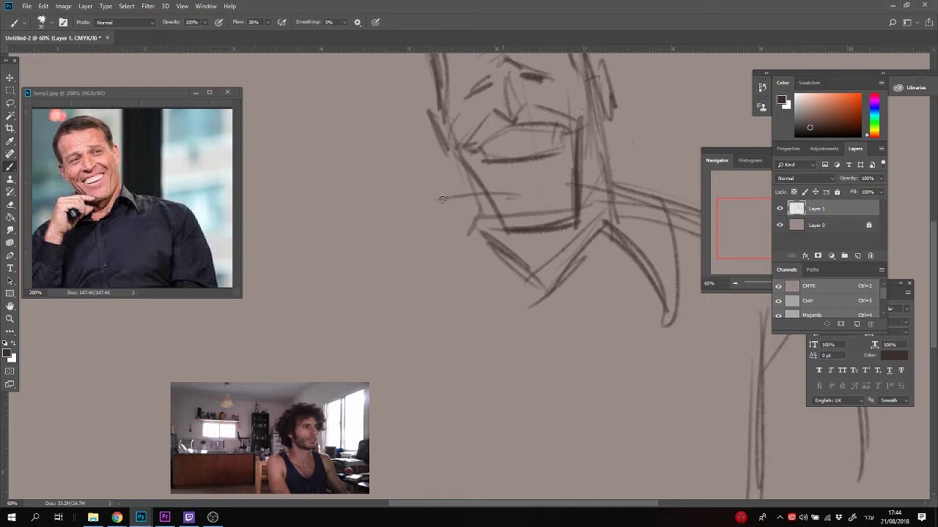
pyautogui.moveTo(476, 249); pyautogui.dragTo(533, 277)
pyautogui.moveTo(434, 192); pyautogui.dragTo(379, 279)
pyautogui.moveTo(381, 281); pyautogui.dragTo(385, 326)
# - Rough in the hand raised to the chin, with its fingers below the jaw, following the reference photo
pyautogui.moveTo(473, 279); pyautogui.dragTo(414, 319)
pyautogui.moveTo(447, 238); pyautogui.dragTo(469, 260)
pyautogui.moveTo(455, 220); pyautogui.dragTo(524, 205)
pyautogui.moveTo(390, 273); pyautogui.dragTo(420, 311)
pyautogui.moveTo(381, 287); pyautogui.dragTo(419, 316)
pyautogui.moveTo(192, 175)
pyautogui.mouseDown()
pyautogui.moveTo(212, 178)
pyautogui.moveTo(173, 159)
pyautogui.mouseUp()
pyautogui.click(412, 323)
# - Sketch the bent forearm and sleeve below the hand and the long side lines of the torso
pyautogui.moveTo(370, 305)
pyautogui.mouseDown()
pyautogui.moveTo(453, 343)
pyautogui.moveTo(441, 341)
pyautogui.mouseUp()
pyautogui.moveTo(442, 343); pyautogui.dragTo(422, 415)
pyautogui.moveTo(362, 302); pyautogui.dragTo(332, 358)
pyautogui.moveTo(337, 360); pyautogui.dragTo(424, 404)
pyautogui.moveTo(443, 390); pyautogui.dragTo(446, 499)
pyautogui.moveTo(313, 275); pyautogui.dragTo(283, 375)
pyautogui.moveTo(538, 299); pyautogui.dragTo(567, 491)
pyautogui.moveTo(395, 266); pyautogui.dragTo(382, 410)
# - Lower the opacity of the rough sketch on Layer 1 and add a new layer above it
pyautogui.click(881, 192)
pyautogui.moveTo(881, 205); pyautogui.dragTo(844, 205)
pyautogui.click(857, 256)
pyautogui.hotkey('ctrl', '+')
pyautogui.hotkey('ctrl', '+')
pyautogui.moveTo(450, 337); pyautogui.dragTo(510, 439)
pyautogui.moveTo(510, 440); pyautogui.dragTo(628, 431)
pyautogui.moveTo(628, 337); pyautogui.dragTo(627, 429)
pyautogui.hotkey('ctrl', 'alt', 'z')
pyautogui.hotkey('ctrl', 'alt', 'z')
pyautogui.hotkey('ctrl', 'alt', 'z')
pyautogui.hotkey('ctrl', 'alt', 'z')
pyautogui.hotkey('ctrl', 'alt', 'z')
# - Reduce the brush to size 15, pick a darker colour and draw the jaw and chin contour
pyautogui.moveTo(455, 221); pyautogui.dragTo(374, 230)
pyautogui.press('[')
pyautogui.press('[')
pyautogui.click(809, 132)
pyautogui.moveTo(579, 235); pyautogui.dragTo(594, 361)
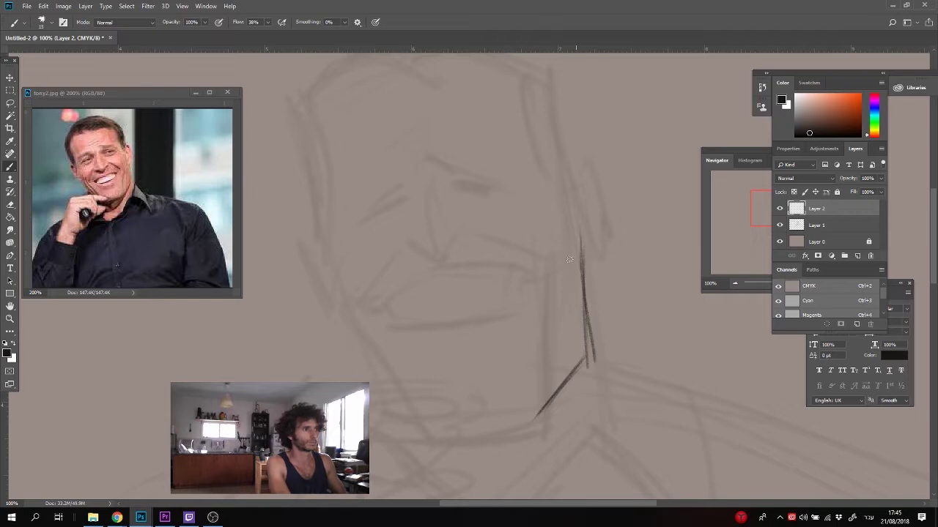
pyautogui.moveTo(535, 428); pyautogui.dragTo(419, 448)
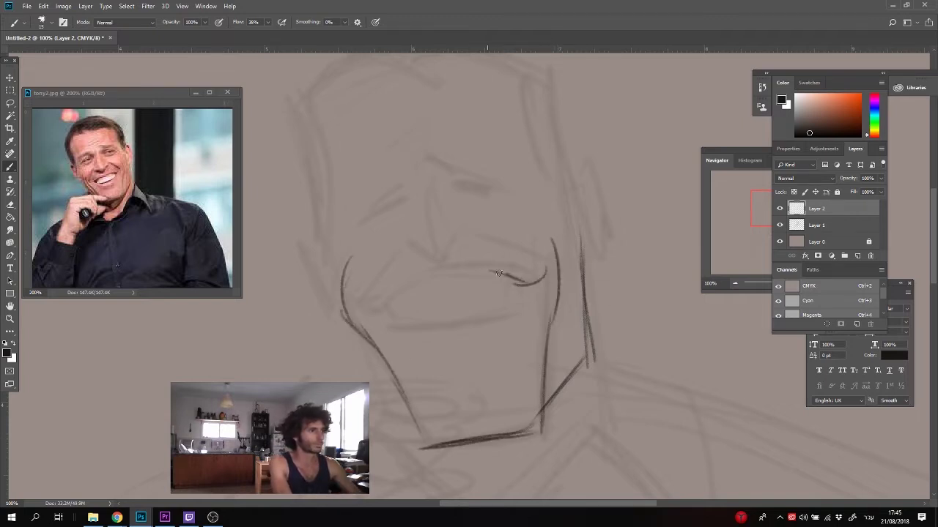
# - Draw the wide open smile and the nose, and shift the lassoed nose slightly downward with Free Transform
pyautogui.moveTo(517, 289)
pyautogui.mouseDown()
pyautogui.moveTo(394, 331)
pyautogui.moveTo(448, 324)
pyautogui.mouseUp()
pyautogui.moveTo(410, 241)
pyautogui.mouseDown()
pyautogui.moveTo(466, 239)
pyautogui.moveTo(447, 213)
pyautogui.mouseUp()
pyautogui.press('l')
pyautogui.hotkey('ctrl', 't')
pyautogui.moveTo(458, 260); pyautogui.dragTo(459, 267)
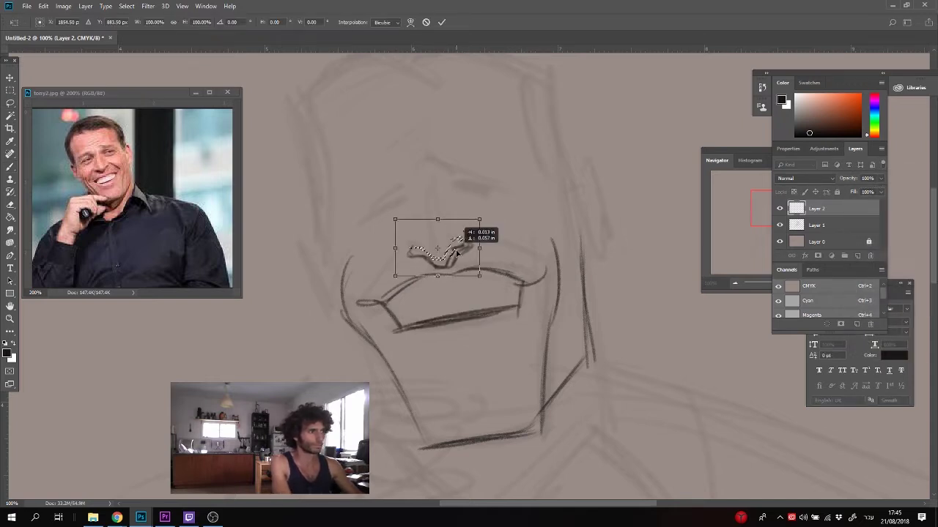
pyautogui.press('Return')
pyautogui.hotkey('ctrl', 'd')
# - Draw the eyes and eyebrows and redraw the chin as a squarer block with upright sides
pyautogui.press('b')
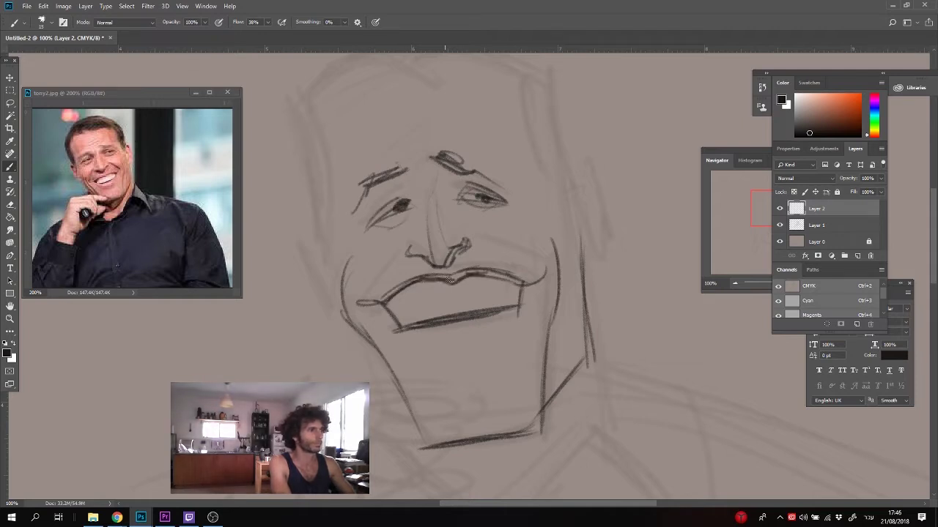
pyautogui.moveTo(541, 351); pyautogui.dragTo(543, 439)
pyautogui.moveTo(550, 416)
pyautogui.mouseDown()
pyautogui.moveTo(453, 453)
pyautogui.moveTo(397, 432)
pyautogui.mouseUp()
pyautogui.moveTo(405, 375)
pyautogui.mouseDown()
pyautogui.moveTo(422, 454)
pyautogui.moveTo(477, 447)
pyautogui.mouseUp()
pyautogui.moveTo(546, 334)
pyautogui.mouseDown()
pyautogui.moveTo(547, 402)
pyautogui.moveTo(505, 451)
pyautogui.moveTo(421, 432)
pyautogui.mouseUp()
# - Erase the surplus chin lines at 76% eraser opacity and add a cheek fold beside the nose with the brush
pyautogui.press('e')
pyautogui.moveTo(165, 22); pyautogui.dragTo(186, 35)
pyautogui.moveTo(524, 442); pyautogui.dragTo(434, 443)
pyautogui.moveTo(414, 408); pyautogui.dragTo(430, 428)
pyautogui.moveTo(525, 432); pyautogui.dragTo(534, 386)
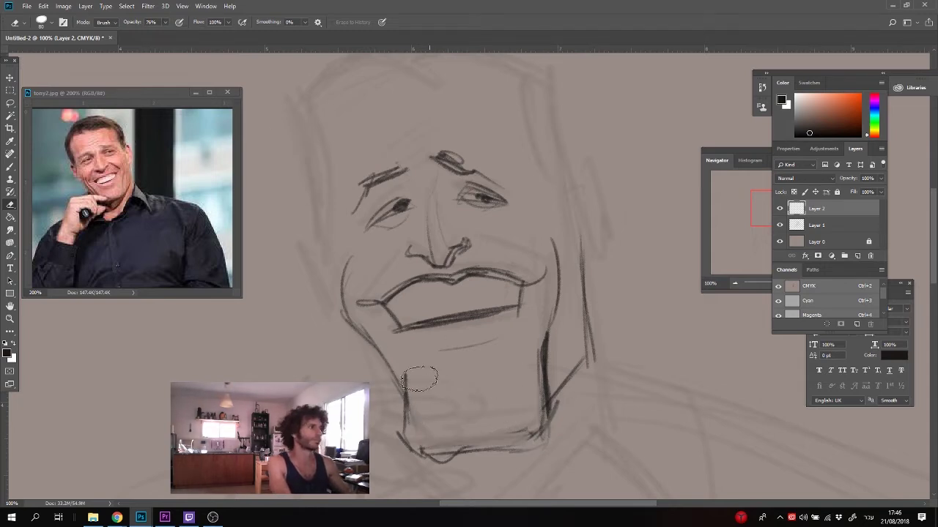
pyautogui.press('b')
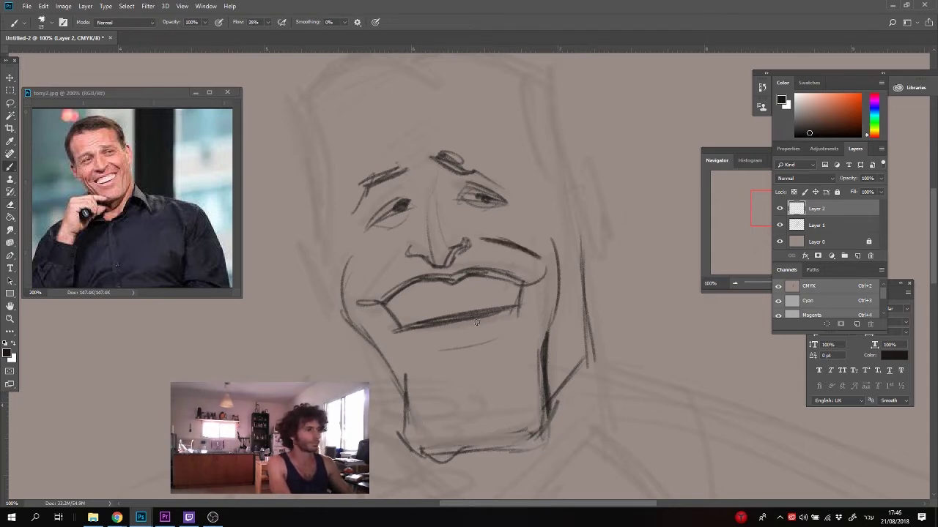
# - Lasso each eye in turn and adjust its placement slightly with Free Transform
pyautogui.press('l')
pyautogui.moveTo(418, 195)
pyautogui.mouseDown()
pyautogui.moveTo(398, 226)
pyautogui.moveTo(425, 200)
pyautogui.mouseUp()
pyautogui.hotkey('ctrl', 't')
pyautogui.moveTo(355, 246); pyautogui.dragTo(365, 239)
pyautogui.press('Return')
pyautogui.moveTo(511, 179)
pyautogui.mouseDown()
pyautogui.moveTo(423, 169)
pyautogui.moveTo(512, 191)
pyautogui.moveTo(481, 177)
pyautogui.mouseUp()
pyautogui.hotkey('ctrl', 't')
pyautogui.press('Return')
pyautogui.hotkey('ctrl', 'd')
# - Add creases around the brows and nose bridge and reinforce the far cheek line running down to the chin
pyautogui.press('b')
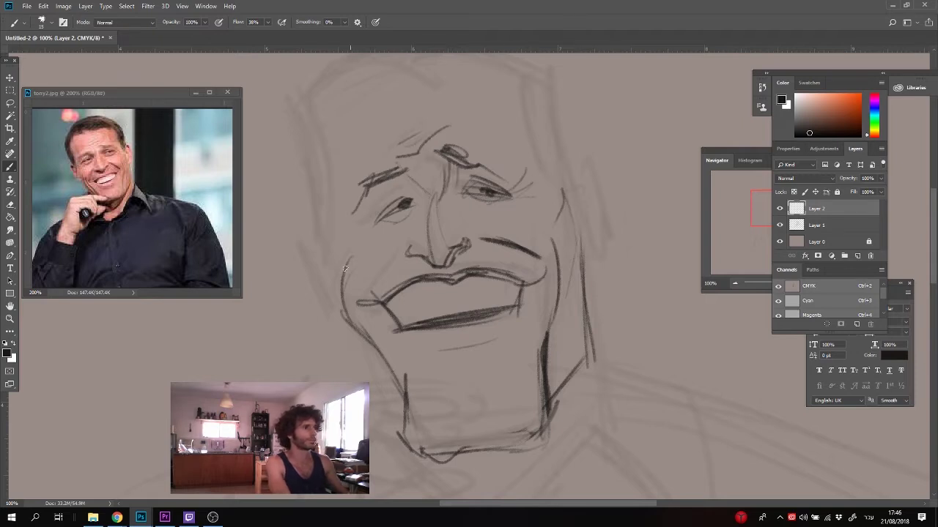
pyautogui.moveTo(357, 310); pyautogui.dragTo(418, 378)
pyautogui.moveTo(346, 313); pyautogui.dragTo(416, 377)
pyautogui.press('e')
pyautogui.press('b')
pyautogui.moveTo(336, 242); pyautogui.dragTo(331, 308)
pyautogui.moveTo(359, 342); pyautogui.dragTo(404, 397)
pyautogui.moveTo(333, 255)
pyautogui.mouseDown()
pyautogui.moveTo(331, 315)
pyautogui.moveTo(388, 372)
pyautogui.mouseUp()
# - Outline the far temple and forehead side, and draw the hairline and crown of the head
pyautogui.moveTo(355, 232); pyautogui.dragTo(381, 276)
pyautogui.moveTo(369, 202); pyautogui.dragTo(372, 275)
pyautogui.moveTo(358, 120); pyautogui.dragTo(361, 268)
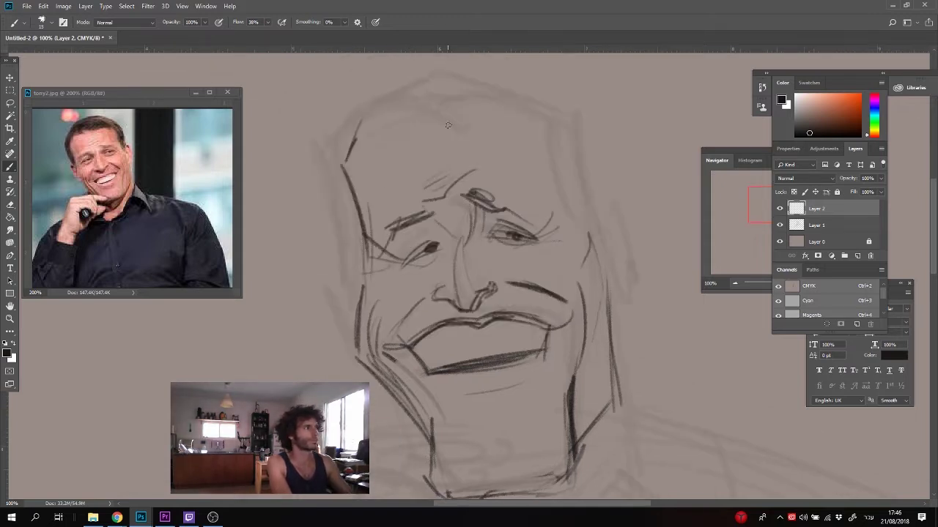
pyautogui.moveTo(435, 108)
pyautogui.mouseDown()
pyautogui.moveTo(356, 129)
pyautogui.moveTo(365, 177)
pyautogui.mouseUp()
pyautogui.moveTo(464, 120); pyautogui.dragTo(546, 144)
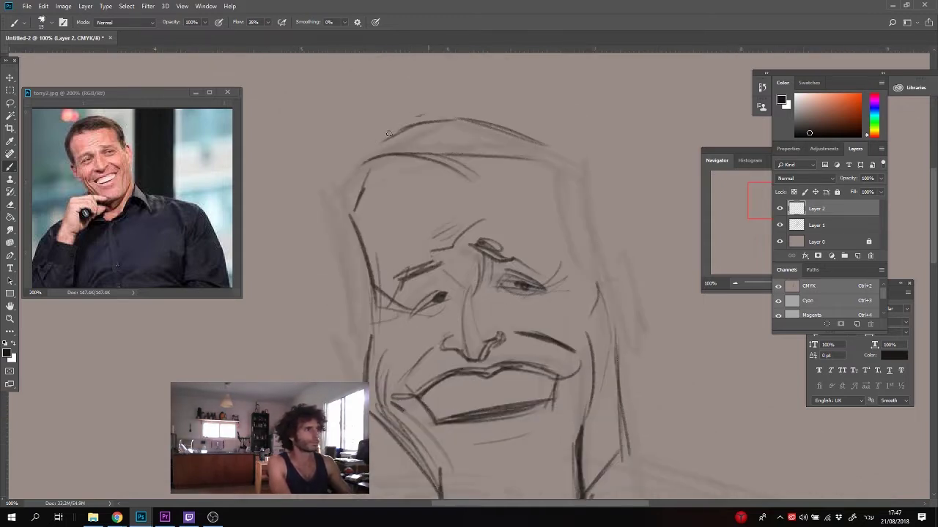
# - Draw the narrow ear on the far side of the face beside the cheek
pyautogui.moveTo(345, 329); pyautogui.dragTo(343, 349)
pyautogui.moveTo(361, 323); pyautogui.dragTo(372, 411)
pyautogui.press('l')
pyautogui.hotkey('ctrl', 'd')
pyautogui.press('b')
pyautogui.moveTo(338, 327); pyautogui.dragTo(353, 379)
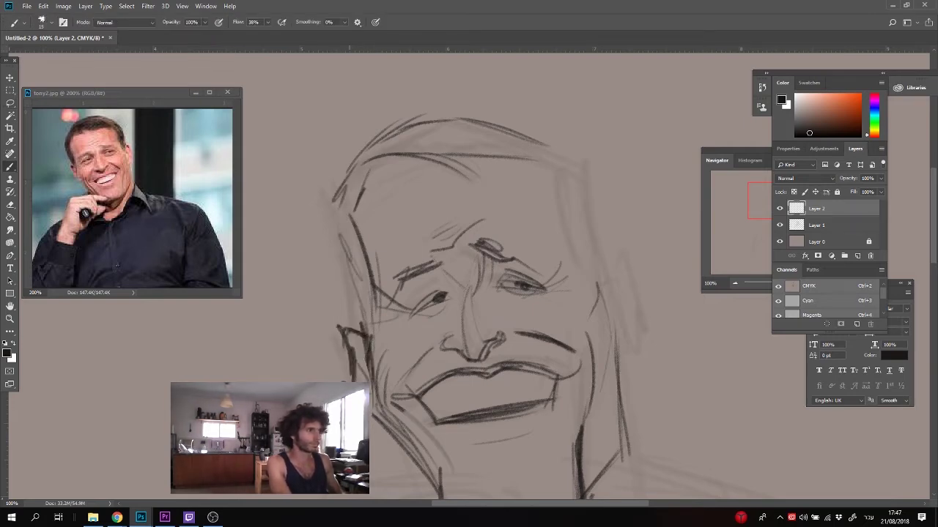
# - Draw the near side of the head and hairline, adjust the lassoed temple line with Free Transform, and add the near ear
pyautogui.moveTo(586, 170); pyautogui.dragTo(601, 291)
pyautogui.press('l')
pyautogui.moveTo(551, 196)
pyautogui.mouseDown()
pyautogui.moveTo(649, 330)
pyautogui.moveTo(546, 220)
pyautogui.mouseUp()
pyautogui.hotkey('ctrl', 't')
pyautogui.press('Return')
pyautogui.hotkey('ctrl', 'd')
pyautogui.press('b')
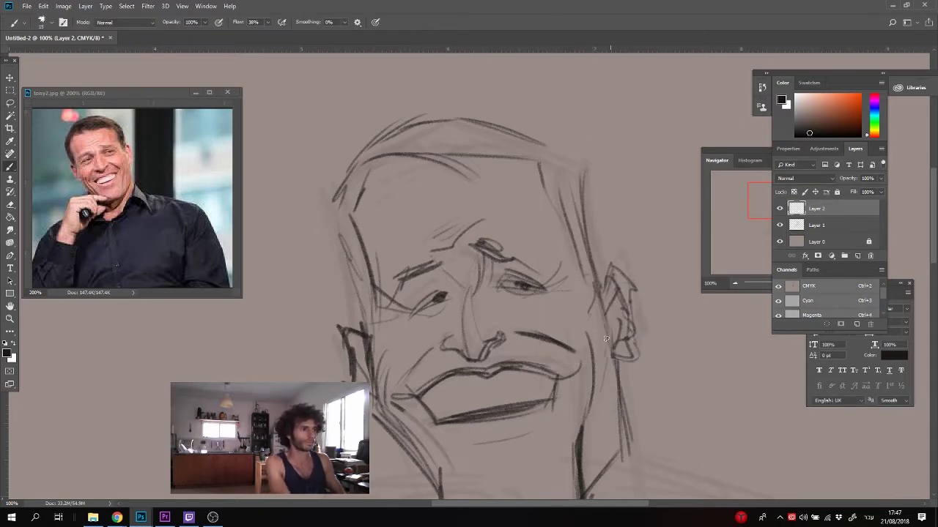
# - Build up the hair with strokes across the crown, the squared upper corner and down the near temple
pyautogui.moveTo(489, 131); pyautogui.dragTo(587, 162)
pyautogui.moveTo(587, 161)
pyautogui.mouseDown()
pyautogui.moveTo(589, 236)
pyautogui.moveTo(602, 285)
pyautogui.mouseUp()
pyautogui.moveTo(479, 140); pyautogui.dragTo(576, 190)
pyautogui.moveTo(420, 133); pyautogui.dragTo(515, 145)
pyautogui.moveTo(422, 135); pyautogui.dragTo(520, 168)
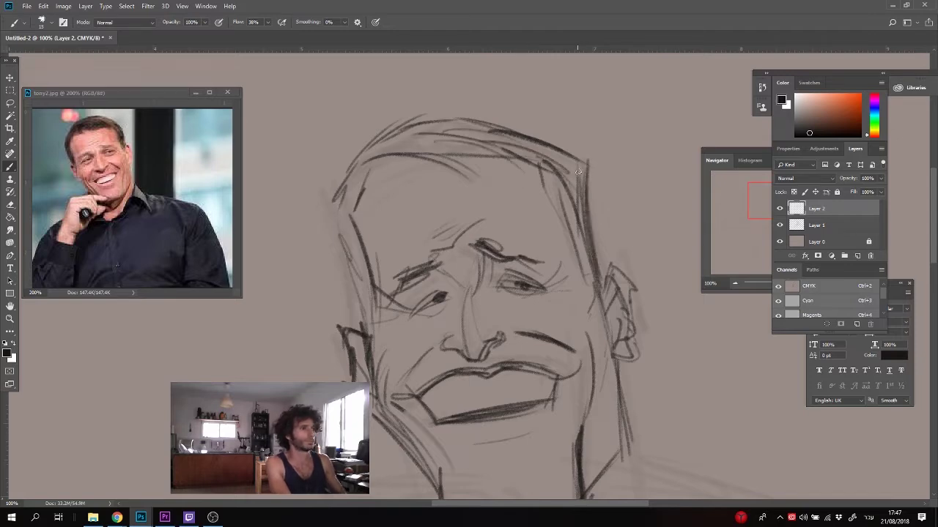
pyautogui.moveTo(587, 152); pyautogui.dragTo(606, 275)
pyautogui.moveTo(548, 134); pyautogui.dragTo(594, 184)
pyautogui.moveTo(508, 139); pyautogui.dragTo(562, 152)
pyautogui.moveTo(535, 159); pyautogui.dragTo(592, 283)
# - Erase the overlapping hair lines along the near temple
pyautogui.press('e')
pyautogui.moveTo(556, 192); pyautogui.dragTo(574, 268)
pyautogui.moveTo(591, 284); pyautogui.dragTo(575, 116)
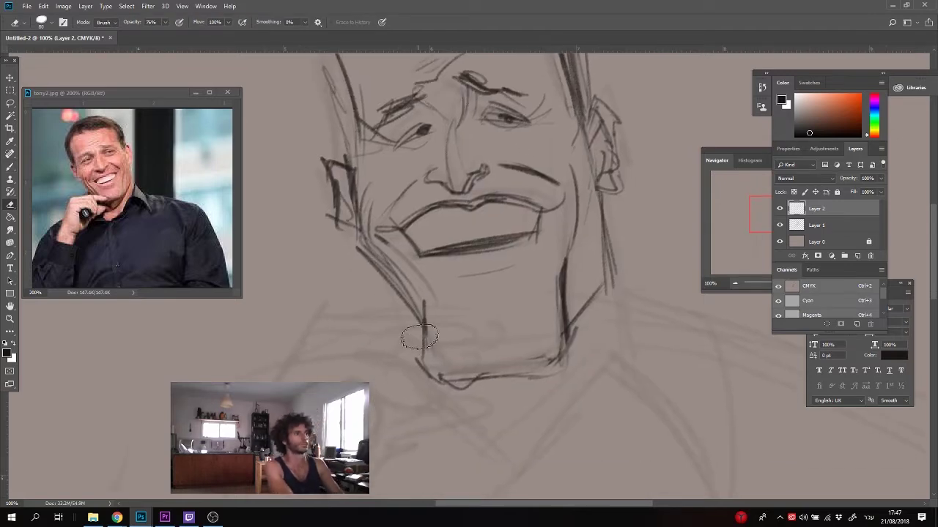
# - Darken the far jaw contour with brush strokes and add the near side of the neck down into the collar
pyautogui.press('b')
pyautogui.moveTo(368, 266); pyautogui.dragTo(423, 346)
pyautogui.moveTo(367, 266); pyautogui.dragTo(409, 321)
pyautogui.moveTo(603, 268); pyautogui.dragTo(616, 320)
pyautogui.moveTo(614, 292)
pyautogui.mouseDown()
pyautogui.moveTo(618, 318)
pyautogui.moveTo(583, 355)
pyautogui.mouseUp()
# - Draw the open shirt collar with both inner edges meeting below the chin and the pointed near flap
pyautogui.moveTo(626, 374); pyautogui.dragTo(477, 481)
pyautogui.moveTo(417, 404); pyautogui.dragTo(485, 473)
pyautogui.moveTo(620, 392); pyautogui.dragTo(577, 347)
pyautogui.moveTo(556, 330); pyautogui.dragTo(670, 435)
pyautogui.moveTo(649, 288); pyautogui.dragTo(669, 436)
pyautogui.moveTo(567, 231); pyautogui.dragTo(655, 284)
# - Sketch the near shoulder line and the outer contour of the near upper arm
pyautogui.moveTo(651, 296)
pyautogui.mouseDown()
pyautogui.moveTo(574, 240)
pyautogui.moveTo(516, 364)
pyautogui.mouseUp()
pyautogui.moveTo(621, 237)
pyautogui.mouseDown()
pyautogui.moveTo(439, 207)
pyautogui.moveTo(427, 98)
pyautogui.mouseUp()
pyautogui.moveTo(732, 228); pyautogui.dragTo(596, 212)
pyautogui.moveTo(644, 227); pyautogui.dragTo(501, 184)
pyautogui.moveTo(601, 208); pyautogui.dragTo(326, 133)
pyautogui.moveTo(637, 274)
pyautogui.mouseDown()
pyautogui.moveTo(621, 195)
pyautogui.moveTo(664, 320)
pyautogui.mouseUp()
pyautogui.moveTo(620, 162); pyautogui.dragTo(676, 353)
pyautogui.moveTo(665, 329)
pyautogui.mouseDown()
pyautogui.moveTo(676, 383)
pyautogui.moveTo(671, 281)
pyautogui.mouseUp()
pyautogui.moveTo(669, 277); pyautogui.dragTo(669, 375)
# - Block in the near sleeve folds, the side of the torso and the near forearm over the faded rough
pyautogui.moveTo(672, 312)
pyautogui.mouseDown()
pyautogui.moveTo(668, 460)
pyautogui.moveTo(513, 349)
pyautogui.mouseUp()
pyautogui.moveTo(557, 379); pyautogui.dragTo(480, 379)
pyautogui.moveTo(575, 108)
pyautogui.mouseDown()
pyautogui.moveTo(505, 194)
pyautogui.moveTo(480, 396)
pyautogui.mouseUp()
pyautogui.moveTo(366, 328); pyautogui.dragTo(715, 375)
pyautogui.moveTo(455, 154)
pyautogui.mouseDown()
pyautogui.moveTo(473, 217)
pyautogui.moveTo(506, 498)
pyautogui.mouseUp()
pyautogui.moveTo(389, 361)
pyautogui.mouseDown()
pyautogui.moveTo(605, 259)
pyautogui.moveTo(588, 328)
pyautogui.mouseUp()
pyautogui.moveTo(500, 192)
pyautogui.mouseDown()
pyautogui.moveTo(513, 205)
pyautogui.moveTo(353, 129)
pyautogui.moveTo(324, 214)
pyautogui.mouseUp()
pyautogui.moveTo(322, 211)
pyautogui.mouseDown()
pyautogui.moveTo(481, 294)
pyautogui.moveTo(471, 484)
pyautogui.moveTo(303, 316)
pyautogui.mouseUp()
pyautogui.moveTo(303, 316); pyautogui.dragTo(446, 283)
pyautogui.moveTo(445, 245)
pyautogui.mouseDown()
pyautogui.moveTo(346, 376)
pyautogui.moveTo(325, 428)
pyautogui.mouseUp()
pyautogui.moveTo(691, 192); pyautogui.dragTo(475, 236)
# - Draw the shirt's front edge and the raised far forearm with its wrist and sleeve cuff lines
pyautogui.moveTo(607, 196); pyautogui.dragTo(643, 457)
pyautogui.moveTo(497, 372)
pyautogui.mouseDown()
pyautogui.moveTo(436, 465)
pyautogui.moveTo(508, 426)
pyautogui.mouseUp()
pyautogui.moveTo(469, 348); pyautogui.dragTo(406, 489)
pyautogui.moveTo(449, 219)
pyautogui.mouseDown()
pyautogui.moveTo(534, 351)
pyautogui.moveTo(505, 411)
pyautogui.mouseUp()
pyautogui.moveTo(481, 324); pyautogui.dragTo(452, 385)
pyautogui.moveTo(490, 342); pyautogui.dragTo(406, 286)
pyautogui.moveTo(397, 257); pyautogui.dragTo(349, 360)
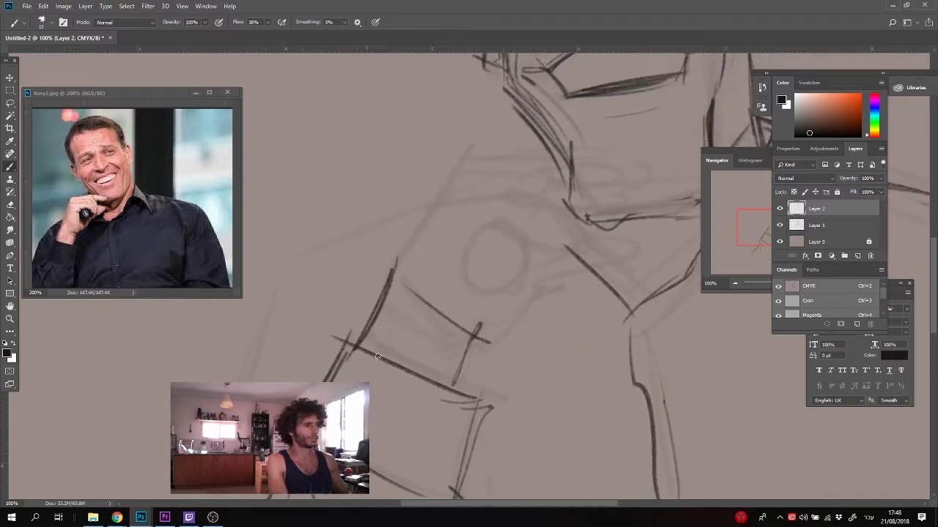
# - Start the hand under the chin with the heel of the palm, the top edge and the first finger lines
pyautogui.moveTo(477, 332); pyautogui.dragTo(511, 242)
pyautogui.moveTo(503, 299)
pyautogui.mouseDown()
pyautogui.moveTo(512, 269)
pyautogui.moveTo(486, 175)
pyautogui.moveTo(551, 177)
pyautogui.mouseUp()
pyautogui.moveTo(477, 162); pyautogui.dragTo(557, 151)
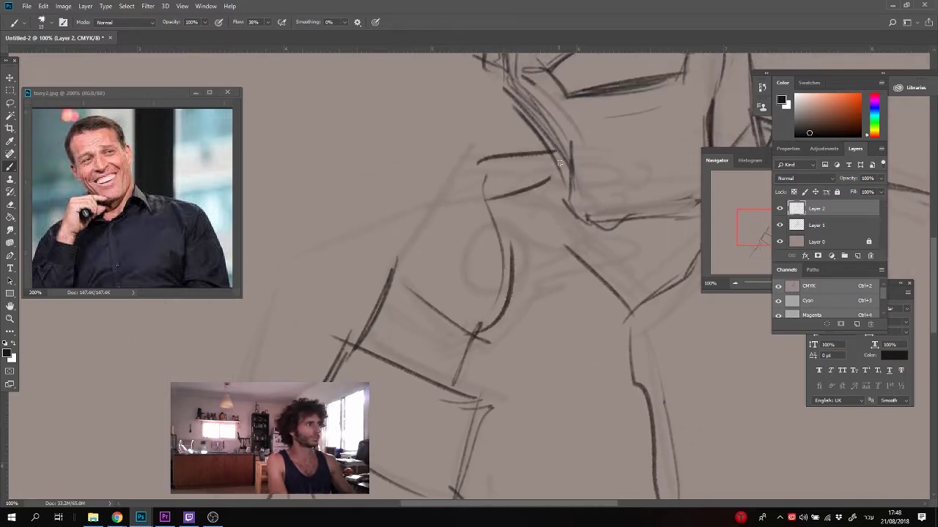
pyautogui.press('super+x')
pyautogui.click(839, 35)
pyautogui.moveTo(451, 152); pyautogui.dragTo(568, 146)
pyautogui.moveTo(582, 178)
pyautogui.mouseDown()
pyautogui.moveTo(567, 197)
pyautogui.moveTo(591, 222)
pyautogui.mouseUp()
pyautogui.moveTo(551, 174); pyautogui.dragTo(576, 221)
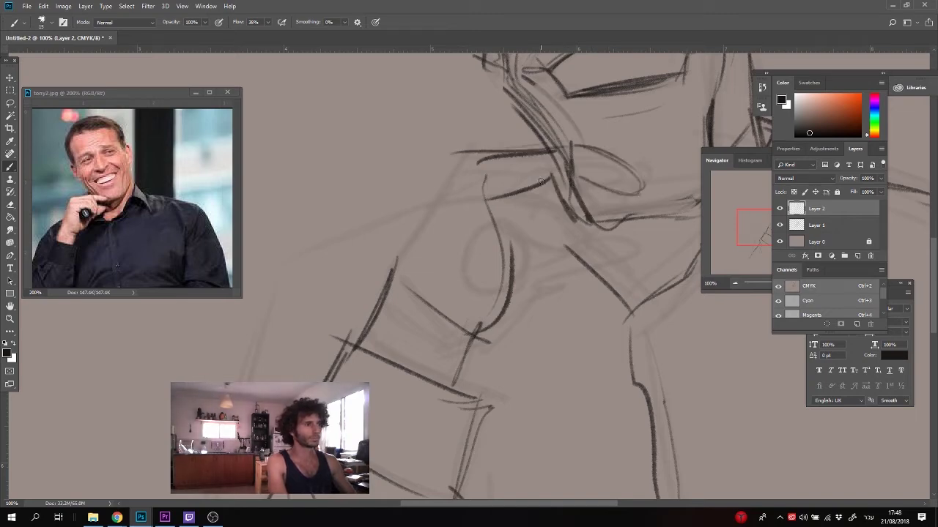
# - Complete the curled fingers, the back of the hand down to the wrist, and the hand's lower edge
pyautogui.moveTo(517, 205); pyautogui.dragTo(476, 225)
pyautogui.moveTo(467, 188)
pyautogui.mouseDown()
pyautogui.moveTo(536, 183)
pyautogui.moveTo(539, 170)
pyautogui.mouseUp()
pyautogui.moveTo(576, 174); pyautogui.dragTo(560, 234)
pyautogui.moveTo(544, 147)
pyautogui.mouseDown()
pyautogui.moveTo(446, 155)
pyautogui.moveTo(384, 299)
pyautogui.mouseUp()
pyautogui.moveTo(386, 301); pyautogui.dragTo(436, 317)
pyautogui.moveTo(422, 338); pyautogui.dragTo(382, 310)
pyautogui.moveTo(640, 233); pyautogui.dragTo(476, 329)
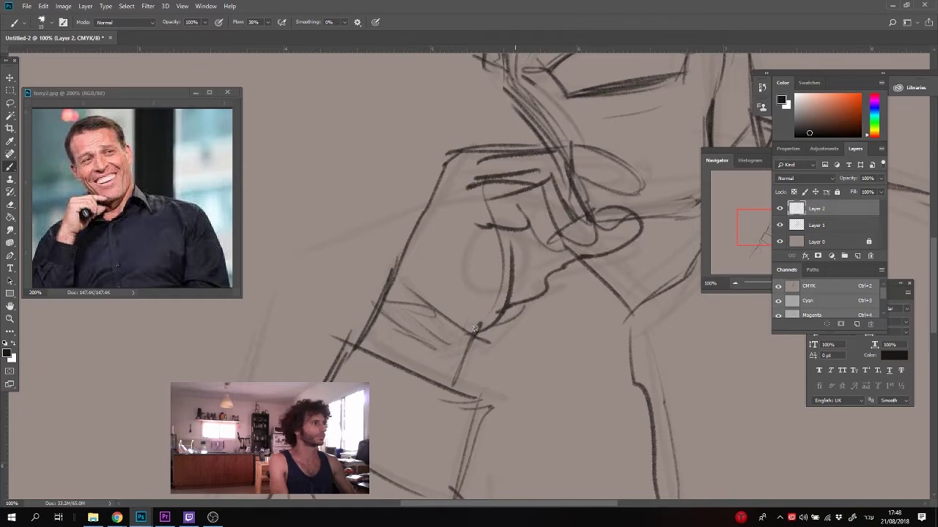
# - Draw the round microphone end with its inner mark and the body held in the hand
pyautogui.moveTo(501, 236); pyautogui.dragTo(506, 246)
pyautogui.moveTo(498, 284); pyautogui.dragTo(553, 248)
pyautogui.moveTo(489, 254); pyautogui.dragTo(477, 234)
# - Sketch the far shoulder behind the raised hand and the outer contour of the far sleeve
pyautogui.moveTo(513, 93)
pyautogui.mouseDown()
pyautogui.moveTo(392, 290)
pyautogui.moveTo(487, 361)
pyautogui.mouseUp()
pyautogui.moveTo(443, 144); pyautogui.dragTo(468, 273)
pyautogui.moveTo(345, 469)
pyautogui.mouseDown()
pyautogui.moveTo(388, 270)
pyautogui.moveTo(481, 222)
pyautogui.mouseUp()
pyautogui.moveTo(567, 155); pyautogui.dragTo(433, 214)
pyautogui.moveTo(512, 178); pyautogui.dragTo(427, 208)
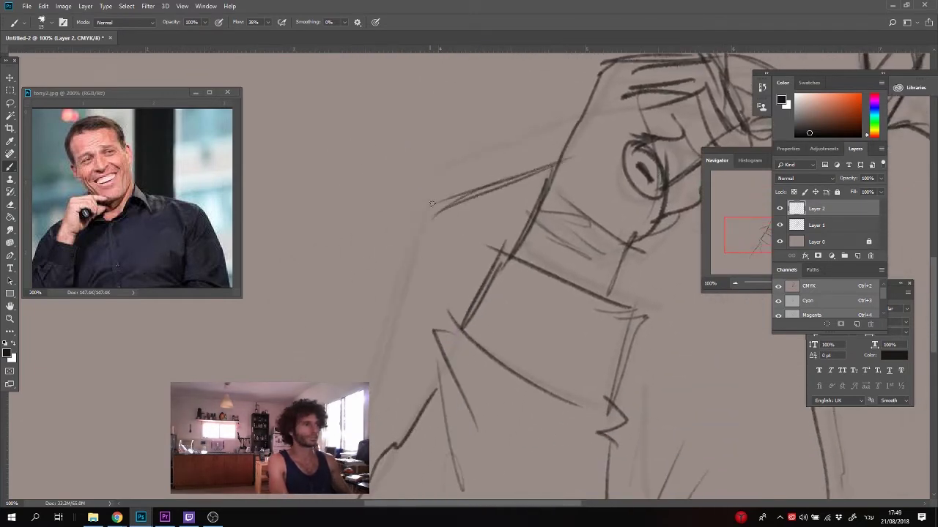
pyautogui.moveTo(444, 233)
pyautogui.mouseDown()
pyautogui.moveTo(475, 109)
pyautogui.moveTo(417, 210)
pyautogui.mouseUp()
pyautogui.moveTo(466, 121); pyautogui.dragTo(364, 372)
pyautogui.moveTo(692, 167); pyautogui.dragTo(286, 368)
pyautogui.moveTo(462, 252); pyautogui.dragTo(511, 372)
# - Hide Layer 1, lower the opacity of Layer 2 to fade the sketch, and add a new layer above it
pyautogui.click(779, 224)
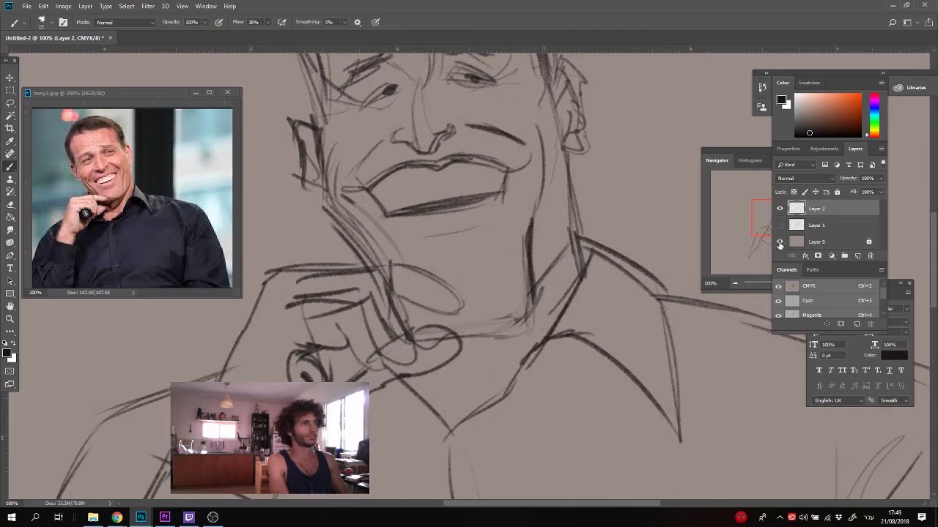
pyautogui.click(880, 192)
pyautogui.moveTo(875, 205); pyautogui.dragTo(841, 204)
pyautogui.click(857, 255)
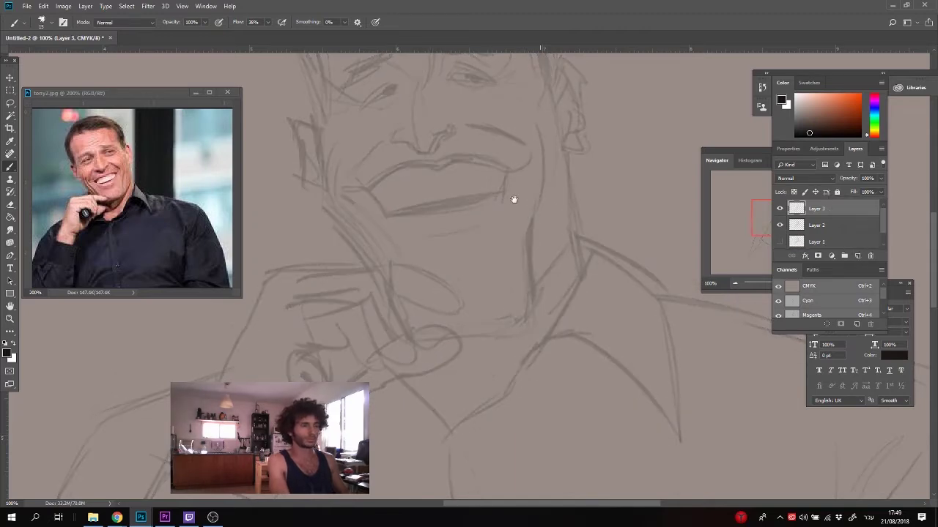
# - Enlarge the tony2 reference photo to 300% centred on the face, and return to the caricature's head
pyautogui.moveTo(428, 205); pyautogui.dragTo(469, 379)
pyautogui.click(56, 295)
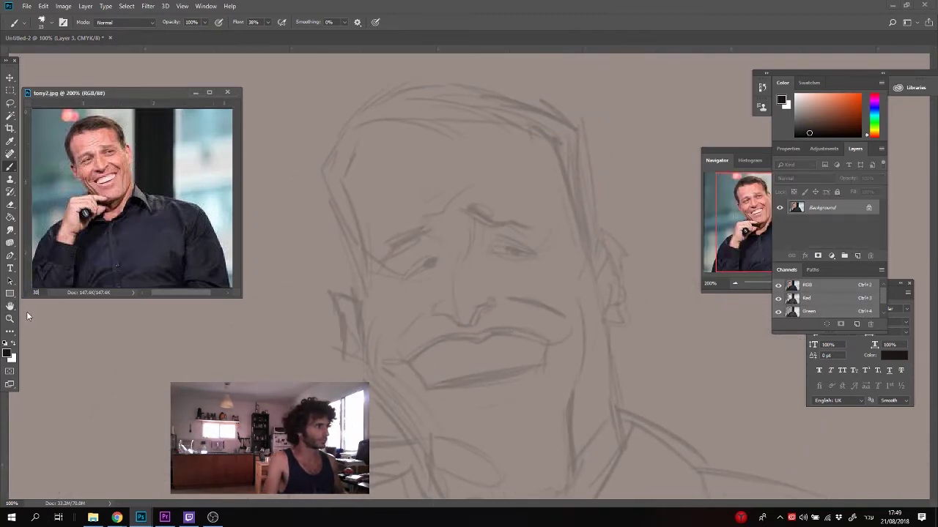
pyautogui.hotkey('ctrl', '+')
pyautogui.moveTo(82, 198); pyautogui.dragTo(125, 238)
pyautogui.click(278, 332)
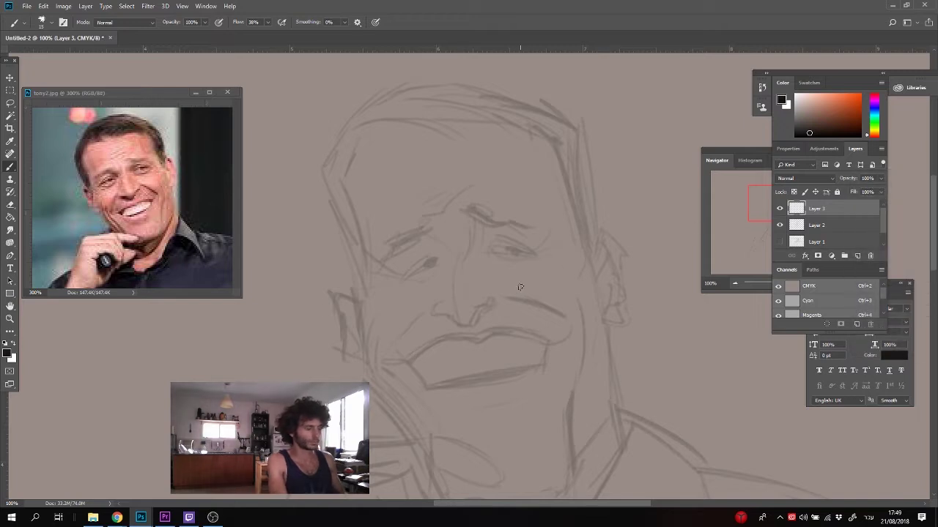
# - Ink the near side of the neck, jaw and chin on the new layer with dark strokes
pyautogui.moveTo(614, 378)
pyautogui.mouseDown()
pyautogui.moveTo(617, 399)
pyautogui.moveTo(572, 470)
pyautogui.mouseUp()
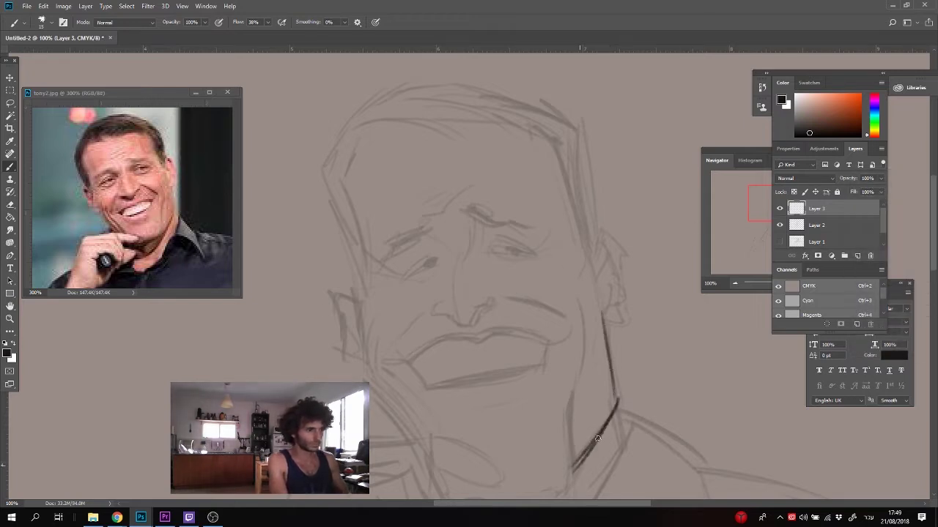
pyautogui.moveTo(613, 401); pyautogui.dragTo(635, 283)
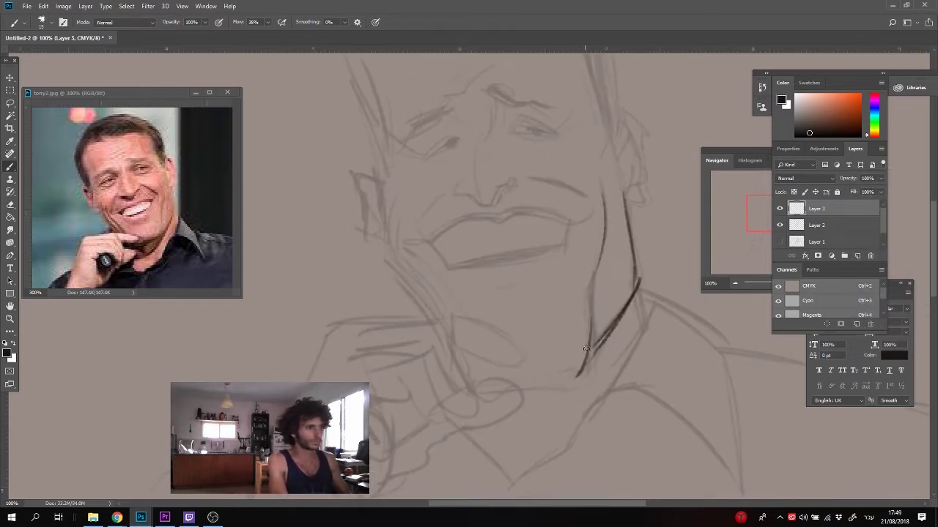
pyautogui.moveTo(575, 381); pyautogui.dragTo(517, 389)
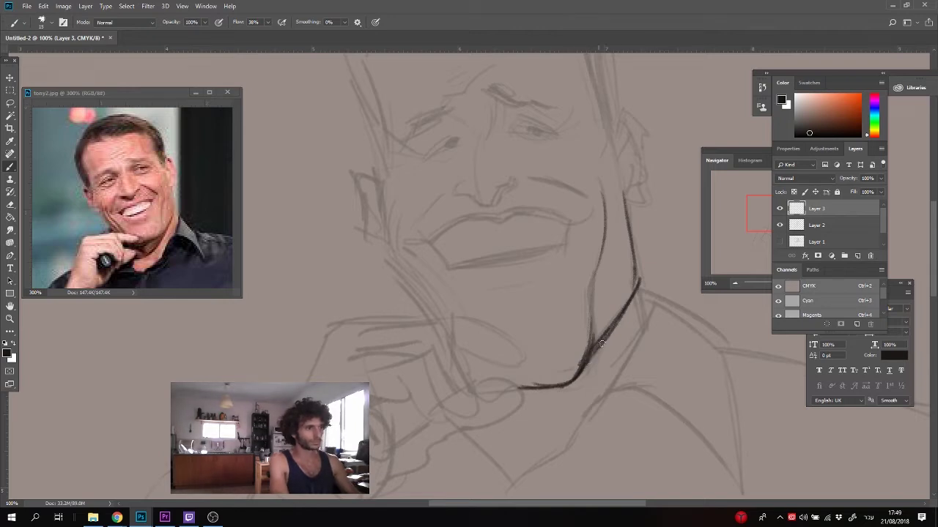
# - Ink the near temple, the squared upper corner of the hair and the hairline across the forehead
pyautogui.moveTo(622, 195)
pyautogui.mouseDown()
pyautogui.moveTo(608, 117)
pyautogui.moveTo(605, 278)
pyautogui.moveTo(616, 158)
pyautogui.mouseUp()
pyautogui.moveTo(623, 160); pyautogui.dragTo(631, 293)
pyautogui.moveTo(621, 175); pyautogui.dragTo(551, 126)
pyautogui.moveTo(617, 177)
pyautogui.mouseDown()
pyautogui.moveTo(633, 278)
pyautogui.moveTo(602, 193)
pyautogui.mouseUp()
pyautogui.moveTo(608, 166); pyautogui.dragTo(580, 217)
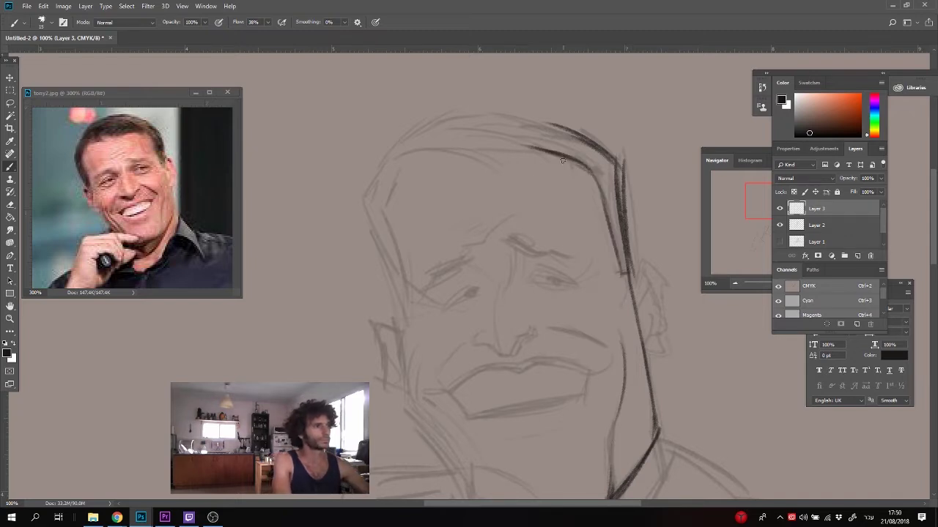
pyautogui.moveTo(561, 160); pyautogui.dragTo(492, 148)
pyautogui.moveTo(539, 150); pyautogui.dragTo(485, 143)
# - Ink the crown's outline and the hair running down the far temple
pyautogui.moveTo(572, 143)
pyautogui.mouseDown()
pyautogui.moveTo(444, 119)
pyautogui.moveTo(372, 183)
pyautogui.mouseUp()
pyautogui.moveTo(414, 162)
pyautogui.mouseDown()
pyautogui.moveTo(380, 214)
pyautogui.moveTo(409, 323)
pyautogui.mouseUp()
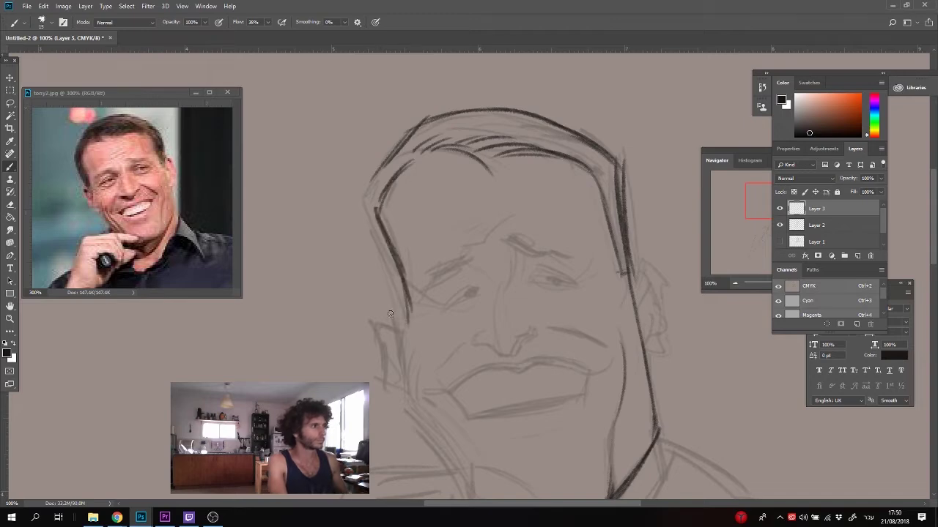
pyautogui.moveTo(362, 224); pyautogui.dragTo(404, 319)
pyautogui.moveTo(358, 203); pyautogui.dragTo(362, 223)
pyautogui.moveTo(395, 151); pyautogui.dragTo(357, 208)
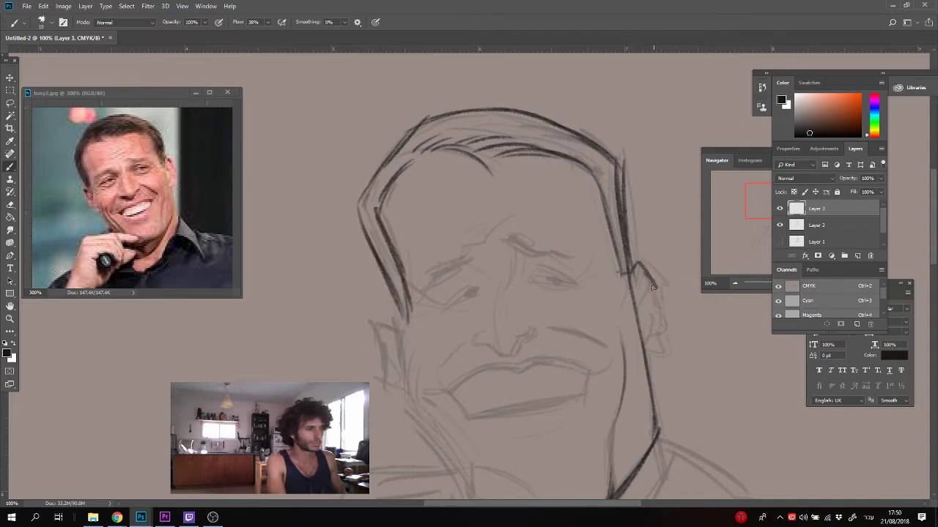
# - Ink the near ear and the far cheek and jaw contour down to the chin
pyautogui.moveTo(400, 318)
pyautogui.mouseDown()
pyautogui.moveTo(410, 396)
pyautogui.moveTo(402, 315)
pyautogui.moveTo(457, 404)
pyautogui.mouseUp()
pyautogui.moveTo(409, 288); pyautogui.dragTo(454, 345)
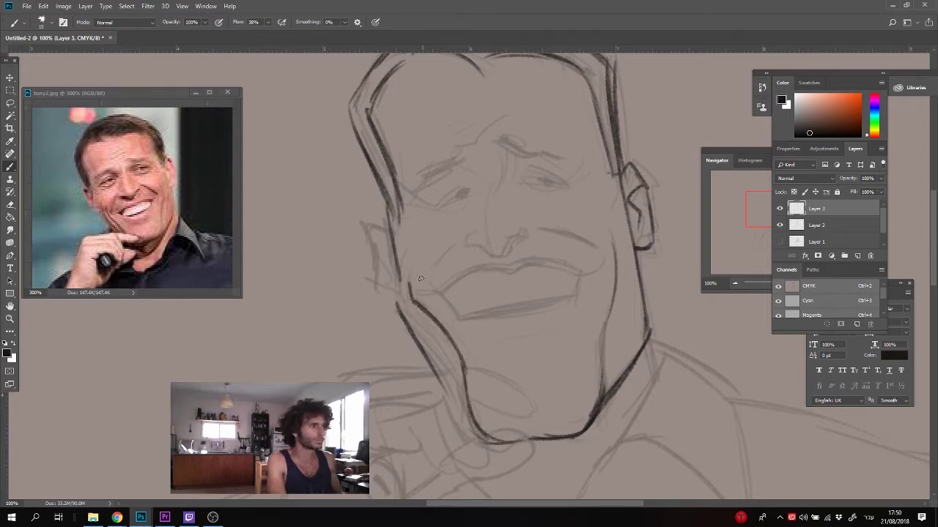
pyautogui.moveTo(415, 294)
pyautogui.mouseDown()
pyautogui.moveTo(462, 359)
pyautogui.moveTo(416, 268)
pyautogui.moveTo(404, 267)
pyautogui.moveTo(398, 300)
pyautogui.mouseUp()
# - Ink the narrow far ear and hatch the hair along the far temple
pyautogui.press('l')
pyautogui.press('b')
pyautogui.moveTo(385, 217)
pyautogui.mouseDown()
pyautogui.moveTo(370, 232)
pyautogui.moveTo(392, 280)
pyautogui.mouseUp()
pyautogui.moveTo(371, 226)
pyautogui.mouseDown()
pyautogui.moveTo(389, 233)
pyautogui.moveTo(353, 98)
pyautogui.mouseUp()
# - Add hair strokes along the near temple and sideburn, and erase the stray marks around the hair
pyautogui.moveTo(572, 159); pyautogui.dragTo(554, 230)
pyautogui.moveTo(600, 249); pyautogui.dragTo(585, 250)
pyautogui.moveTo(590, 251); pyautogui.dragTo(567, 184)
pyautogui.moveTo(559, 141); pyautogui.dragTo(581, 202)
pyautogui.press('e')
pyautogui.moveTo(576, 234)
pyautogui.mouseDown()
pyautogui.moveTo(545, 135)
pyautogui.moveTo(436, 101)
pyautogui.moveTo(385, 122)
pyautogui.mouseUp()
# - Ink the nose with its nostrils, the near eye with a dark pupil, and the thick near eyebrow
pyautogui.press('b')
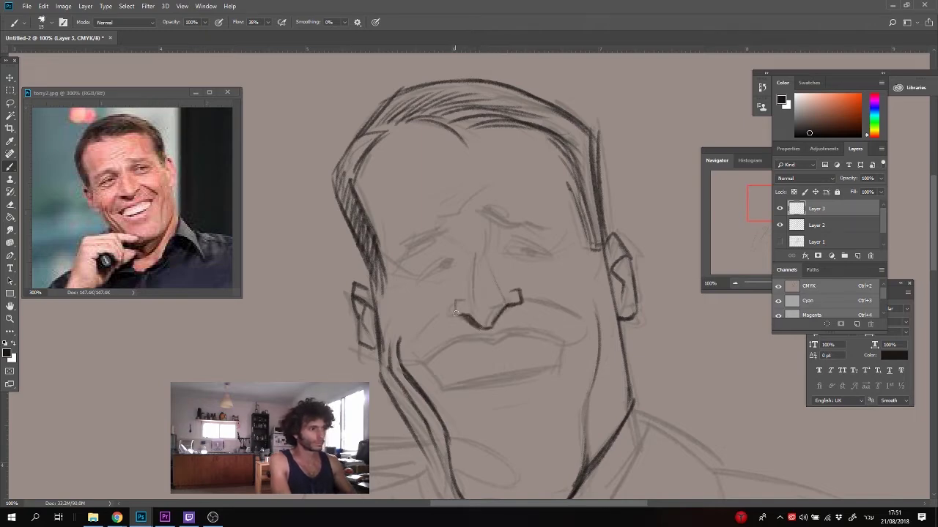
pyautogui.moveTo(519, 241); pyautogui.dragTo(552, 255)
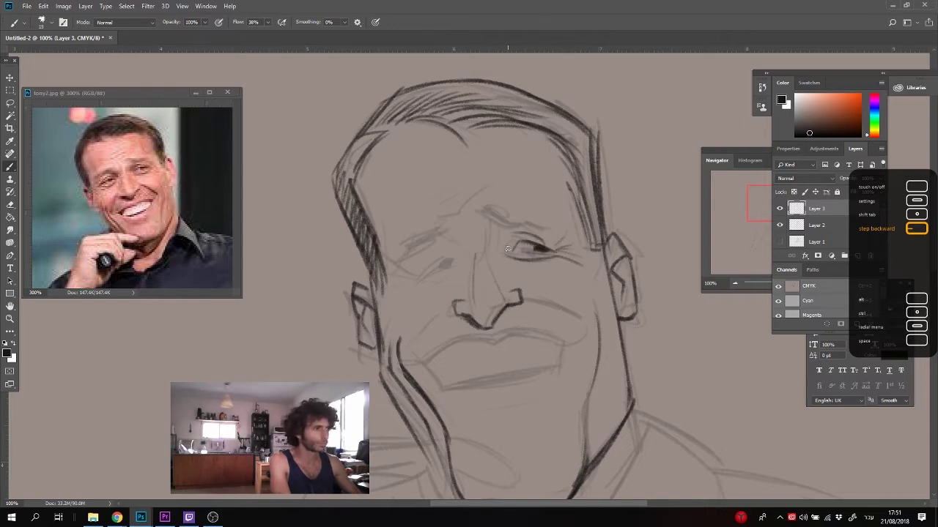
pyautogui.moveTo(546, 227); pyautogui.dragTo(487, 208)
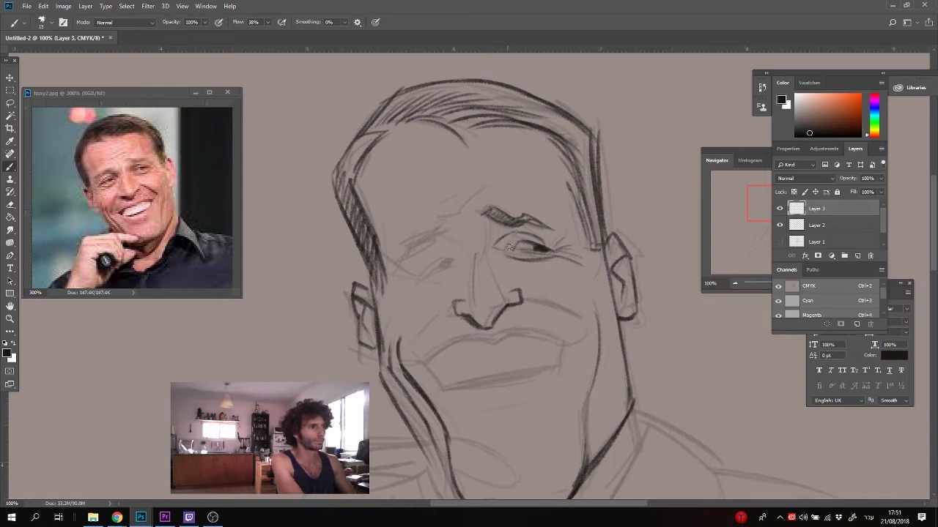
# - Ink the brow crease, far eye and far eyebrow, and adjust the lassoed far eye lines with Free Transform
pyautogui.moveTo(492, 223); pyautogui.dragTo(485, 241)
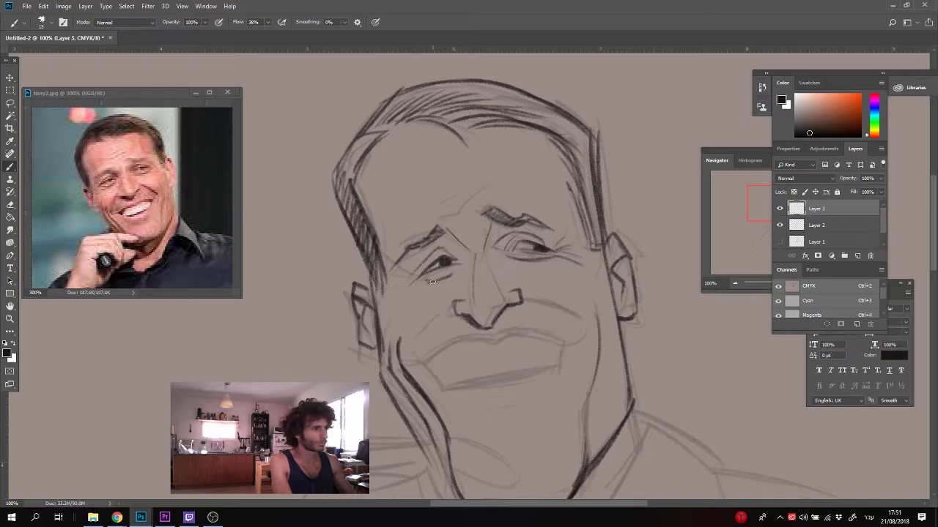
pyautogui.press('l')
pyautogui.moveTo(401, 271)
pyautogui.mouseDown()
pyautogui.moveTo(411, 263)
pyautogui.moveTo(427, 275)
pyautogui.mouseUp()
pyautogui.hotkey('ctrl', 't')
pyautogui.press('Return')
pyautogui.hotkey('ctrl', 'd')
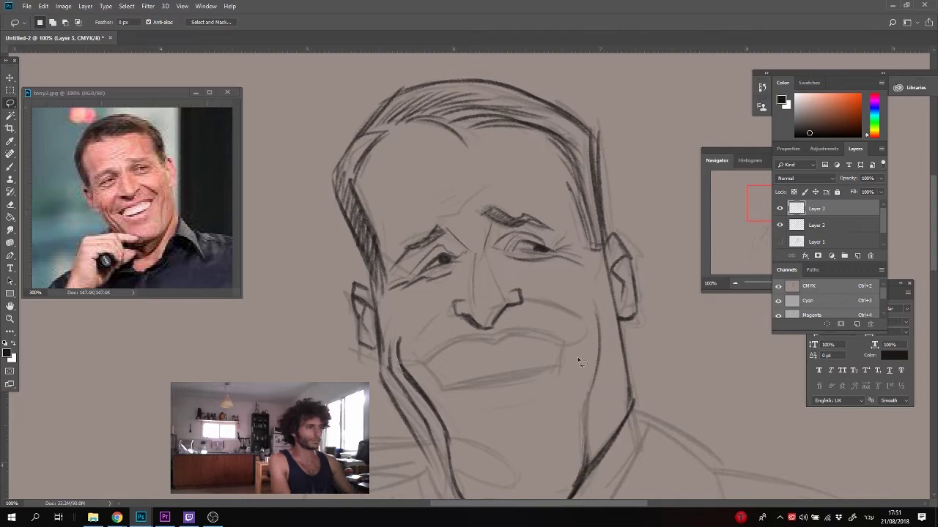
# - Ink the wide smiling mouth with its corners and thick lower edge, and darken the near cheek fold
pyautogui.press('b')
pyautogui.moveTo(566, 341)
pyautogui.mouseDown()
pyautogui.moveTo(499, 335)
pyautogui.moveTo(518, 331)
pyautogui.mouseUp()
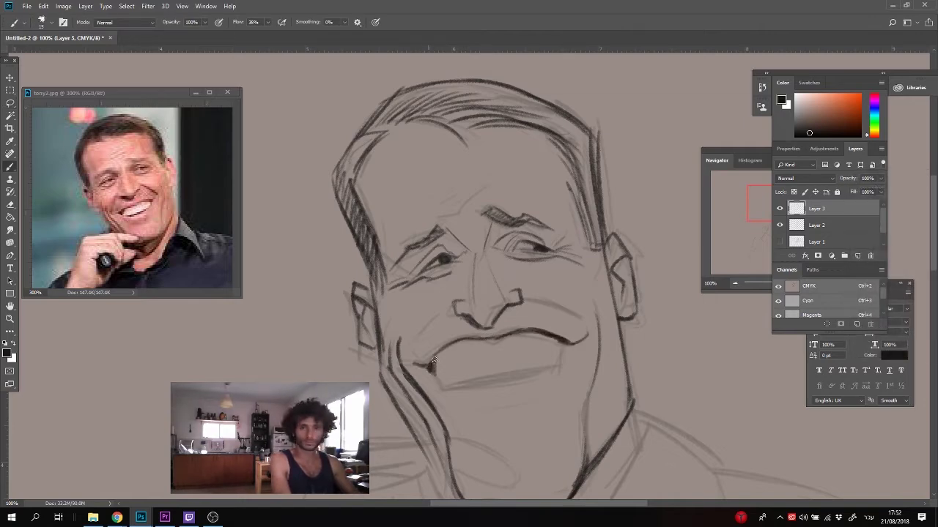
pyautogui.moveTo(564, 369); pyautogui.dragTo(454, 388)
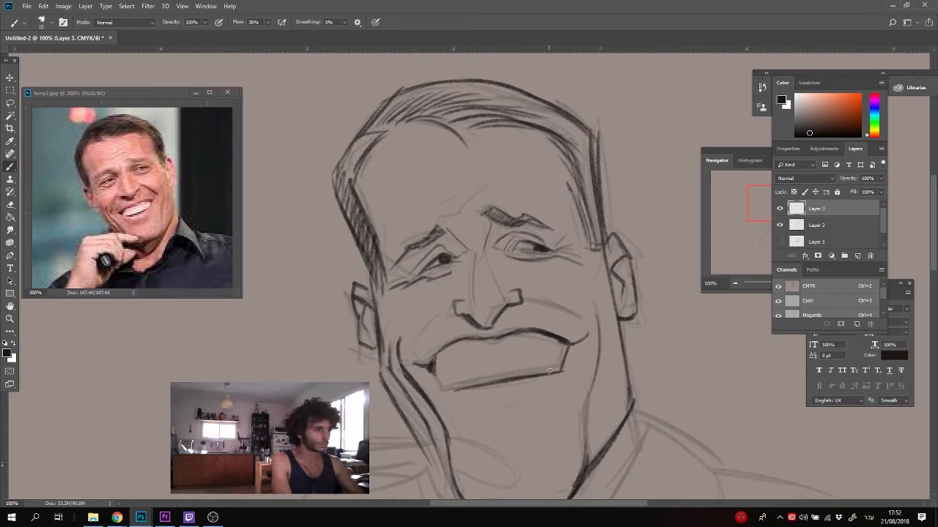
pyautogui.moveTo(601, 319); pyautogui.dragTo(588, 388)
pyautogui.moveTo(538, 373); pyautogui.dragTo(471, 390)
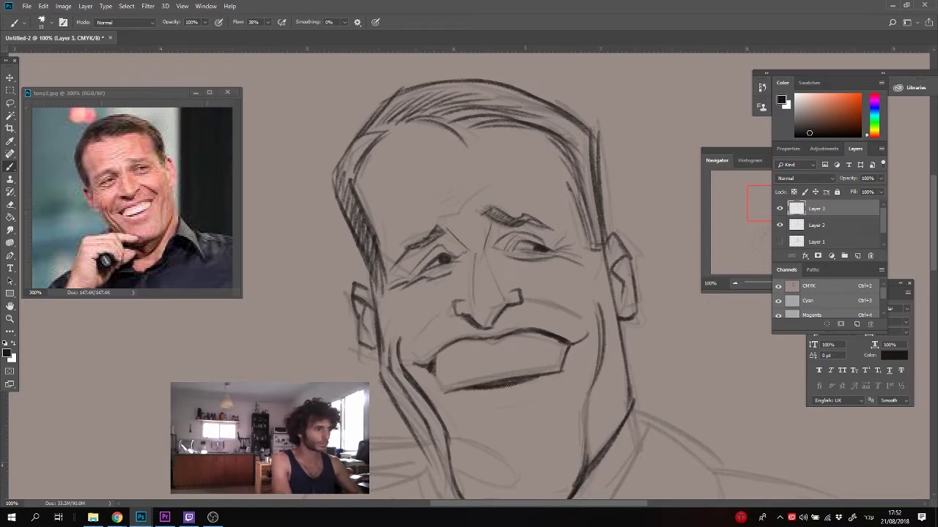
# - Lasso the upper lip line, reshape it with Free Transform and deselect it
pyautogui.press('l')
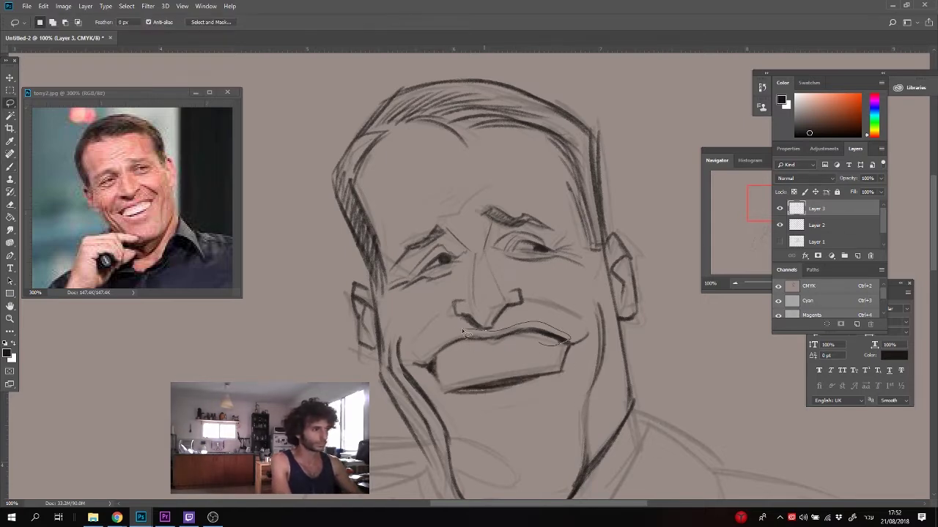
pyautogui.moveTo(444, 368); pyautogui.dragTo(438, 370)
pyautogui.hotkey('ctrl', 't')
pyautogui.moveTo(572, 323); pyautogui.dragTo(573, 322)
pyautogui.press('Return')
pyautogui.hotkey('ctrl', 'd')
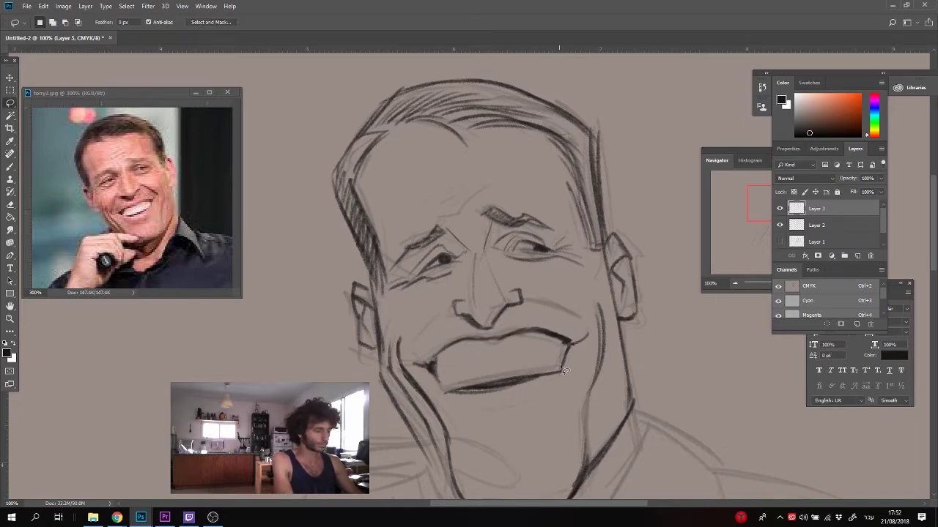
# - Ink the near side of the shirt collar with its pointed flap and the start of the near shoulder line
pyautogui.moveTo(399, 365)
pyautogui.mouseDown()
pyautogui.moveTo(403, 289)
pyautogui.moveTo(224, 132)
pyautogui.mouseUp()
pyautogui.press('b')
pyautogui.moveTo(471, 202)
pyautogui.mouseDown()
pyautogui.moveTo(552, 248)
pyautogui.moveTo(565, 387)
pyautogui.mouseUp()
pyautogui.moveTo(463, 275); pyautogui.dragTo(566, 388)
pyautogui.moveTo(479, 209); pyautogui.dragTo(420, 294)
pyautogui.moveTo(460, 173); pyautogui.dragTo(472, 216)
pyautogui.moveTo(585, 218)
pyautogui.mouseDown()
pyautogui.moveTo(317, 48)
pyautogui.moveTo(545, 167)
pyautogui.mouseUp()
pyautogui.moveTo(571, 199); pyautogui.dragTo(501, 117)
# - Zoom the reference photo out until the whole figure fits in its window
pyautogui.click(196, 193)
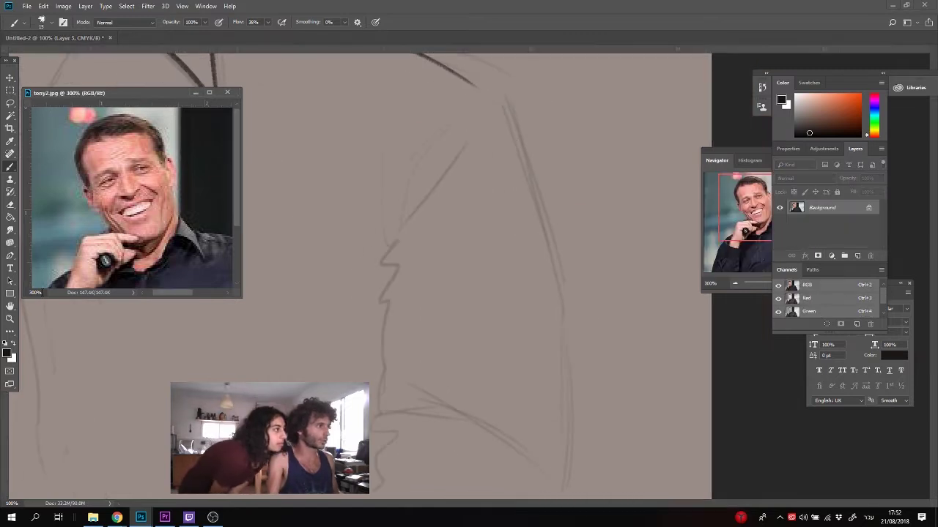
pyautogui.hotkey('ctrl', '-')
pyautogui.hotkey('ctrl', '-')
# - Ink the near shoulder and the outer contour of the near arm down to the elbow
pyautogui.click(456, 80)
pyautogui.moveTo(469, 81)
pyautogui.mouseDown()
pyautogui.moveTo(511, 106)
pyautogui.moveTo(524, 141)
pyautogui.mouseUp()
pyautogui.moveTo(502, 107); pyautogui.dragTo(563, 323)
pyautogui.moveTo(561, 332)
pyautogui.mouseDown()
pyautogui.moveTo(566, 243)
pyautogui.moveTo(572, 364)
pyautogui.mouseUp()
pyautogui.moveTo(557, 316); pyautogui.dragTo(579, 405)
pyautogui.moveTo(571, 366); pyautogui.dragTo(562, 419)
pyautogui.moveTo(498, 336)
pyautogui.mouseDown()
pyautogui.moveTo(561, 390)
pyautogui.moveTo(413, 329)
pyautogui.mouseUp()
pyautogui.moveTo(498, 338); pyautogui.dragTo(386, 333)
# - Ink the inner edge of the near sleeve and its folds at the elbow and forearm
pyautogui.moveTo(501, 227)
pyautogui.mouseDown()
pyautogui.moveTo(397, 302)
pyautogui.moveTo(383, 406)
pyautogui.mouseUp()
pyautogui.moveTo(462, 119)
pyautogui.mouseDown()
pyautogui.moveTo(464, 191)
pyautogui.moveTo(389, 224)
pyautogui.mouseUp()
pyautogui.moveTo(482, 110); pyautogui.dragTo(390, 230)
pyautogui.moveTo(446, 207); pyautogui.dragTo(396, 357)
pyautogui.moveTo(334, 310)
pyautogui.mouseDown()
pyautogui.moveTo(577, 393)
pyautogui.moveTo(492, 417)
pyautogui.mouseUp()
pyautogui.moveTo(465, 129); pyautogui.dragTo(535, 301)
pyautogui.moveTo(475, 169); pyautogui.dragTo(519, 280)
pyautogui.moveTo(411, 252); pyautogui.dragTo(630, 321)
# - Ink the shirt's front placket down the chest with its buttons and the fold running across it
pyautogui.moveTo(491, 180); pyautogui.dragTo(438, 246)
pyautogui.moveTo(523, 183); pyautogui.dragTo(482, 201)
pyautogui.moveTo(446, 240)
pyautogui.mouseDown()
pyautogui.moveTo(394, 275)
pyautogui.moveTo(437, 149)
pyautogui.mouseUp()
pyautogui.moveTo(410, 119)
pyautogui.mouseDown()
pyautogui.moveTo(383, 159)
pyautogui.moveTo(419, 476)
pyautogui.mouseUp()
pyautogui.moveTo(406, 183)
pyautogui.mouseDown()
pyautogui.moveTo(395, 148)
pyautogui.moveTo(435, 457)
pyautogui.mouseUp()
pyautogui.moveTo(420, 392); pyautogui.dragTo(421, 393)
pyautogui.moveTo(409, 229); pyautogui.dragTo(411, 230)
pyautogui.moveTo(445, 182); pyautogui.dragTo(352, 275)
pyautogui.moveTo(332, 228); pyautogui.dragTo(480, 462)
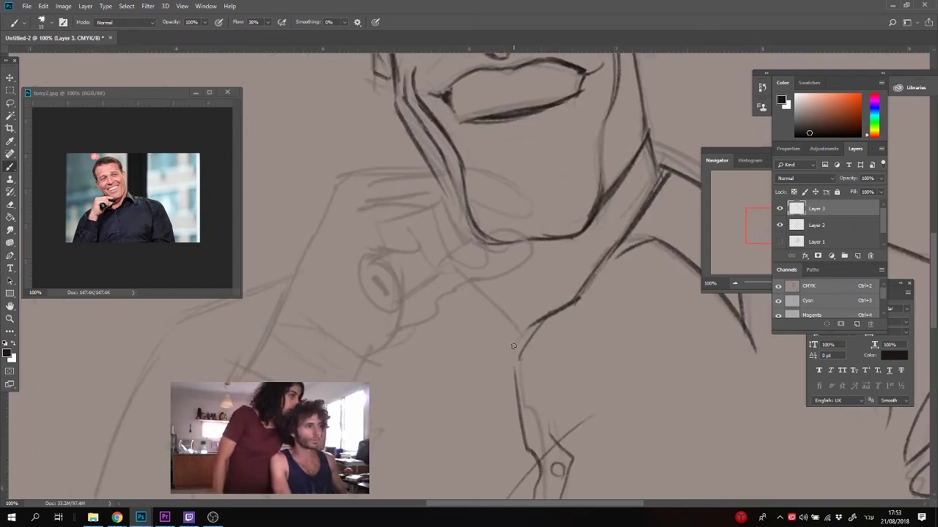
# - Ink the edge of the collar opening under the chin and add shading lines on the neck
pyautogui.moveTo(467, 286); pyautogui.dragTo(533, 346)
pyautogui.moveTo(643, 177); pyautogui.dragTo(511, 258)
pyautogui.moveTo(586, 254); pyautogui.dragTo(503, 268)
pyautogui.moveTo(569, 267); pyautogui.dragTo(499, 277)
# - Ink the raised arm's sleeve cuff, wrist and inner forearm contour
pyautogui.moveTo(382, 305)
pyautogui.mouseDown()
pyautogui.moveTo(472, 219)
pyautogui.moveTo(496, 132)
pyautogui.mouseUp()
pyautogui.moveTo(485, 250); pyautogui.dragTo(377, 208)
pyautogui.moveTo(480, 242); pyautogui.dragTo(445, 348)
pyautogui.moveTo(357, 195)
pyautogui.mouseDown()
pyautogui.moveTo(310, 282)
pyautogui.moveTo(362, 328)
pyautogui.mouseUp()
pyautogui.moveTo(453, 322); pyautogui.dragTo(480, 213)
pyautogui.moveTo(471, 245); pyautogui.dragTo(459, 438)
# - Ink the outer edge of the raised arm's sleeve with its jagged folds toward the elbow
pyautogui.moveTo(351, 165); pyautogui.dragTo(312, 220)
pyautogui.moveTo(382, 226)
pyautogui.mouseDown()
pyautogui.moveTo(334, 270)
pyautogui.moveTo(344, 366)
pyautogui.mouseUp()
pyautogui.moveTo(352, 252); pyautogui.dragTo(392, 325)
pyautogui.moveTo(319, 253); pyautogui.dragTo(344, 351)
pyautogui.moveTo(315, 216); pyautogui.dragTo(202, 381)
# - Ink the heel of the raised hand and the back of the hand from knuckle to wrist
pyautogui.moveTo(487, 110)
pyautogui.mouseDown()
pyautogui.moveTo(442, 346)
pyautogui.moveTo(468, 314)
pyautogui.mouseUp()
pyautogui.moveTo(471, 309)
pyautogui.mouseDown()
pyautogui.moveTo(498, 266)
pyautogui.moveTo(545, 254)
pyautogui.mouseUp()
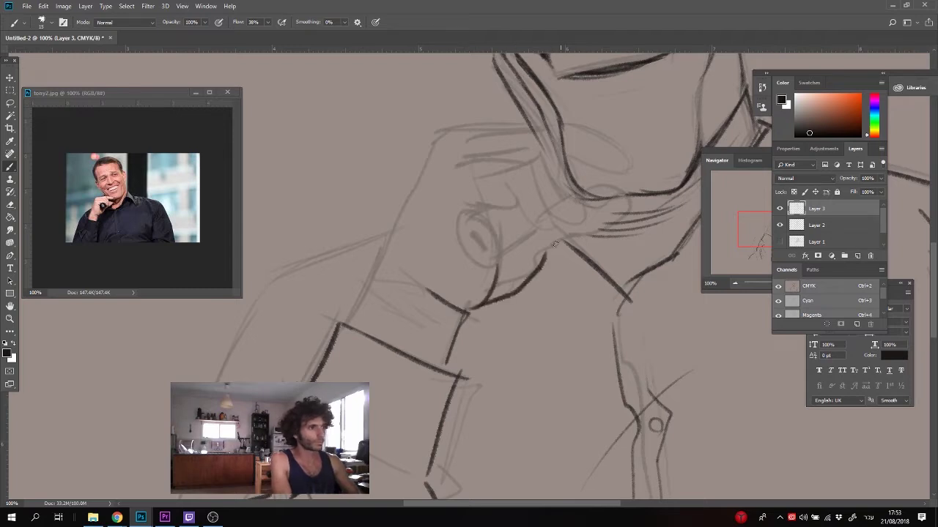
pyautogui.moveTo(455, 129); pyautogui.dragTo(344, 321)
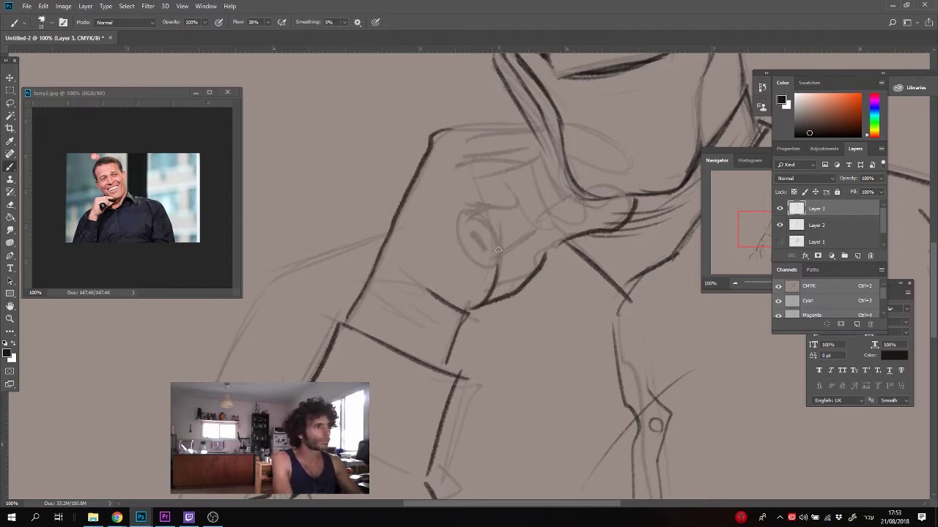
# - Ink the microphone held in the raised hand and the curled fingers around it
pyautogui.moveTo(464, 220); pyautogui.dragTo(488, 261)
pyautogui.moveTo(470, 214); pyautogui.dragTo(495, 254)
pyautogui.moveTo(510, 243)
pyautogui.mouseDown()
pyautogui.moveTo(532, 226)
pyautogui.moveTo(454, 209)
pyautogui.mouseUp()
pyautogui.moveTo(557, 234)
pyautogui.mouseDown()
pyautogui.moveTo(531, 179)
pyautogui.moveTo(446, 169)
pyautogui.moveTo(527, 142)
pyautogui.mouseUp()
pyautogui.moveTo(533, 144); pyautogui.dragTo(447, 141)
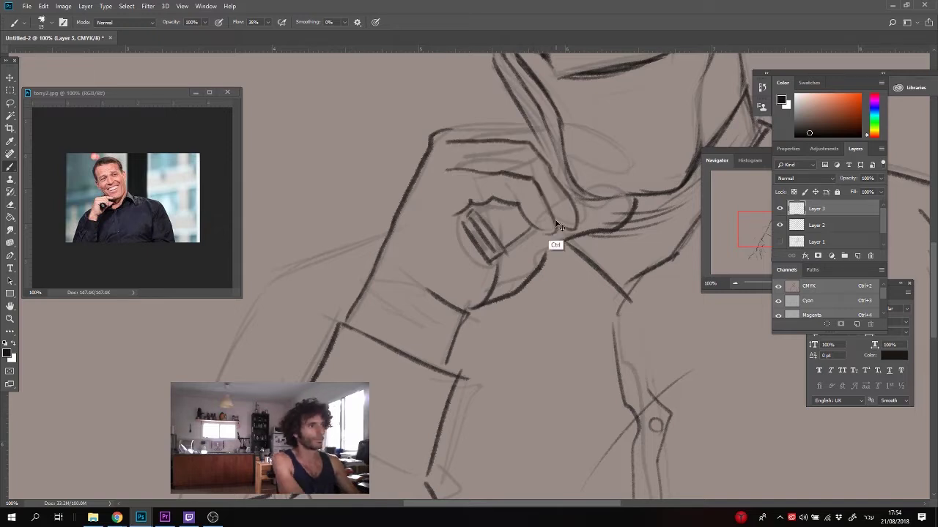
# - Undo the last finger strokes, re-ink the fingers resting against the chin and clear the jawline crossing them
pyautogui.hotkey('ctrl', 'z')
pyautogui.hotkey('ctrl', 'z')
pyautogui.hotkey('ctrl', 'z')
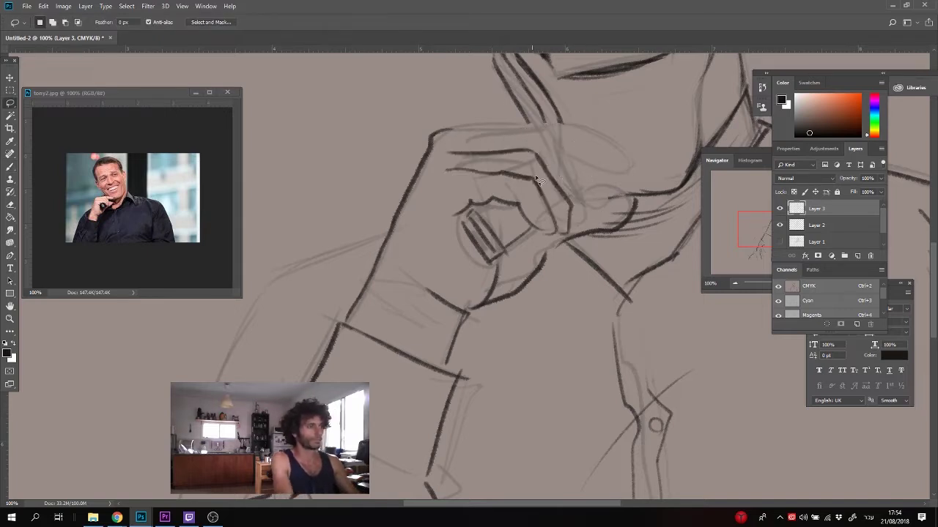
pyautogui.moveTo(563, 150); pyautogui.dragTo(583, 219)
pyautogui.moveTo(527, 126); pyautogui.dragTo(441, 136)
pyautogui.moveTo(593, 135)
pyautogui.mouseDown()
pyautogui.moveTo(639, 159)
pyautogui.moveTo(585, 176)
pyautogui.mouseUp()
pyautogui.moveTo(632, 208)
pyautogui.mouseDown()
pyautogui.moveTo(609, 194)
pyautogui.moveTo(579, 195)
pyautogui.mouseUp()
pyautogui.press('l')
pyautogui.moveTo(624, 189); pyautogui.dragTo(633, 208)
pyautogui.press('b')
# - Ink the shirt folds below the hand and those fanning out beside the raised arm's elbow
pyautogui.moveTo(372, 273)
pyautogui.mouseDown()
pyautogui.moveTo(462, 225)
pyautogui.moveTo(418, 227)
pyautogui.mouseUp()
pyautogui.moveTo(586, 225)
pyautogui.mouseDown()
pyautogui.moveTo(656, 251)
pyautogui.moveTo(515, 293)
pyautogui.mouseUp()
pyautogui.moveTo(569, 300); pyautogui.dragTo(569, 169)
pyautogui.moveTo(484, 377); pyautogui.dragTo(595, 308)
pyautogui.moveTo(481, 381); pyautogui.dragTo(567, 265)
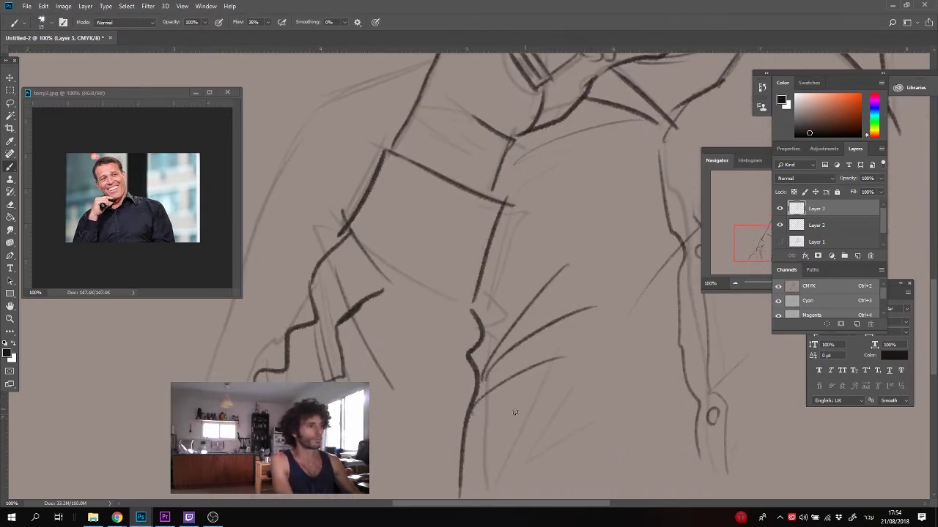
# - Ink the shoulder and outer upper-arm contour behind the raised forearm, plus a short sleeve fold
pyautogui.moveTo(514, 413); pyautogui.dragTo(615, 465)
pyautogui.moveTo(452, 183); pyautogui.dragTo(459, 223)
pyautogui.moveTo(534, 113)
pyautogui.mouseDown()
pyautogui.moveTo(416, 170)
pyautogui.moveTo(375, 225)
pyautogui.moveTo(346, 352)
pyautogui.mouseUp()
pyautogui.moveTo(378, 222); pyautogui.dragTo(343, 328)
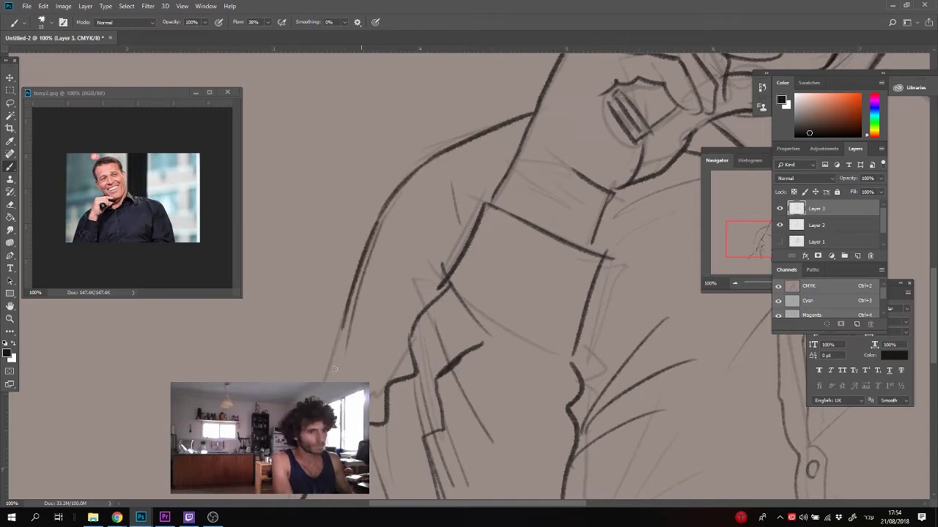
# - Clear the eyebrow on the right of the face, redraw it thicker and add crease lines on the forehead
pyautogui.moveTo(601, 191); pyautogui.dragTo(452, 319)
pyautogui.moveTo(699, 97)
pyautogui.mouseDown()
pyautogui.moveTo(500, 393)
pyautogui.moveTo(509, 388)
pyautogui.mouseUp()
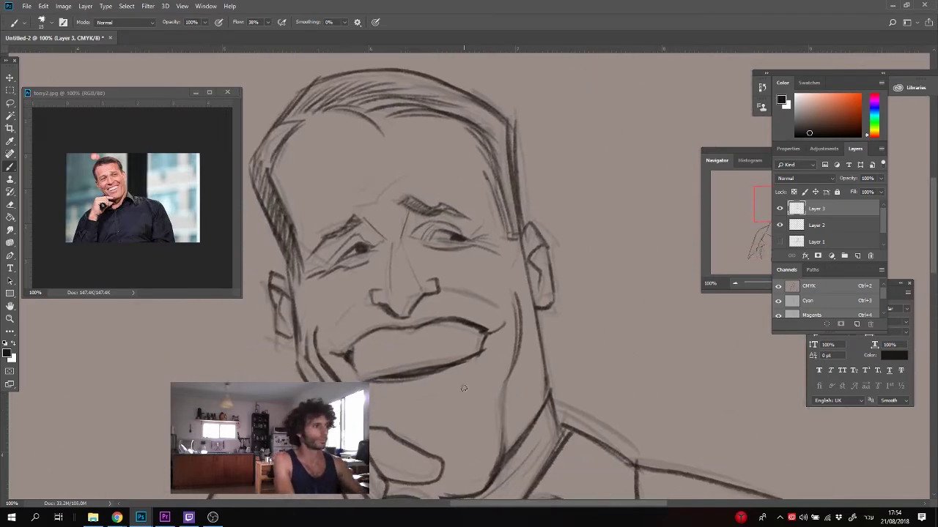
pyautogui.press('l')
pyautogui.moveTo(419, 221)
pyautogui.mouseDown()
pyautogui.moveTo(396, 196)
pyautogui.moveTo(427, 221)
pyautogui.moveTo(469, 219)
pyautogui.mouseUp()
pyautogui.press('Delete')
pyautogui.hotkey('ctrl', 'd')
pyautogui.press('b')
pyautogui.moveTo(419, 192); pyautogui.dragTo(453, 213)
pyautogui.moveTo(412, 174); pyautogui.dragTo(372, 196)
pyautogui.moveTo(396, 158); pyautogui.dragTo(378, 171)
# - Lasso each brow area in turn and adjust its placement with Free Transform
pyautogui.press('l')
pyautogui.moveTo(331, 219)
pyautogui.mouseDown()
pyautogui.moveTo(311, 267)
pyautogui.moveTo(350, 275)
pyautogui.moveTo(335, 215)
pyautogui.mouseUp()
pyautogui.hotkey('ctrl', 't')
pyautogui.moveTo(305, 286)
pyautogui.mouseDown()
pyautogui.moveTo(312, 279)
pyautogui.moveTo(323, 288)
pyautogui.mouseUp()
pyautogui.press('Return')
pyautogui.hotkey('ctrl', 'd')
pyautogui.moveTo(401, 211)
pyautogui.mouseDown()
pyautogui.moveTo(455, 269)
pyautogui.moveTo(433, 173)
pyautogui.mouseUp()
pyautogui.hotkey('ctrl', 't')
pyautogui.moveTo(391, 266); pyautogui.dragTo(376, 317)
pyautogui.press('Return')
pyautogui.hotkey('ctrl', 'd')
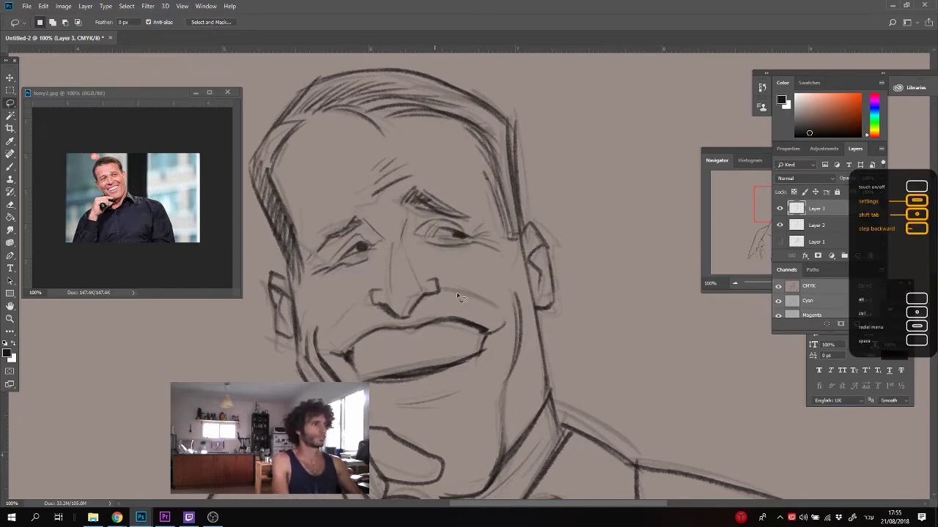
# - Ink the cheek folds beside the nose and mouth and a wavy vein line on the temple
pyautogui.press('b')
pyautogui.moveTo(446, 289); pyautogui.dragTo(497, 302)
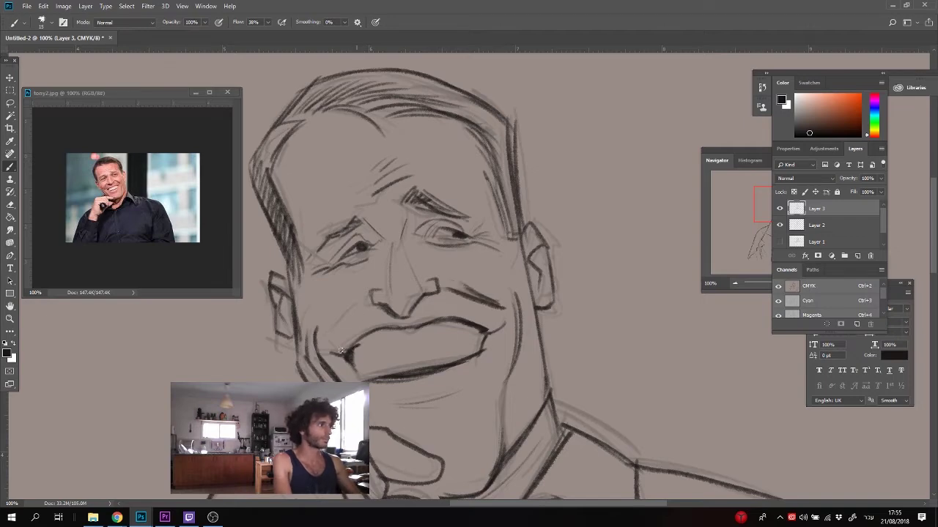
pyautogui.moveTo(451, 117); pyautogui.dragTo(455, 163)
pyautogui.moveTo(602, 264)
pyautogui.mouseDown()
pyautogui.moveTo(594, 241)
pyautogui.moveTo(606, 264)
pyautogui.mouseUp()
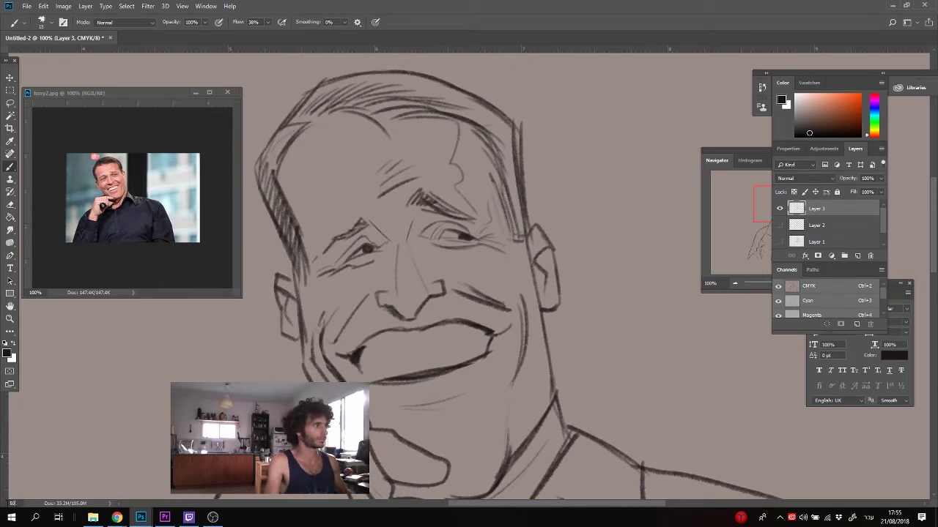
# - View the drawing at 20% and crop the canvas closer to the figure, trimming its left side and bottom
pyautogui.press('Return')
pyautogui.moveTo(460, 270); pyautogui.dragTo(460, 166)
pyautogui.write('20')
pyautogui.press('Return')
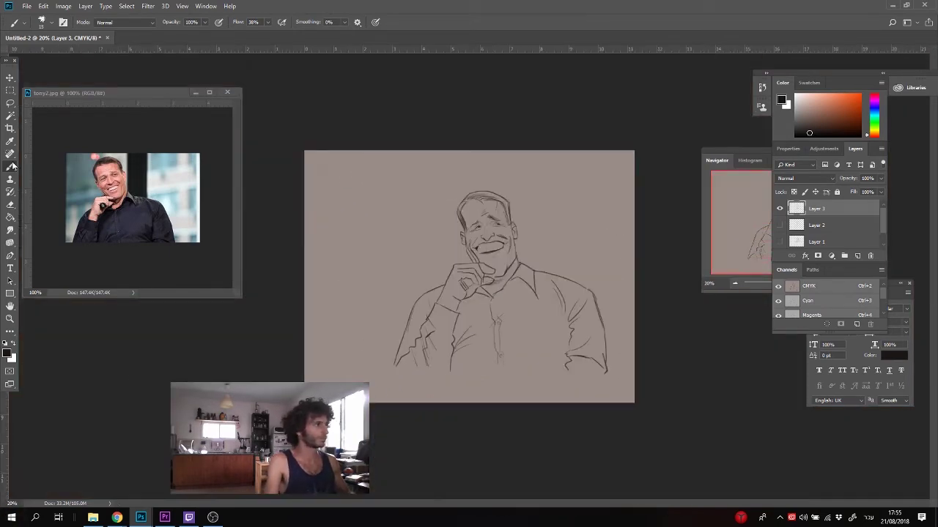
pyautogui.click(9, 128)
pyautogui.moveTo(302, 276); pyautogui.dragTo(350, 277)
pyautogui.moveTo(473, 402); pyautogui.dragTo(473, 363)
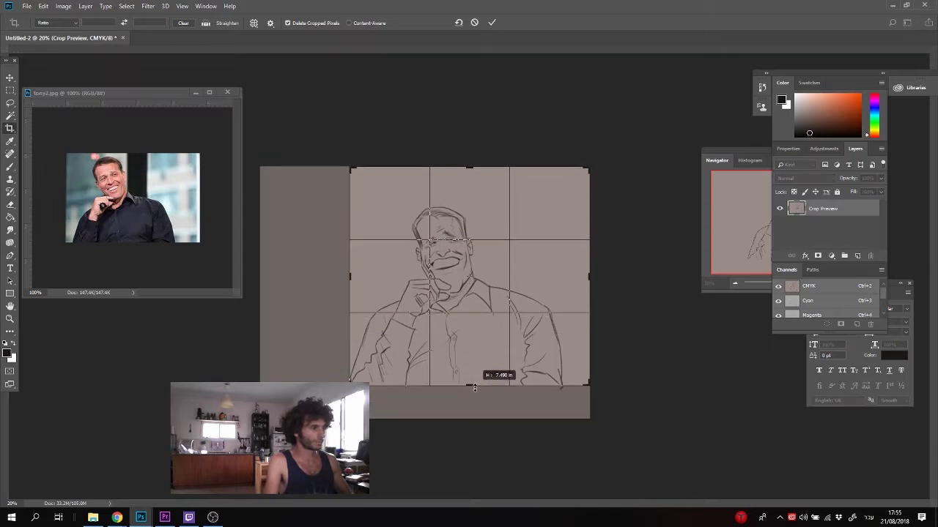
pyautogui.press('Return')
# - Add a new layer beneath the linework layer and fill it with light grey
pyautogui.moveTo(835, 210); pyautogui.dragTo(821, 240)
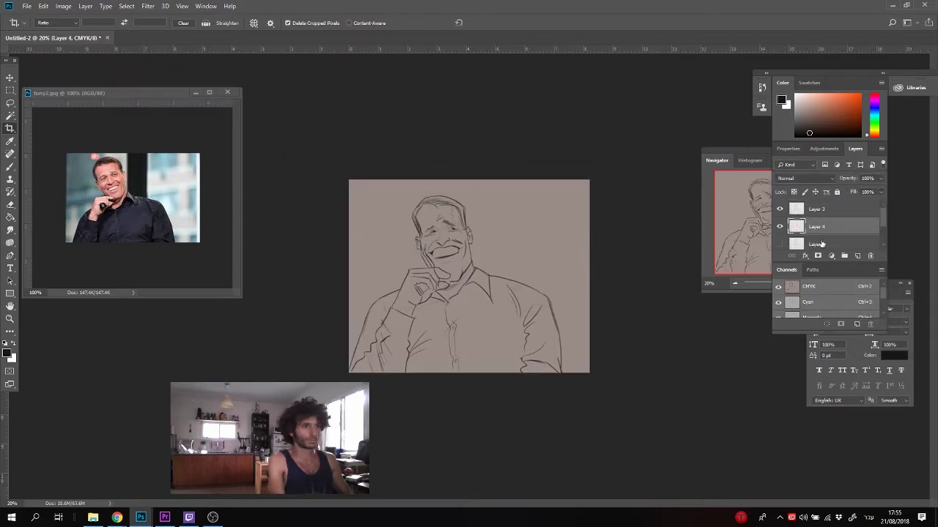
pyautogui.click(871, 119)
pyautogui.click(816, 103)
pyautogui.click(873, 119)
pyautogui.click(796, 101)
pyautogui.click(870, 117)
pyautogui.press('g')
pyautogui.click(543, 270)
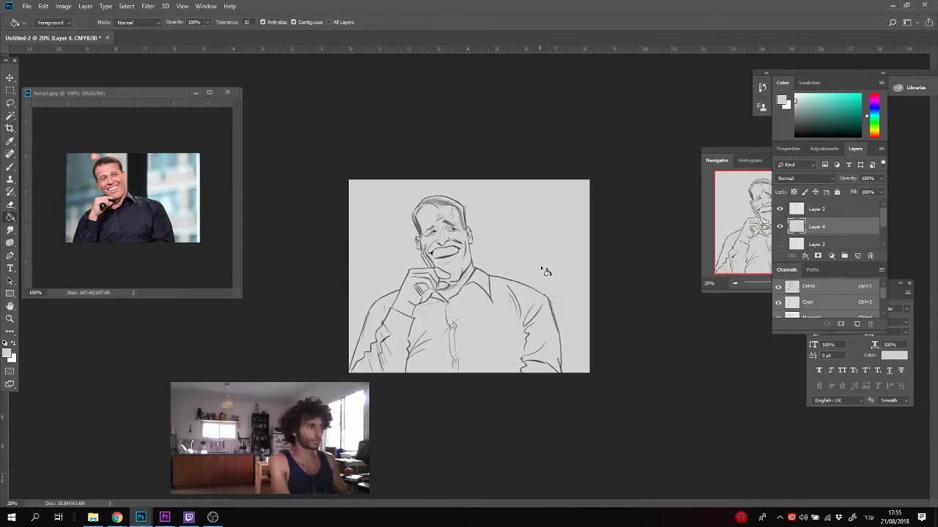
# - Choose a brush from the gouache set and paint muted teal strokes in the upper-left background
pyautogui.press('b')
pyautogui.click(46, 22)
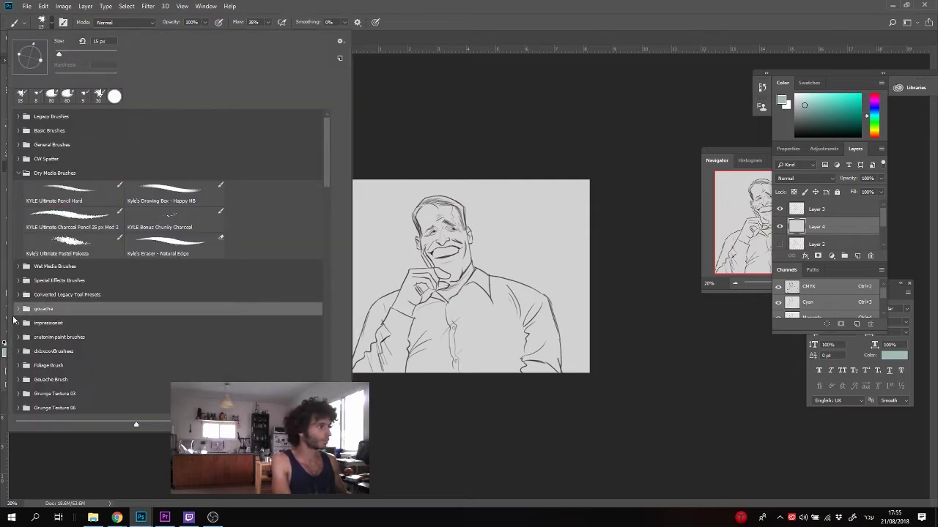
pyautogui.click(18, 308)
pyautogui.doubleClick(174, 355)
pyautogui.moveTo(384, 202)
pyautogui.mouseDown()
pyautogui.moveTo(370, 220)
pyautogui.moveTo(392, 202)
pyautogui.mouseUp()
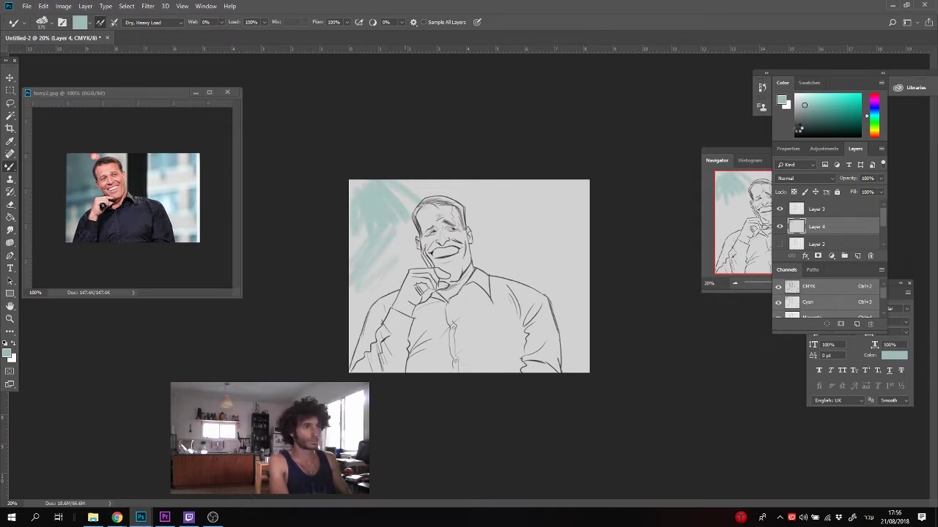
pyautogui.press('d')
pyautogui.click(41, 22)
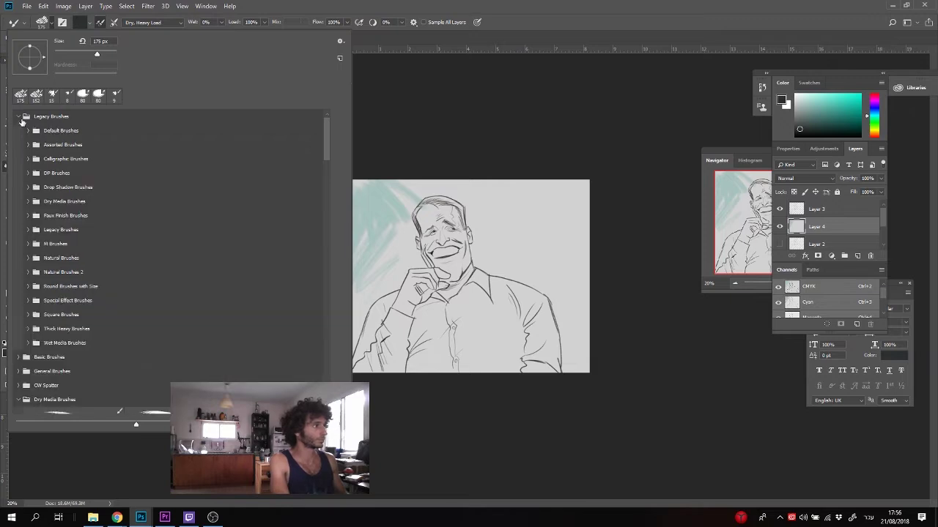
pyautogui.click(18, 131)
pyautogui.click(97, 383)
pyautogui.click(240, 27)
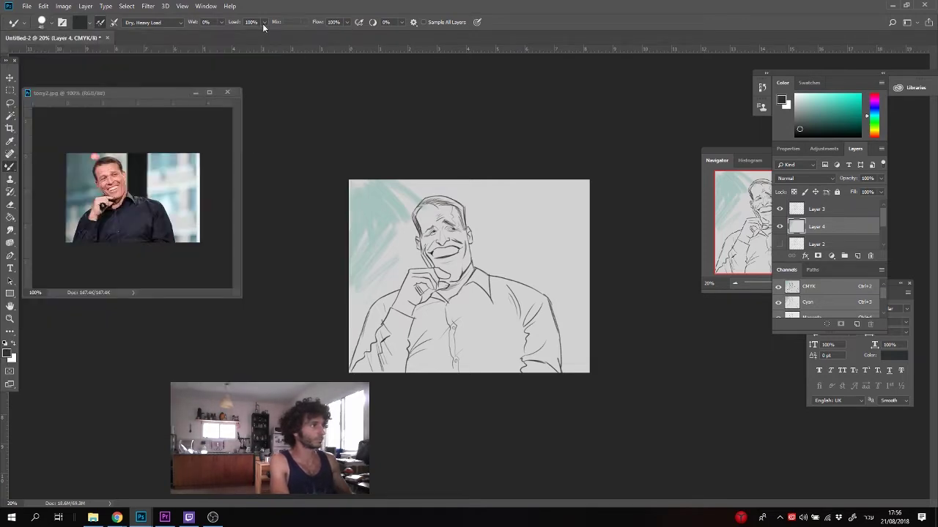
# - Switch from the Mixer Brush to the regular Brush Tool
pyautogui.click(21, 23)
pyautogui.click(10, 168)
pyautogui.rightClick(12, 170)
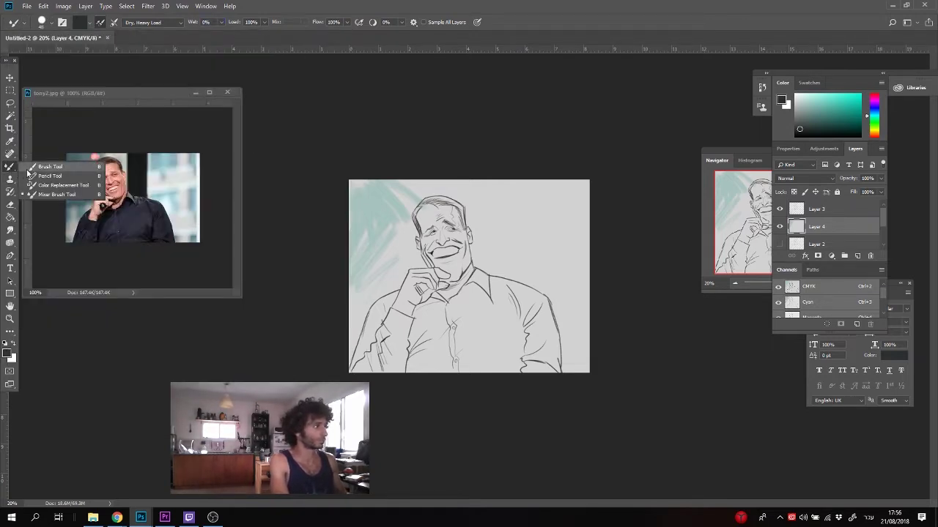
pyautogui.click(41, 176)
pyautogui.rightClick(10, 166)
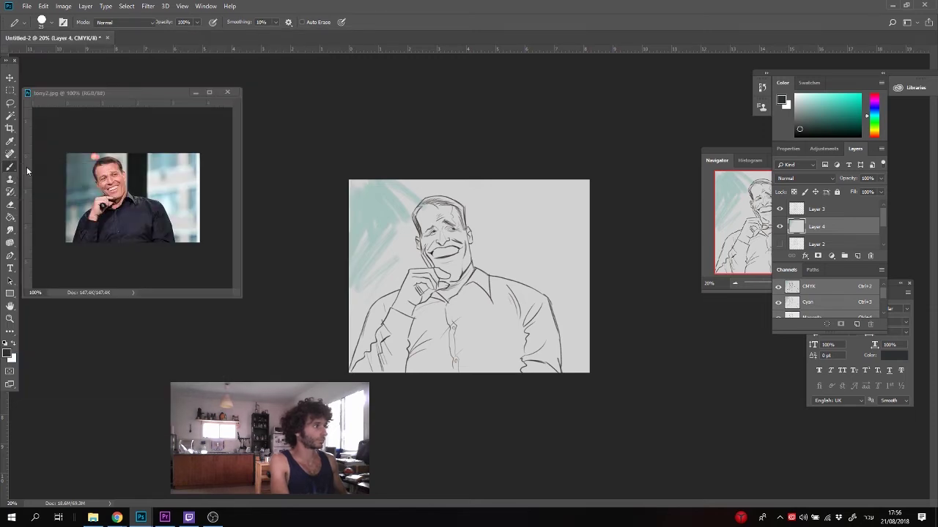
pyautogui.click(51, 164)
# - Sample the teal from the background, enlarge the brush to 600 px and paint the area left of the figure
pyautogui.keyDown('alt'); pyautogui.click(366, 209); pyautogui.keyUp('alt')
pyautogui.press(']')
pyautogui.press(']')
pyautogui.press(']')
pyautogui.press(']')
pyautogui.press(']')
pyautogui.press(']')
pyautogui.press(']')
pyautogui.press(']')
pyautogui.press(']')
pyautogui.press(']')
pyautogui.press(']')
pyautogui.press(']')
pyautogui.press(']')
pyautogui.press(']')
pyautogui.press(']')
pyautogui.press(']')
pyautogui.moveTo(388, 238)
pyautogui.mouseDown()
pyautogui.moveTo(337, 274)
pyautogui.moveTo(406, 242)
pyautogui.moveTo(331, 324)
pyautogui.moveTo(352, 317)
pyautogui.mouseUp()
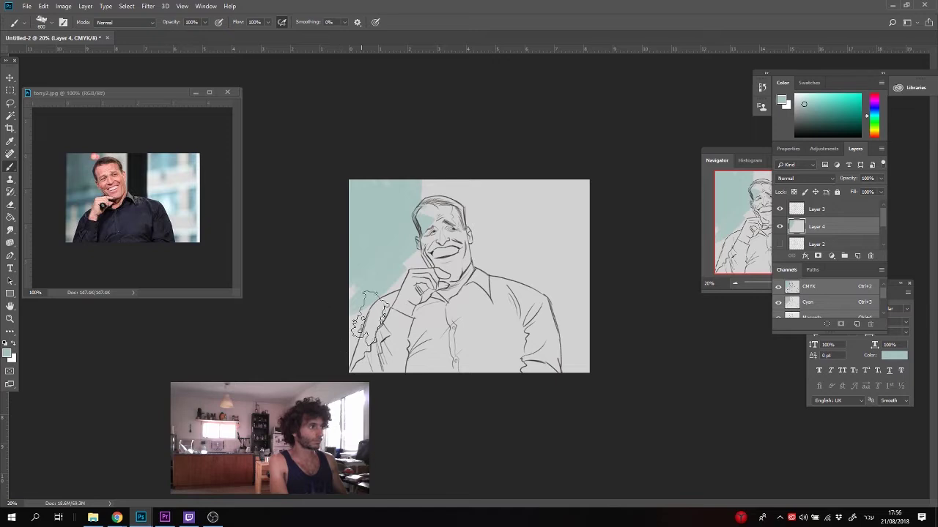
# - Sample tones from the canvas to soften the teal area's edge and spread a paler tint across the right background
pyautogui.keyDown('alt'); pyautogui.click(415, 226); pyautogui.keyUp('alt')
pyautogui.moveTo(411, 238); pyautogui.dragTo(357, 313)
pyautogui.keyDown('alt'); pyautogui.click(381, 293); pyautogui.keyUp('alt')
pyautogui.moveTo(550, 302); pyautogui.dragTo(589, 199)
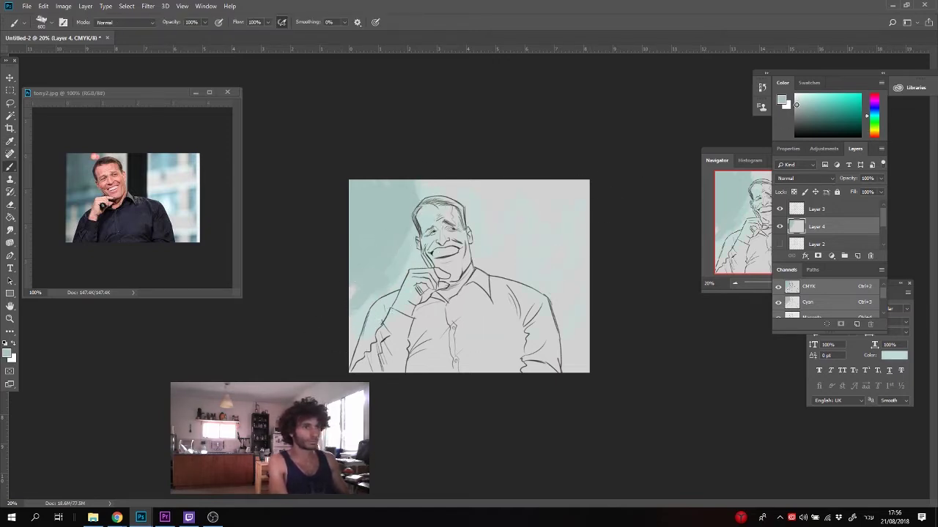
# - Paint sampled pale tones and soft grey strokes over the right background and the shirt
pyautogui.keyDown('alt'); pyautogui.click(551, 302); pyautogui.keyUp('alt')
pyautogui.moveTo(556, 293); pyautogui.dragTo(549, 344)
pyautogui.moveTo(505, 322); pyautogui.dragTo(473, 337)
pyautogui.moveTo(472, 187); pyautogui.dragTo(573, 217)
pyautogui.moveTo(512, 217); pyautogui.dragTo(473, 242)
pyautogui.keyDown('alt'); pyautogui.click(571, 253); pyautogui.keyUp('alt')
pyautogui.moveTo(575, 253); pyautogui.dragTo(483, 250)
pyautogui.moveTo(495, 196); pyautogui.dragTo(550, 201)
pyautogui.moveTo(576, 359); pyautogui.dragTo(546, 351)
pyautogui.moveTo(444, 300)
pyautogui.mouseDown()
pyautogui.moveTo(553, 359)
pyautogui.moveTo(558, 334)
pyautogui.mouseUp()
# - Lasso a patch of the upper background beside the head, brush it with a pale lavender tint and deselect it
pyautogui.click(874, 110)
pyautogui.click(801, 105)
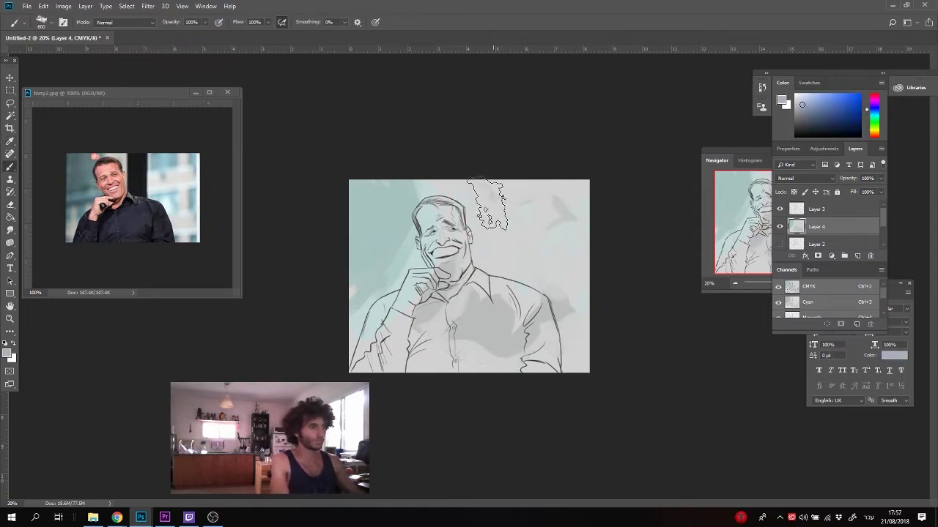
pyautogui.press('l')
pyautogui.moveTo(486, 184); pyautogui.dragTo(482, 180)
pyautogui.press('b')
pyautogui.moveTo(505, 206); pyautogui.dragTo(506, 159)
pyautogui.click(797, 95)
pyautogui.moveTo(497, 192)
pyautogui.mouseDown()
pyautogui.moveTo(496, 143)
pyautogui.moveTo(503, 196)
pyautogui.mouseUp()
pyautogui.hotkey('ctrl', 'd')
pyautogui.press('l')
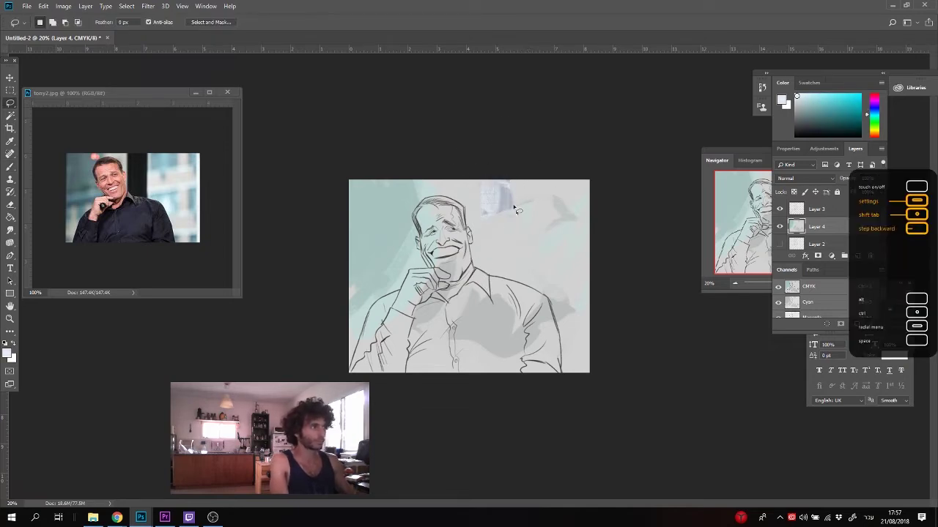
pyautogui.hotkey('ctrl', 'd')
# - Lasso a tall vertical strip behind the figure's right side and paint it dark grey-teal
pyautogui.moveTo(445, 356)
pyautogui.mouseDown()
pyautogui.moveTo(481, 155)
pyautogui.moveTo(489, 375)
pyautogui.mouseUp()
pyautogui.click(804, 114)
pyautogui.press('b')
# - Lasso a slanted band in the right background and brush it with a pale greyish yellow
pyautogui.press('l')
pyautogui.moveTo(501, 236)
pyautogui.mouseDown()
pyautogui.moveTo(515, 268)
pyautogui.moveTo(501, 236)
pyautogui.mouseUp()
pyautogui.click(874, 124)
pyautogui.click(799, 103)
pyautogui.press('b')
pyautogui.click(874, 129)
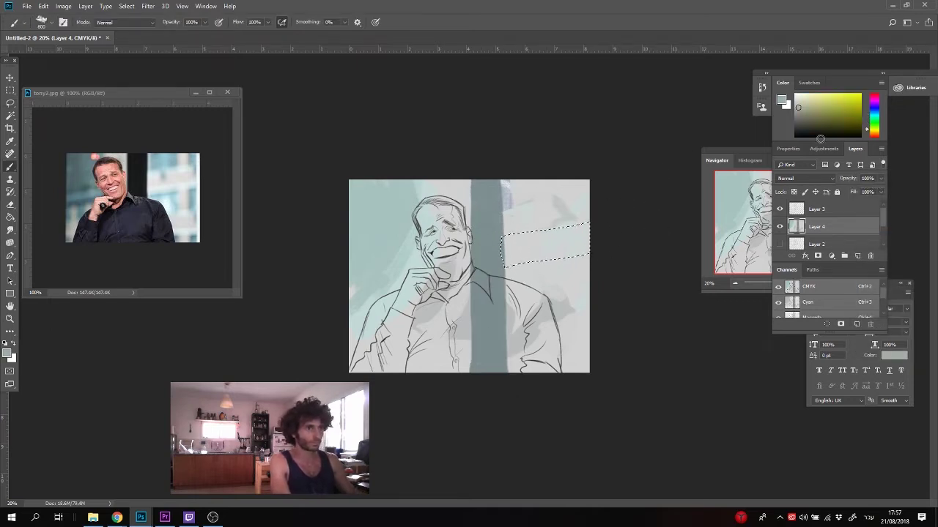
pyautogui.moveTo(501, 255); pyautogui.dragTo(568, 236)
pyautogui.hotkey('ctrl', 'd')
# - Add two more pale yellow bands to the right background, one near the lower edge and one near the upper corner
pyautogui.press('l')
pyautogui.moveTo(595, 292)
pyautogui.mouseDown()
pyautogui.moveTo(505, 303)
pyautogui.moveTo(586, 320)
pyautogui.moveTo(605, 293)
pyautogui.mouseUp()
pyautogui.press('b')
pyautogui.moveTo(508, 321); pyautogui.dragTo(580, 306)
pyautogui.press('l')
pyautogui.moveTo(602, 189); pyautogui.dragTo(554, 157)
pyautogui.press('b')
pyautogui.moveTo(511, 200); pyautogui.dragTo(579, 188)
pyautogui.press('l')
pyautogui.hotkey('ctrl', 'd')
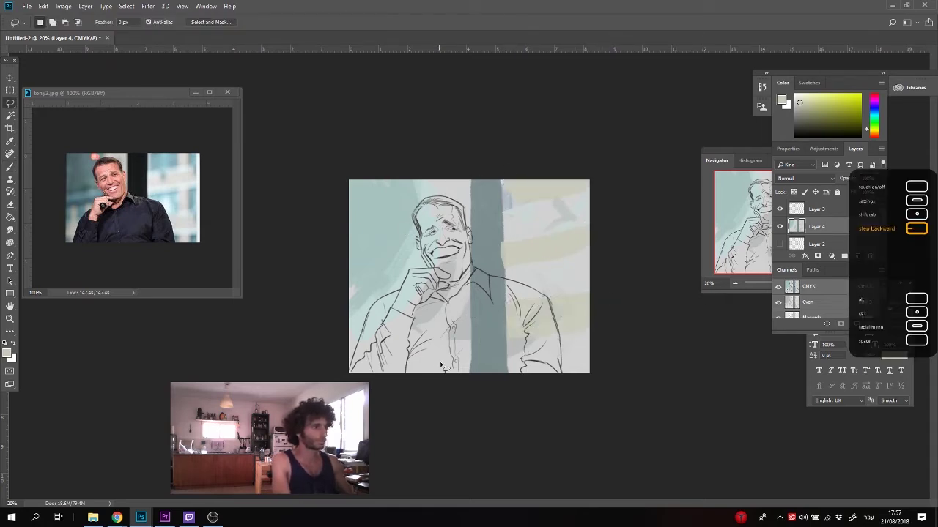
# - Lasso an area over the lower left of the figure and brush pale yellow into it
pyautogui.moveTo(380, 335); pyautogui.dragTo(442, 368)
pyautogui.press('b')
pyautogui.moveTo(423, 305)
pyautogui.mouseDown()
pyautogui.moveTo(346, 338)
pyautogui.moveTo(380, 377)
pyautogui.mouseUp()
pyautogui.hotkey('ctrl', 'd')
# - Save the drawing as a Photoshop file named "tony sketch" and move the Navigator closer to the canvas
pyautogui.hotkey('ctrl', 's')
pyautogui.write('tony sketch')
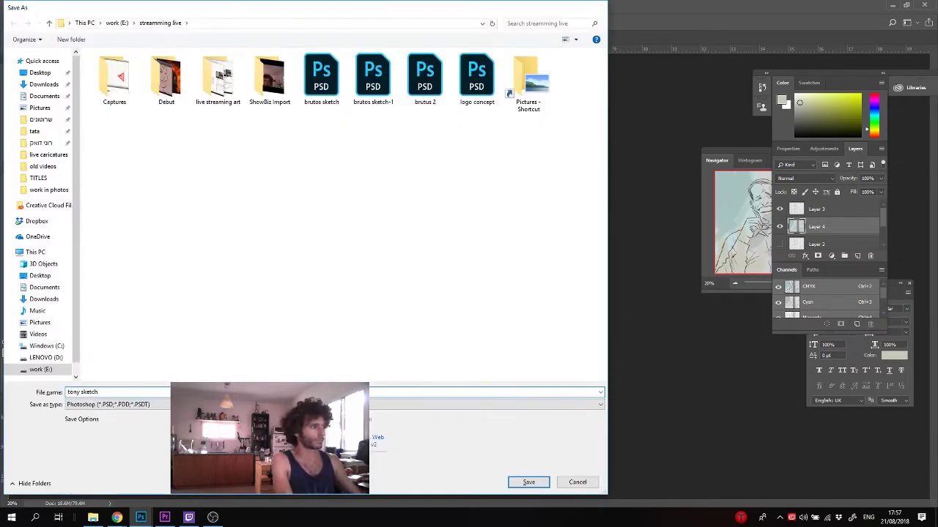
pyautogui.press('Return')
pyautogui.moveTo(733, 150)
pyautogui.mouseDown()
pyautogui.moveTo(627, 160)
pyautogui.moveTo(652, 171)
pyautogui.mouseUp()
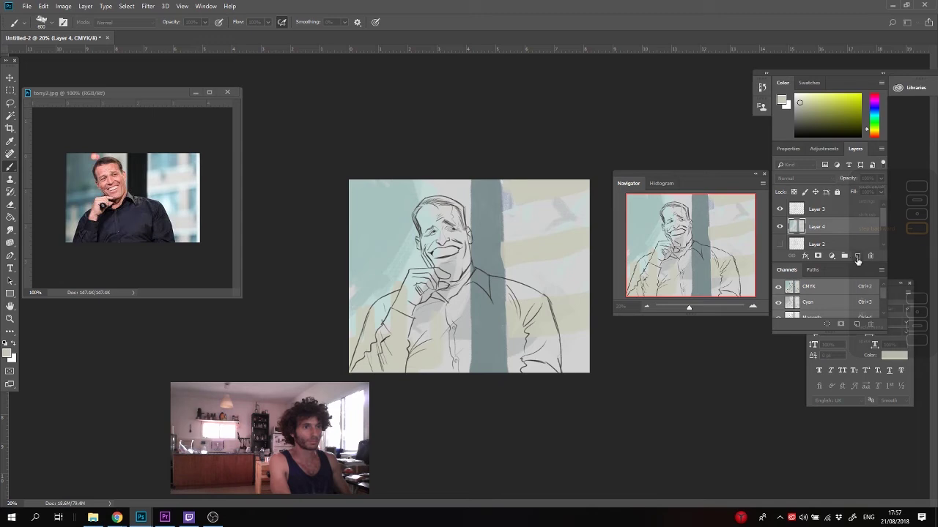
# - Add a new layer between the linework and the background, and pick an orange-tan skin color
pyautogui.click(856, 256)
pyautogui.click(871, 134)
pyautogui.click(819, 109)
pyautogui.click(821, 102)
pyautogui.moveTo(870, 134); pyautogui.dragTo(871, 137)
# - Lasso the face, neck and hand at 60% zoom and fill the selection with the skin tone
pyautogui.doubleClick(15, 504)
pyautogui.write('100')
pyautogui.press('Return')
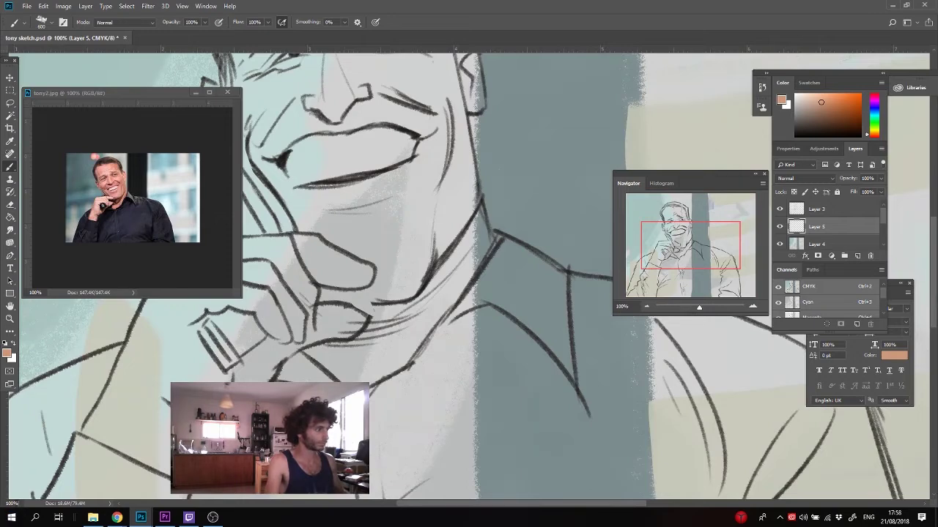
pyautogui.doubleClick(14, 504)
pyautogui.write('60')
pyautogui.press('Return')
pyautogui.moveTo(468, 238); pyautogui.dragTo(525, 347)
pyautogui.press('l')
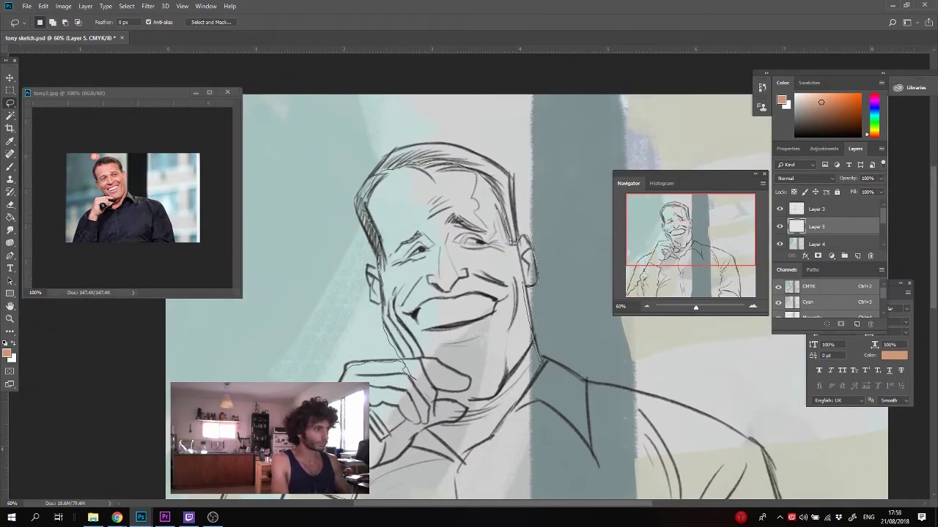
pyautogui.moveTo(466, 459); pyautogui.dragTo(539, 385)
pyautogui.hotkey('alt', 'BackSpace')
pyautogui.hotkey('ctrl', 'd')
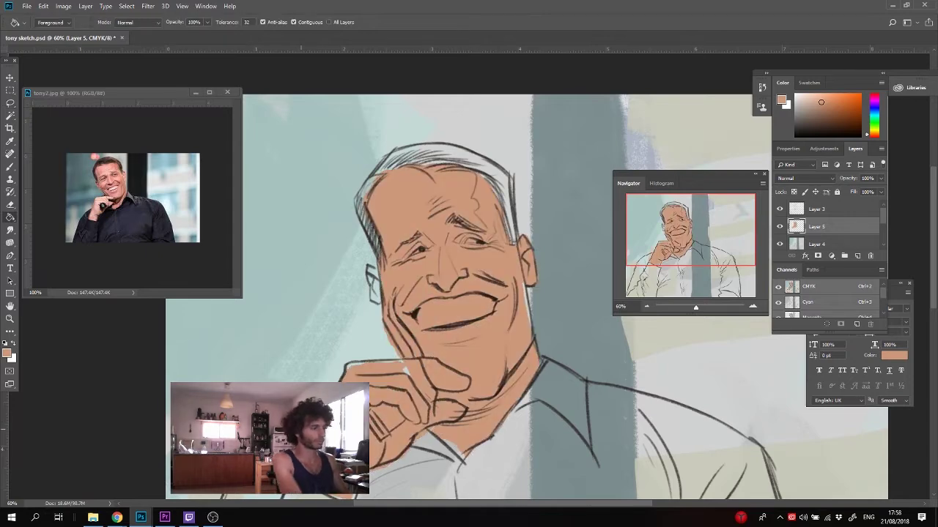
# - Brush skin tone over the unfilled gaps around the ear and hand, and paint the teeth off-white
pyautogui.press('e')
pyautogui.press('u')
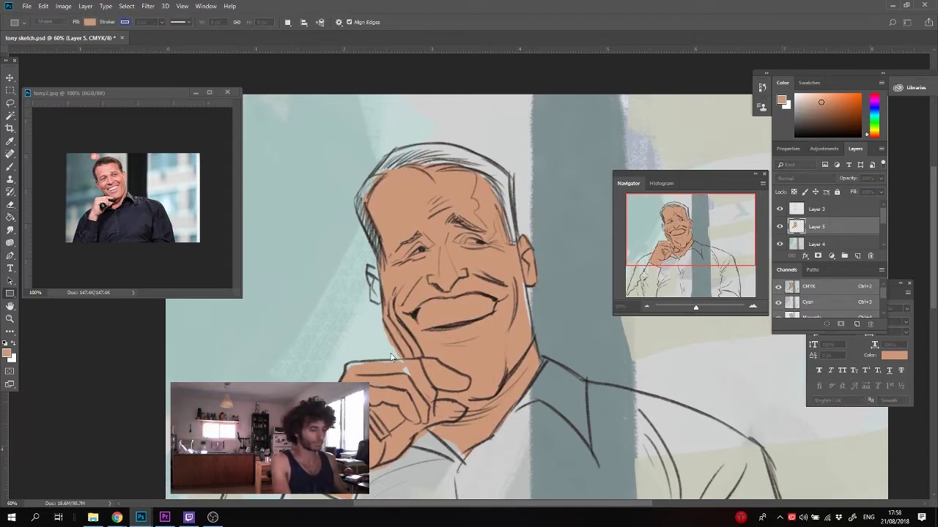
pyautogui.hotkey('ctrl', 'alt', 'z')
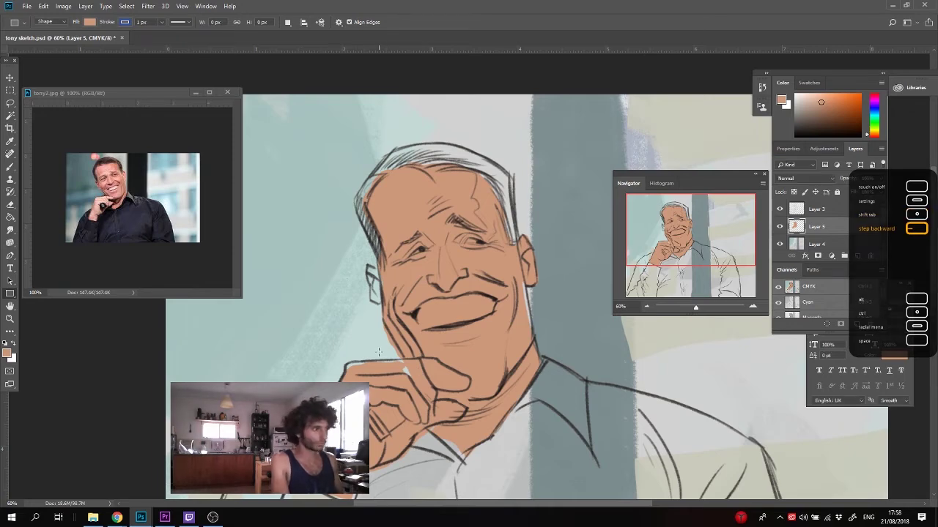
pyautogui.press('p')
pyautogui.press('b')
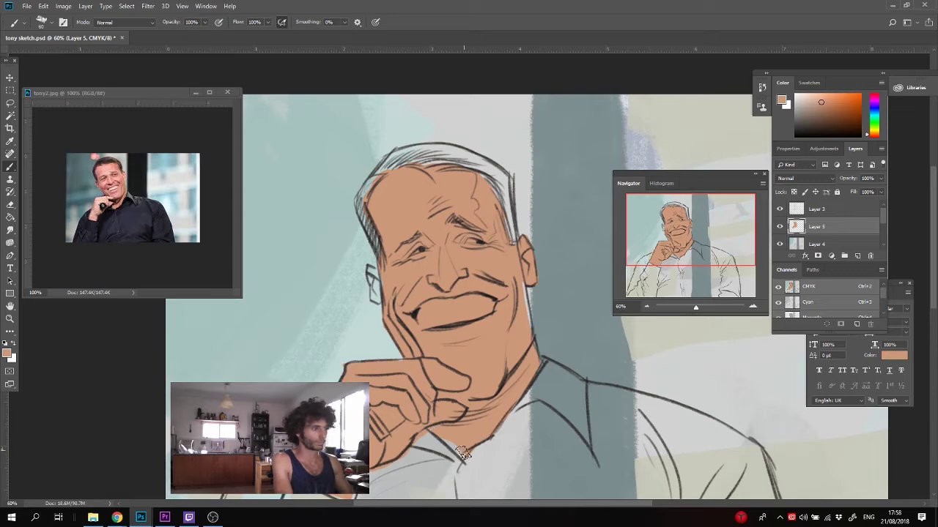
pyautogui.click(796, 96)
pyautogui.moveTo(486, 299)
pyautogui.mouseDown()
pyautogui.moveTo(425, 313)
pyautogui.moveTo(427, 321)
pyautogui.mouseUp()
# - Paint the hair dark brown along both temples and across the top of the head
pyautogui.press('x')
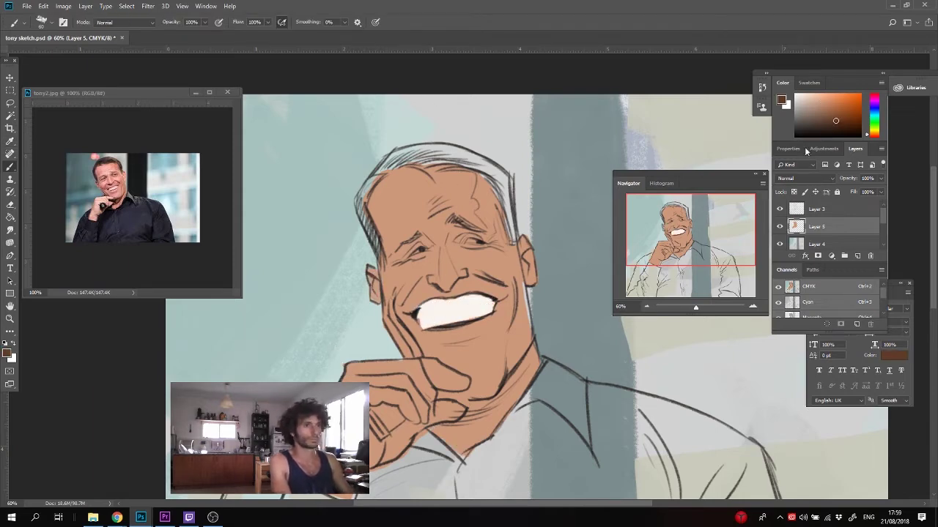
pyautogui.moveTo(500, 181); pyautogui.dragTo(515, 244)
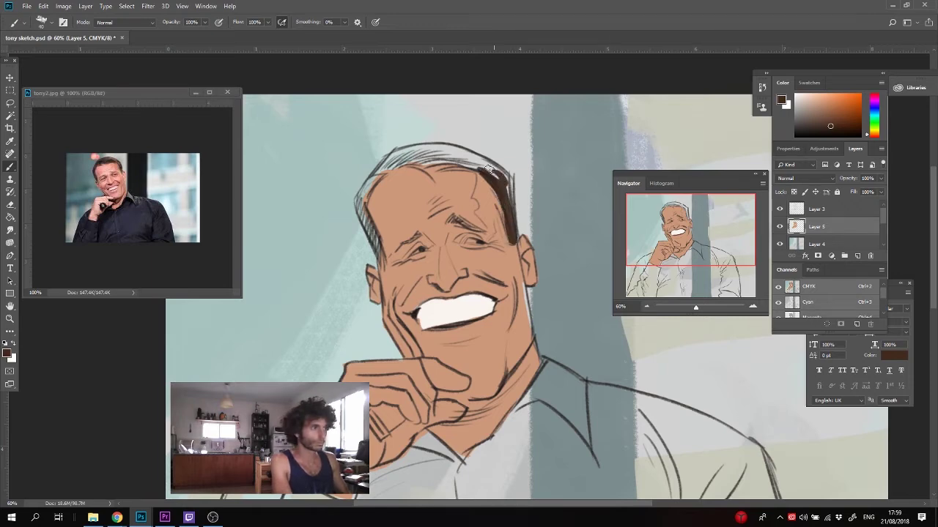
pyautogui.moveTo(485, 163)
pyautogui.mouseDown()
pyautogui.moveTo(444, 151)
pyautogui.moveTo(461, 154)
pyautogui.moveTo(405, 161)
pyautogui.moveTo(378, 180)
pyautogui.moveTo(361, 209)
pyautogui.moveTo(377, 257)
pyautogui.mouseUp()
pyautogui.moveTo(359, 187); pyautogui.dragTo(370, 220)
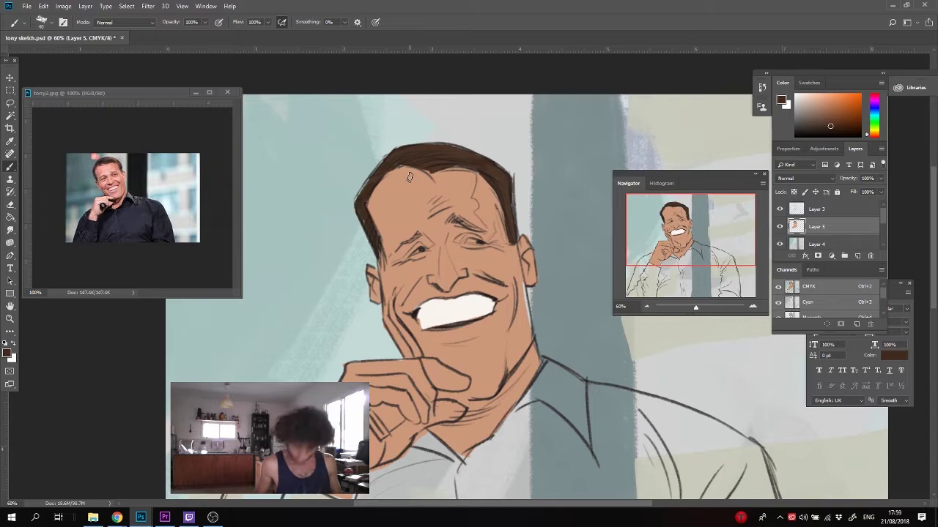
# - Sample the skin tone, shift it redder and shade the eye areas, the forehead and the right side of the face
pyautogui.keyDown('alt'); pyautogui.click(481, 338); pyautogui.keyUp('alt')
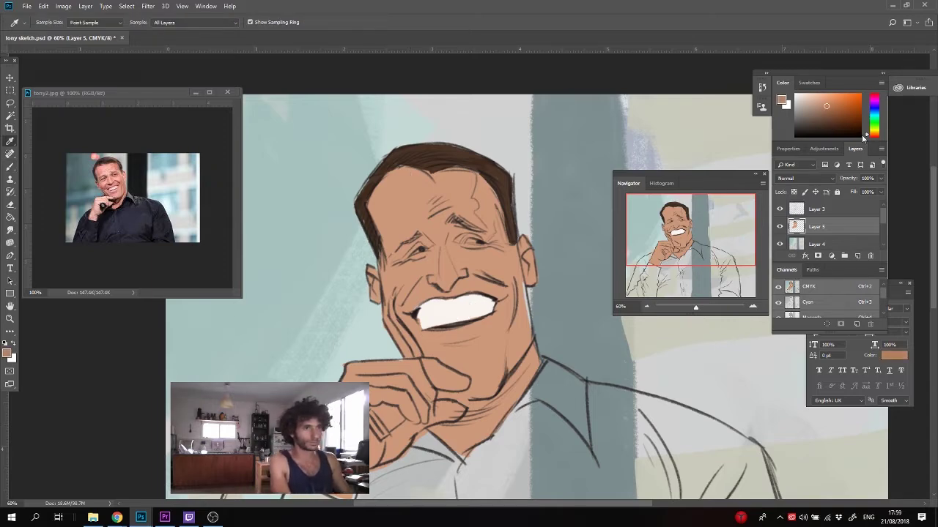
pyautogui.click(869, 137)
pyautogui.moveTo(864, 128); pyautogui.dragTo(868, 138)
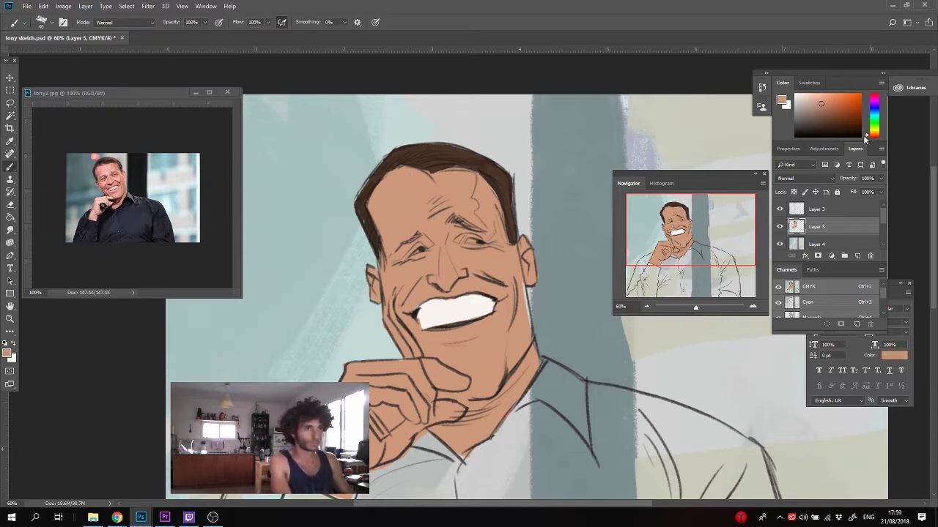
pyautogui.moveTo(425, 244); pyautogui.dragTo(402, 260)
pyautogui.moveTo(478, 192); pyautogui.dragTo(504, 225)
pyautogui.press('alt')
pyautogui.press('alt')
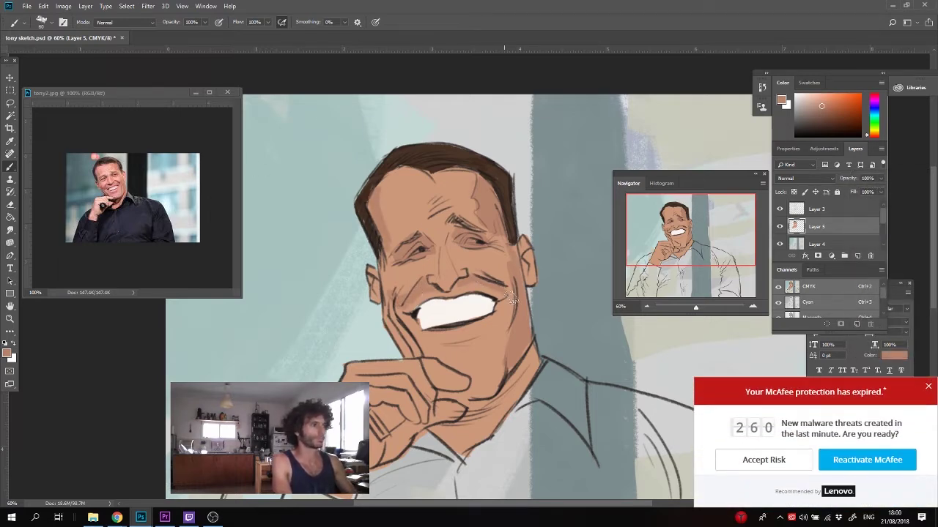
# - Shade the neck beneath the jaw with dark brown and add a warm skin-tone stroke under the mouth
pyautogui.click(821, 116)
pyautogui.moveTo(518, 369); pyautogui.dragTo(436, 432)
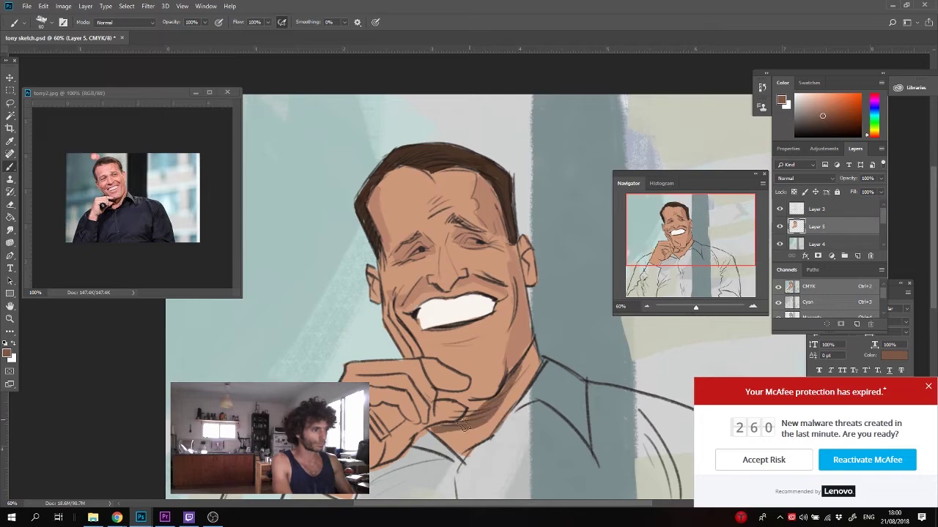
pyautogui.keyDown('alt'); pyautogui.click(526, 309); pyautogui.keyUp('alt')
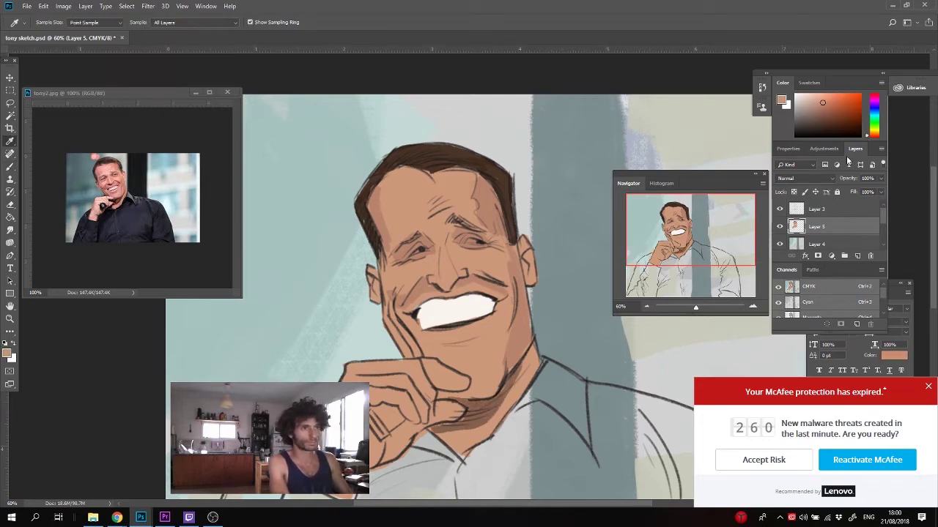
pyautogui.moveTo(444, 346); pyautogui.dragTo(481, 349)
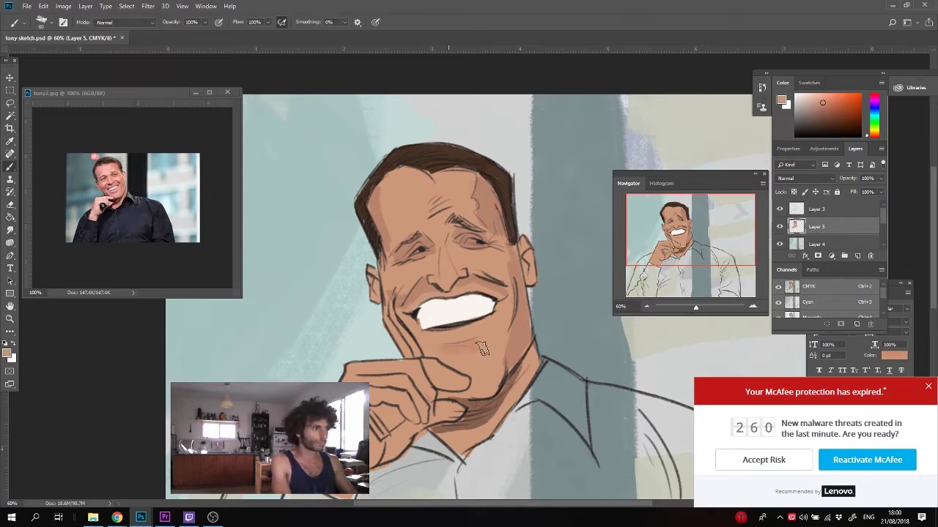
# - Paint paler skin highlights on the forehead and face, redoing the forehead stroke with an adjusted hue
pyautogui.keyDown('alt'); pyautogui.click(429, 234); pyautogui.keyUp('alt')
pyautogui.moveTo(443, 216); pyautogui.dragTo(432, 187)
pyautogui.hotkey('ctrl', 'z')
pyautogui.moveTo(874, 134); pyautogui.dragTo(874, 134)
pyautogui.moveTo(443, 213)
pyautogui.mouseDown()
pyautogui.moveTo(421, 209)
pyautogui.moveTo(432, 184)
pyautogui.mouseUp()
pyautogui.keyDown('alt'); pyautogui.click(433, 240); pyautogui.keyUp('alt')
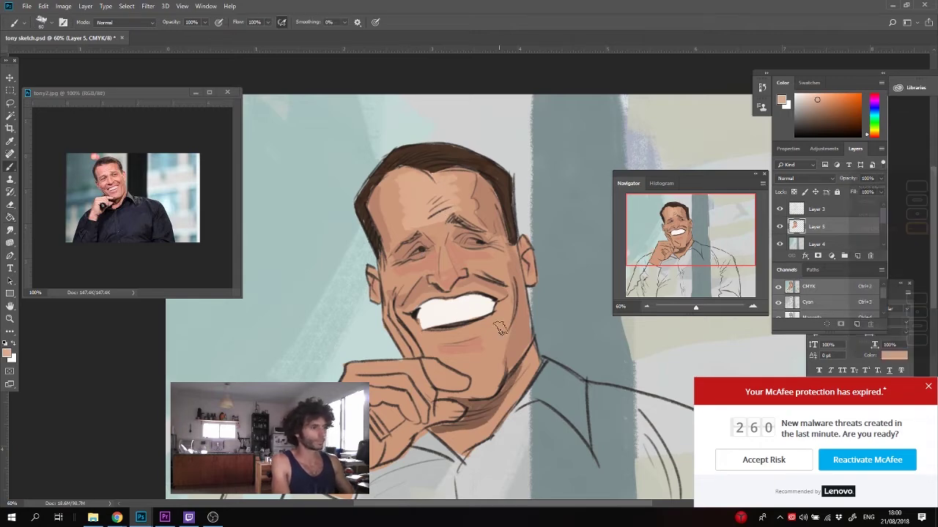
pyautogui.hotkey('ctrl', 'alt', 'z')
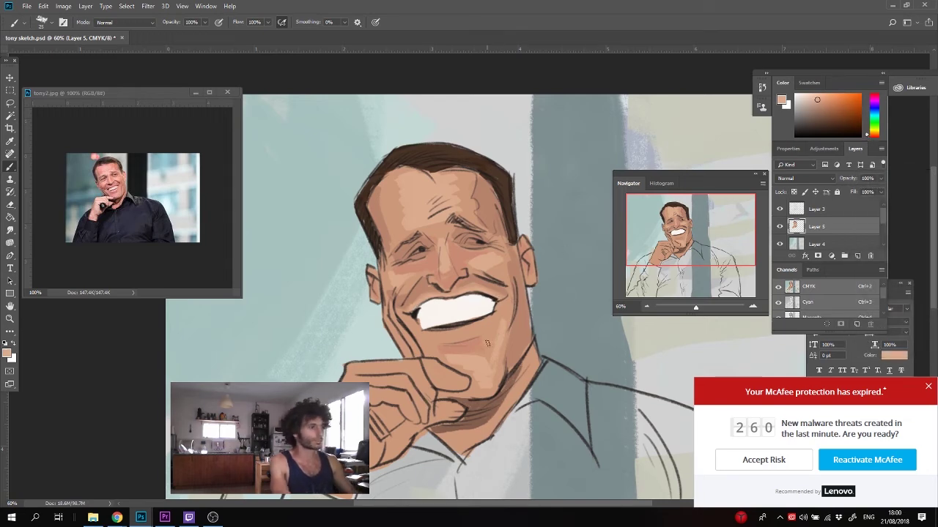
# - Pick a muted pink and paint the upper and lower lips around the teeth
pyautogui.click(870, 139)
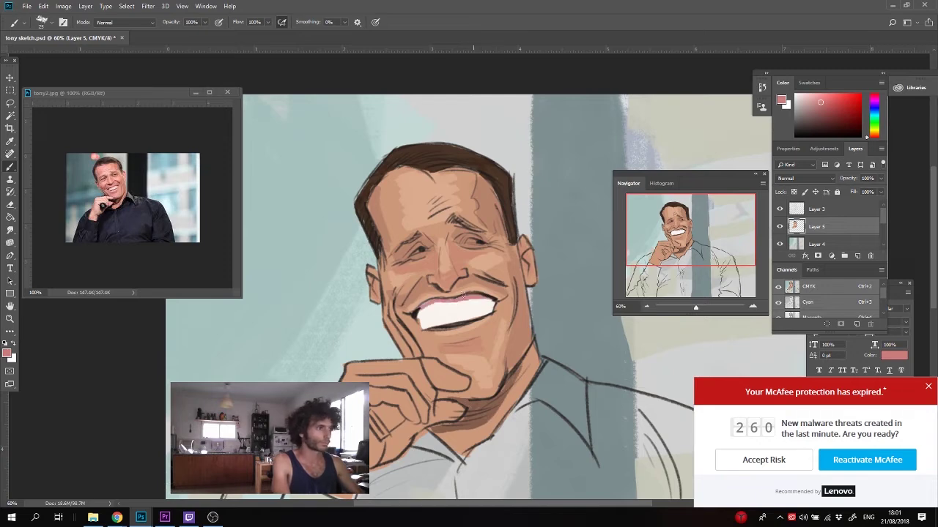
pyautogui.moveTo(462, 324)
pyautogui.mouseDown()
pyautogui.moveTo(446, 344)
pyautogui.moveTo(484, 338)
pyautogui.moveTo(436, 334)
pyautogui.moveTo(451, 361)
pyautogui.moveTo(472, 328)
pyautogui.moveTo(440, 336)
pyautogui.mouseUp()
pyautogui.keyDown('alt'); pyautogui.click(439, 336); pyautogui.keyUp('alt')
# - Enlarge the brush and use sampled skin tones to refine the shading on the chin, jaw and left ear
pyautogui.keyDown('alt'); pyautogui.click(467, 371); pyautogui.keyUp('alt')
pyautogui.press(']')
pyautogui.press(']')
pyautogui.press(']')
pyautogui.keyDown('alt'); pyautogui.click(501, 348); pyautogui.keyUp('alt')
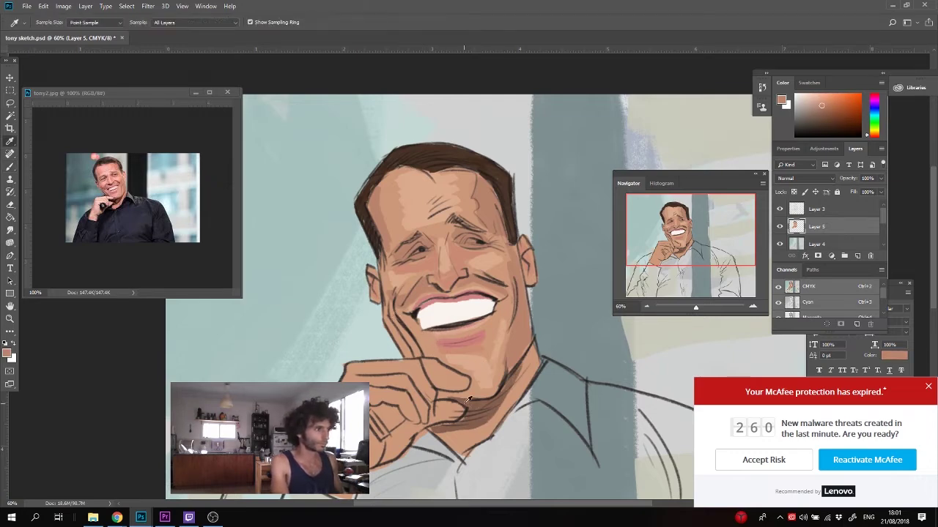
pyautogui.keyDown('alt'); pyautogui.click(395, 323); pyautogui.keyUp('alt')
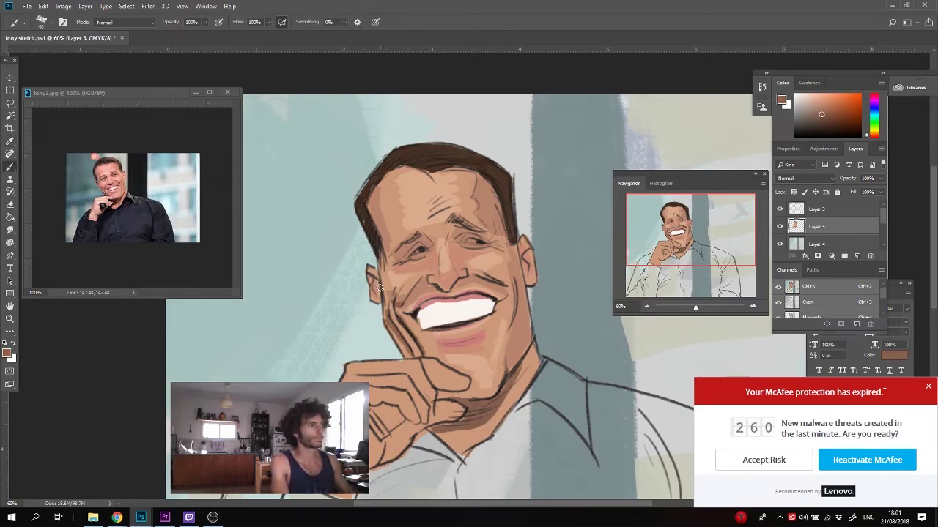
# - Deepen the shading around the eyes and paint the eye whites with white sampled from the teeth
pyautogui.moveTo(456, 229)
pyautogui.mouseDown()
pyautogui.moveTo(449, 298)
pyautogui.moveTo(474, 242)
pyautogui.mouseUp()
pyautogui.keyDown('alt'); pyautogui.click(462, 305); pyautogui.keyUp('alt')
pyautogui.moveTo(413, 254); pyautogui.dragTo(418, 251)
# - Sample the forehead highlight, adjust its hue and paint light highlights on the fingers and back of the hand
pyautogui.moveTo(453, 389)
pyautogui.mouseDown()
pyautogui.moveTo(486, 288)
pyautogui.moveTo(473, 319)
pyautogui.mouseUp()
pyautogui.keyDown('alt'); pyautogui.click(423, 120); pyautogui.keyUp('alt')
pyautogui.moveTo(870, 133); pyautogui.dragTo(869, 138)
pyautogui.moveTo(472, 309)
pyautogui.mouseDown()
pyautogui.moveTo(434, 319)
pyautogui.moveTo(411, 304)
pyautogui.moveTo(441, 301)
pyautogui.moveTo(440, 328)
pyautogui.moveTo(427, 342)
pyautogui.moveTo(400, 309)
pyautogui.mouseUp()
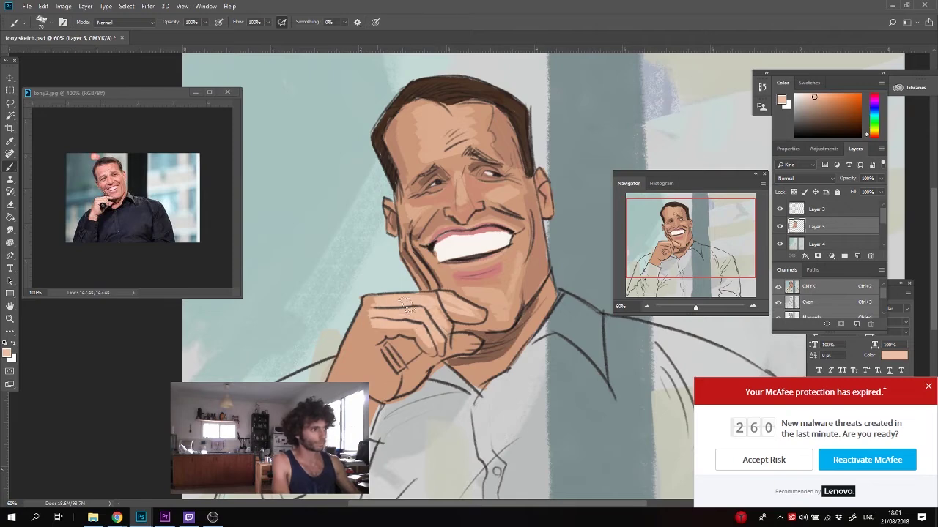
pyautogui.moveTo(376, 370)
pyautogui.mouseDown()
pyautogui.moveTo(359, 338)
pyautogui.moveTo(372, 308)
pyautogui.mouseUp()
# - Shade the underside of the hand and wrist with reddish brown, blending it with sampled skin tones
pyautogui.click(873, 136)
pyautogui.click(822, 110)
pyautogui.moveTo(434, 358); pyautogui.dragTo(379, 385)
pyautogui.keyDown('alt'); pyautogui.click(389, 375); pyautogui.keyUp('alt')
pyautogui.keyDown('alt'); pyautogui.click(397, 380); pyautogui.keyUp('alt')
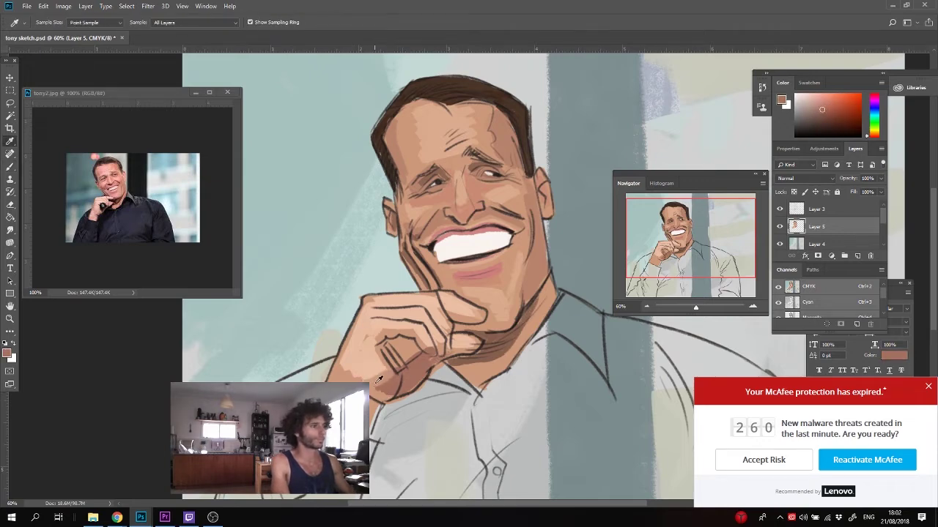
pyautogui.keyDown('alt'); pyautogui.click(373, 377); pyautogui.keyUp('alt')
pyautogui.keyDown('alt'); pyautogui.click(355, 374); pyautogui.keyUp('alt')
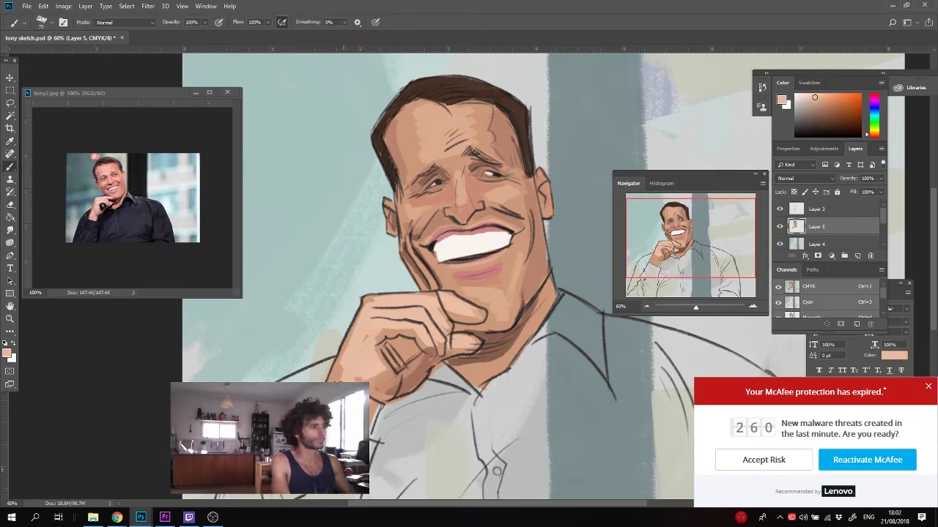
pyautogui.moveTo(366, 357)
pyautogui.mouseDown()
pyautogui.moveTo(364, 333)
pyautogui.moveTo(413, 317)
pyautogui.moveTo(404, 337)
pyautogui.moveTo(414, 327)
pyautogui.mouseUp()
# - Paint the object held in the hand dark grey with a lighter sampled accent
pyautogui.press('d')
pyautogui.click(795, 124)
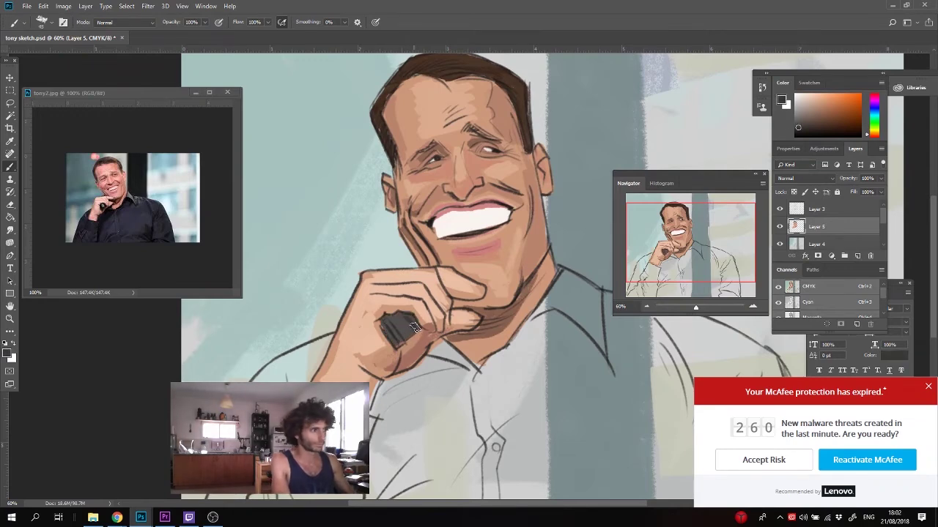
pyautogui.keyDown('alt'); pyautogui.click(384, 318); pyautogui.keyUp('alt')
# - Lasso the main body of the shirt and the left sleeve and fill the selection with dark navy
pyautogui.moveTo(334, 359); pyautogui.dragTo(378, 222)
pyautogui.keyDown('alt'); pyautogui.click(339, 280); pyautogui.keyUp('alt')
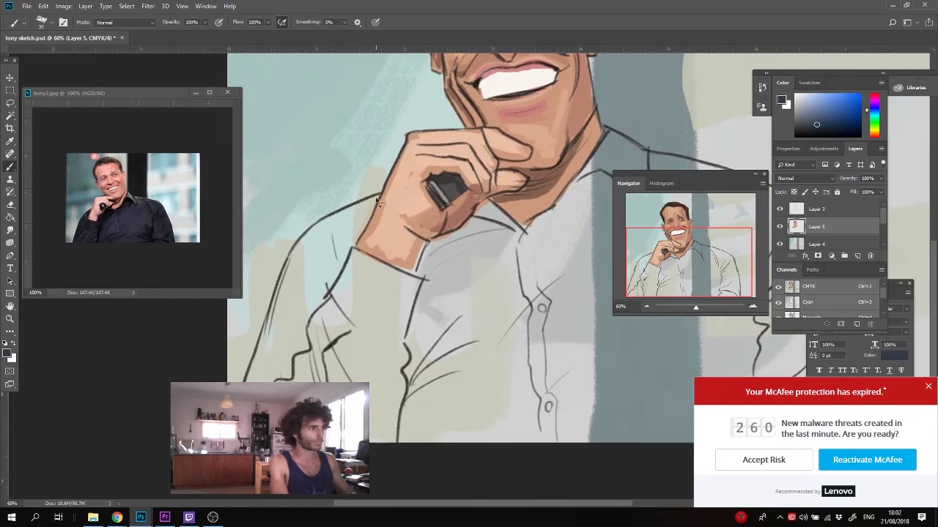
pyautogui.press('l')
pyautogui.moveTo(596, 148)
pyautogui.mouseDown()
pyautogui.moveTo(347, 287)
pyautogui.moveTo(372, 207)
pyautogui.mouseUp()
pyautogui.press('g')
pyautogui.click(363, 355)
pyautogui.hotkey('ctrl', 'd')
# - Lasso the right shoulder and sleeve, fill them with the same navy and brush over the remaining gaps
pyautogui.moveTo(572, 247); pyautogui.dragTo(265, 251)
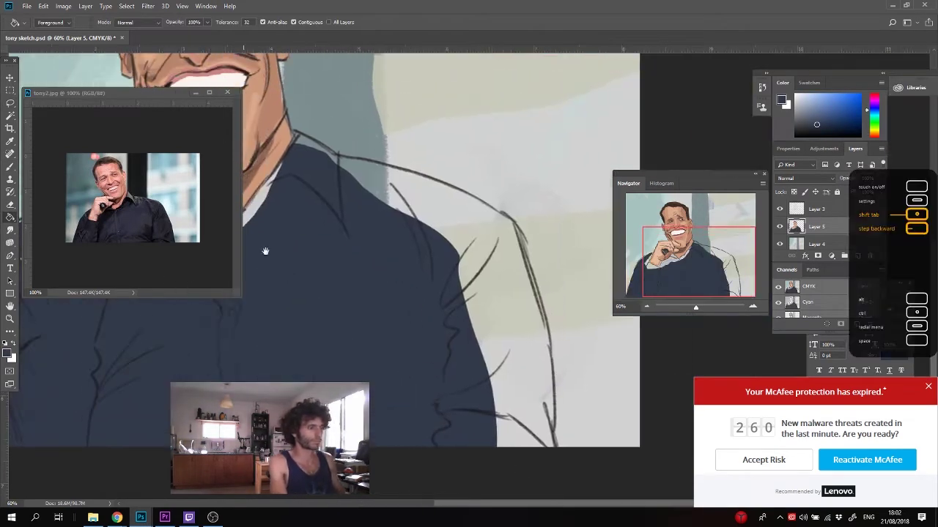
pyautogui.press('l')
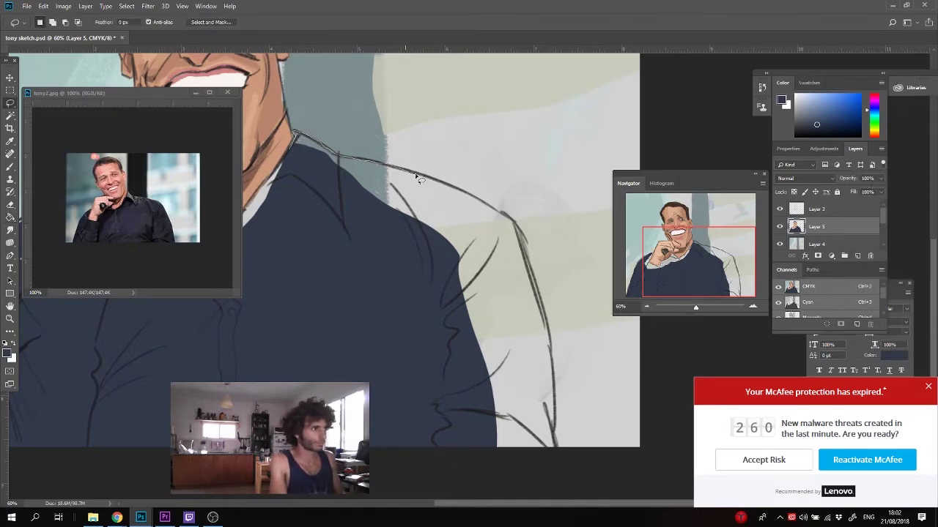
pyautogui.moveTo(549, 353); pyautogui.dragTo(389, 298)
pyautogui.press('g')
pyautogui.click(468, 300)
pyautogui.hotkey('ctrl', 'd')
pyautogui.moveTo(370, 215); pyautogui.dragTo(431, 214)
pyautogui.press('b')
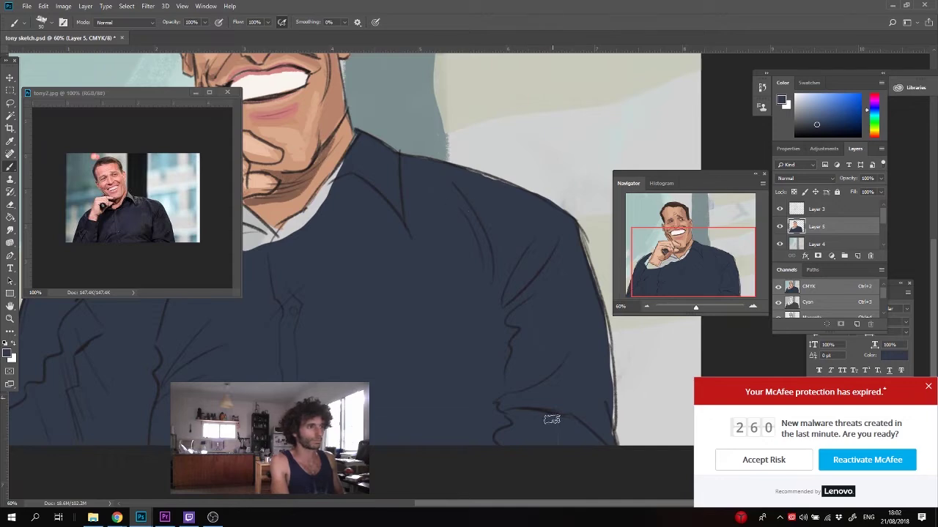
# - Lasso the unfilled pale gap along the collar and wrist and fill it with the shirt's navy
pyautogui.moveTo(372, 298)
pyautogui.mouseDown()
pyautogui.moveTo(592, 378)
pyautogui.moveTo(516, 385)
pyautogui.mouseUp()
pyautogui.press('l')
pyautogui.moveTo(480, 305); pyautogui.dragTo(449, 299)
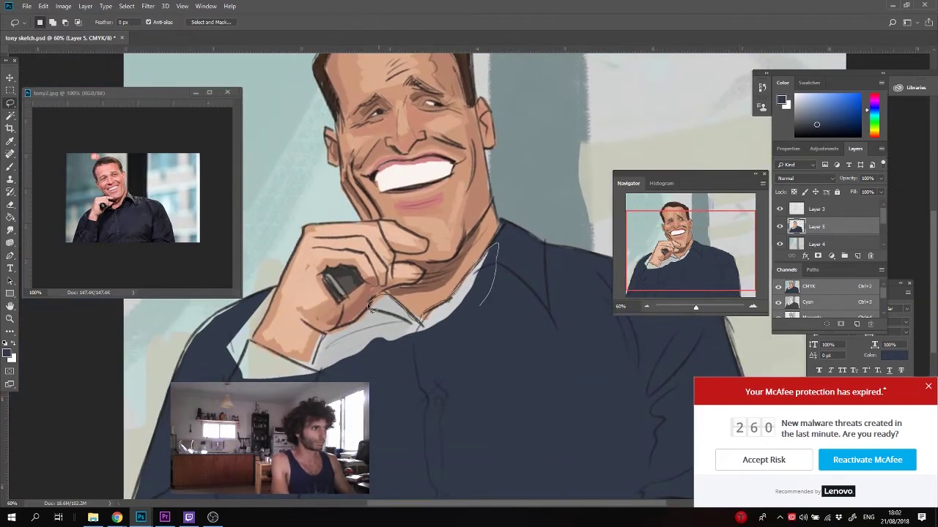
pyautogui.moveTo(278, 292); pyautogui.dragTo(475, 308)
pyautogui.press('g')
pyautogui.click(362, 335)
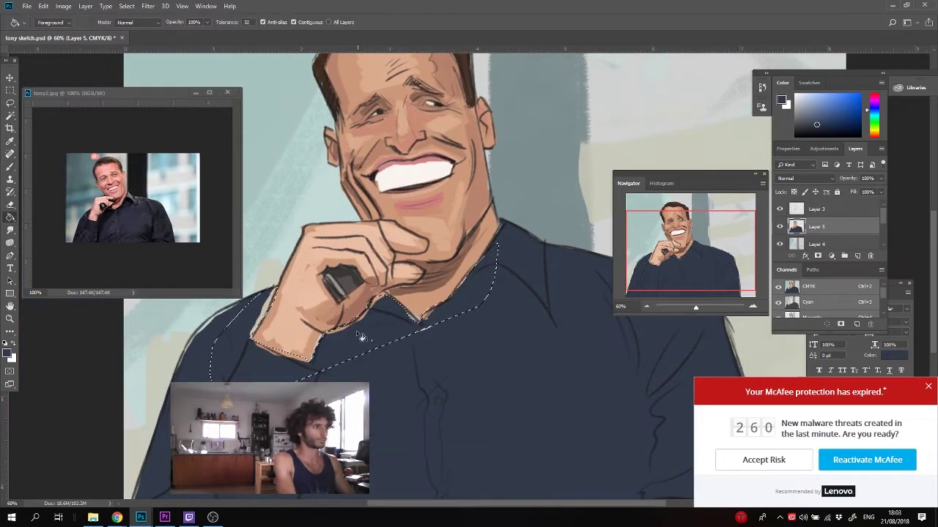
pyautogui.hotkey('ctrl', 'd')
# - Lasso a jagged shadow strip on the shirt front below the hand and fill it with a darker navy
pyautogui.press('o')
pyautogui.press('b')
pyautogui.moveTo(341, 422); pyautogui.dragTo(360, 338)
pyautogui.press('l')
pyautogui.moveTo(432, 249)
pyautogui.mouseDown()
pyautogui.moveTo(341, 382)
pyautogui.moveTo(342, 299)
pyautogui.mouseUp()
pyautogui.moveTo(389, 228); pyautogui.dragTo(430, 245)
pyautogui.moveTo(423, 274); pyautogui.dragTo(389, 273)
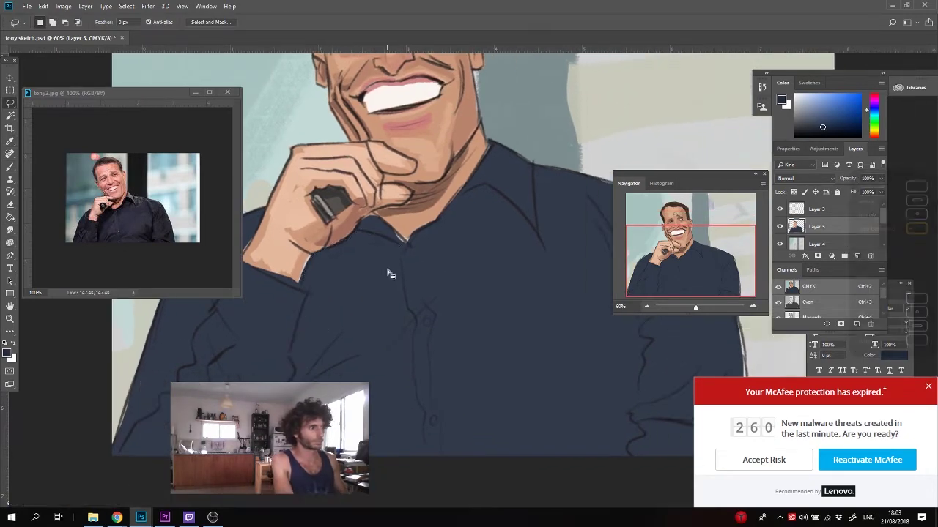
pyautogui.press('f')
pyautogui.press('f')
pyautogui.press('g')
pyautogui.click(342, 260)
pyautogui.press('f')
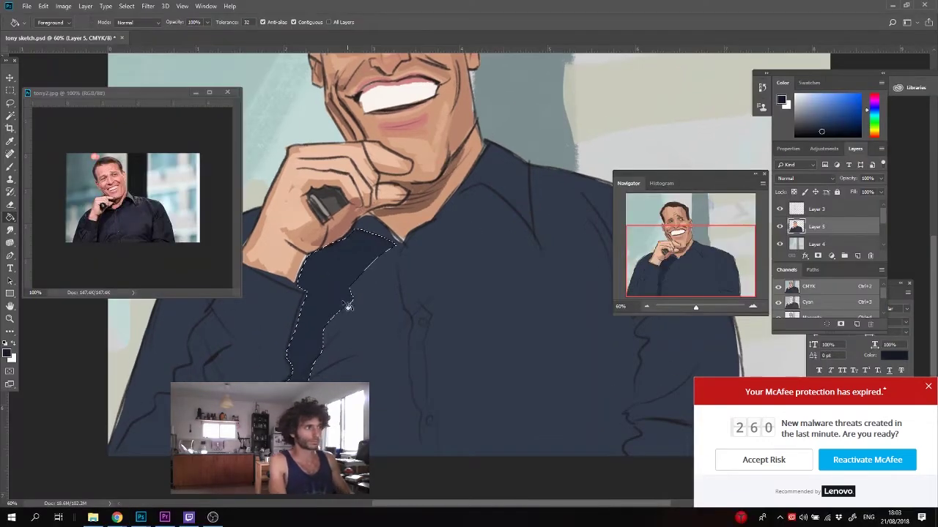
pyautogui.click(360, 300)
pyautogui.click(337, 262)
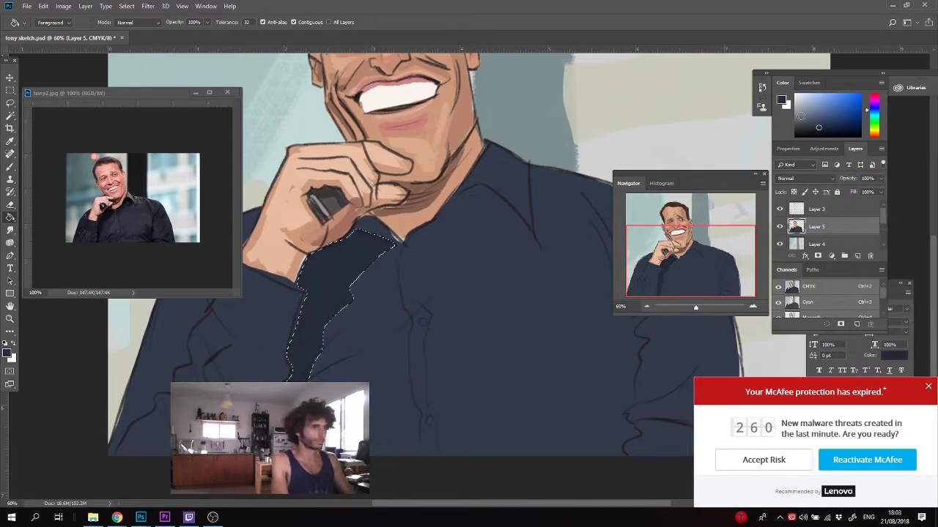
# - Lasso the fold shadow along the left sleeve below the wrist and fill it with the dark navy
pyautogui.hotkey('ctrl', 'd')
pyautogui.press('l')
pyautogui.moveTo(360, 357); pyautogui.dragTo(506, 372)
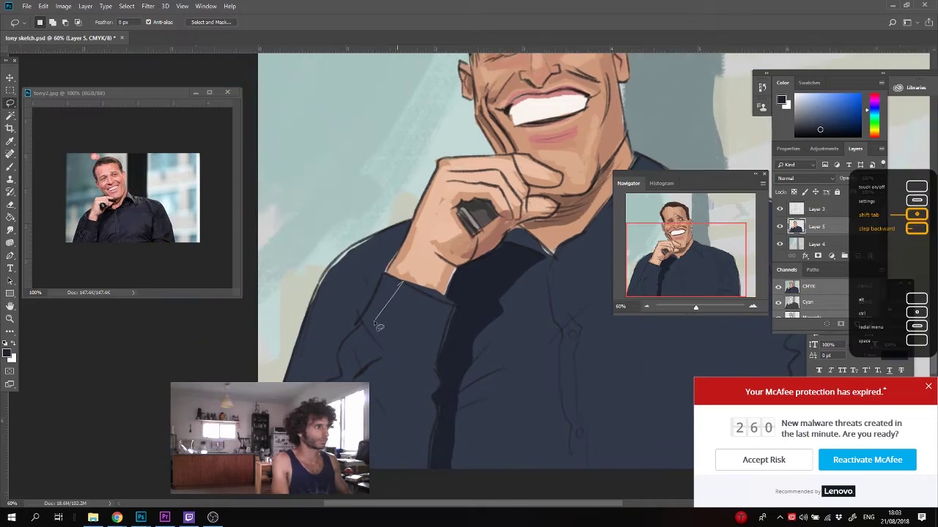
pyautogui.moveTo(367, 266); pyautogui.dragTo(400, 282)
pyautogui.press('g')
pyautogui.click(379, 312)
pyautogui.moveTo(455, 303); pyautogui.dragTo(198, 298)
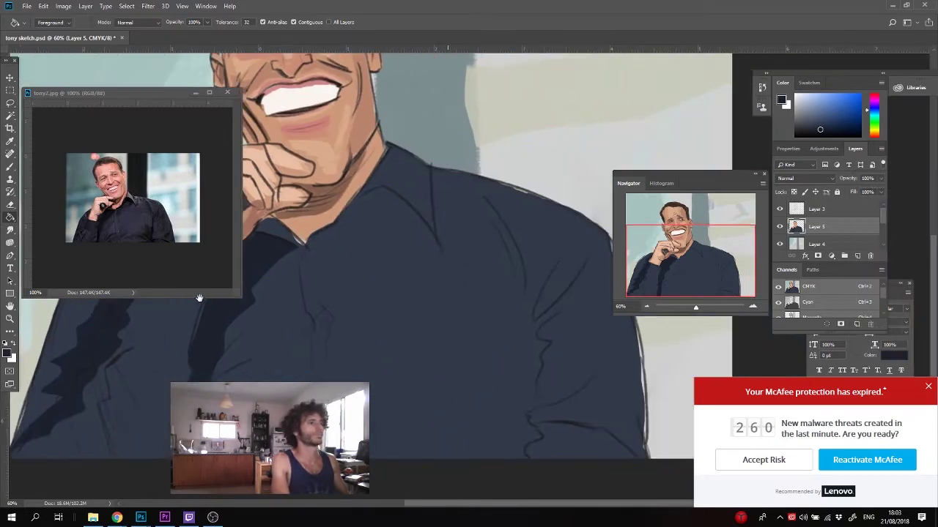
# - Lasso the spiky fold shadow inside the right arm and the shadow at the right sleeve's outer edge, filling both with dark navy
pyautogui.press('l')
pyautogui.moveTo(517, 465)
pyautogui.mouseDown()
pyautogui.moveTo(523, 338)
pyautogui.moveTo(516, 460)
pyautogui.mouseUp()
pyautogui.hotkey('alt', 'BackSpace')
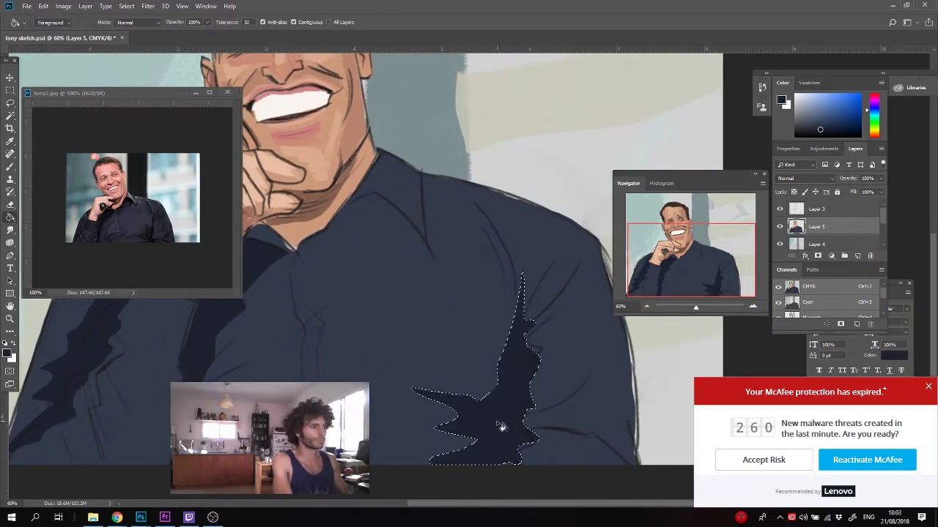
pyautogui.moveTo(631, 461)
pyautogui.mouseDown()
pyautogui.moveTo(595, 255)
pyautogui.moveTo(586, 463)
pyautogui.mouseUp()
pyautogui.press('g')
pyautogui.click(603, 443)
# - Lasso the shadow under the right collar flap, fill it with dark navy and save the document
pyautogui.press('l')
pyautogui.moveTo(433, 256)
pyautogui.mouseDown()
pyautogui.moveTo(415, 233)
pyautogui.moveTo(433, 256)
pyautogui.mouseUp()
pyautogui.press('g')
pyautogui.click(391, 227)
pyautogui.hotkey('ctrl', 's')
pyautogui.write('20')
pyautogui.press('Return')
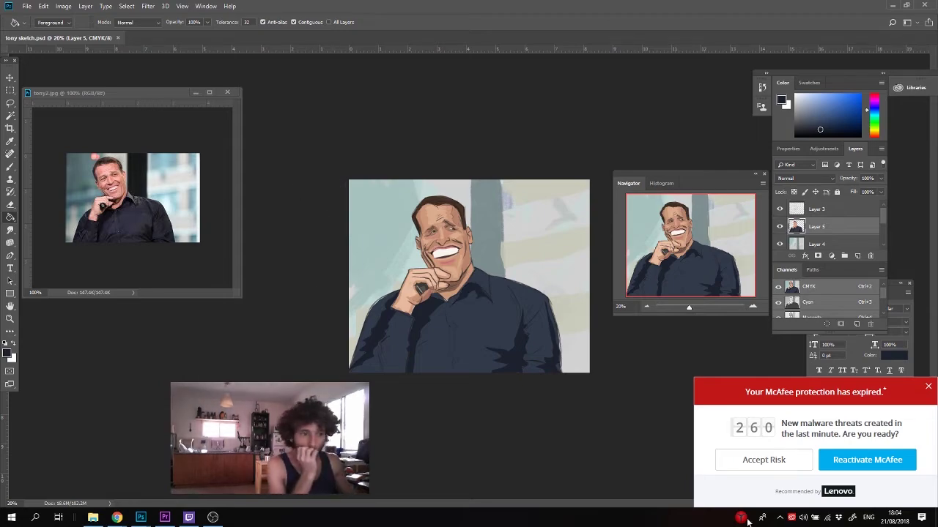
# - Float the tony2.jpg reference in its own window beside the sketch and make the tony sketch document active
pyautogui.click(189, 517)
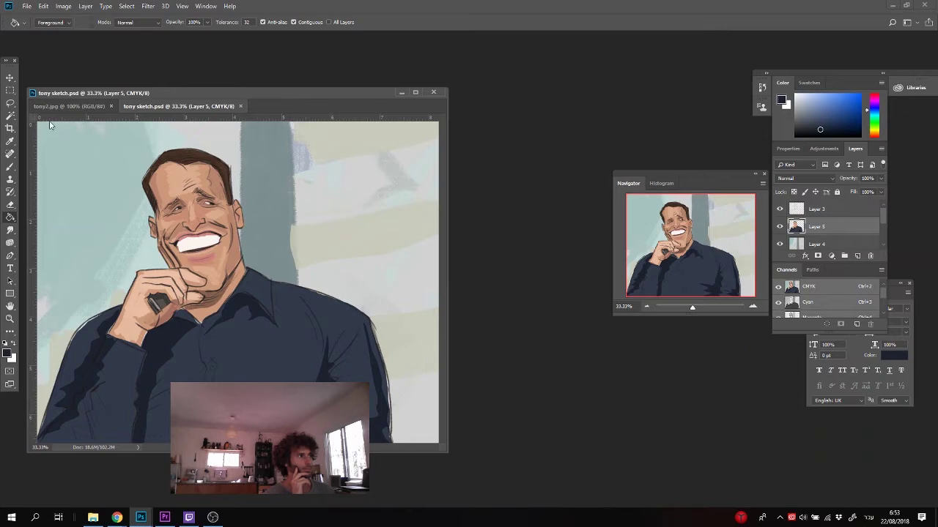
pyautogui.moveTo(70, 106); pyautogui.dragTo(491, 98)
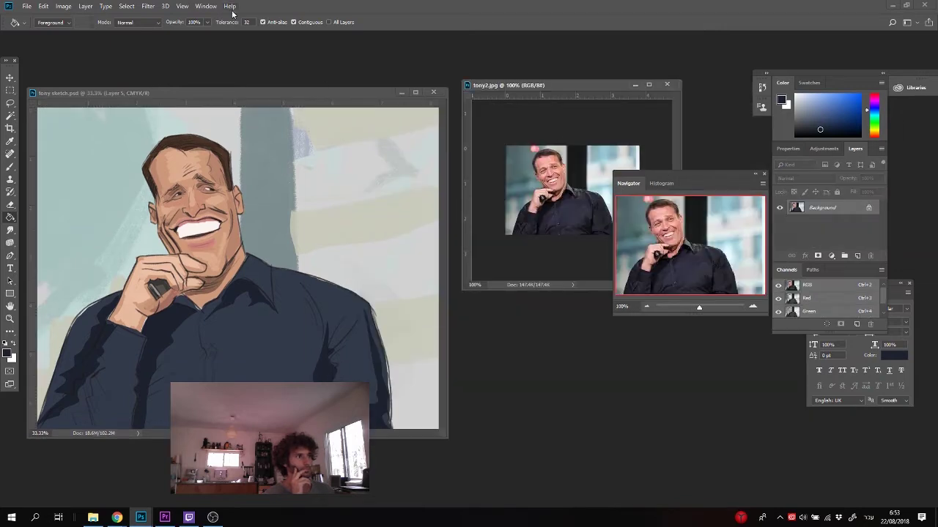
pyautogui.click(206, 6)
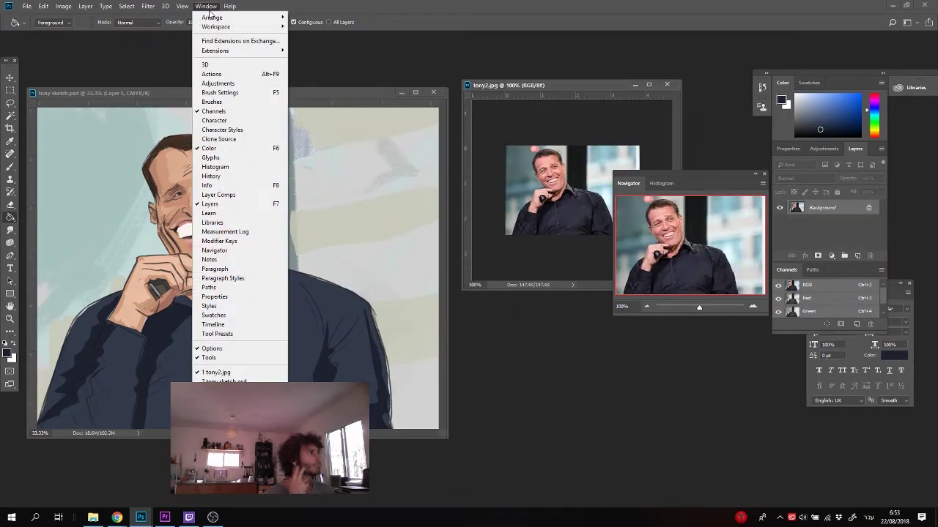
pyautogui.click(235, 139)
pyautogui.click(733, 104)
pyautogui.click(216, 93)
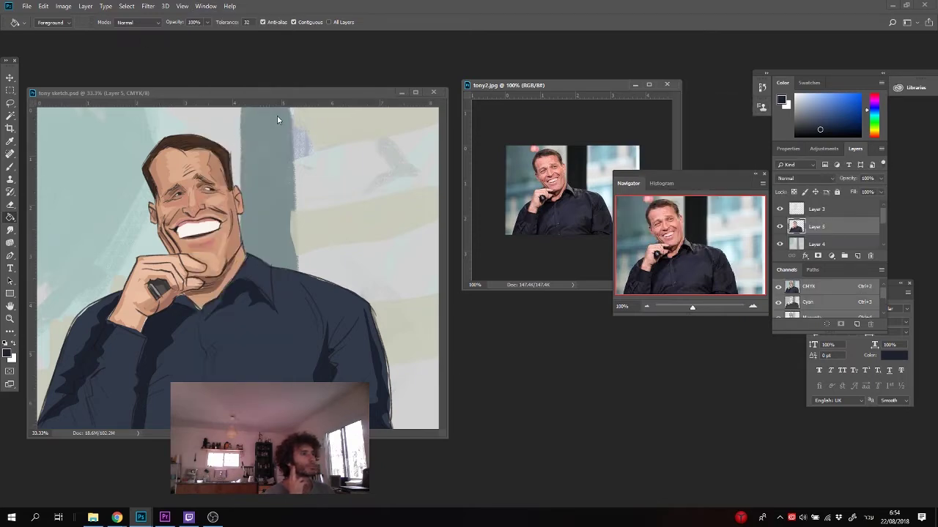
pyautogui.click(26, 5)
pyautogui.moveTo(54, 65)
pyautogui.click(204, 64)
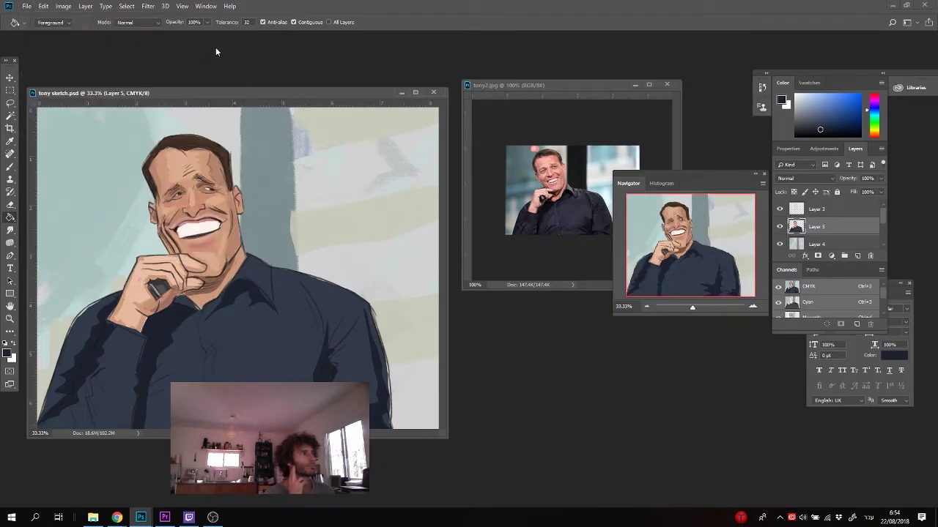
pyautogui.click(202, 6)
pyautogui.click(188, 6)
pyautogui.click(196, 6)
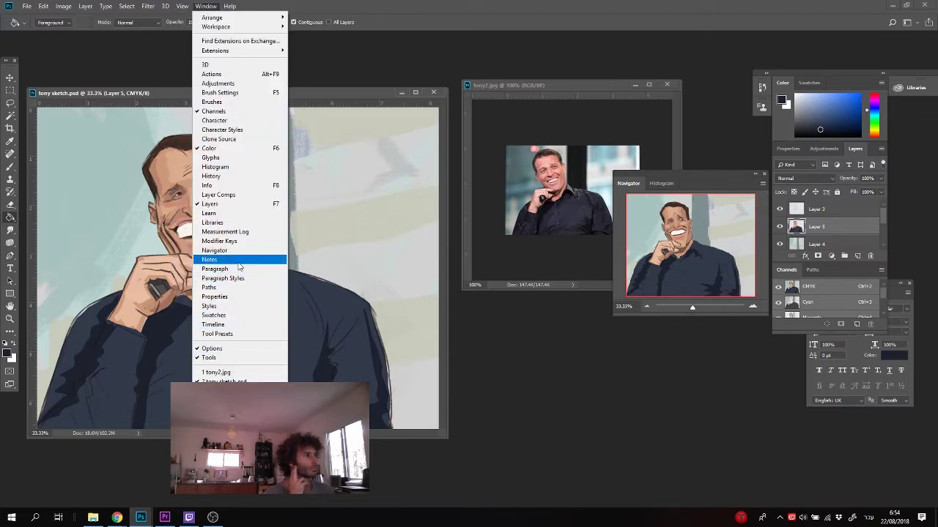
# - Switch to Chrome and move the Twitch dashboard window off the drawing area
pyautogui.click(118, 516)
pyautogui.click(77, 465)
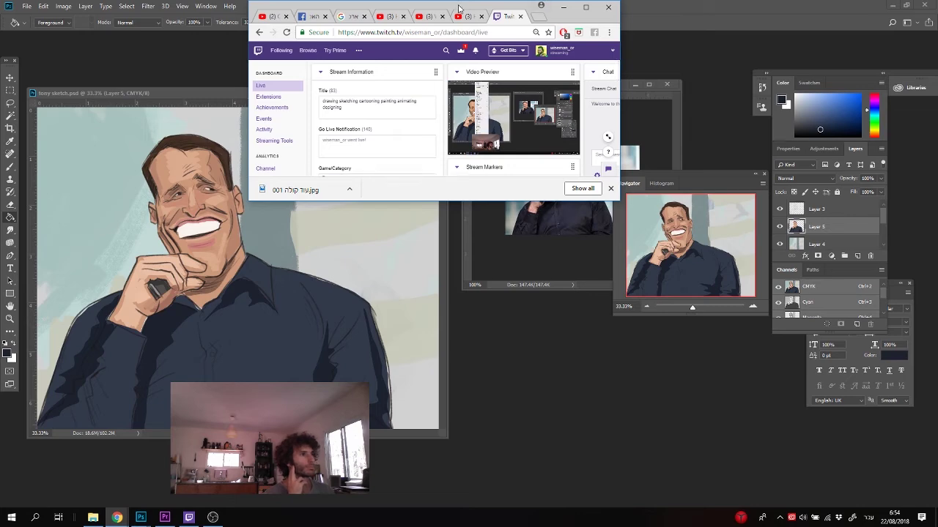
pyautogui.moveTo(512, 4); pyautogui.dragTo(937, 302)
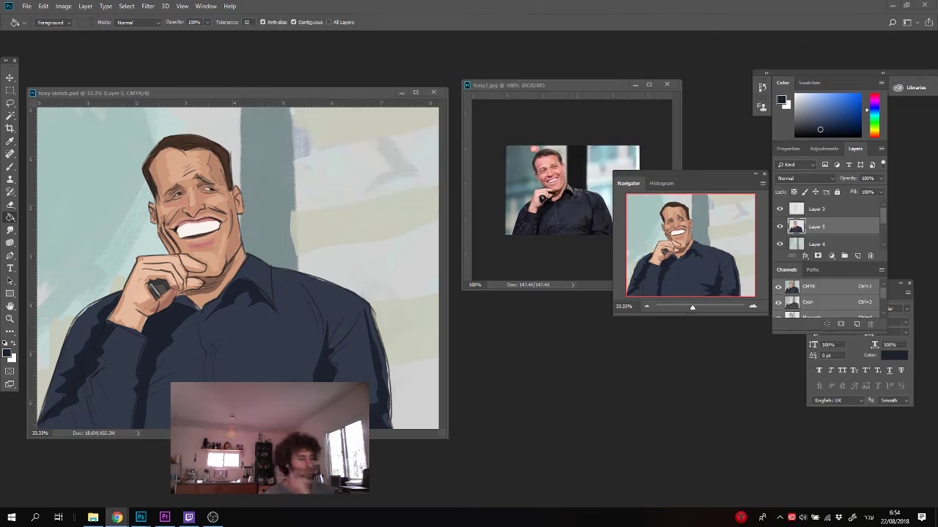
pyautogui.hotkey('alt', 'shift')
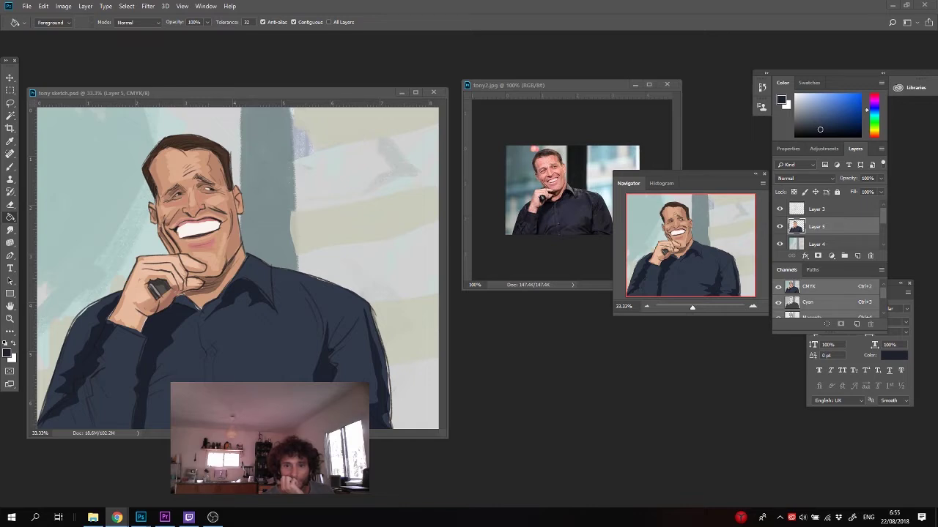
pyautogui.click(187, 7)
pyautogui.moveTo(225, 150)
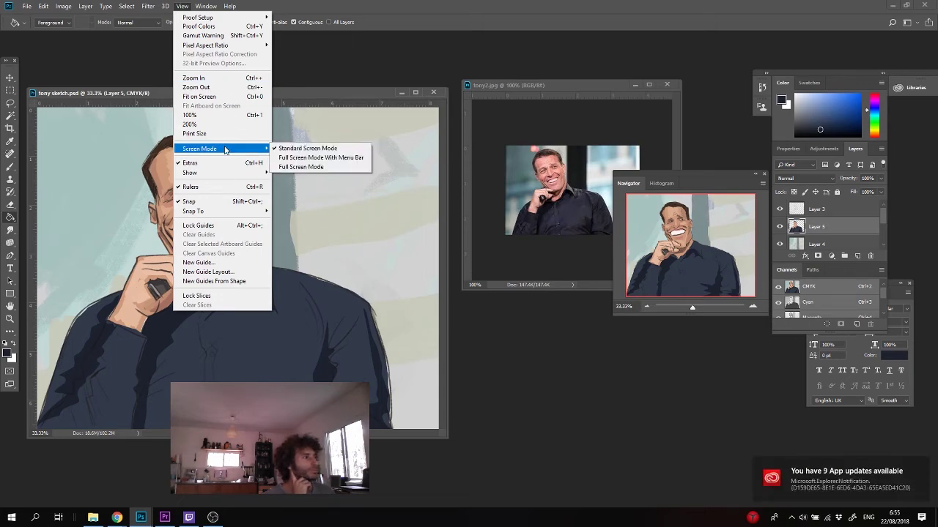
pyautogui.moveTo(218, 172)
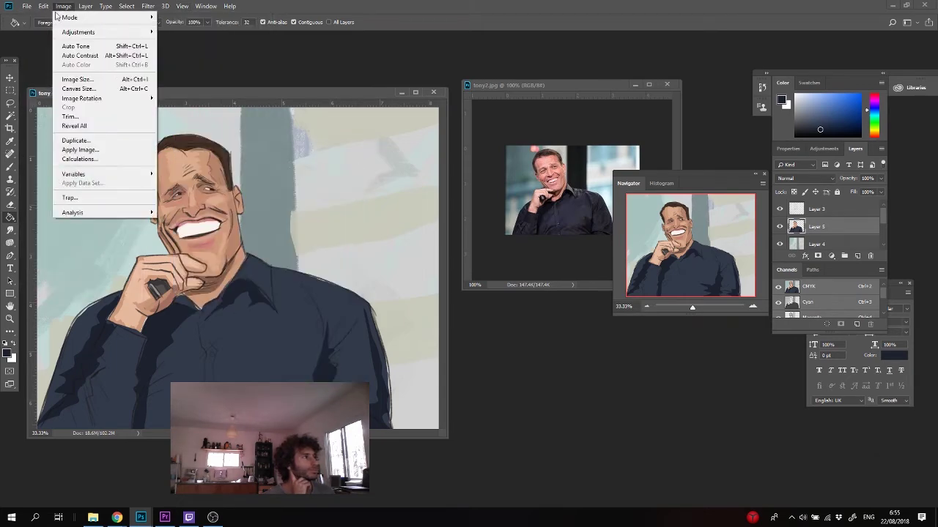
pyautogui.moveTo(205, 6)
pyautogui.moveTo(245, 30)
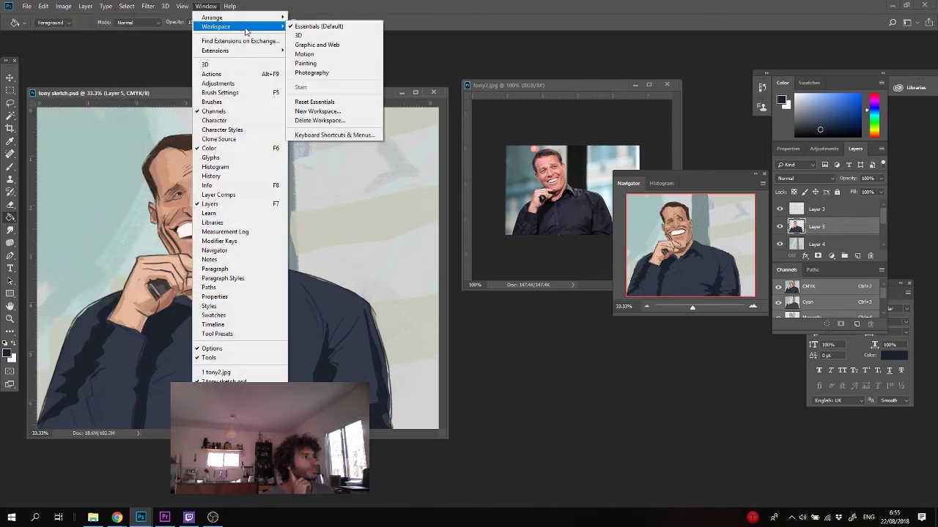
pyautogui.click(326, 109)
pyautogui.click(542, 142)
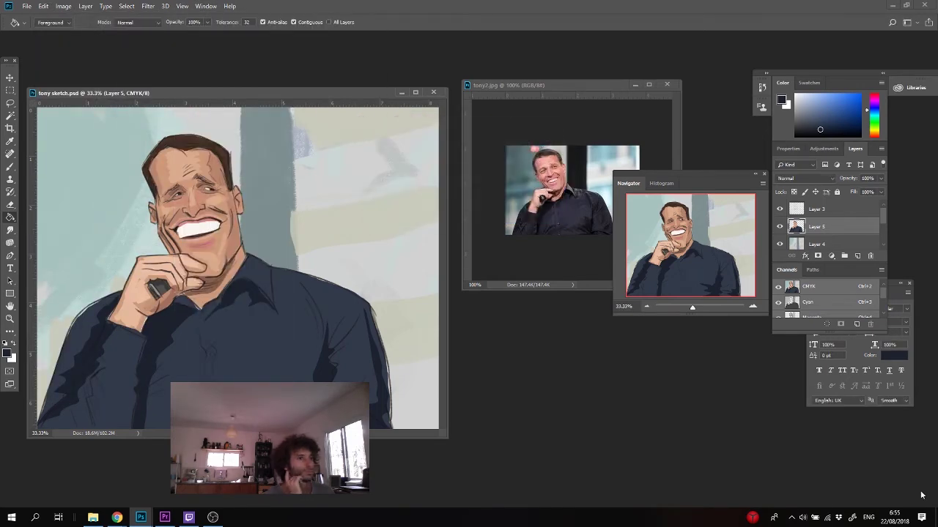
# - Add a new layer above the Layer 3 sketch lines, lower Layer 3's fill to 43%, and select the new layer
pyautogui.click(71, 180)
pyautogui.hotkey('ctrl', 'z')
pyautogui.press('v')
pyautogui.click(835, 211)
pyautogui.click(858, 256)
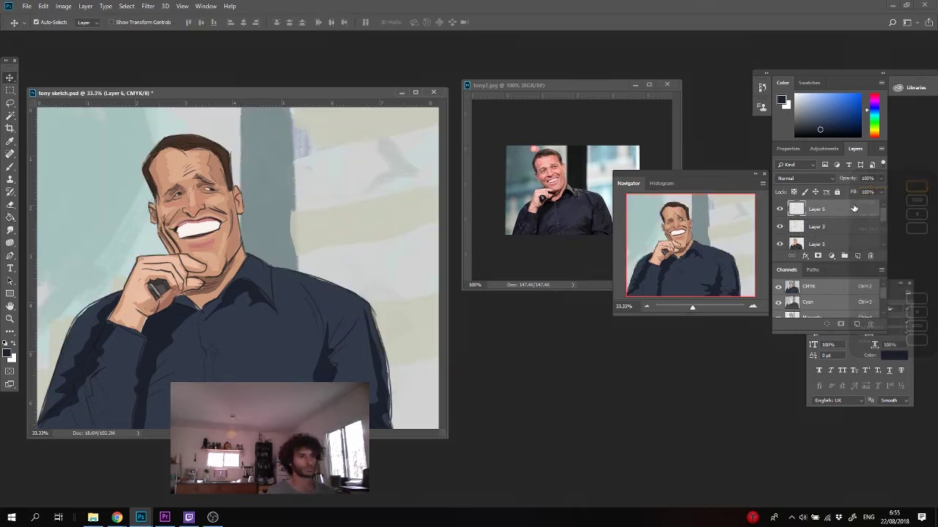
pyautogui.click(859, 226)
pyautogui.moveTo(861, 207); pyautogui.dragTo(854, 205)
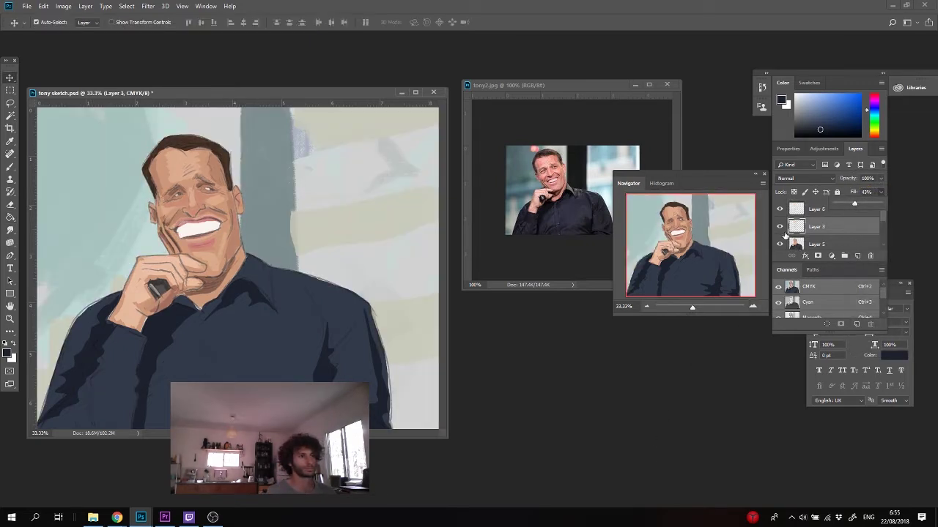
pyautogui.click(820, 209)
# - Set the Eraser to the Hard Round Pressure Size tip from the Default Brushes in Legacy Brushes
pyautogui.press('b')
pyautogui.click(44, 22)
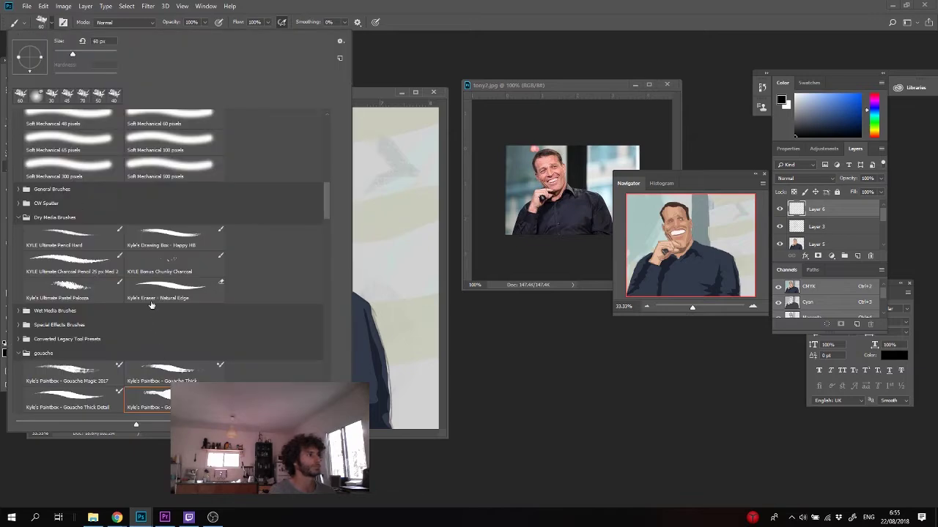
pyautogui.click(151, 305)
pyautogui.rightClick(18, 218)
pyautogui.click(13, 214)
pyautogui.scroll(15, 20, 221)
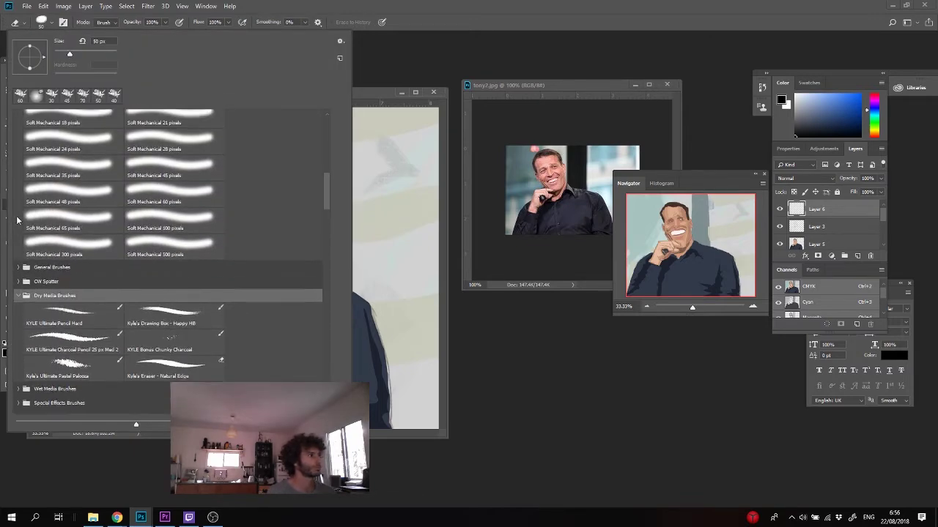
pyautogui.click(17, 131)
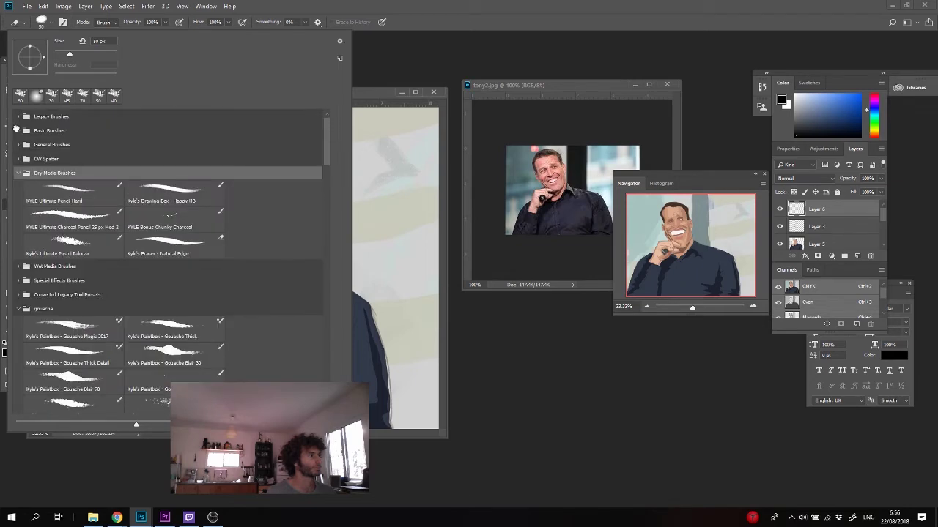
pyautogui.click(19, 116)
pyautogui.click(28, 131)
pyautogui.doubleClick(178, 176)
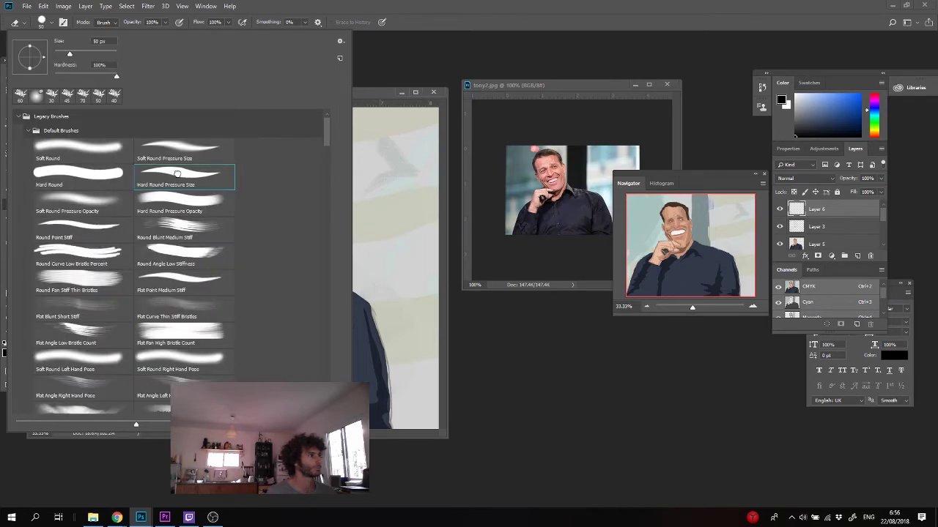
# - Set the Brush tool to the Hard Round Pressure Size tip for inking the collar
pyautogui.hotkey('ctrl', '+')
pyautogui.hotkey('ctrl', '+')
pyautogui.hotkey('ctrl', '+')
pyautogui.hotkey('ctrl', '+')
pyautogui.hotkey('ctrl', '+')
pyautogui.hotkey('ctrl', '+')
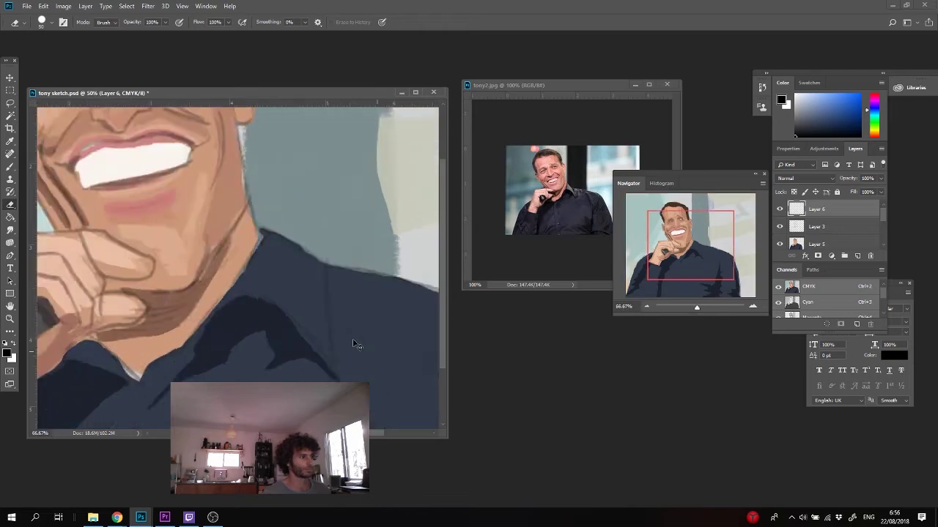
pyautogui.hotkey('ctrl', '-')
pyautogui.hotkey('ctrl', '-')
pyautogui.hotkey('ctrl', '-')
pyautogui.hotkey('ctrl', '-')
pyautogui.hotkey('ctrl', '+')
pyautogui.hotkey('ctrl', '+')
pyautogui.press('b')
pyautogui.moveTo(400, 286); pyautogui.dragTo(224, 180)
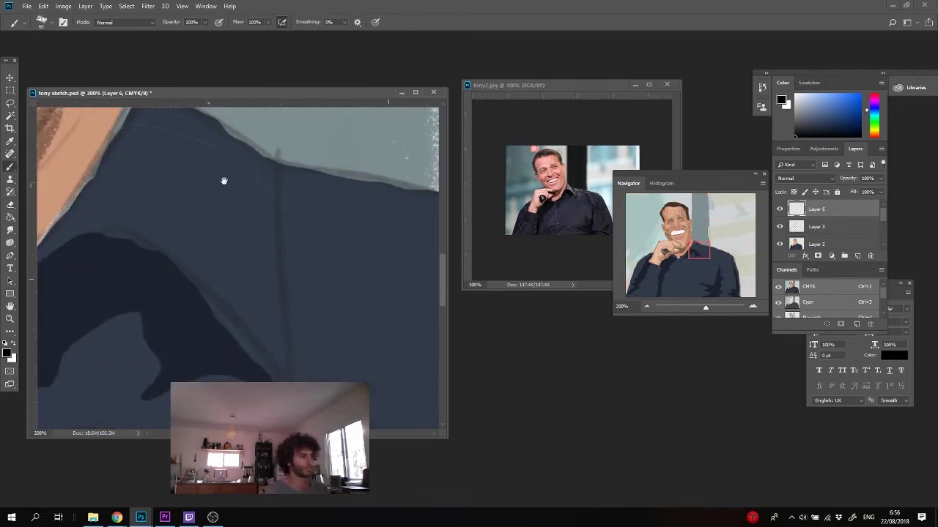
pyautogui.click(51, 22)
pyautogui.click(24, 218)
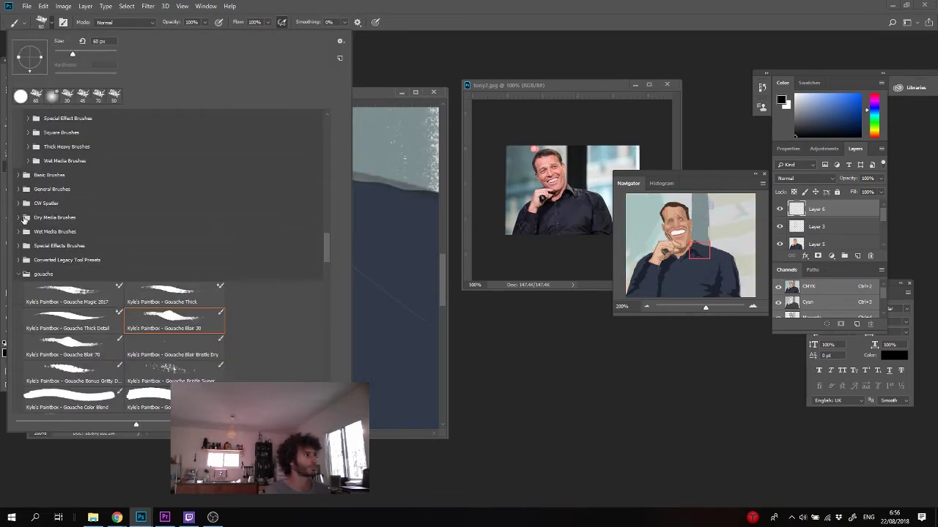
pyautogui.click(17, 275)
pyautogui.moveTo(327, 270); pyautogui.dragTo(326, 110)
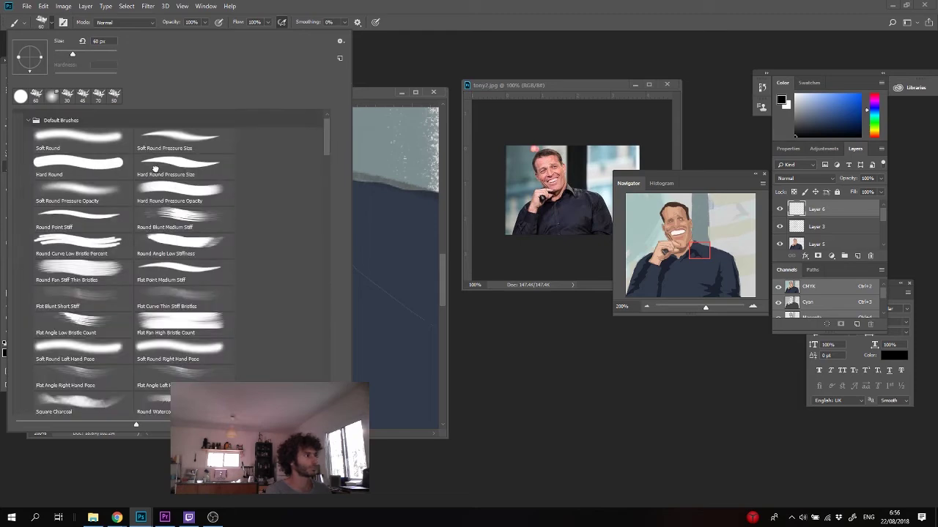
pyautogui.doubleClick(154, 168)
# - Ink the lower and outer edges of the right collar flap in black and dock the sketch window as a tab
pyautogui.moveTo(105, 234)
pyautogui.mouseDown()
pyautogui.moveTo(156, 253)
pyautogui.moveTo(272, 382)
pyautogui.mouseUp()
pyautogui.click(538, 211)
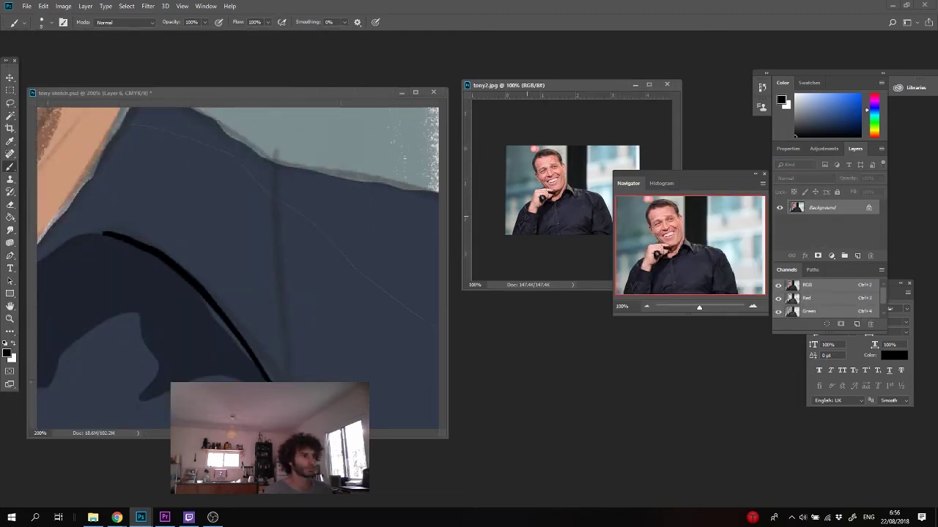
pyautogui.hotkey('ctrl', '+')
pyautogui.hotkey('ctrl', '+')
pyautogui.hotkey('ctrl', '+')
pyautogui.click(415, 92)
pyautogui.moveTo(257, 182); pyautogui.dragTo(419, 234)
pyautogui.moveTo(409, 132); pyautogui.dragTo(436, 395)
pyautogui.click(906, 6)
pyautogui.moveTo(363, 93)
pyautogui.mouseDown()
pyautogui.moveTo(391, 57)
pyautogui.moveTo(372, 41)
pyautogui.mouseUp()
# - Ink the top edge of the right collar in black where it meets the background
pyautogui.moveTo(408, 168); pyautogui.dragTo(224, 61)
pyautogui.moveTo(302, 172); pyautogui.dragTo(378, 224)
pyautogui.hotkey('ctrl', 'alt', 'z')
pyautogui.moveTo(415, 184); pyautogui.dragTo(312, 164)
pyautogui.moveTo(384, 202); pyautogui.dragTo(227, 123)
pyautogui.moveTo(214, 187); pyautogui.dragTo(363, 160)
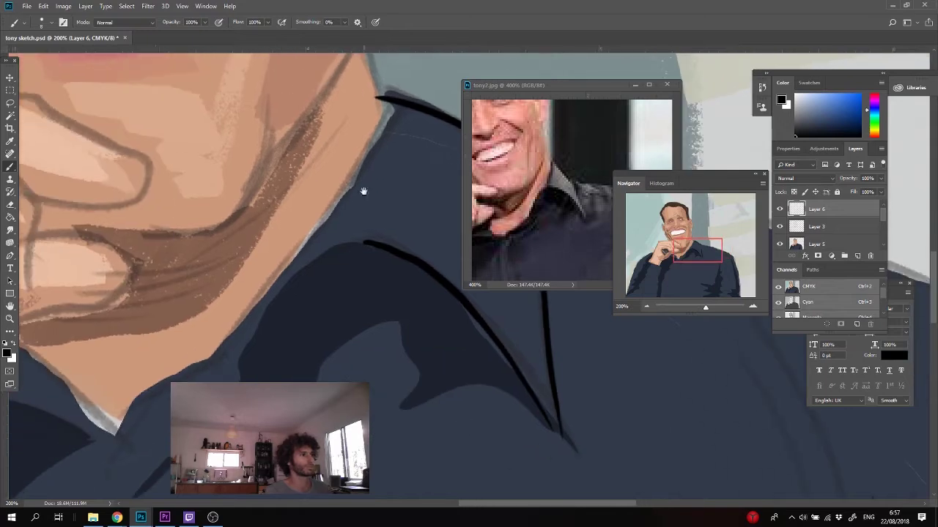
# - Ink the neckline edge of the right collar in black from beside the neck down to the V
pyautogui.moveTo(375, 245); pyautogui.dragTo(218, 381)
pyautogui.moveTo(376, 136)
pyautogui.mouseDown()
pyautogui.moveTo(326, 219)
pyautogui.moveTo(276, 264)
pyautogui.moveTo(202, 366)
pyautogui.mouseUp()
pyautogui.moveTo(198, 373)
pyautogui.mouseDown()
pyautogui.moveTo(304, 296)
pyautogui.moveTo(212, 372)
pyautogui.mouseUp()
pyautogui.moveTo(397, 252); pyautogui.dragTo(218, 372)
pyautogui.hotkey('ctrl', 'z')
pyautogui.moveTo(320, 259); pyautogui.dragTo(212, 371)
pyautogui.moveTo(383, 271); pyautogui.dragTo(243, 375)
pyautogui.moveTo(172, 335); pyautogui.dragTo(269, 356)
# - Ink a curved black fold line on the shirt alongside the neckline, redrawing the stroke after each undo
pyautogui.moveTo(457, 164); pyautogui.dragTo(407, 226)
pyautogui.moveTo(438, 194)
pyautogui.mouseDown()
pyautogui.moveTo(198, 353)
pyautogui.moveTo(219, 326)
pyautogui.mouseUp()
pyautogui.hotkey('ctrl', 'z')
pyautogui.hotkey('ctrl', 'z')
pyautogui.moveTo(424, 227); pyautogui.dragTo(288, 294)
pyautogui.hotkey('ctrl', 'z')
pyautogui.moveTo(435, 200); pyautogui.dragTo(245, 307)
pyautogui.hotkey('ctrl', 'z')
pyautogui.moveTo(402, 254); pyautogui.dragTo(199, 326)
# - Ink the left collar edge in black from the V of the neckline up toward the hand
pyautogui.moveTo(263, 353); pyautogui.dragTo(362, 320)
pyautogui.moveTo(348, 408); pyautogui.dragTo(244, 322)
pyautogui.moveTo(240, 344)
pyautogui.mouseDown()
pyautogui.moveTo(337, 378)
pyautogui.moveTo(359, 372)
pyautogui.mouseUp()
pyautogui.click(545, 227)
pyautogui.moveTo(664, 266); pyautogui.dragTo(642, 274)
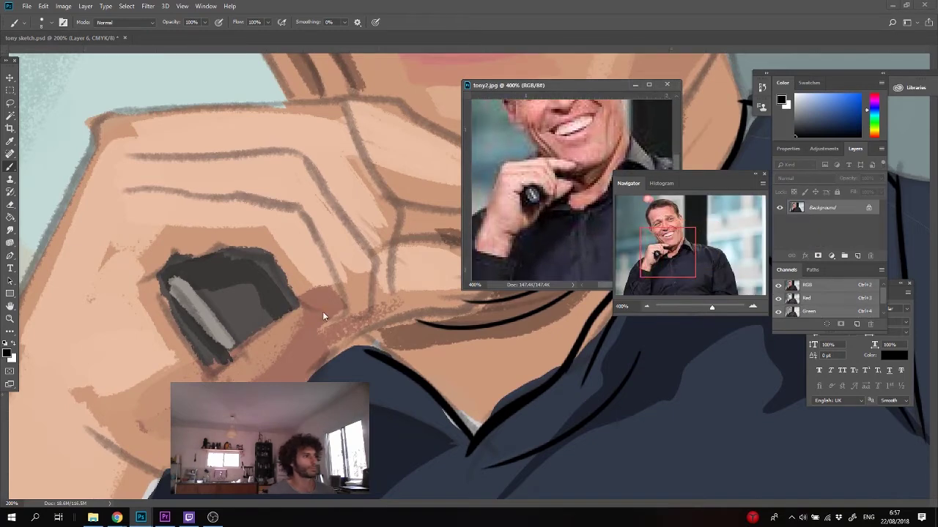
# - Ink the outline of the thumb tip under the chin in black, redrawing the stroke after each undo
pyautogui.moveTo(327, 304); pyautogui.dragTo(241, 316)
pyautogui.moveTo(255, 363)
pyautogui.mouseDown()
pyautogui.moveTo(324, 343)
pyautogui.moveTo(308, 261)
pyautogui.mouseUp()
pyautogui.hotkey('ctrl', 'z')
pyautogui.moveTo(413, 287)
pyautogui.mouseDown()
pyautogui.moveTo(276, 260)
pyautogui.moveTo(300, 252)
pyautogui.moveTo(258, 350)
pyautogui.mouseUp()
pyautogui.hotkey('ctrl', 'z')
pyautogui.hotkey('ctrl', 'z')
pyautogui.moveTo(411, 282); pyautogui.dragTo(299, 337)
# - Ink the index finger's outline and the knuckle line beside it in black
pyautogui.moveTo(267, 249)
pyautogui.mouseDown()
pyautogui.moveTo(234, 327)
pyautogui.moveTo(218, 330)
pyautogui.mouseUp()
pyautogui.moveTo(388, 250)
pyautogui.mouseDown()
pyautogui.moveTo(249, 297)
pyautogui.moveTo(258, 289)
pyautogui.mouseUp()
pyautogui.hotkey('ctrl', 'z')
pyautogui.moveTo(358, 241); pyautogui.dragTo(203, 190)
pyautogui.moveTo(189, 251)
pyautogui.mouseDown()
pyautogui.moveTo(289, 268)
pyautogui.moveTo(285, 259)
pyautogui.mouseUp()
pyautogui.moveTo(252, 211)
pyautogui.mouseDown()
pyautogui.moveTo(351, 293)
pyautogui.moveTo(316, 438)
pyautogui.mouseUp()
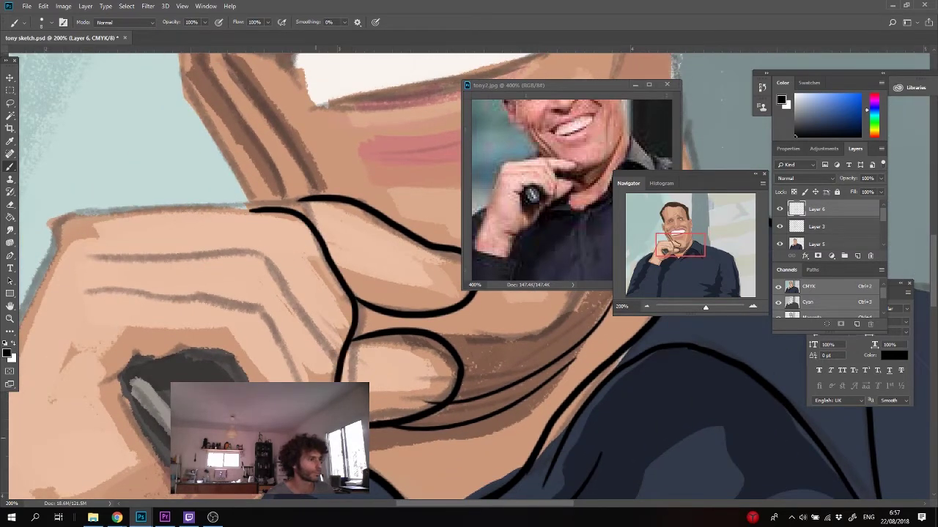
# - Ink the black contour lines separating the curled fingers and the scalloped fingertip edge above the microphone
pyautogui.moveTo(267, 255)
pyautogui.mouseDown()
pyautogui.moveTo(331, 355)
pyautogui.moveTo(333, 381)
pyautogui.moveTo(77, 258)
pyautogui.mouseUp()
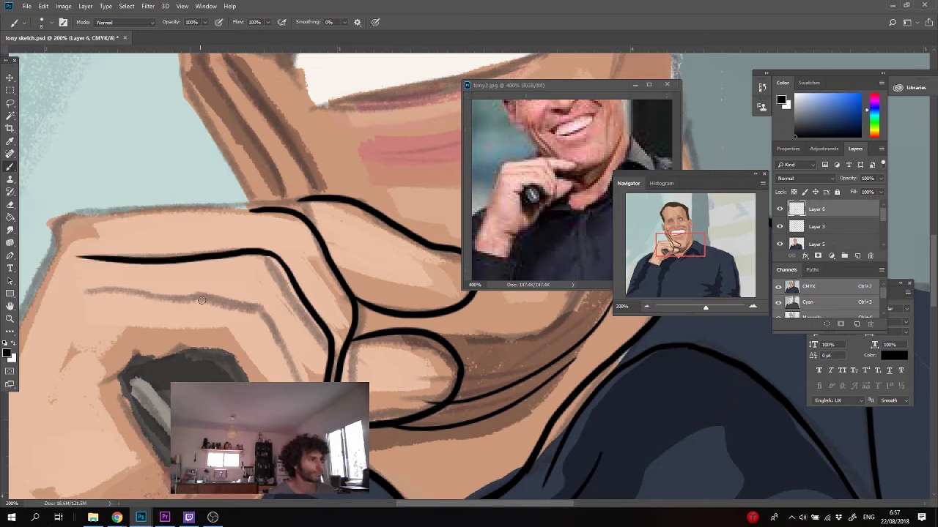
pyautogui.moveTo(262, 306); pyautogui.dragTo(306, 381)
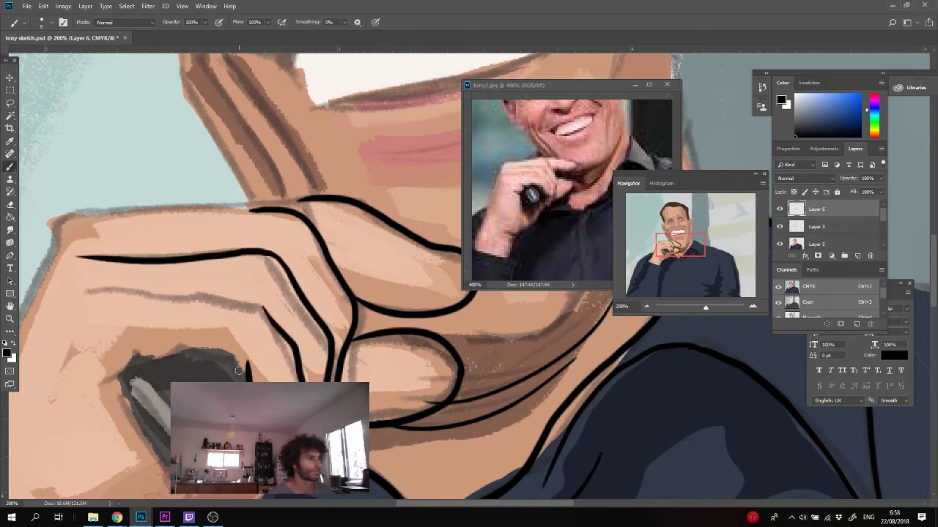
pyautogui.moveTo(248, 363); pyautogui.dragTo(198, 341)
pyautogui.moveTo(275, 321); pyautogui.dragTo(108, 285)
# - Ink the microphone's outline and its inner rectangular details in black inside the fist
pyautogui.moveTo(166, 339)
pyautogui.mouseDown()
pyautogui.moveTo(244, 312)
pyautogui.moveTo(219, 316)
pyautogui.mouseUp()
pyautogui.moveTo(224, 324); pyautogui.dragTo(150, 356)
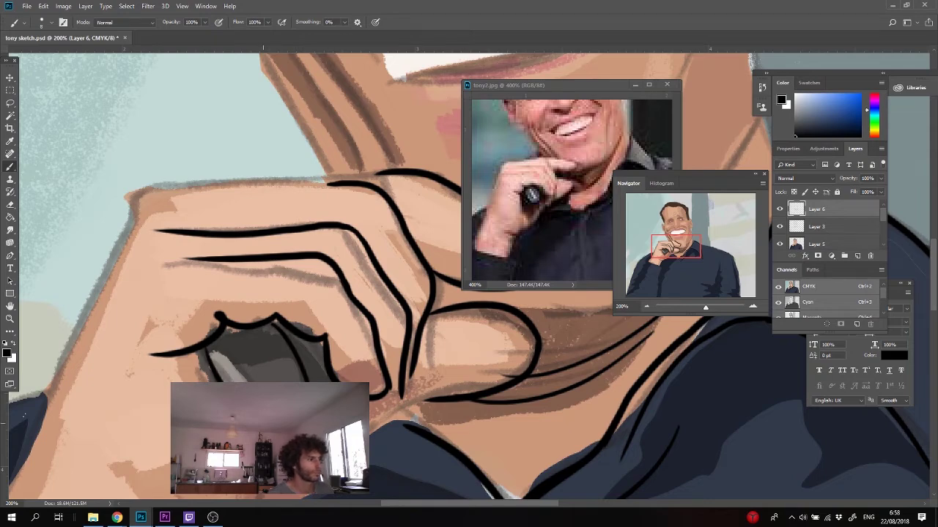
pyautogui.moveTo(224, 334)
pyautogui.mouseDown()
pyautogui.moveTo(249, 380)
pyautogui.moveTo(243, 343)
pyautogui.mouseUp()
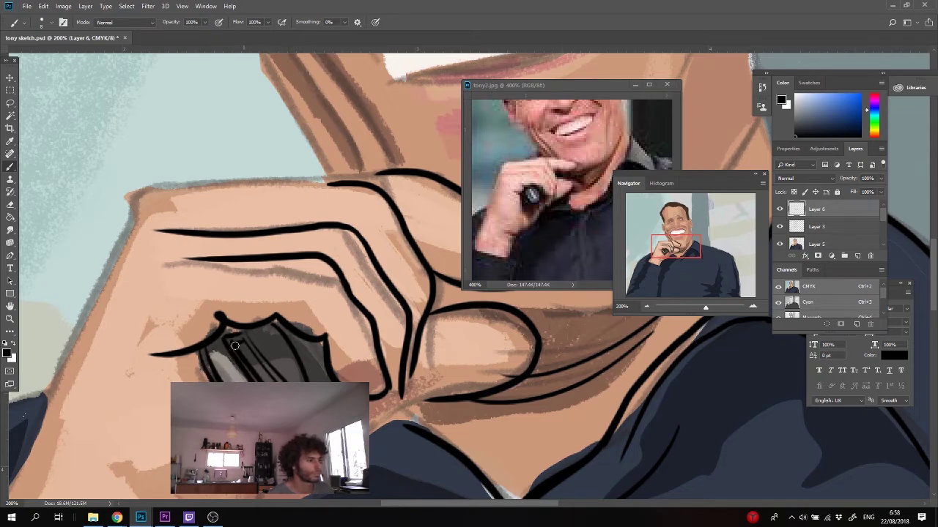
# - Ink the top edge of the hand in black from the index finger to the knuckle, redrawing it once
pyautogui.moveTo(354, 171); pyautogui.dragTo(163, 183)
pyautogui.hotkey('ctrl', 'z')
pyautogui.moveTo(385, 173); pyautogui.dragTo(153, 183)
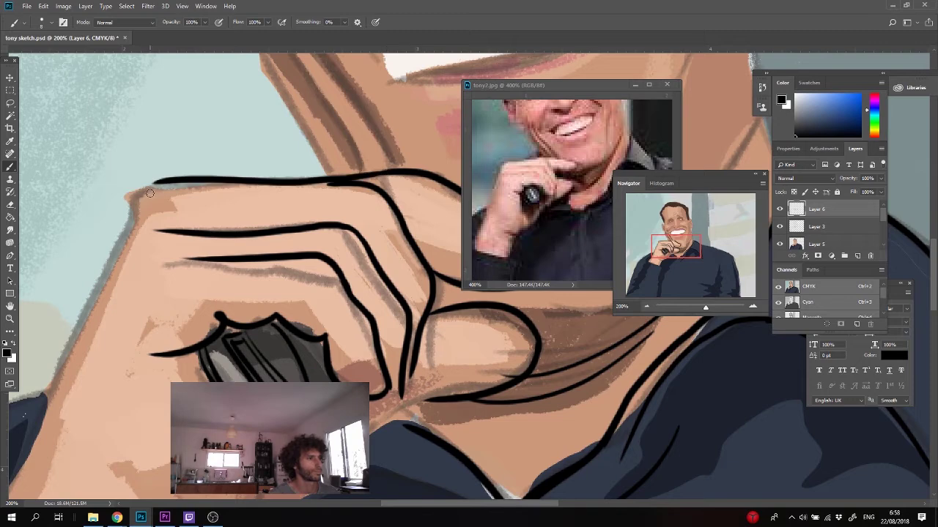
# - Ink a second finger line just below the hand's top edge and erase its overlap at the knuckle
pyautogui.moveTo(382, 192)
pyautogui.mouseDown()
pyautogui.moveTo(161, 196)
pyautogui.moveTo(153, 206)
pyautogui.mouseUp()
pyautogui.hotkey('ctrl', 'z')
pyautogui.press('l')
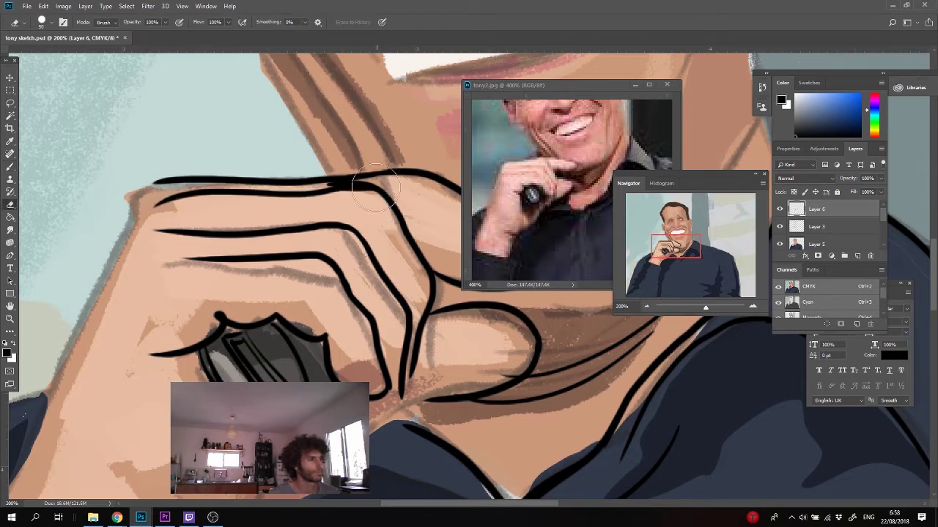
pyautogui.press('Delete')
pyautogui.hotkey('ctrl', 'd')
pyautogui.press('b')
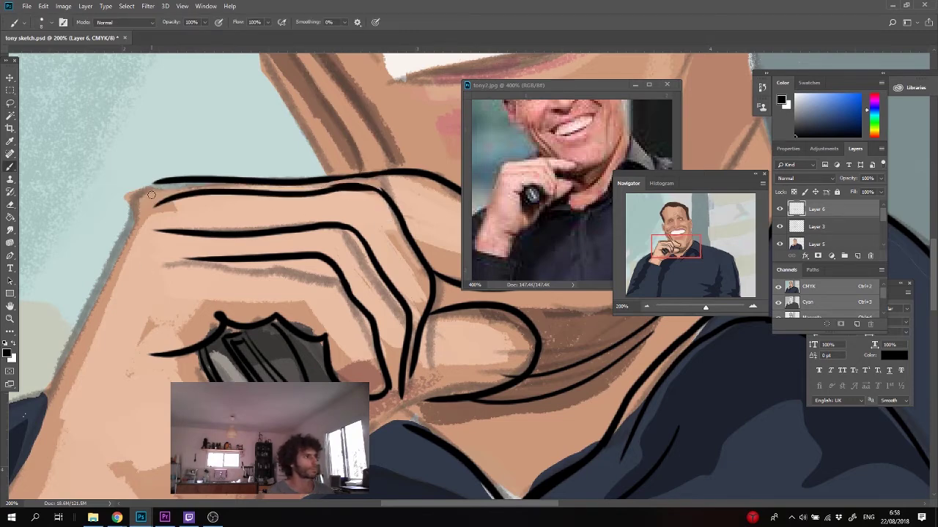
# - Ink the back of the hand down from the knuckle, plus the skin creases beside and below the microphone
pyautogui.moveTo(162, 183); pyautogui.dragTo(119, 262)
pyautogui.moveTo(148, 268); pyautogui.dragTo(228, 188)
pyautogui.moveTo(277, 280); pyautogui.dragTo(232, 299)
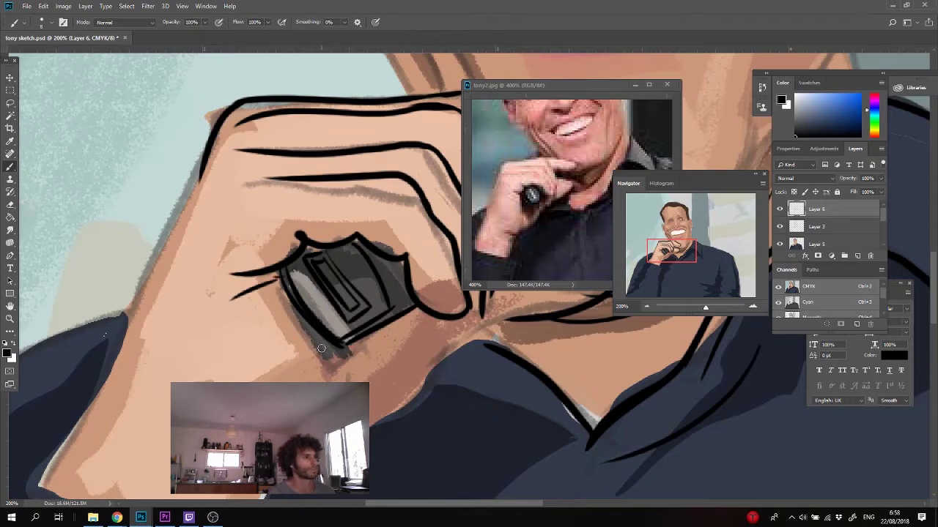
pyautogui.moveTo(329, 349); pyautogui.dragTo(237, 273)
# - Ink the underside of the palm in black from the fingertips toward the wrist, undoing unwanted strokes
pyautogui.moveTo(394, 257); pyautogui.dragTo(191, 376)
pyautogui.hotkey('ctrl', 'z')
pyautogui.moveTo(363, 273)
pyautogui.mouseDown()
pyautogui.moveTo(191, 380)
pyautogui.moveTo(275, 258)
pyautogui.moveTo(162, 228)
pyautogui.mouseUp()
pyautogui.hotkey('ctrl', 'z')
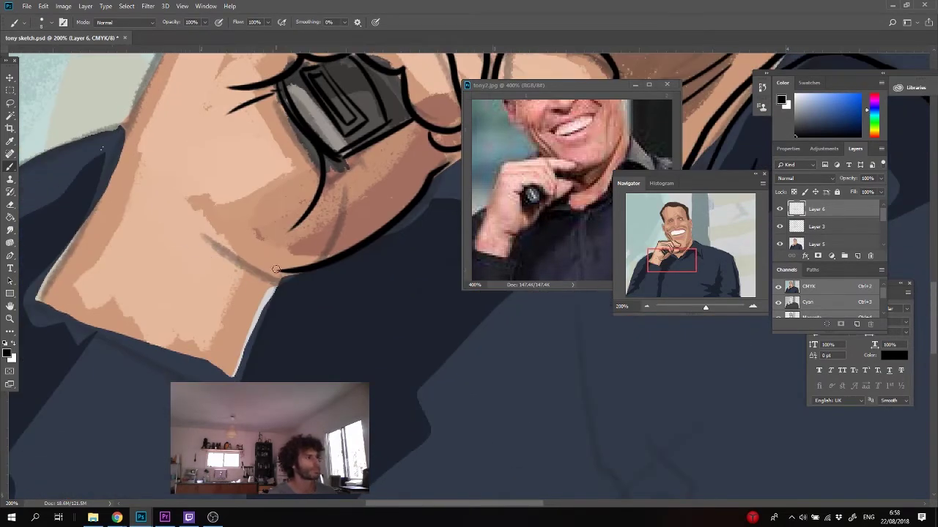
# - Ink the wrist edges and the shirt cuff's opening edge below them in black
pyautogui.moveTo(281, 282); pyautogui.dragTo(239, 380)
pyautogui.moveTo(240, 375)
pyautogui.mouseDown()
pyautogui.moveTo(349, 378)
pyautogui.moveTo(407, 364)
pyautogui.mouseUp()
pyautogui.moveTo(541, 242); pyautogui.dragTo(571, 222)
pyautogui.click(271, 322)
pyautogui.moveTo(440, 389); pyautogui.dragTo(208, 286)
pyautogui.moveTo(230, 231); pyautogui.dragTo(214, 292)
pyautogui.moveTo(281, 173); pyautogui.dragTo(186, 353)
pyautogui.moveTo(246, 213)
pyautogui.mouseDown()
pyautogui.moveTo(228, 319)
pyautogui.moveTo(351, 262)
pyautogui.moveTo(422, 172)
pyautogui.moveTo(251, 268)
pyautogui.moveTo(114, 420)
pyautogui.mouseUp()
# - Ink the cuff's front side edge and the curved sleeve bulge beneath it in black
pyautogui.moveTo(163, 409)
pyautogui.mouseDown()
pyautogui.moveTo(180, 161)
pyautogui.moveTo(31, 164)
pyautogui.mouseUp()
pyautogui.moveTo(448, 212)
pyautogui.mouseDown()
pyautogui.moveTo(393, 397)
pyautogui.moveTo(359, 186)
pyautogui.mouseUp()
pyautogui.moveTo(363, 167)
pyautogui.mouseDown()
pyautogui.moveTo(352, 343)
pyautogui.moveTo(373, 206)
pyautogui.mouseUp()
pyautogui.moveTo(368, 169)
pyautogui.mouseDown()
pyautogui.moveTo(388, 212)
pyautogui.moveTo(347, 381)
pyautogui.mouseUp()
pyautogui.moveTo(229, 229)
pyautogui.mouseDown()
pyautogui.moveTo(303, 373)
pyautogui.moveTo(318, 429)
pyautogui.mouseUp()
pyautogui.moveTo(315, 125)
pyautogui.mouseDown()
pyautogui.moveTo(211, 303)
pyautogui.moveTo(229, 254)
pyautogui.mouseUp()
# - Set the zoom of the tony2.jpg reference photo to 150%
pyautogui.click(474, 287)
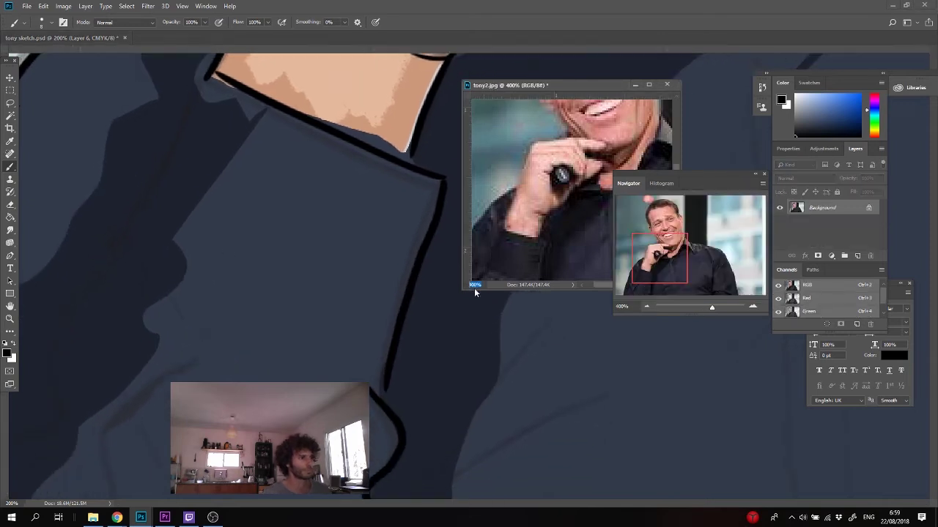
pyautogui.moveTo(601, 249); pyautogui.dragTo(472, 292)
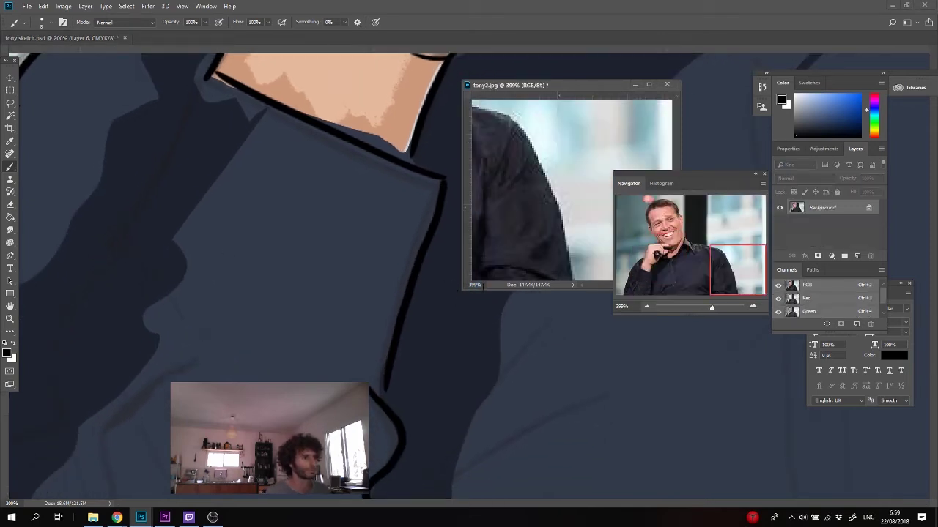
pyautogui.write('150')
pyautogui.press('Return')
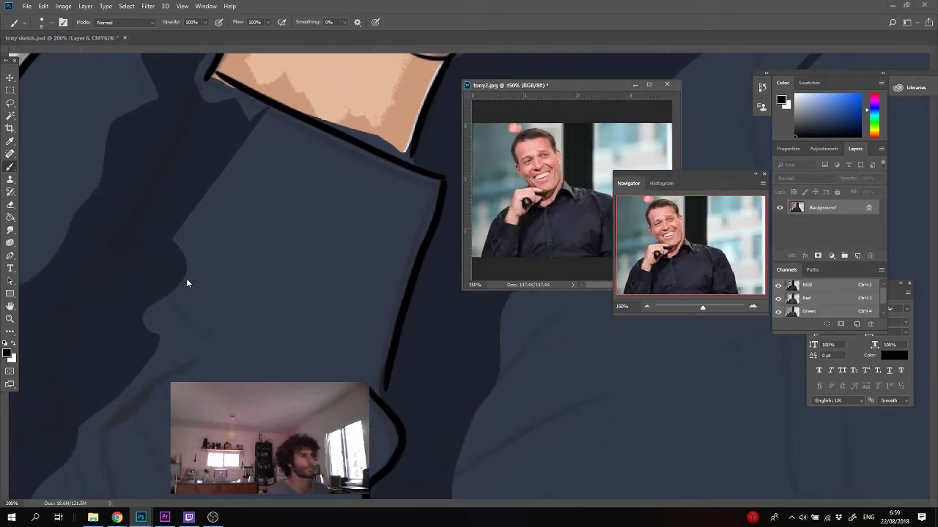
# - Ink the cuff's lower edge and curved fold in black, deleting a stray bit of line with a lasso selection
pyautogui.moveTo(192, 256); pyautogui.dragTo(235, 253)
pyautogui.moveTo(255, 70)
pyautogui.mouseDown()
pyautogui.moveTo(168, 216)
pyautogui.moveTo(306, 359)
pyautogui.mouseUp()
pyautogui.moveTo(386, 230); pyautogui.dragTo(348, 248)
pyautogui.moveTo(400, 229); pyautogui.dragTo(404, 229)
pyautogui.moveTo(212, 211)
pyautogui.mouseDown()
pyautogui.moveTo(317, 175)
pyautogui.moveTo(305, 157)
pyautogui.moveTo(340, 108)
pyautogui.moveTo(227, 315)
pyautogui.mouseUp()
pyautogui.press('l')
pyautogui.press('Delete')
pyautogui.hotkey('ctrl', 'd')
pyautogui.press('b')
# - Ink a curved fold beneath the cuff and a small oval button beside it in black
pyautogui.moveTo(362, 217); pyautogui.dragTo(285, 314)
pyautogui.moveTo(302, 201); pyautogui.dragTo(305, 209)
pyautogui.moveTo(313, 224); pyautogui.dragTo(290, 96)
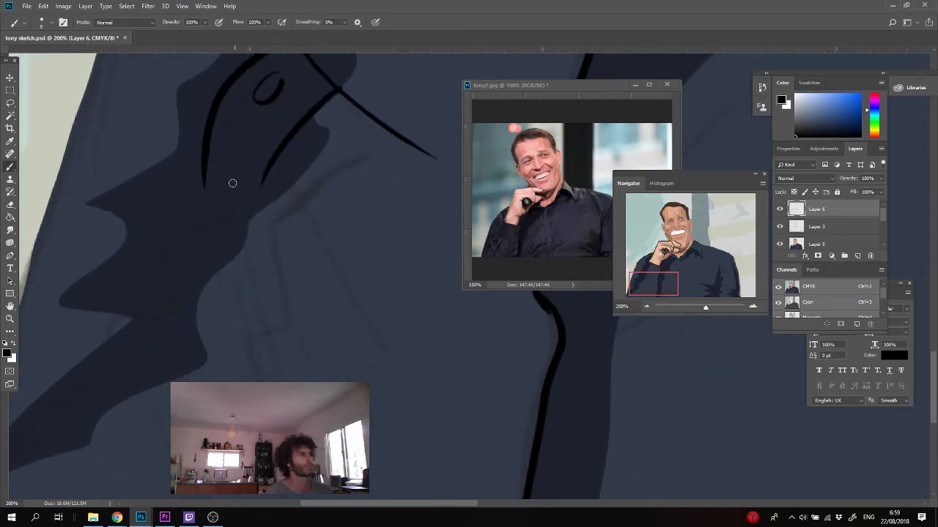
# - Ink long black fold lines down the sleeve below the cuff
pyautogui.moveTo(202, 153); pyautogui.dragTo(349, 455)
pyautogui.moveTo(261, 181); pyautogui.dragTo(360, 347)
pyautogui.moveTo(326, 321)
pyautogui.mouseDown()
pyautogui.moveTo(353, 256)
pyautogui.moveTo(412, 285)
pyautogui.mouseUp()
pyautogui.moveTo(292, 140); pyautogui.dragTo(350, 380)
pyautogui.moveTo(279, 188); pyautogui.dragTo(213, 399)
# - Ink the sleeve's wavy front edge and two short fold lines beside it in black
pyautogui.moveTo(204, 315)
pyautogui.mouseDown()
pyautogui.moveTo(315, 496)
pyautogui.moveTo(424, 448)
pyautogui.mouseUp()
pyautogui.moveTo(315, 282); pyautogui.dragTo(388, 404)
pyautogui.moveTo(289, 262); pyautogui.dragTo(153, 439)
pyautogui.moveTo(284, 240)
pyautogui.mouseDown()
pyautogui.moveTo(84, 280)
pyautogui.moveTo(36, 353)
pyautogui.mouseUp()
pyautogui.moveTo(463, 306); pyautogui.dragTo(386, 378)
pyautogui.moveTo(430, 306); pyautogui.dragTo(411, 325)
# - Ink the raised arm's outer sleeve edge in black against the background
pyautogui.moveTo(299, 250)
pyautogui.mouseDown()
pyautogui.moveTo(502, 399)
pyautogui.moveTo(459, 372)
pyautogui.mouseUp()
pyautogui.moveTo(256, 80)
pyautogui.mouseDown()
pyautogui.moveTo(173, 268)
pyautogui.moveTo(113, 478)
pyautogui.mouseUp()
pyautogui.moveTo(227, 403); pyautogui.dragTo(266, 137)
pyautogui.moveTo(159, 201); pyautogui.dragTo(98, 372)
# - Ink the shirt placket's long edge from the V of the neckline downward, with a button beside it
pyautogui.moveTo(439, 183); pyautogui.dragTo(156, 251)
pyautogui.moveTo(448, 168); pyautogui.dragTo(208, 244)
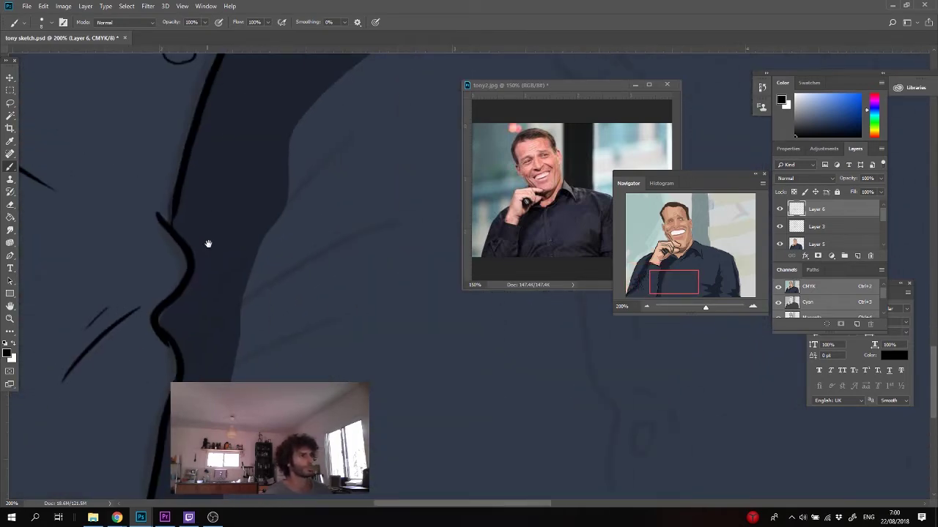
pyautogui.moveTo(354, 283); pyautogui.dragTo(57, 326)
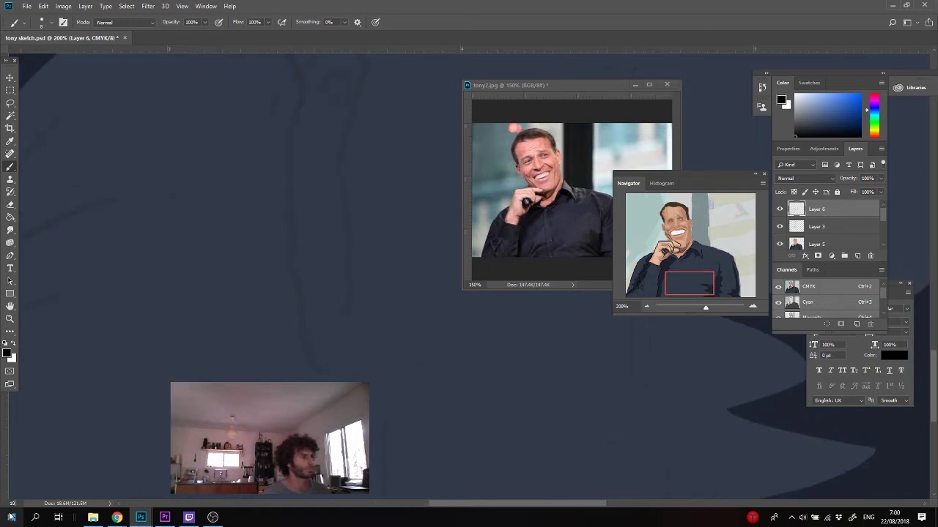
pyautogui.hotkey('ctrl', '-')
pyautogui.moveTo(318, 223); pyautogui.dragTo(239, 283)
pyautogui.moveTo(288, 127); pyautogui.dragTo(288, 167)
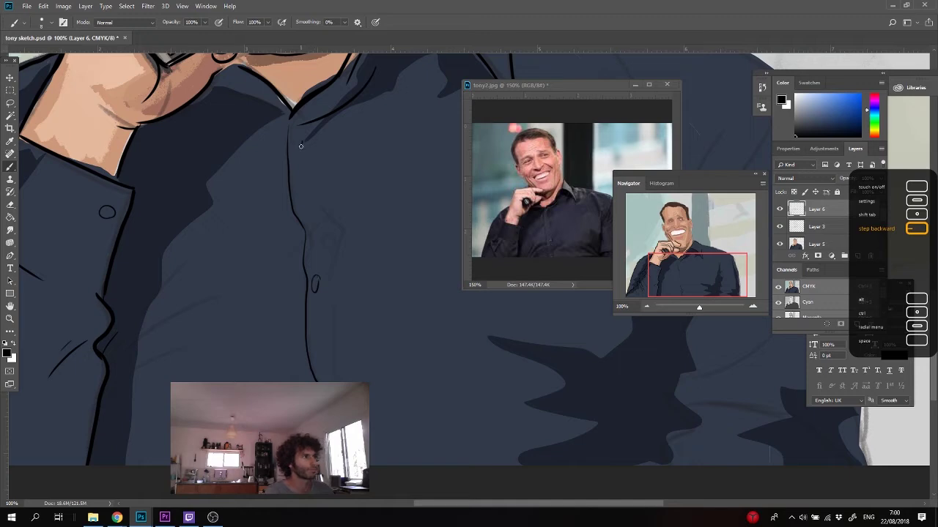
# - Ink the placket's second edge line in black and delete the stray part with a lasso selection
pyautogui.moveTo(346, 80); pyautogui.dragTo(260, 255)
pyautogui.press('l')
pyautogui.moveTo(221, 305)
pyautogui.mouseDown()
pyautogui.moveTo(303, 236)
pyautogui.moveTo(221, 293)
pyautogui.mouseUp()
pyautogui.press('Delete')
pyautogui.hotkey('ctrl', 'd')
pyautogui.press('b')
# - Thicken the undersides of both collar flaps with heavy black shadow strokes
pyautogui.moveTo(290, 253); pyautogui.dragTo(232, 293)
pyautogui.moveTo(424, 280)
pyautogui.mouseDown()
pyautogui.moveTo(371, 213)
pyautogui.moveTo(323, 199)
pyautogui.mouseUp()
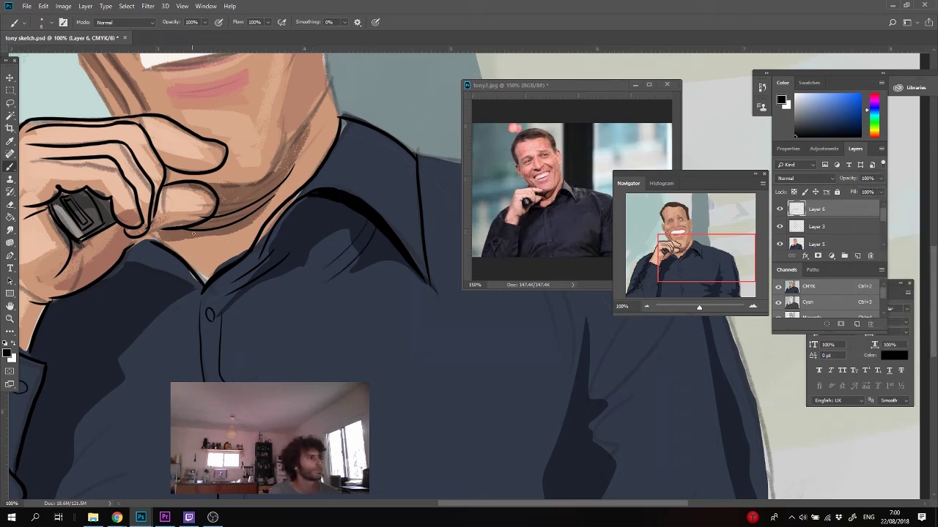
pyautogui.moveTo(151, 216); pyautogui.dragTo(222, 205)
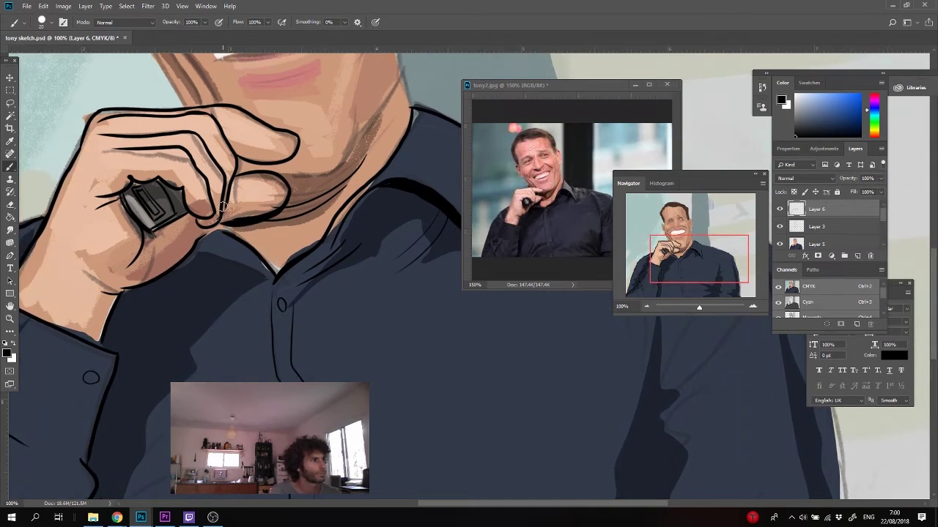
pyautogui.press('l')
pyautogui.press('b')
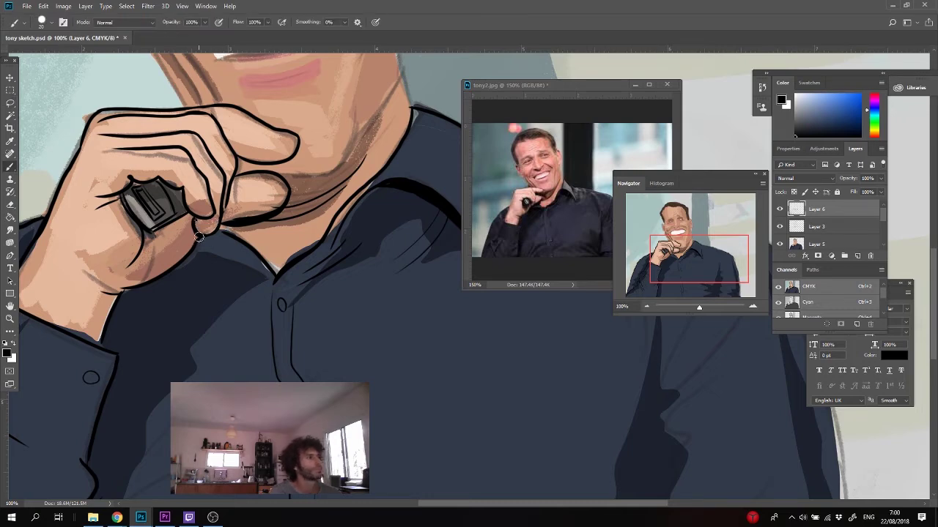
pyautogui.scroll(-3, 261, 271)
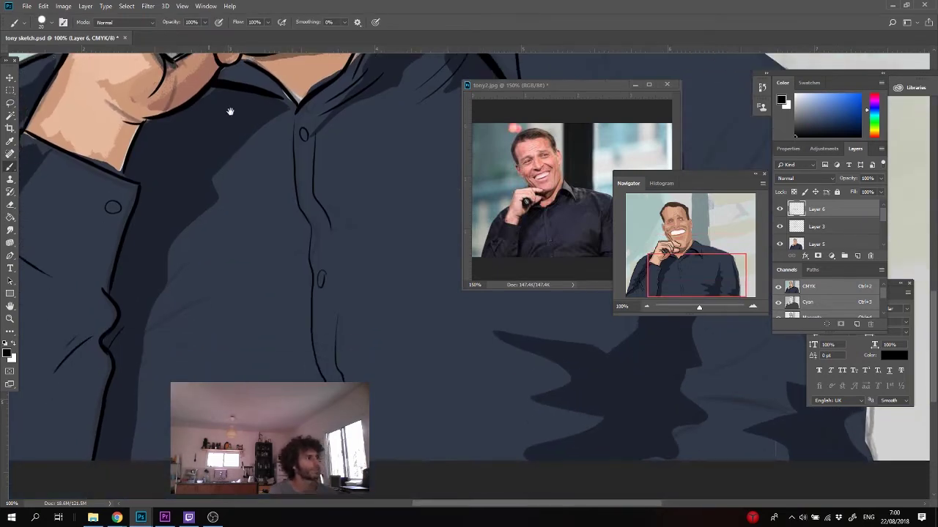
# - Ink tapering black fold lines across the lower shirt on both sides of the placket
pyautogui.moveTo(202, 365); pyautogui.dragTo(151, 462)
pyautogui.moveTo(310, 361); pyautogui.dragTo(59, 351)
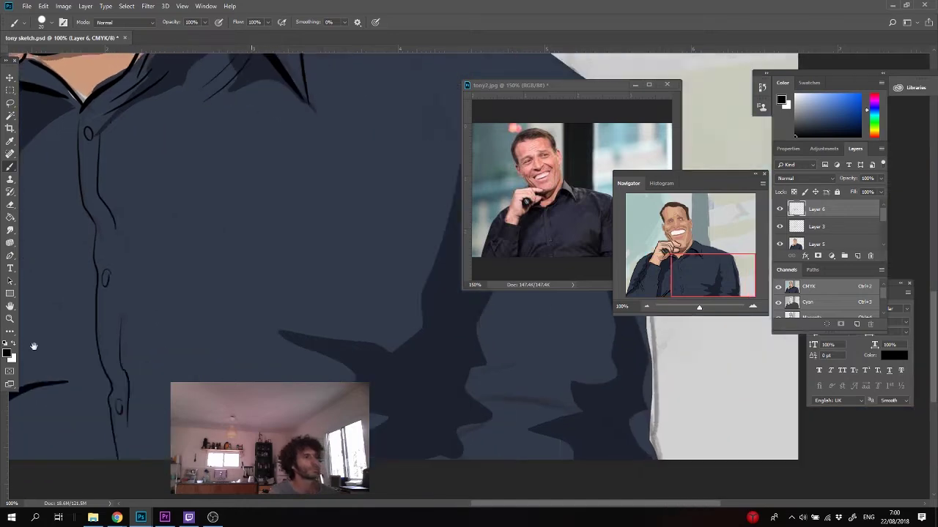
pyautogui.moveTo(437, 420); pyautogui.dragTo(275, 338)
pyautogui.moveTo(421, 426); pyautogui.dragTo(290, 377)
pyautogui.moveTo(388, 414); pyautogui.dragTo(292, 398)
pyautogui.moveTo(350, 359)
pyautogui.mouseDown()
pyautogui.moveTo(145, 352)
pyautogui.moveTo(178, 356)
pyautogui.mouseUp()
# - Move the navigator off the reference photo and ink the elbow folds on the far sleeve in black
pyautogui.moveTo(629, 178); pyautogui.dragTo(735, 196)
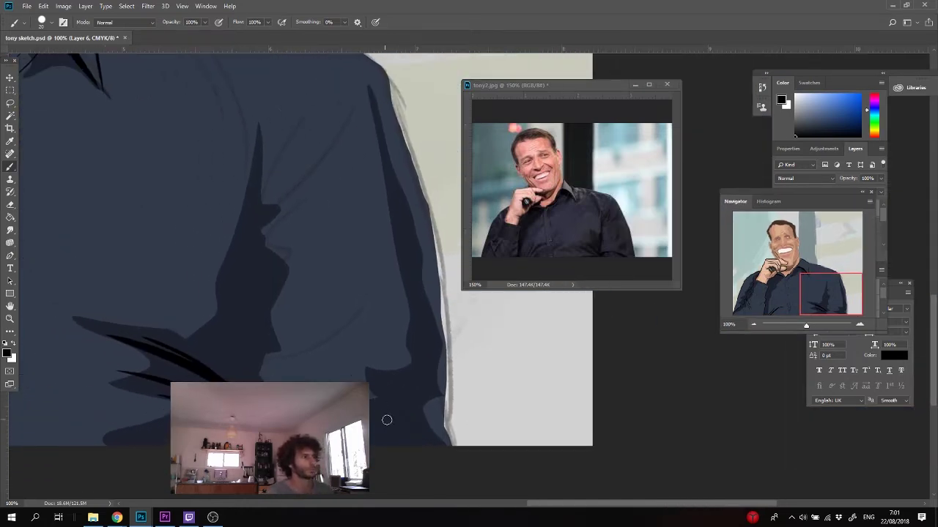
pyautogui.moveTo(427, 437); pyautogui.dragTo(279, 371)
pyautogui.moveTo(418, 286); pyautogui.dragTo(351, 356)
pyautogui.moveTo(410, 333); pyautogui.dragTo(378, 355)
pyautogui.moveTo(371, 271); pyautogui.dragTo(243, 379)
# - Ink the long crease between torso and far sleeve, with short armpit folds branching from it
pyautogui.moveTo(257, 136); pyautogui.dragTo(242, 342)
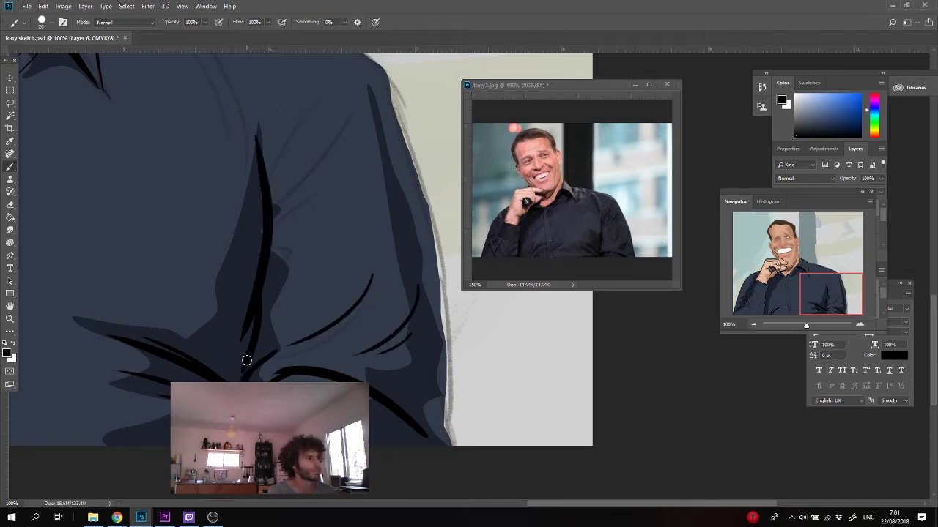
pyautogui.moveTo(347, 118); pyautogui.dragTo(273, 219)
pyautogui.moveTo(288, 128); pyautogui.dragTo(274, 185)
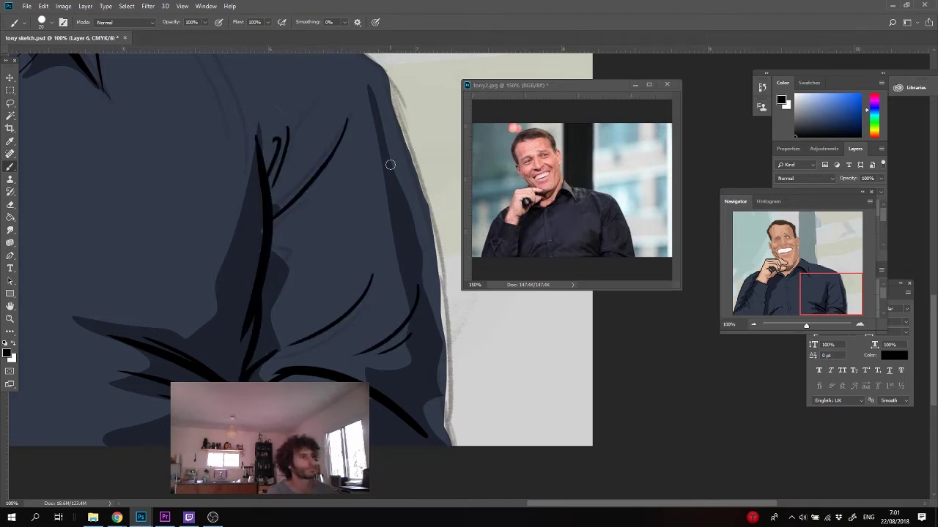
# - Ink the far sleeve's outer edge and the shoulder line up to the collar in thick black
pyautogui.moveTo(391, 165); pyautogui.dragTo(342, 203)
pyautogui.moveTo(336, 115); pyautogui.dragTo(394, 299)
pyautogui.moveTo(386, 264); pyautogui.dragTo(396, 453)
pyautogui.moveTo(381, 421); pyautogui.dragTo(406, 504)
pyautogui.moveTo(285, 107)
pyautogui.mouseDown()
pyautogui.moveTo(329, 258)
pyautogui.moveTo(213, 182)
pyautogui.moveTo(87, 153)
pyautogui.mouseUp()
pyautogui.moveTo(248, 242); pyautogui.dragTo(241, 206)
# - Ink thin black fold lines on the chest and shoulder using a smaller brush
pyautogui.press('[')
pyautogui.press('[')
pyautogui.press('[')
pyautogui.moveTo(238, 320); pyautogui.dragTo(185, 191)
pyautogui.moveTo(226, 318); pyautogui.dragTo(198, 255)
pyautogui.moveTo(102, 199)
pyautogui.mouseDown()
pyautogui.moveTo(289, 224)
pyautogui.moveTo(306, 244)
pyautogui.mouseUp()
pyautogui.press('l')
pyautogui.moveTo(277, 217); pyautogui.dragTo(288, 214)
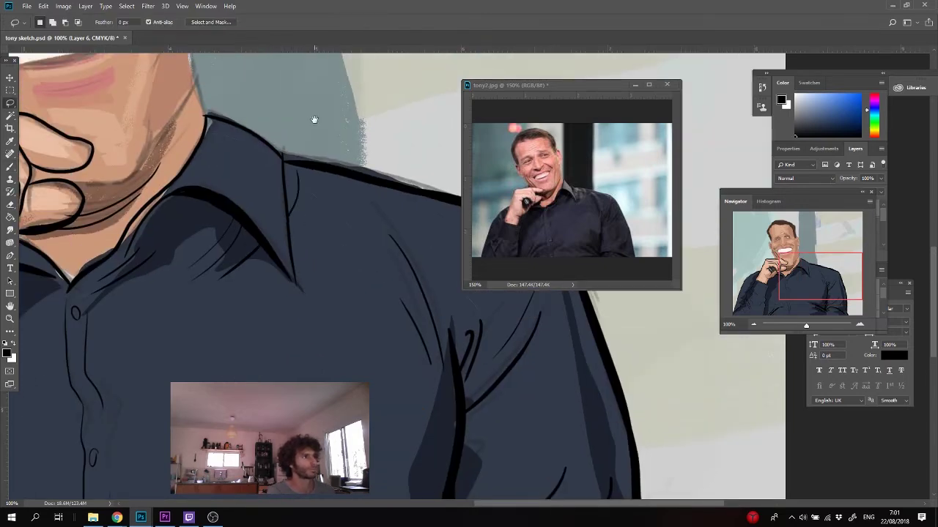
pyautogui.moveTo(428, 495); pyautogui.dragTo(310, 195)
pyautogui.press('b')
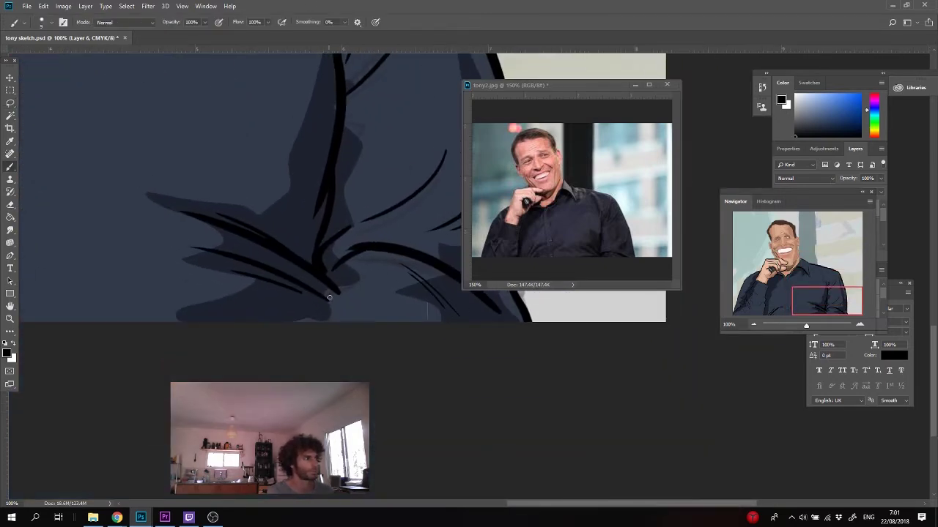
# - Ink the side of the jaw and neck in black from below the ear to the collar, redrawing after undos
pyautogui.moveTo(314, 190); pyautogui.dragTo(328, 114)
pyautogui.moveTo(215, 156); pyautogui.dragTo(454, 278)
pyautogui.moveTo(140, 81); pyautogui.dragTo(187, 344)
pyautogui.moveTo(376, 287); pyautogui.dragTo(382, 318)
pyautogui.hotkey('ctrl', 'z')
pyautogui.moveTo(361, 226); pyautogui.dragTo(386, 367)
pyautogui.hotkey('ctrl', 'z')
pyautogui.moveTo(366, 249); pyautogui.dragTo(394, 364)
pyautogui.moveTo(364, 264); pyautogui.dragTo(389, 360)
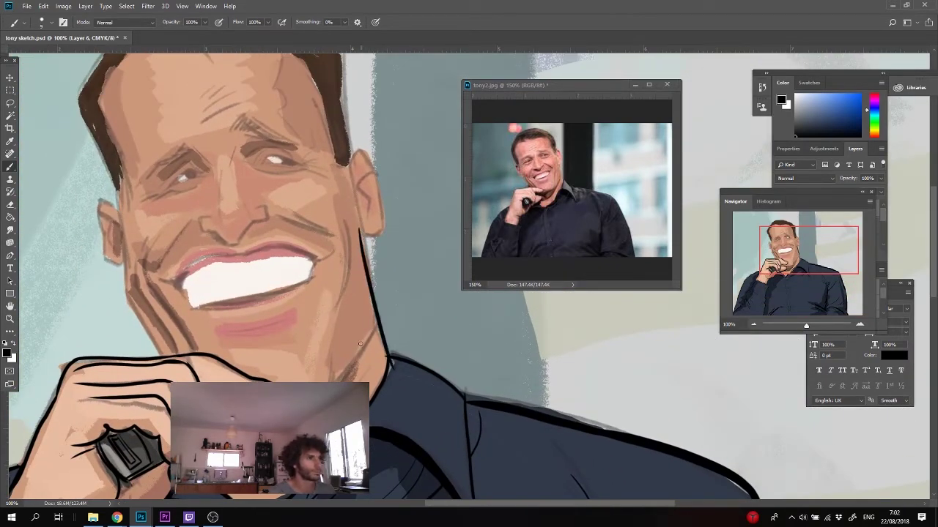
# - Ink the jaw's lower corner above the collar in black with a larger brush
pyautogui.press(']')
pyautogui.moveTo(374, 318); pyautogui.dragTo(319, 401)
pyautogui.hotkey('ctrl', 'z')
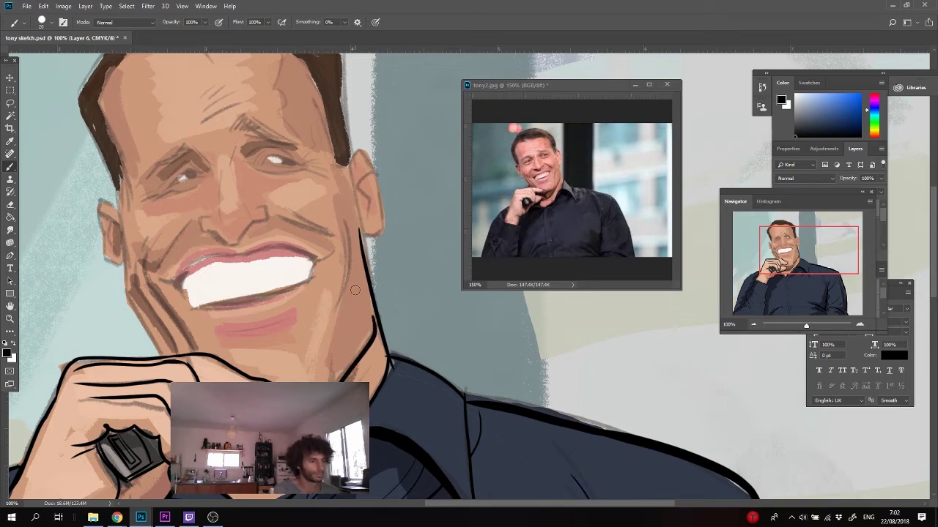
# - Ink curved black crease lines down the cheek between the ear and the chin
pyautogui.moveTo(343, 221); pyautogui.dragTo(325, 329)
pyautogui.moveTo(339, 242); pyautogui.dragTo(330, 344)
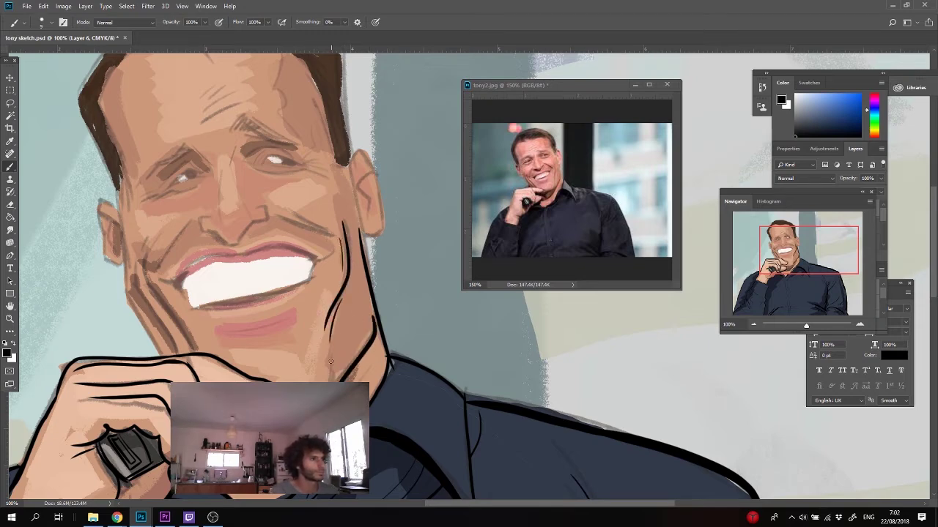
pyautogui.moveTo(340, 298); pyautogui.dragTo(323, 375)
pyautogui.moveTo(321, 325)
pyautogui.mouseDown()
pyautogui.moveTo(314, 382)
pyautogui.moveTo(337, 359)
pyautogui.moveTo(317, 320)
pyautogui.moveTo(322, 364)
pyautogui.mouseUp()
# - Clean up the cheek crease lines by deleting the excess strokes with lasso selections
pyautogui.press('l')
pyautogui.press('Delete')
pyautogui.press('b')
pyautogui.hotkey('ctrl', 'd')
pyautogui.press('l')
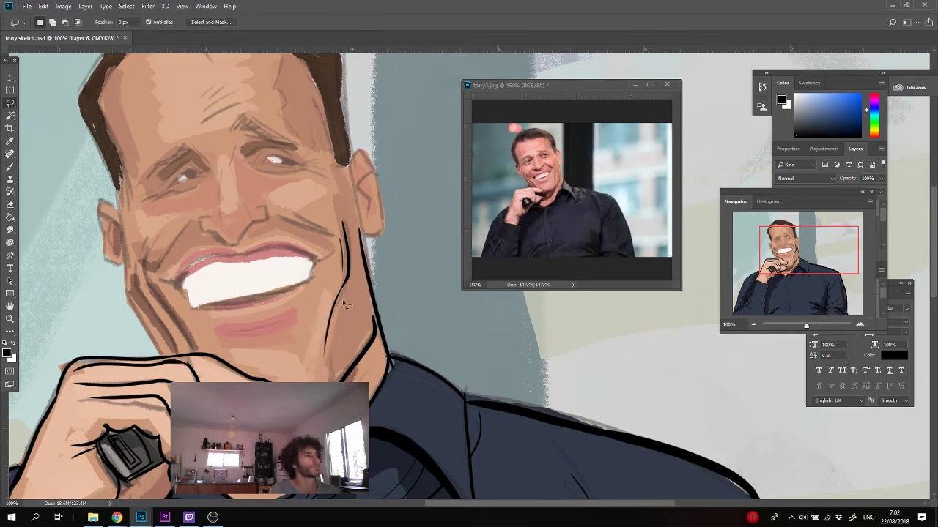
pyautogui.press('b')
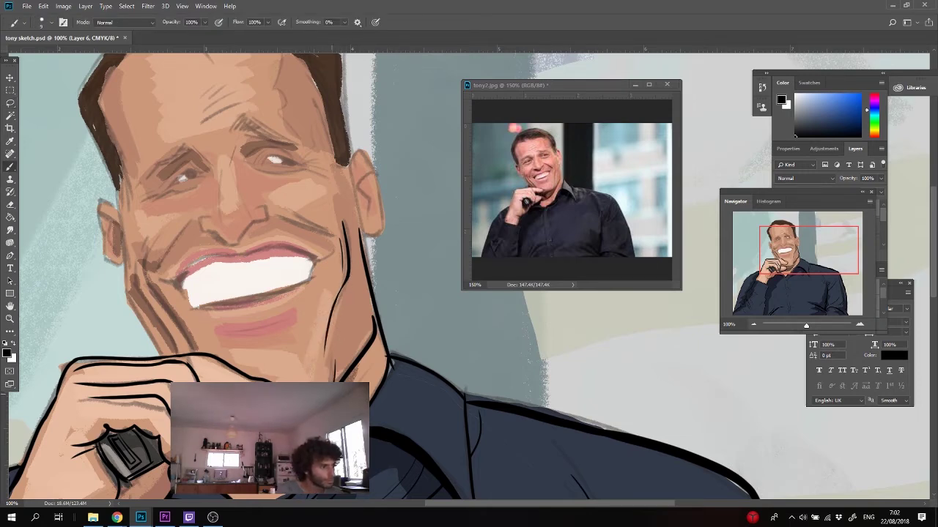
# - Thicken the black jaw line just above the collar with a larger brush
pyautogui.press(']')
pyautogui.press(']')
pyautogui.moveTo(357, 363); pyautogui.dragTo(320, 413)
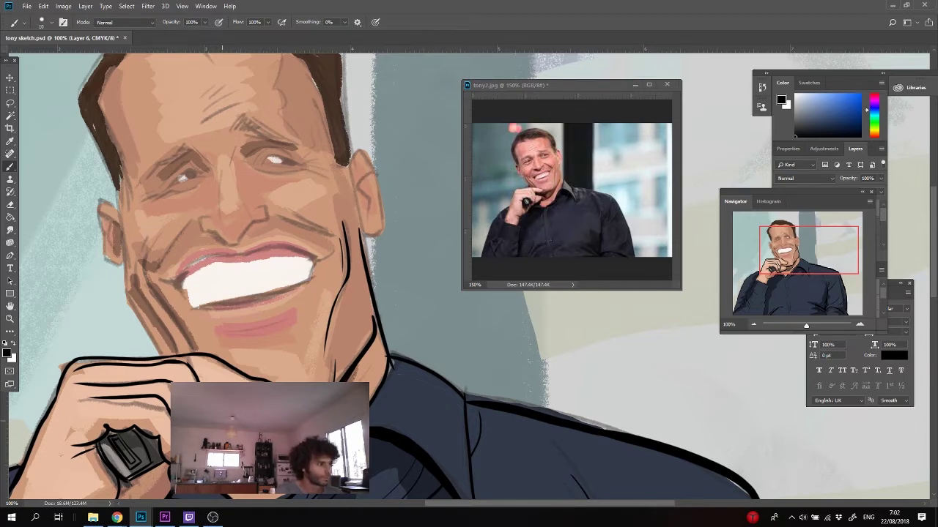
# - Ink the smile's upper edge and corners and a tapered black line under the teeth, redrawing the lower stroke
pyautogui.moveTo(333, 241)
pyautogui.mouseDown()
pyautogui.moveTo(317, 258)
pyautogui.moveTo(253, 250)
pyautogui.moveTo(181, 284)
pyautogui.mouseUp()
pyautogui.moveTo(307, 282); pyautogui.dragTo(211, 304)
pyautogui.moveTo(268, 295); pyautogui.dragTo(219, 303)
pyautogui.hotkey('ctrl', 'alt', 'z')
pyautogui.moveTo(291, 289); pyautogui.dragTo(213, 306)
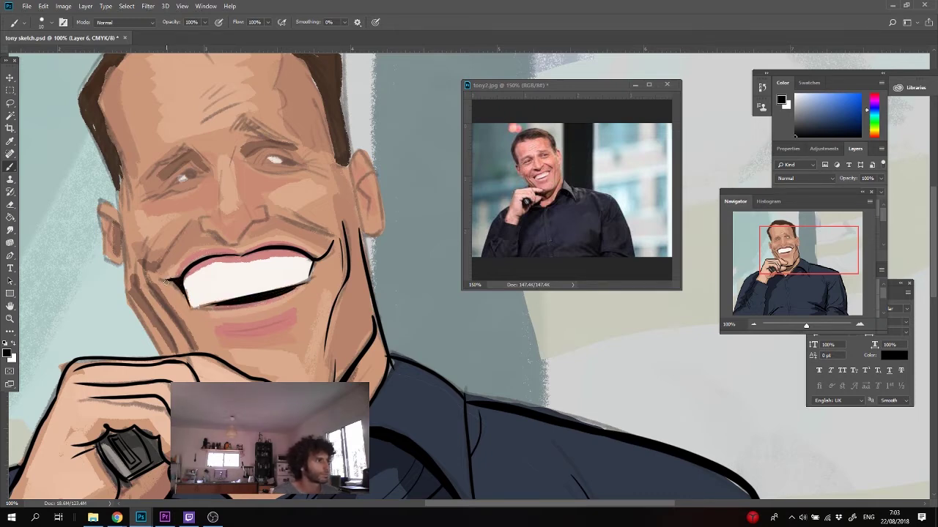
# - Ink the smile corner, then the nose's bridge, tip and nostrils in black, trimming and redrawing the nostril edge
pyautogui.moveTo(158, 273); pyautogui.dragTo(170, 279)
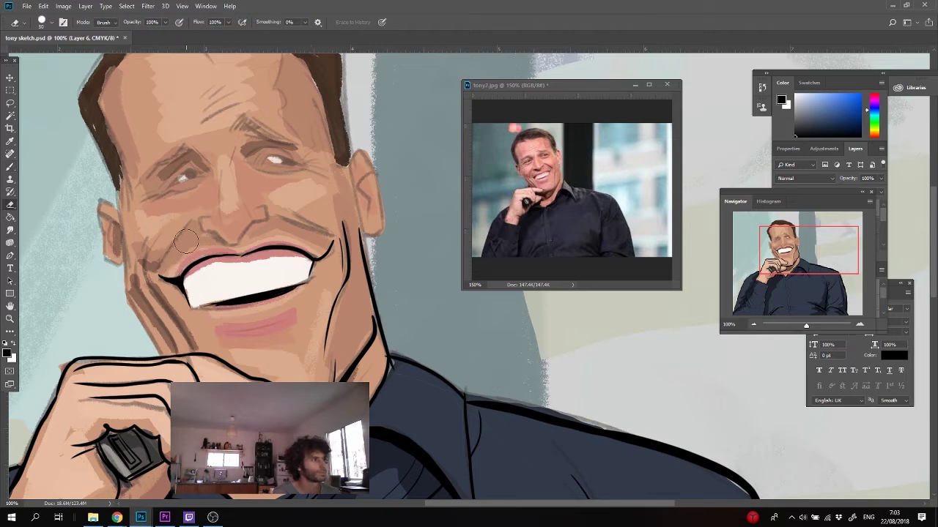
pyautogui.moveTo(266, 206); pyautogui.dragTo(268, 217)
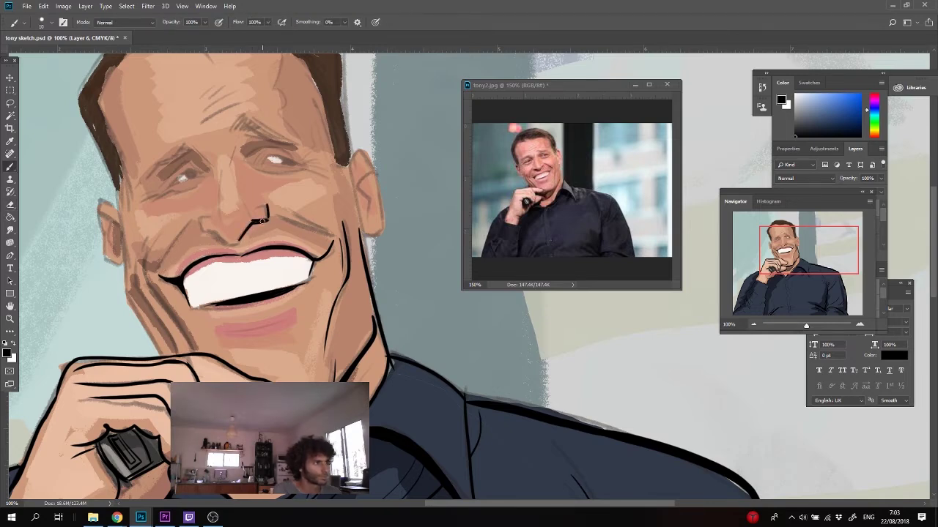
pyautogui.moveTo(224, 240); pyautogui.dragTo(202, 226)
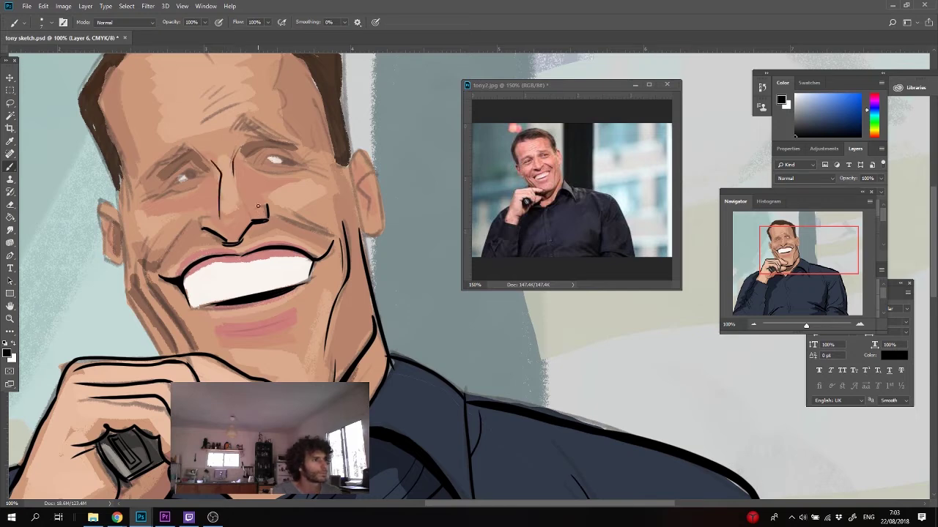
pyautogui.press('l')
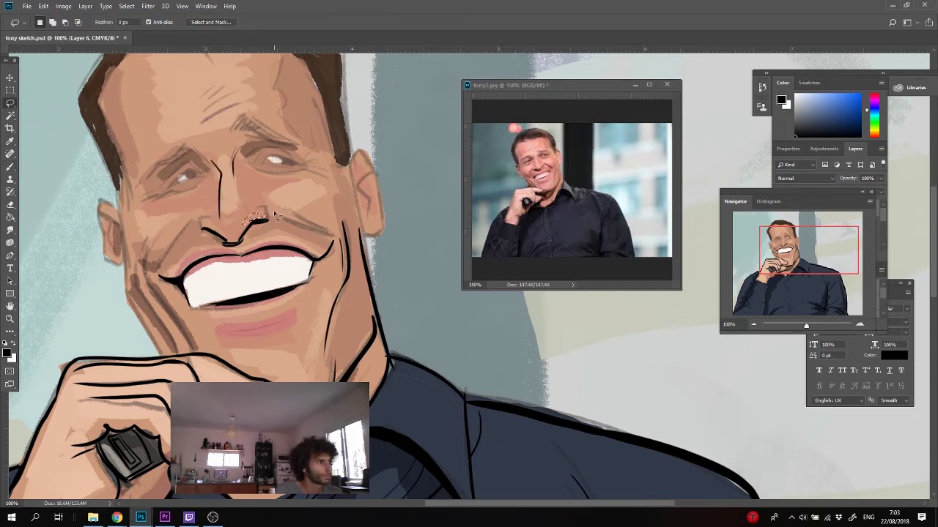
pyautogui.press('b')
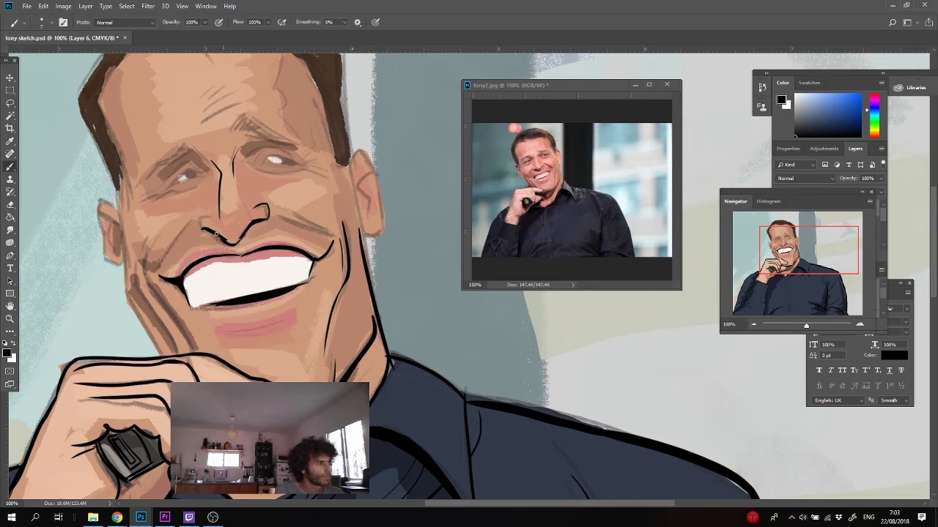
# - Ink the smile fold, parallel cheek creases and outer face edge in black, from below the smaller ear down to the hand
pyautogui.moveTo(191, 218)
pyautogui.mouseDown()
pyautogui.moveTo(143, 283)
pyautogui.moveTo(190, 339)
pyautogui.mouseUp()
pyautogui.moveTo(148, 284); pyautogui.dragTo(198, 354)
pyautogui.moveTo(142, 238)
pyautogui.mouseDown()
pyautogui.moveTo(144, 304)
pyautogui.moveTo(150, 300)
pyautogui.moveTo(187, 361)
pyautogui.mouseUp()
pyautogui.press('l')
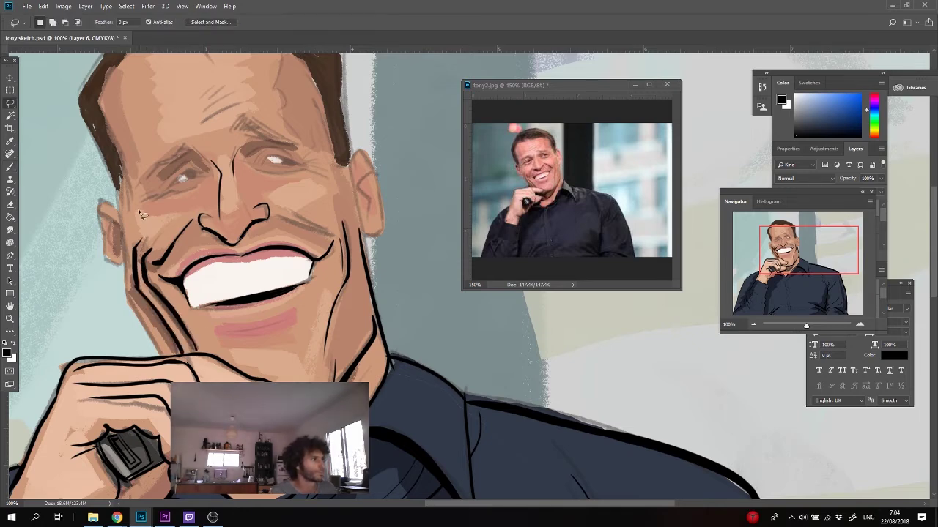
pyautogui.press('b')
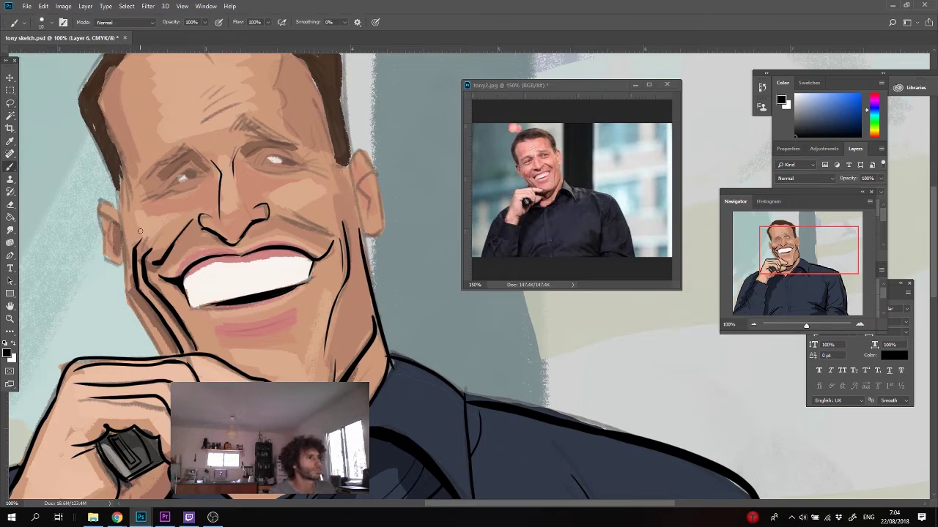
pyautogui.moveTo(175, 357); pyautogui.dragTo(130, 298)
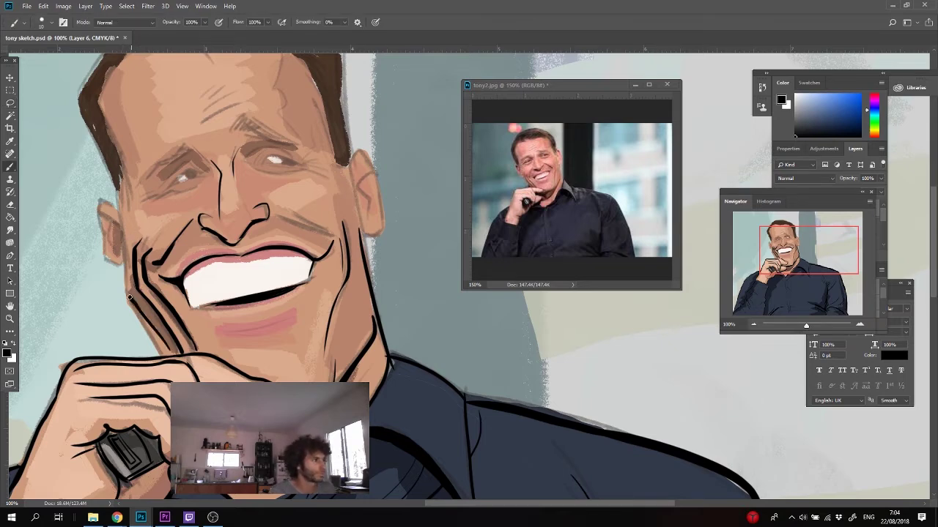
pyautogui.moveTo(122, 236)
pyautogui.mouseDown()
pyautogui.moveTo(126, 291)
pyautogui.moveTo(159, 349)
pyautogui.mouseUp()
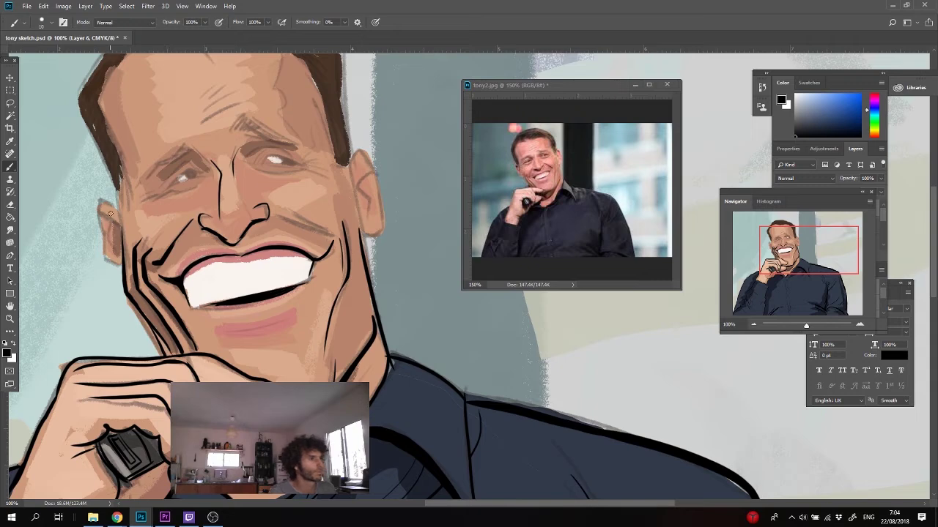
# - Ink the outlines and inner folds of both ears, undoing one stroke
pyautogui.moveTo(122, 214)
pyautogui.mouseDown()
pyautogui.moveTo(96, 211)
pyautogui.moveTo(112, 246)
pyautogui.mouseUp()
pyautogui.moveTo(118, 254)
pyautogui.mouseDown()
pyautogui.moveTo(101, 257)
pyautogui.moveTo(99, 213)
pyautogui.mouseUp()
pyautogui.moveTo(364, 232)
pyautogui.mouseDown()
pyautogui.moveTo(383, 207)
pyautogui.moveTo(360, 148)
pyautogui.moveTo(348, 174)
pyautogui.moveTo(372, 194)
pyautogui.mouseUp()
pyautogui.hotkey('ctrl', 'z')
# - Ink the cheek fold beside the nose, both eyes with pupils and creases, and the eyebrow hairs in black
pyautogui.moveTo(296, 134); pyautogui.dragTo(337, 211)
pyautogui.moveTo(371, 309); pyautogui.dragTo(322, 287)
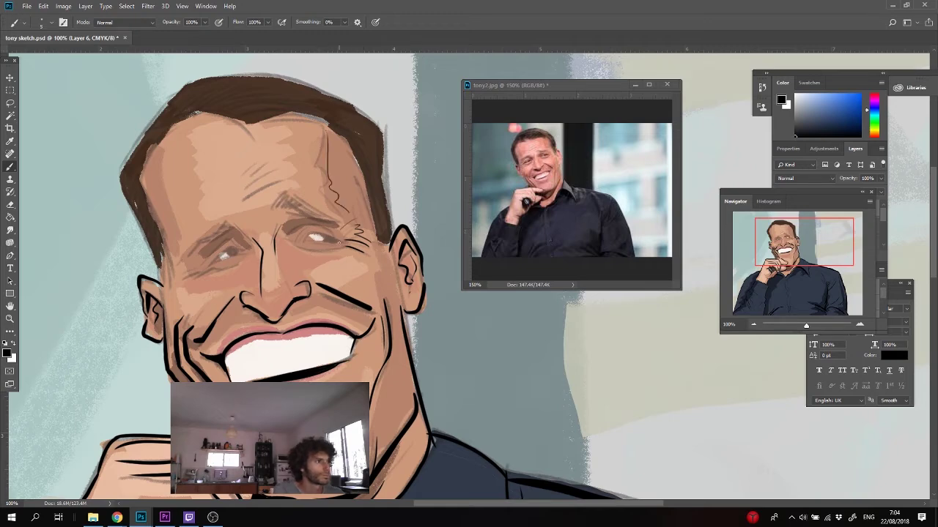
pyautogui.moveTo(339, 229); pyautogui.dragTo(288, 230)
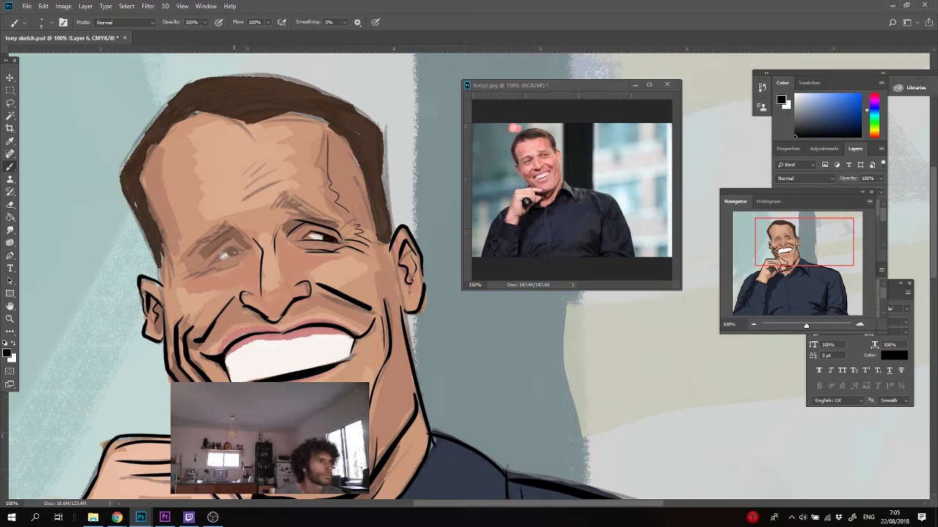
pyautogui.moveTo(219, 253)
pyautogui.mouseDown()
pyautogui.moveTo(235, 251)
pyautogui.moveTo(182, 278)
pyautogui.mouseUp()
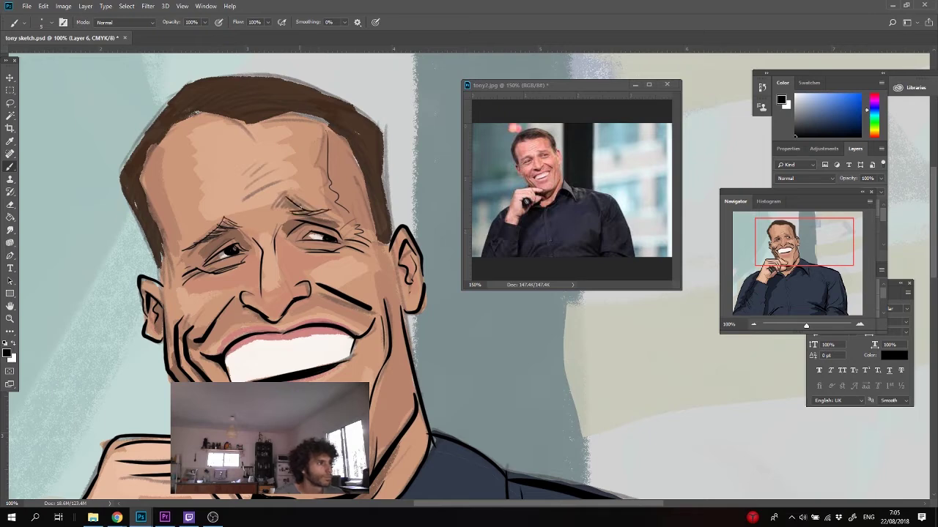
# - Enlarge the brush slightly and ink the temple line and dark hair strands along the sideburn above the smaller ear
pyautogui.press(']')
pyautogui.press(']')
pyautogui.moveTo(142, 162); pyautogui.dragTo(136, 199)
pyautogui.hotkey('ctrl', '-')
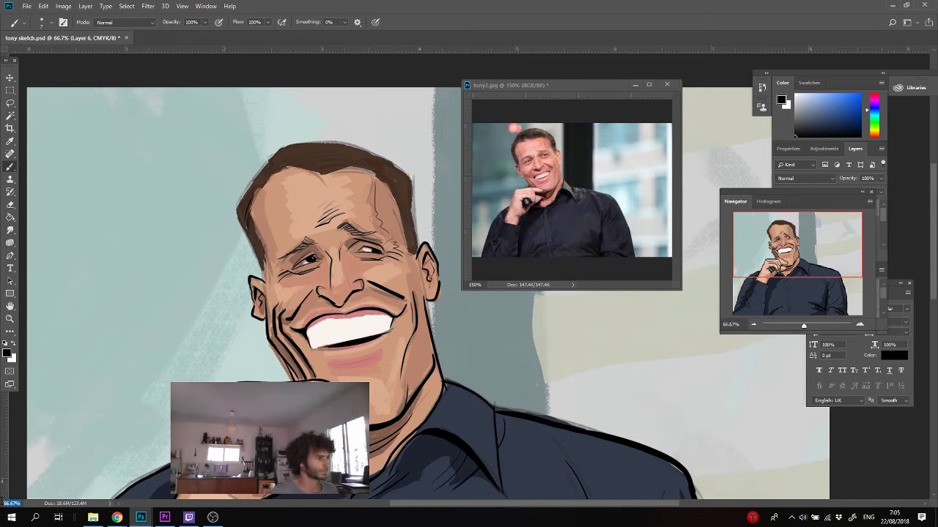
pyautogui.write('80')
pyautogui.press('Return')
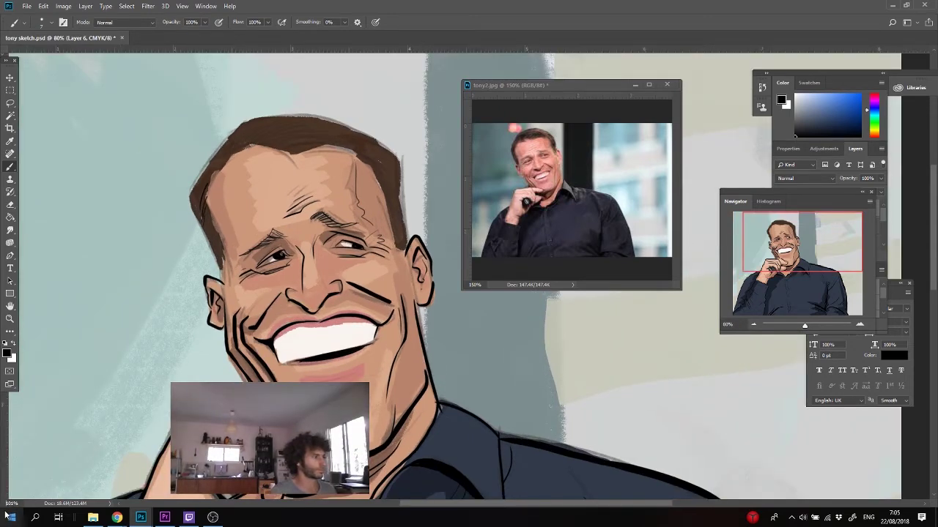
pyautogui.press('Return')
pyautogui.moveTo(225, 233); pyautogui.dragTo(248, 304)
pyautogui.moveTo(232, 356); pyautogui.dragTo(225, 309)
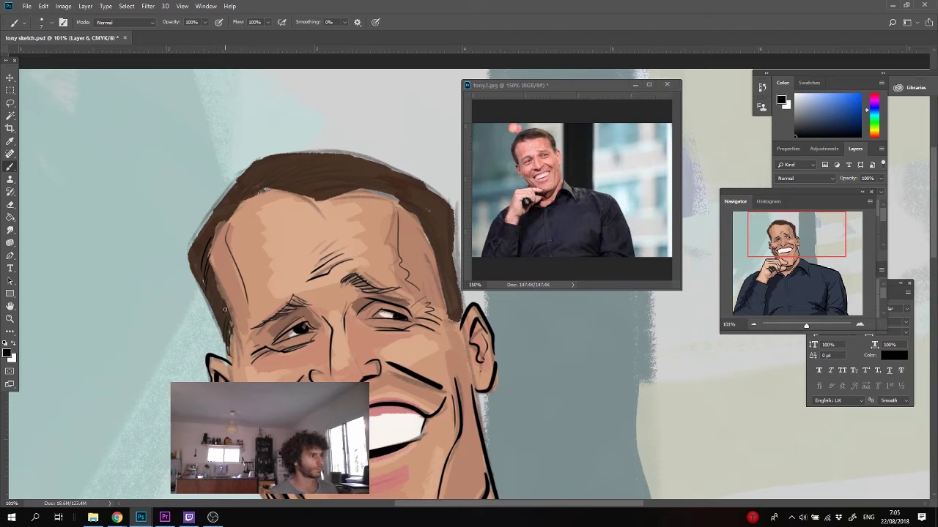
pyautogui.moveTo(221, 212)
pyautogui.mouseDown()
pyautogui.moveTo(205, 237)
pyautogui.moveTo(197, 268)
pyautogui.mouseUp()
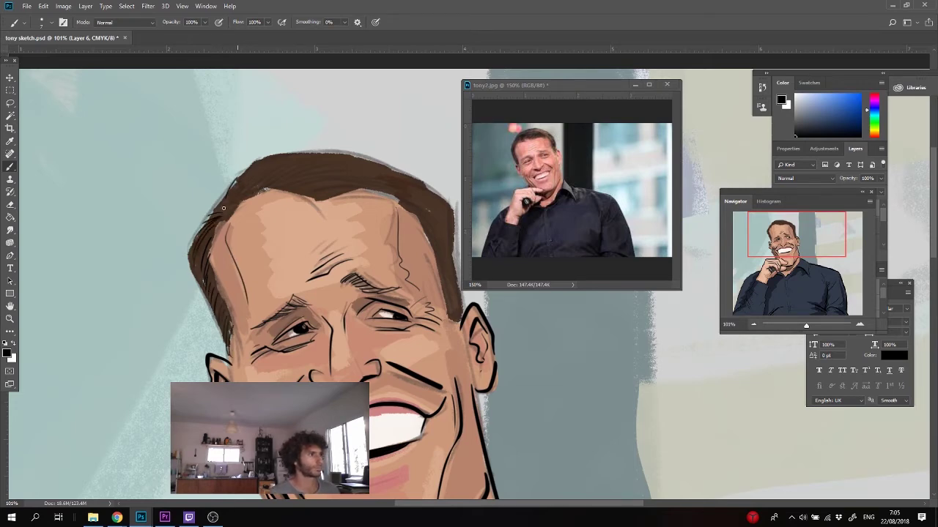
# - Ink curved black strands across the crown and front hairline, undoing one stroke and redrawing the crown's outline
pyautogui.moveTo(384, 205); pyautogui.dragTo(275, 177)
pyautogui.press('super')
pyautogui.press('super')
pyautogui.hotkey('ctrl', 'z')
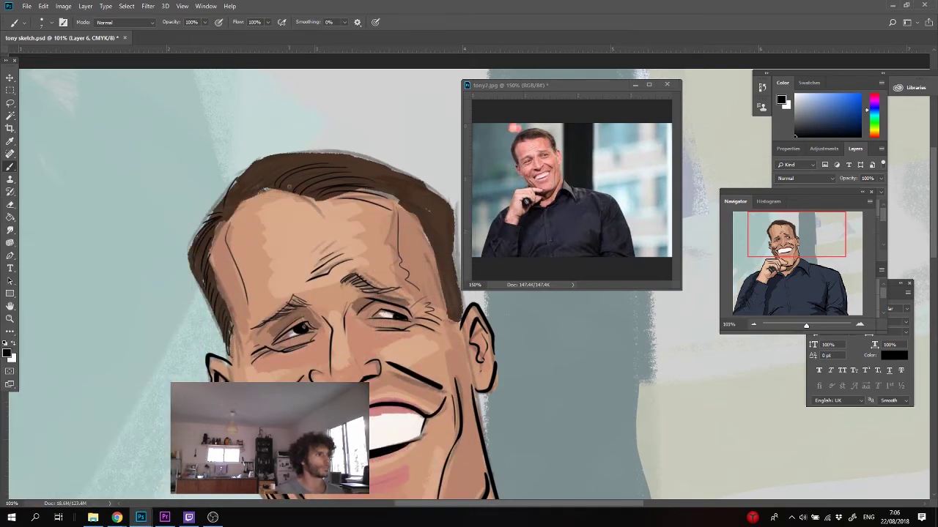
pyautogui.moveTo(255, 167); pyautogui.dragTo(236, 186)
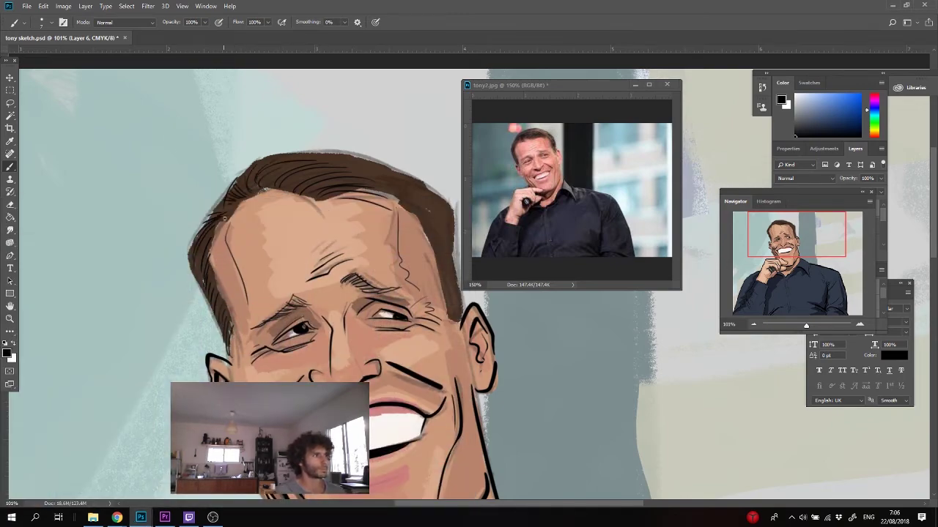
pyautogui.moveTo(375, 152); pyautogui.dragTo(247, 162)
# - Ink strands and a thick black outline down the side of the hair above the larger ear
pyautogui.moveTo(324, 250); pyautogui.dragTo(330, 327)
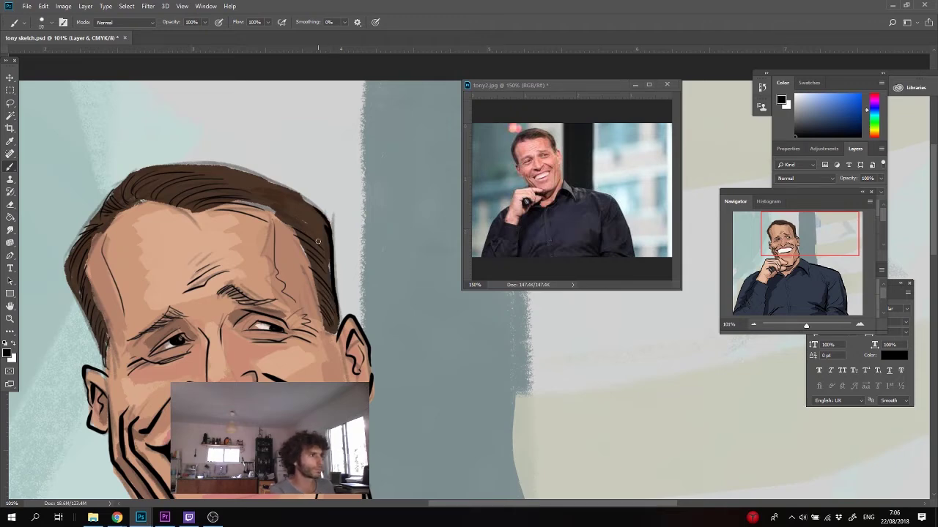
pyautogui.press('l')
pyautogui.press('b')
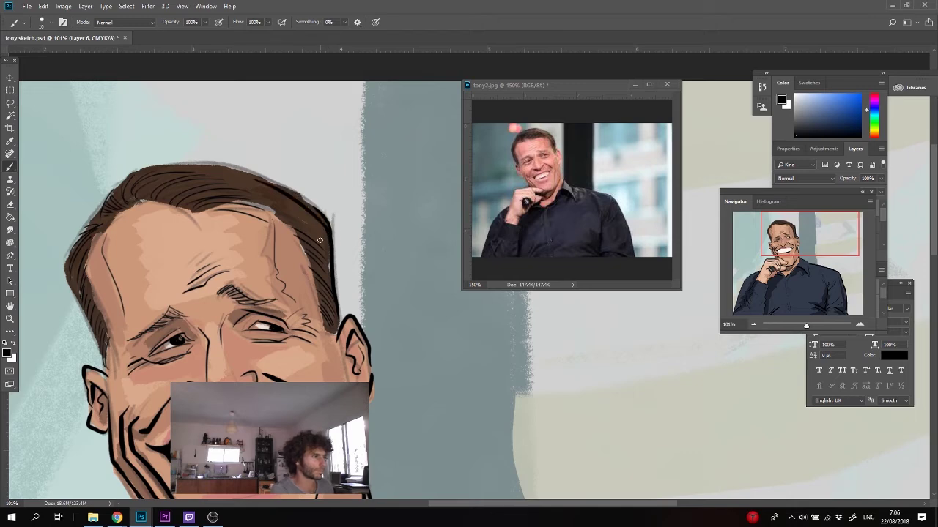
# - Delete the outline over the hair's upper corner with a lasso selection and redraw it as a cleaner curve over the crown
pyautogui.press('l')
pyautogui.moveTo(331, 233); pyautogui.dragTo(241, 160)
pyautogui.press('Delete')
pyautogui.hotkey('ctrl', 'd')
pyautogui.press('b')
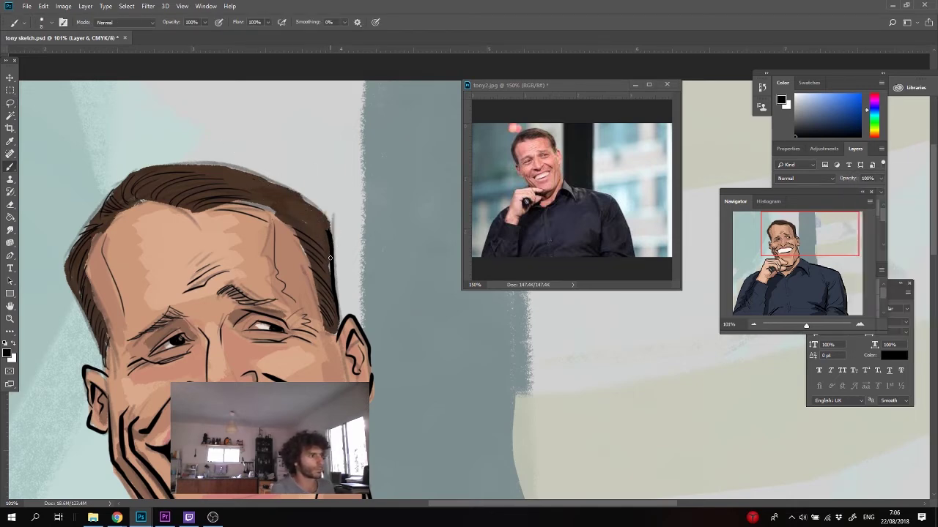
pyautogui.moveTo(326, 226)
pyautogui.mouseDown()
pyautogui.moveTo(283, 194)
pyautogui.moveTo(185, 186)
pyautogui.moveTo(232, 168)
pyautogui.moveTo(154, 169)
pyautogui.moveTo(197, 166)
pyautogui.moveTo(169, 167)
pyautogui.mouseUp()
# - Hide the rough sketch on Layer 3 and make the colour layer, Layer 5, active
pyautogui.moveTo(349, 306); pyautogui.dragTo(367, 123)
pyautogui.click(851, 149)
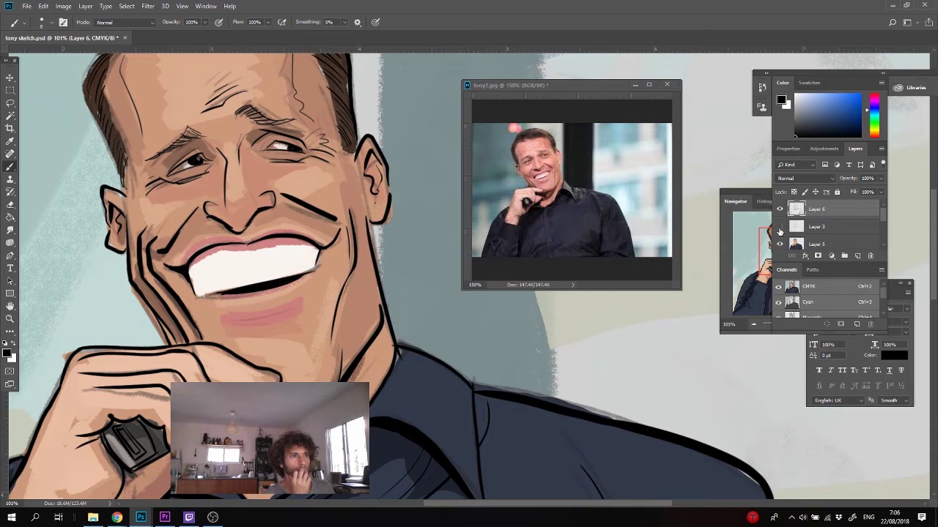
pyautogui.click(780, 224)
pyautogui.click(819, 243)
# - Delete the colour spilling past the black outline beside the ear, collar and shoulder using lasso selections
pyautogui.press('l')
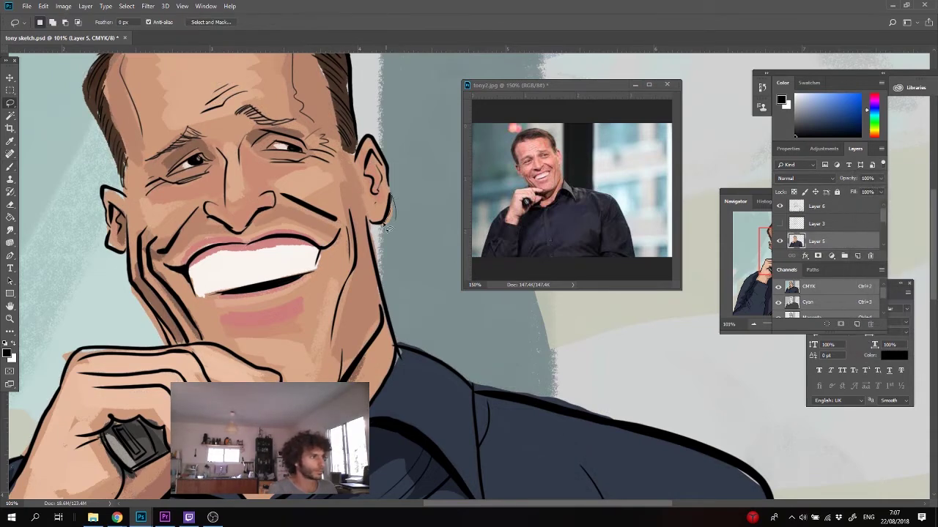
pyautogui.moveTo(404, 235); pyautogui.dragTo(400, 234)
pyautogui.press('Return')
pyautogui.moveTo(446, 342)
pyautogui.mouseDown()
pyautogui.moveTo(267, 261)
pyautogui.moveTo(326, 315)
pyautogui.moveTo(461, 346)
pyautogui.mouseUp()
pyautogui.press('Delete')
pyautogui.hotkey('ctrl', 'd')
pyautogui.moveTo(266, 275); pyautogui.dragTo(254, 272)
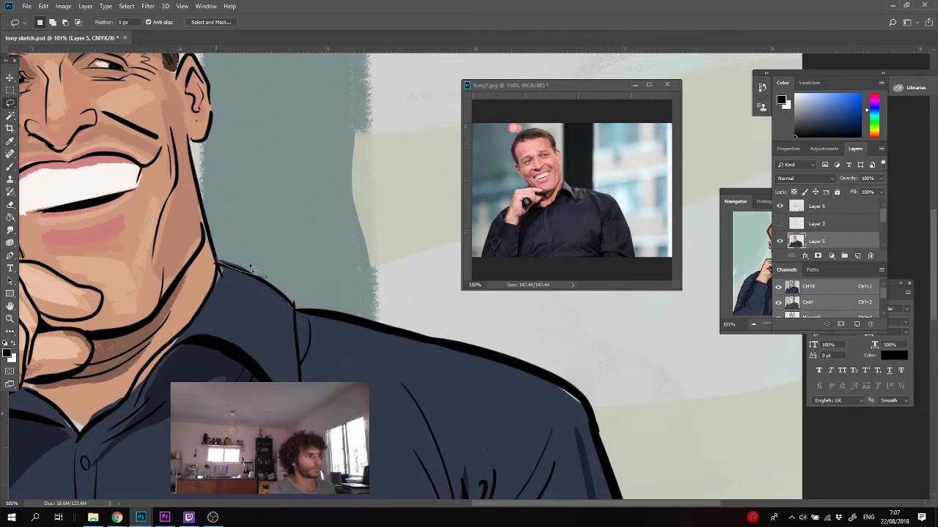
pyautogui.press('Delete')
pyautogui.hotkey('ctrl', 'd')
# - Clean up the remaining colour spilling outside the linework around the head and hair using lasso selections
pyautogui.moveTo(328, 257); pyautogui.dragTo(146, 78)
pyautogui.moveTo(457, 486); pyautogui.dragTo(601, 330)
pyautogui.moveTo(110, 286)
pyautogui.mouseDown()
pyautogui.moveTo(609, 237)
pyautogui.moveTo(411, 446)
pyautogui.mouseUp()
pyautogui.moveTo(297, 180); pyautogui.dragTo(314, 168)
pyautogui.press('Delete')
pyautogui.moveTo(400, 172)
pyautogui.mouseDown()
pyautogui.moveTo(290, 287)
pyautogui.moveTo(246, 219)
pyautogui.mouseUp()
pyautogui.press('Delete')
pyautogui.moveTo(210, 91)
pyautogui.mouseDown()
pyautogui.moveTo(152, 307)
pyautogui.moveTo(172, 304)
pyautogui.mouseUp()
pyautogui.moveTo(166, 229); pyautogui.dragTo(165, 227)
pyautogui.press('Return')
# - Sample a dark brown and choose a brush from the M Brushes preset folder
pyautogui.press('i')
pyautogui.click(574, 246)
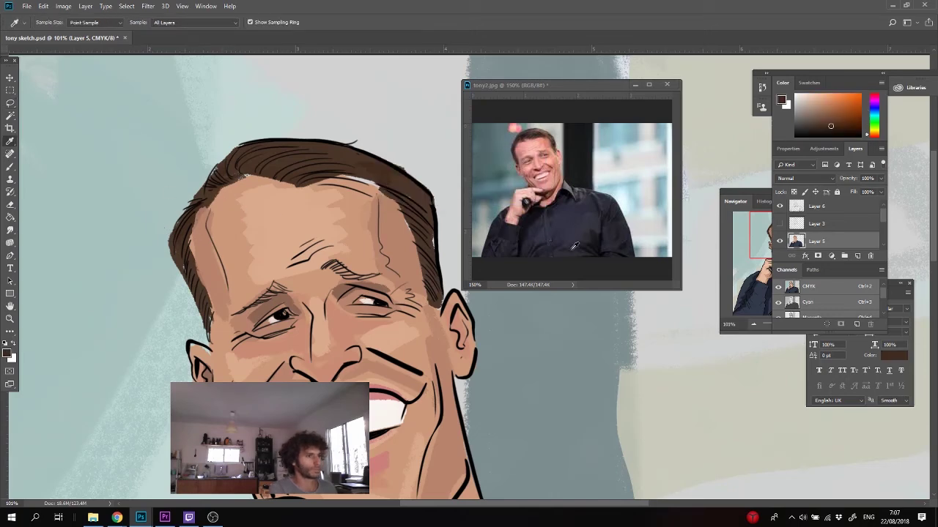
pyautogui.press('b')
pyautogui.rightClick(205, 205)
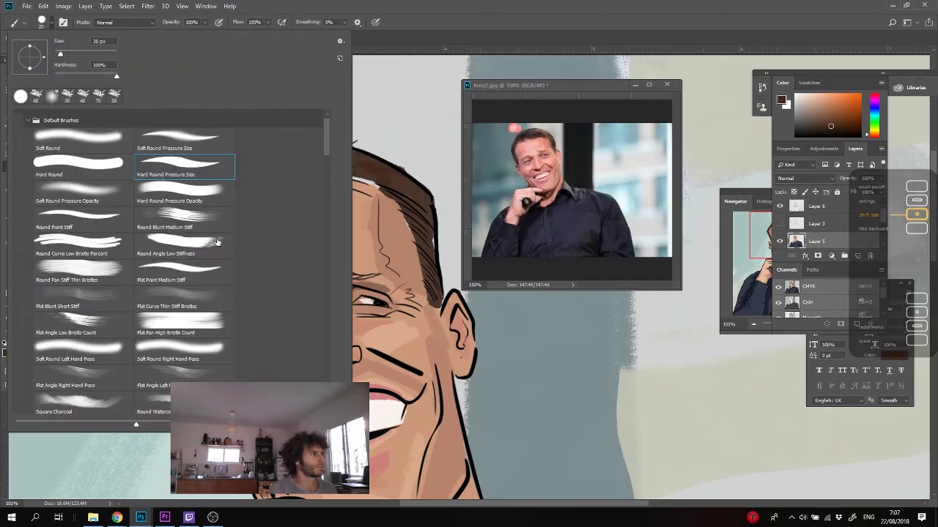
pyautogui.click(28, 120)
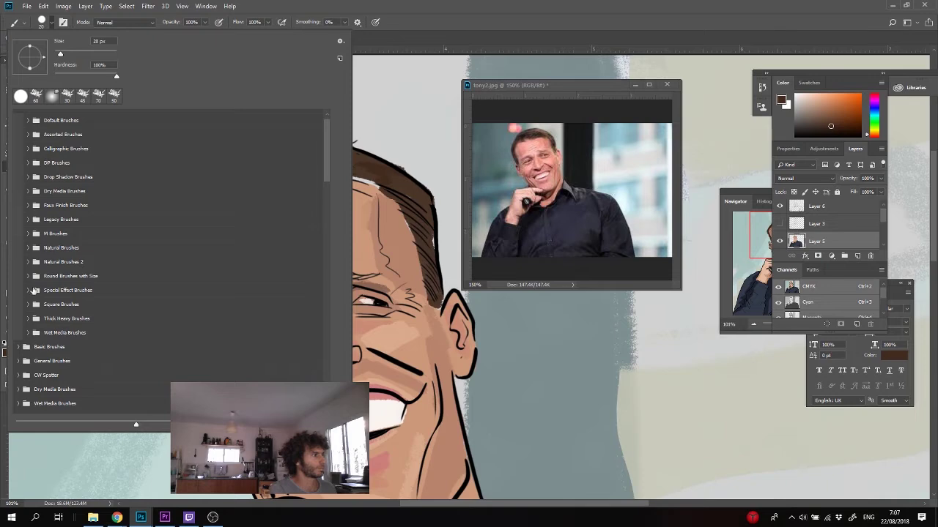
pyautogui.click(28, 262)
pyautogui.click(28, 262)
pyautogui.click(28, 249)
pyautogui.click(28, 248)
pyautogui.click(27, 235)
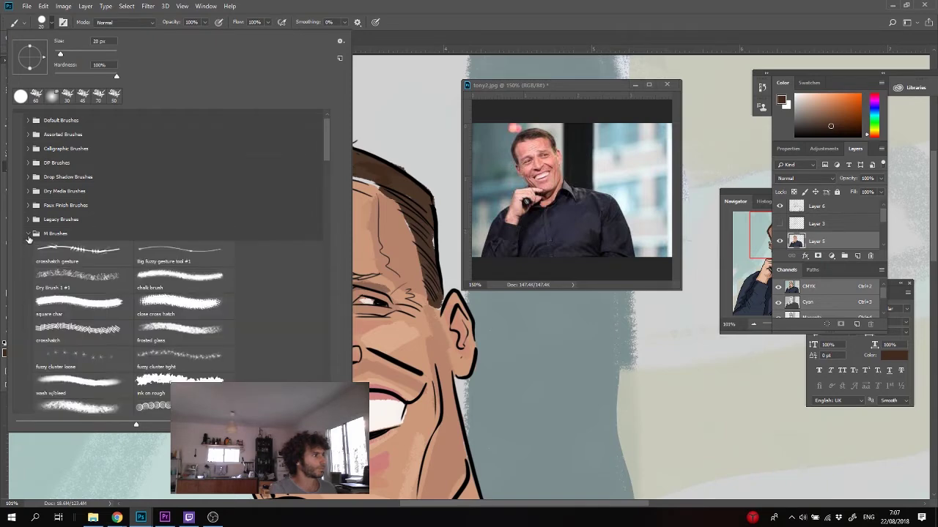
pyautogui.click(44, 316)
pyautogui.click(378, 251)
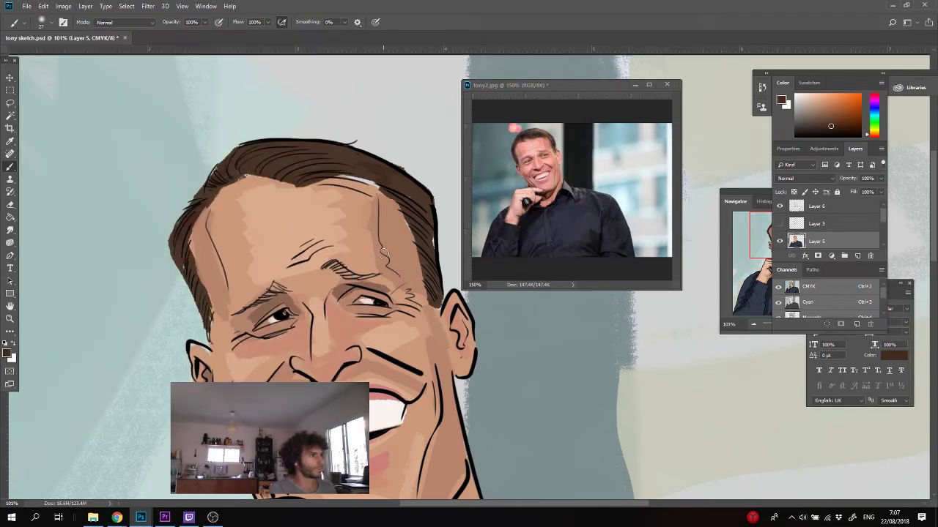
# - Sample the reddish skin tone beside the hairline and try a shading stroke down the temple, undoing it
pyautogui.press('i')
pyautogui.click(408, 244)
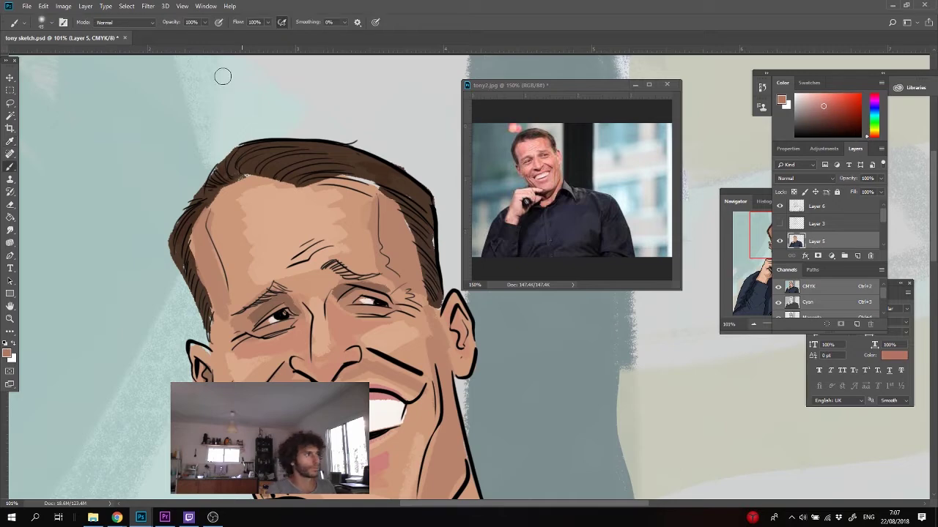
pyautogui.moveTo(382, 205); pyautogui.dragTo(390, 274)
pyautogui.hotkey('ctrl', 'alt', 'z')
# - Try to shade the temple and cheek at 12% brush opacity with a smaller brush
pyautogui.click(206, 22)
pyautogui.click(166, 33)
pyautogui.moveTo(380, 202); pyautogui.dragTo(403, 279)
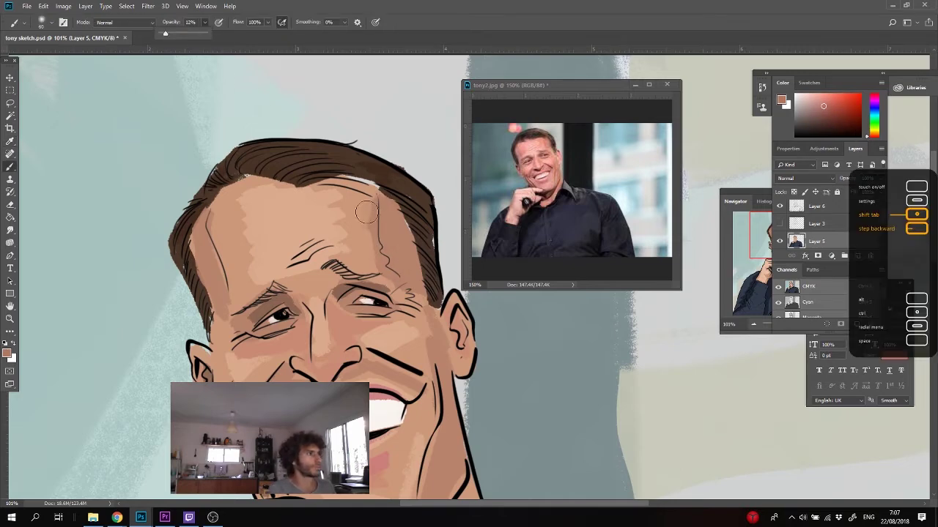
pyautogui.press('[')
pyautogui.press('[')
pyautogui.hotkey('ctrl', 'alt', 'z')
pyautogui.moveTo(449, 317)
pyautogui.mouseDown()
pyautogui.moveTo(425, 325)
pyautogui.moveTo(431, 340)
pyautogui.mouseUp()
pyautogui.hotkey('ctrl', 'alt', 'z')
# - Set the brush to 46% opacity and 72% flow and shade the cheek near the larger ear and the nose with the reddish tone
pyautogui.click(205, 23)
pyautogui.click(268, 23)
pyautogui.click(255, 33)
pyautogui.click(205, 22)
pyautogui.click(219, 34)
pyautogui.moveTo(419, 318); pyautogui.dragTo(435, 357)
pyautogui.moveTo(342, 337); pyautogui.dragTo(333, 360)
pyautogui.press('[')
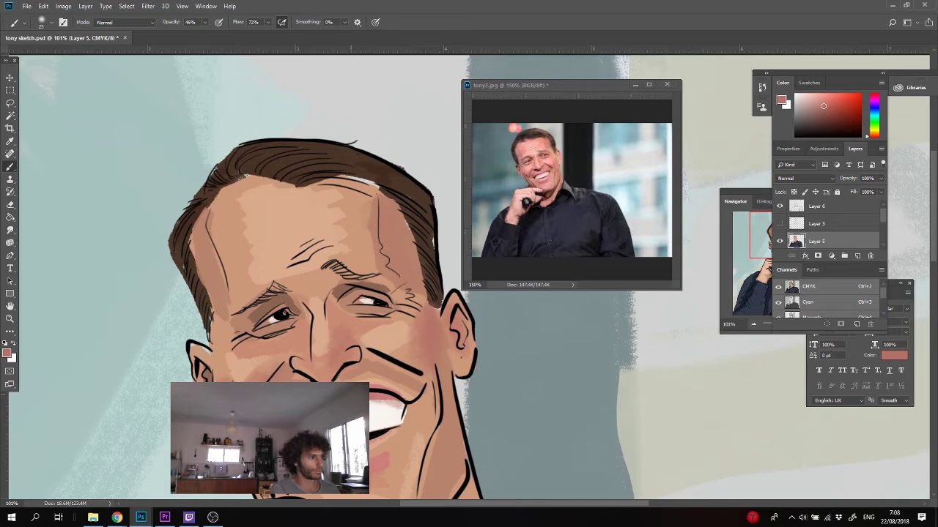
# - Sample skin tones from the forehead and nose and blend the shading across the nose
pyautogui.keyDown('alt'); pyautogui.click(273, 241); pyautogui.keyUp('alt')
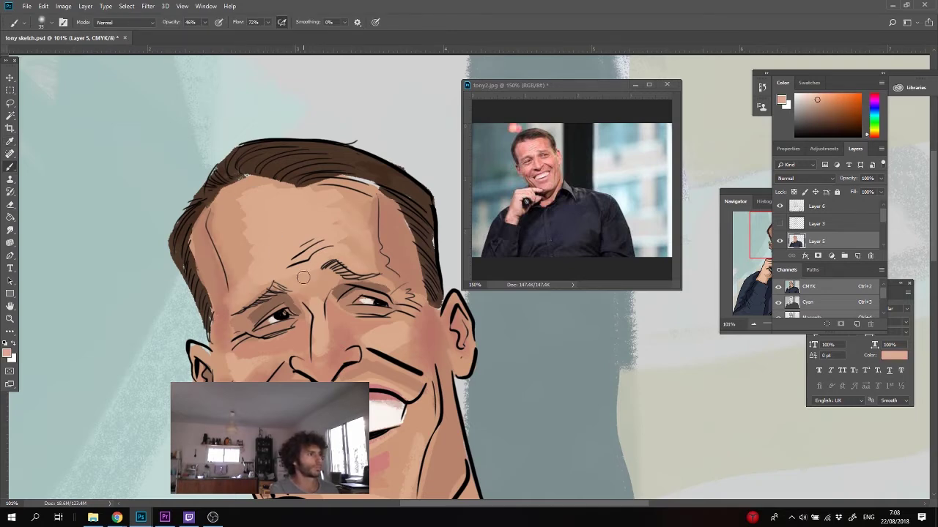
pyautogui.keyDown('alt'); pyautogui.click(349, 346); pyautogui.keyUp('alt')
pyautogui.moveTo(330, 339); pyautogui.dragTo(366, 333)
pyautogui.keyDown('alt'); pyautogui.click(316, 330); pyautogui.keyUp('alt')
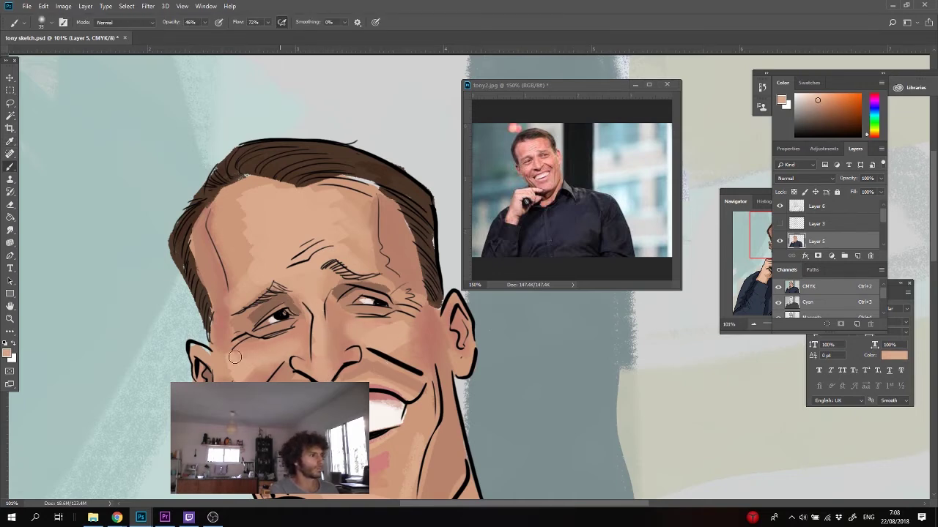
# - Set the brush opacity to 58% and sample reddish and brown skin tones around the nose and cheek
pyautogui.click(205, 23)
pyautogui.click(210, 33)
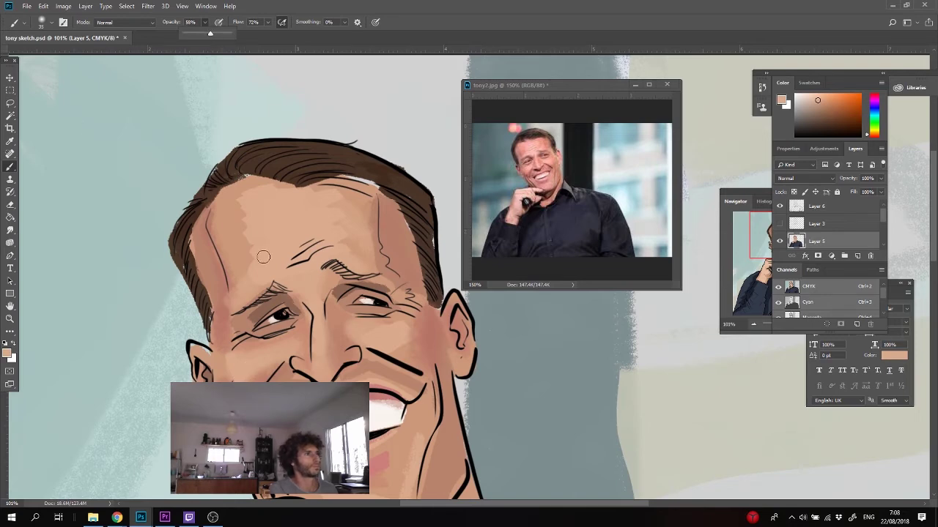
pyautogui.moveTo(264, 257); pyautogui.dragTo(234, 155)
pyautogui.keyDown('alt'); pyautogui.click(346, 291); pyautogui.keyUp('alt')
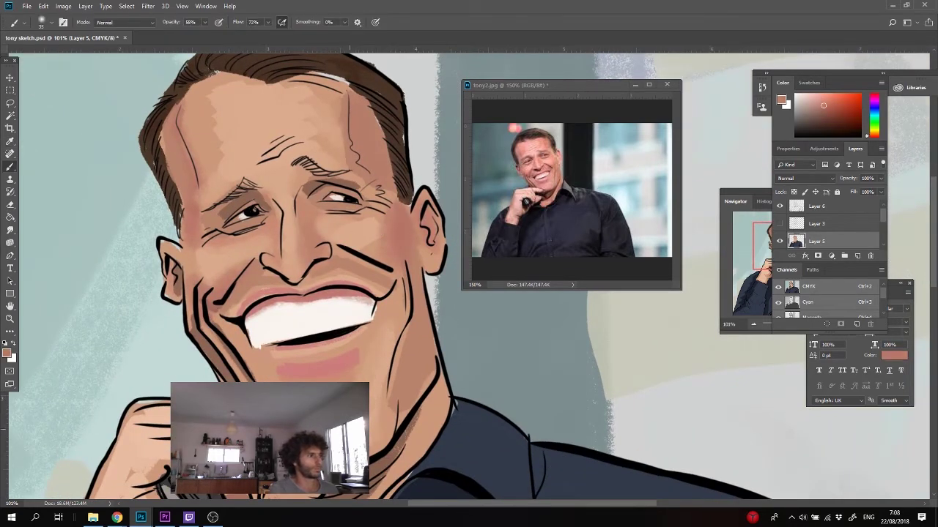
pyautogui.keyDown('alt'); pyautogui.click(340, 278); pyautogui.keyUp('alt')
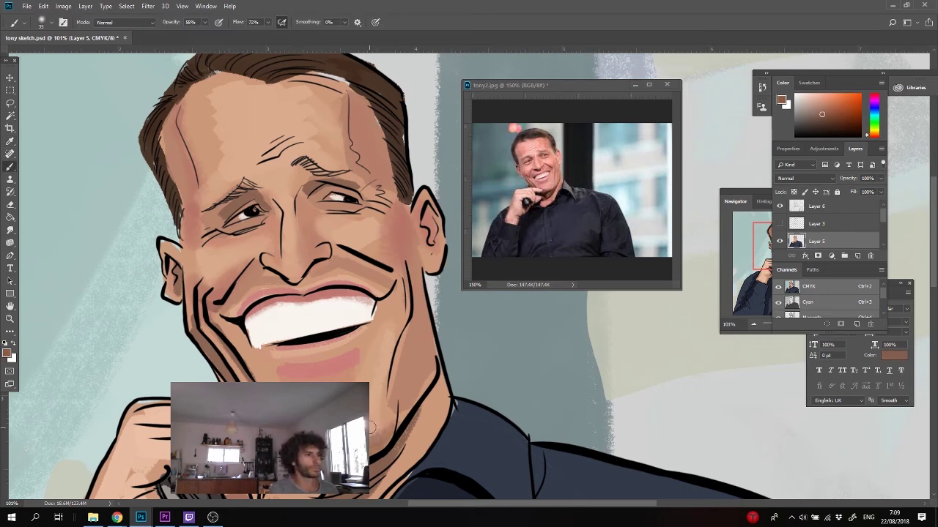
# - Sample pink and skin tones around the mouth and soften the edges of the pink patch beneath the lower lip
pyautogui.keyDown('alt'); pyautogui.click(331, 362); pyautogui.keyUp('alt')
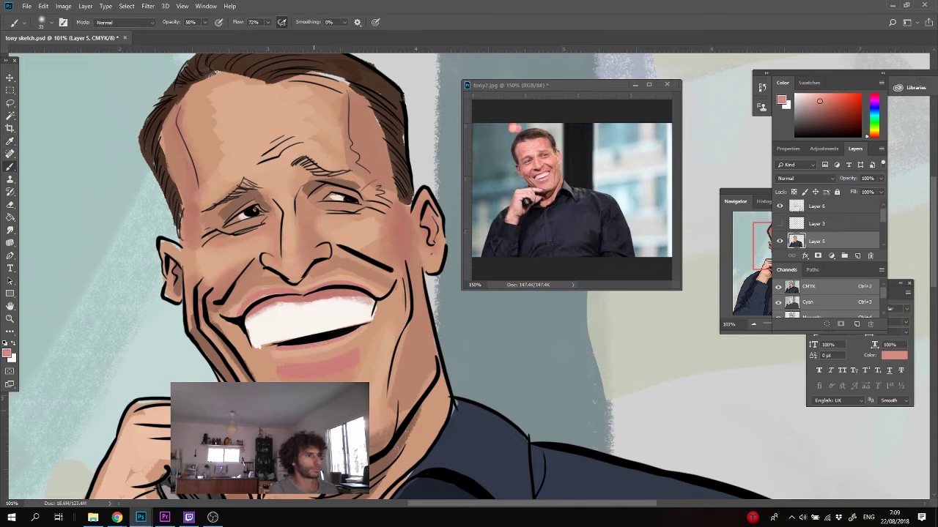
pyautogui.keyDown('alt'); pyautogui.click(382, 374); pyautogui.keyUp('alt')
pyautogui.moveTo(359, 366); pyautogui.dragTo(295, 371)
pyautogui.keyDown('alt'); pyautogui.click(341, 358); pyautogui.keyUp('alt')
pyautogui.keyDown('alt'); pyautogui.click(342, 374); pyautogui.keyUp('alt')
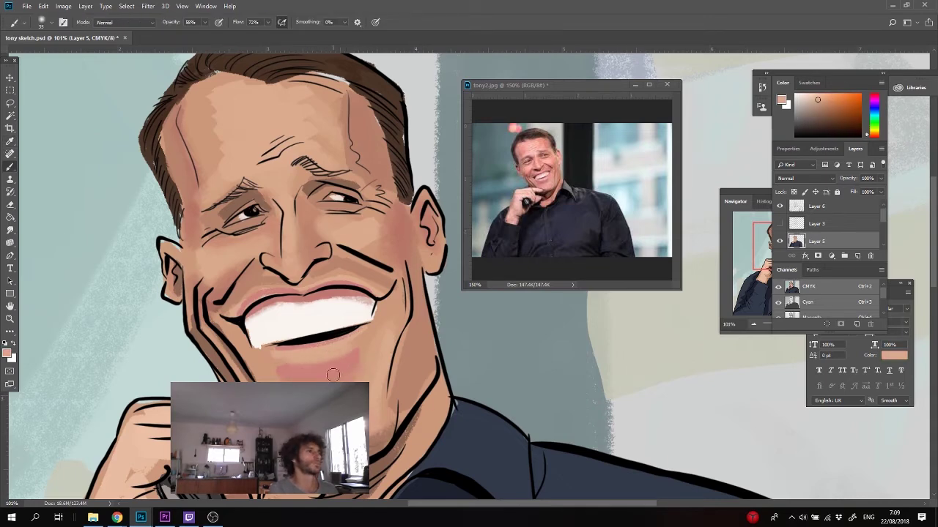
pyautogui.keyDown('alt'); pyautogui.click(319, 362); pyautogui.keyUp('alt')
pyautogui.keyDown('alt'); pyautogui.click(355, 340); pyautogui.keyUp('alt')
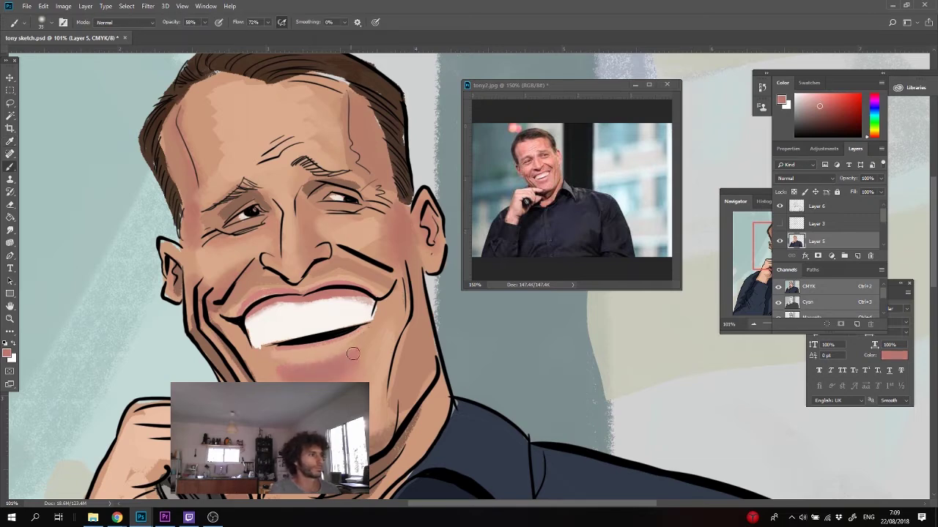
pyautogui.moveTo(342, 358); pyautogui.dragTo(289, 358)
# - Choose a lighter peach based on the skin beneath the teeth and lighten the lower lip with it
pyautogui.keyDown('alt'); pyautogui.click(334, 340); pyautogui.keyUp('alt')
pyautogui.click(814, 97)
pyautogui.click(870, 137)
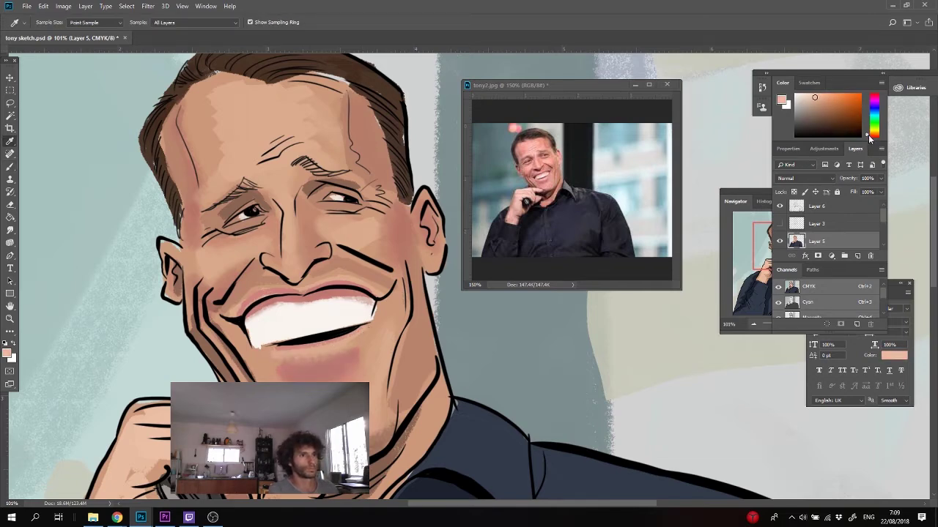
pyautogui.moveTo(287, 357); pyautogui.dragTo(350, 347)
# - Sample the skin beside the smile line and blend the cheek down to the jaw, varying the brush size
pyautogui.keyDown('alt'); pyautogui.click(393, 324); pyautogui.keyUp('alt')
pyautogui.moveTo(393, 324); pyautogui.dragTo(395, 410)
pyautogui.press(']')
pyautogui.moveTo(399, 279); pyautogui.dragTo(401, 312)
pyautogui.press('[')
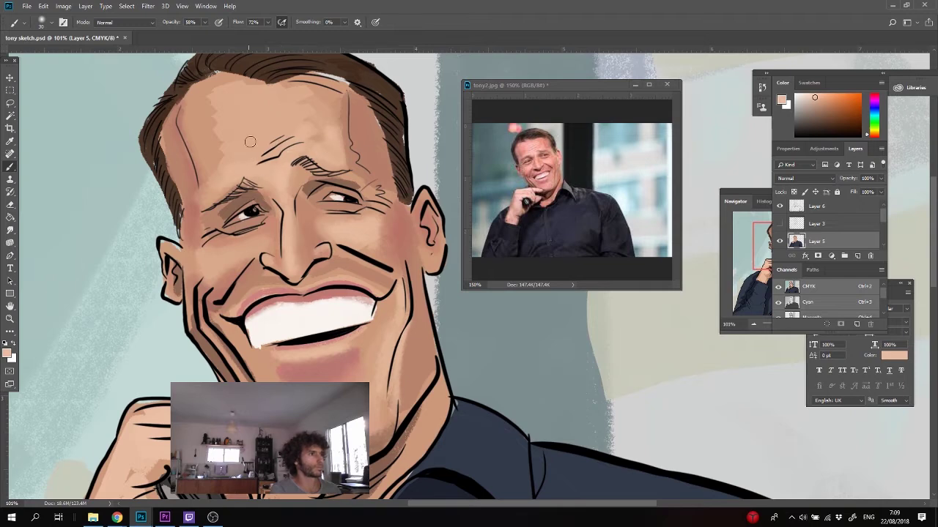
# - Sample skin tones along the forehead and smooth its shading toward the temples and hairline
pyautogui.keyDown('alt'); pyautogui.click(207, 101); pyautogui.keyUp('alt')
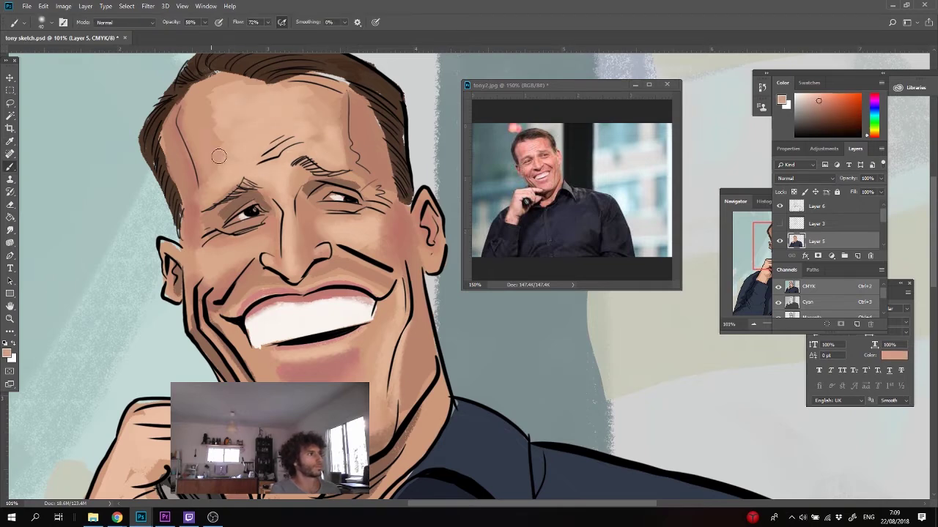
pyautogui.moveTo(343, 132)
pyautogui.mouseDown()
pyautogui.moveTo(346, 104)
pyautogui.moveTo(355, 145)
pyautogui.mouseUp()
pyautogui.keyDown('alt'); pyautogui.click(325, 108); pyautogui.keyUp('alt')
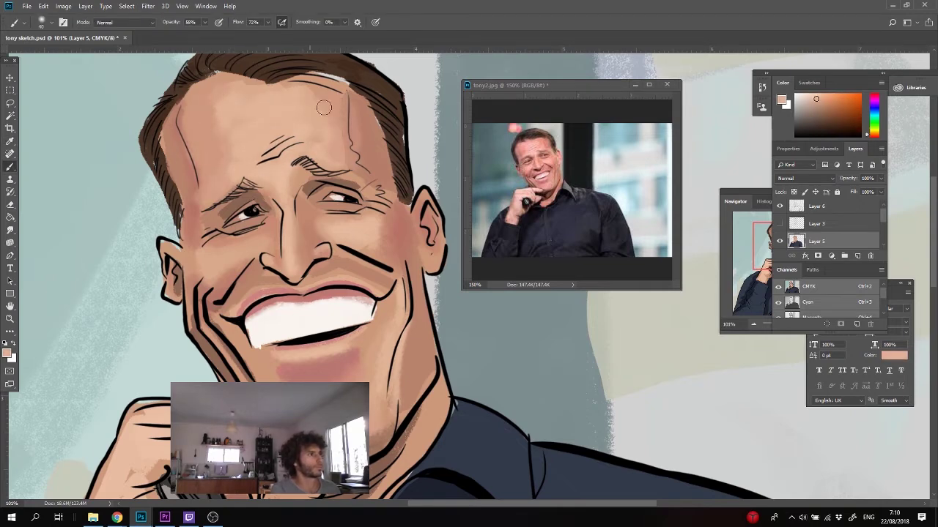
pyautogui.moveTo(325, 107); pyautogui.dragTo(332, 126)
# - Sample the dark brown of the hair and paint over the white gap along the hairline
pyautogui.keyDown('alt'); pyautogui.click(377, 150); pyautogui.keyUp('alt')
pyautogui.keyDown('alt'); pyautogui.click(370, 75); pyautogui.keyUp('alt')
pyautogui.moveTo(365, 82); pyautogui.dragTo(335, 78)
pyautogui.press('e')
pyautogui.press('b')
# - Mark a lasso area beside the larger ear, return to the brush and clear the selection
pyautogui.click(402, 231)
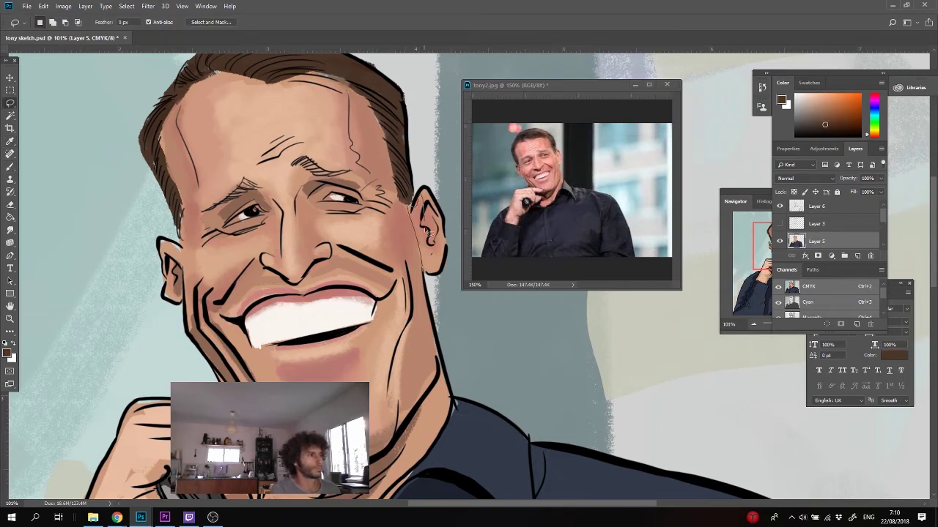
pyautogui.press('b')
pyautogui.hotkey('ctrl', 'd')
# - Outline the lower lip with the Lasso, brush it with a light pinkish peach and deselect it
pyautogui.press('l')
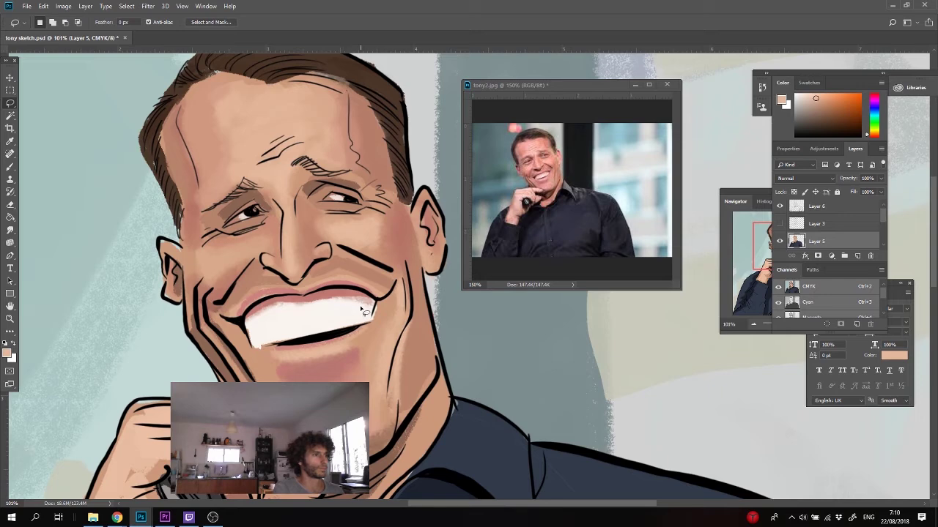
pyautogui.moveTo(356, 350); pyautogui.dragTo(279, 364)
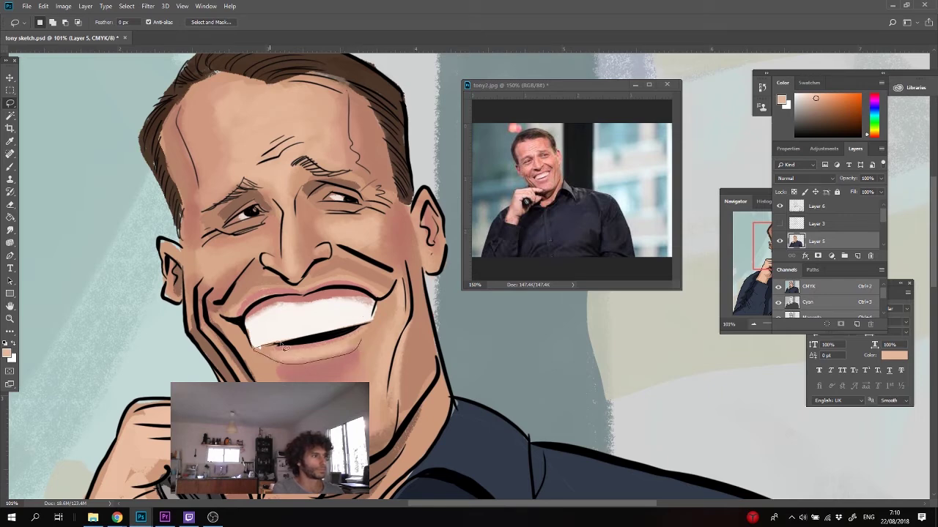
pyautogui.moveTo(284, 348); pyautogui.dragTo(279, 346)
pyautogui.press('b')
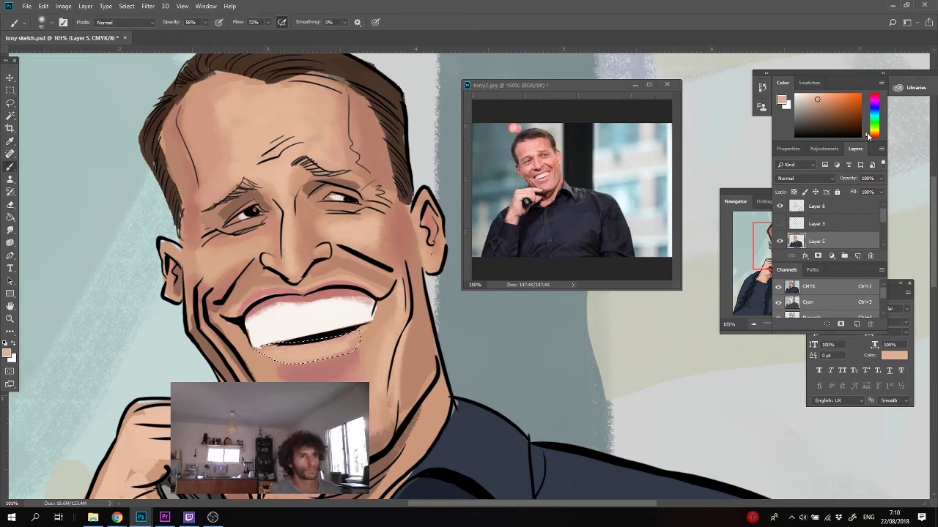
pyautogui.click(812, 96)
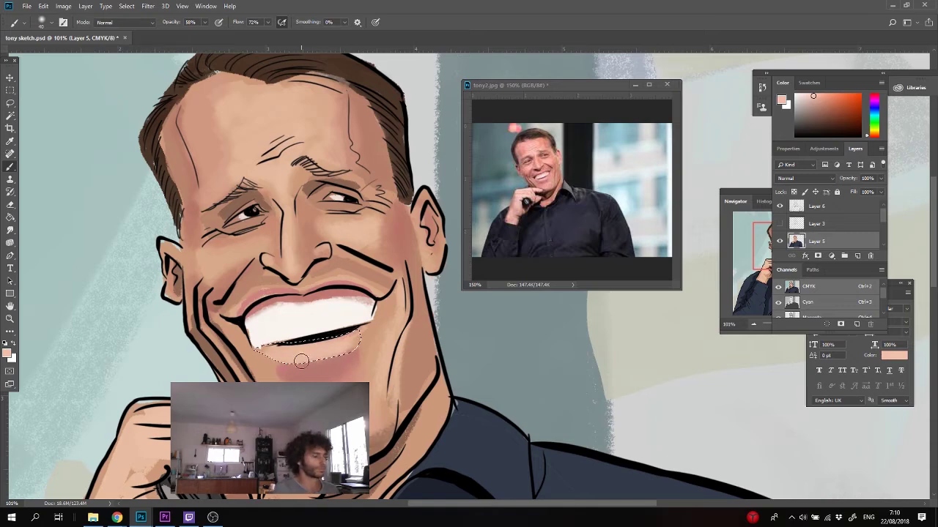
pyautogui.hotkey('ctrl', 'd')
# - Sample the chin and lip tones with a smaller brush and blend the reddish shadow beneath the lower lip
pyautogui.press('l')
pyautogui.press('b')
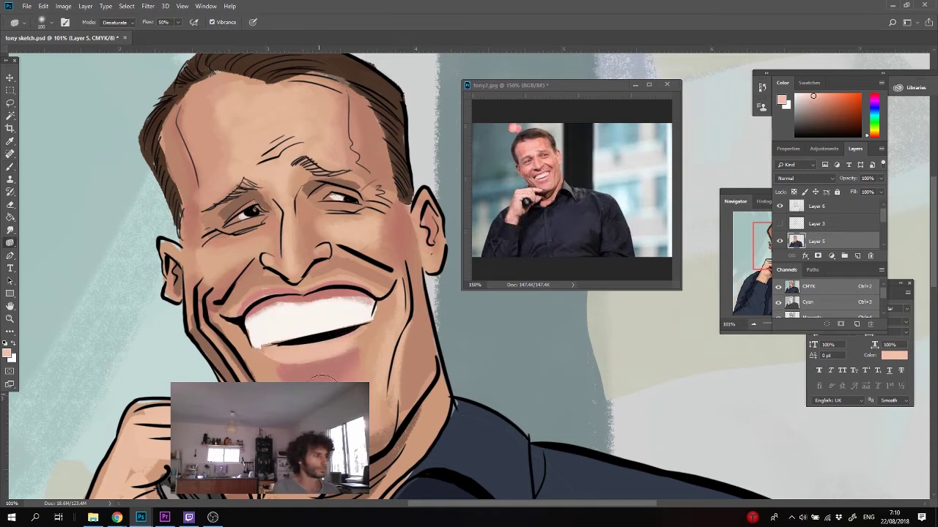
pyautogui.keyDown('alt'); pyautogui.click(355, 409); pyautogui.keyUp('alt')
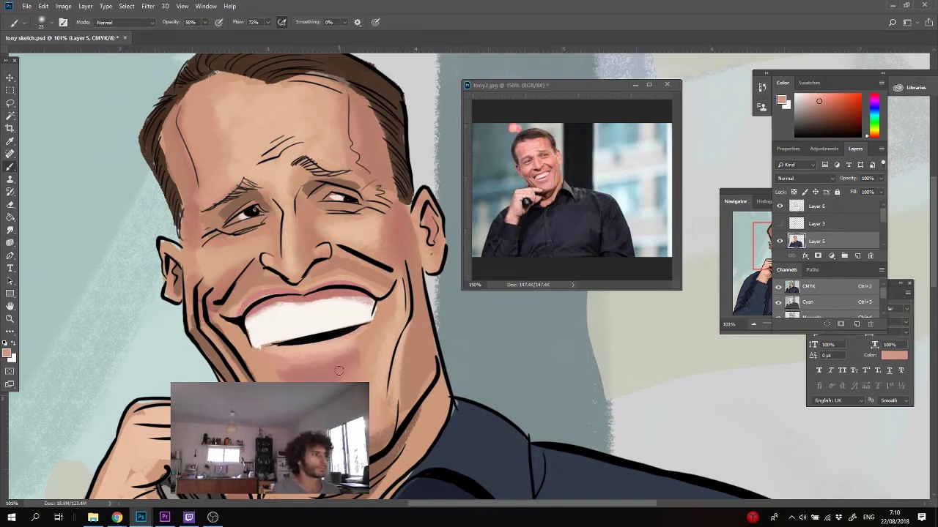
pyautogui.keyDown('alt'); pyautogui.click(300, 368); pyautogui.keyUp('alt')
pyautogui.keyDown('alt'); pyautogui.click(280, 353); pyautogui.keyUp('alt')
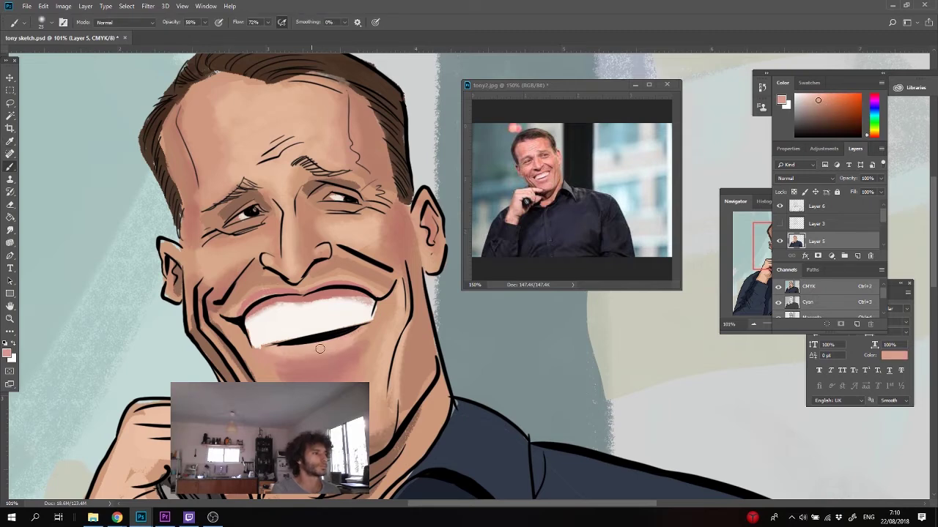
# - Outline the lower lip near the mouth corner with the Lasso and touch up the skin there in light peach
pyautogui.press('l')
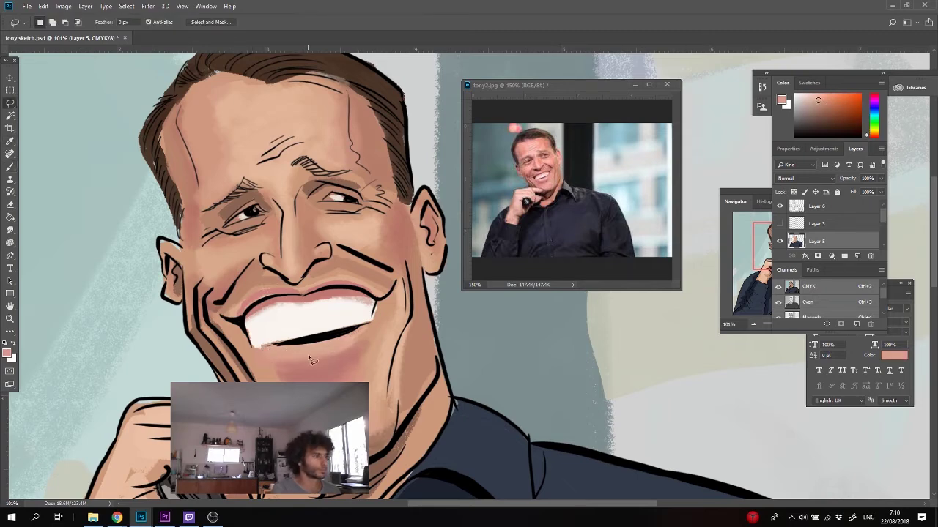
pyautogui.moveTo(253, 351); pyautogui.dragTo(301, 359)
pyautogui.press('b')
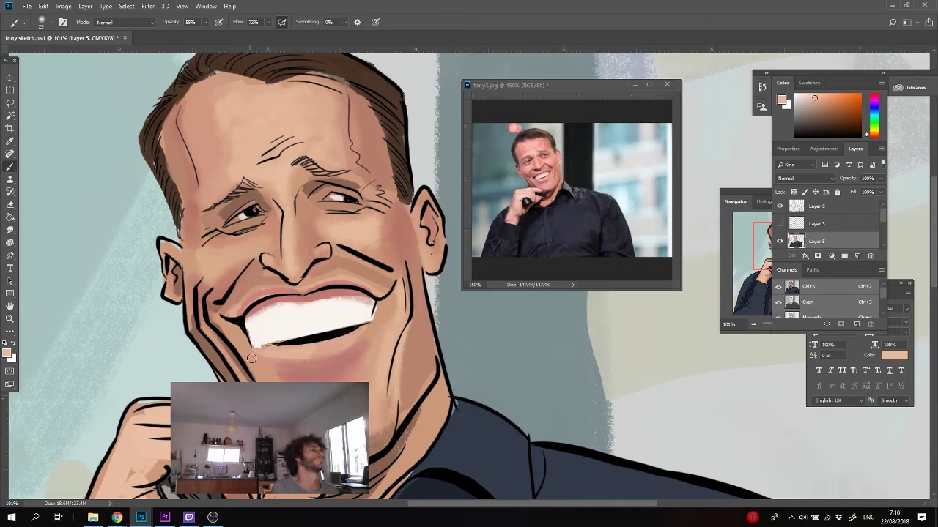
pyautogui.keyDown('alt'); pyautogui.click(285, 350); pyautogui.keyUp('alt')
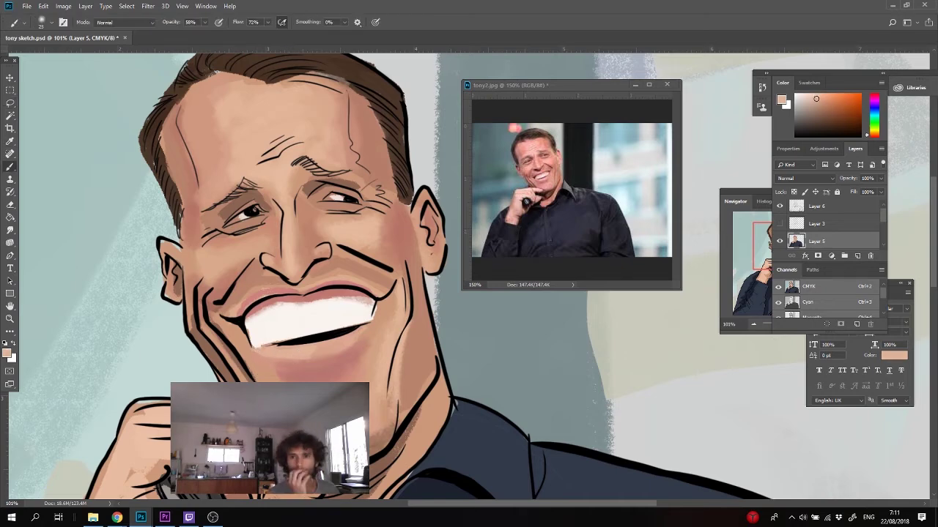
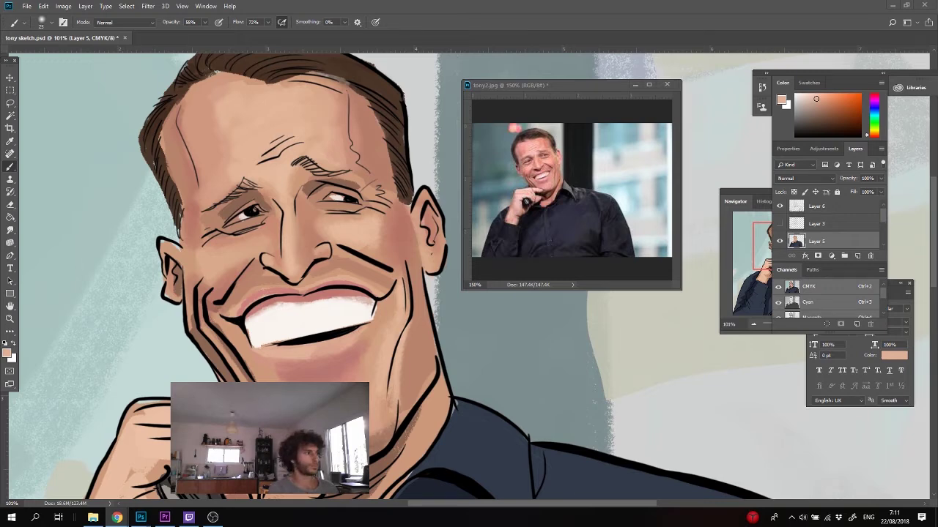
# - Select the creased cheek and jaw area on the face's left side and paint it with a sampled reddish-brown shadow
pyautogui.press('l')
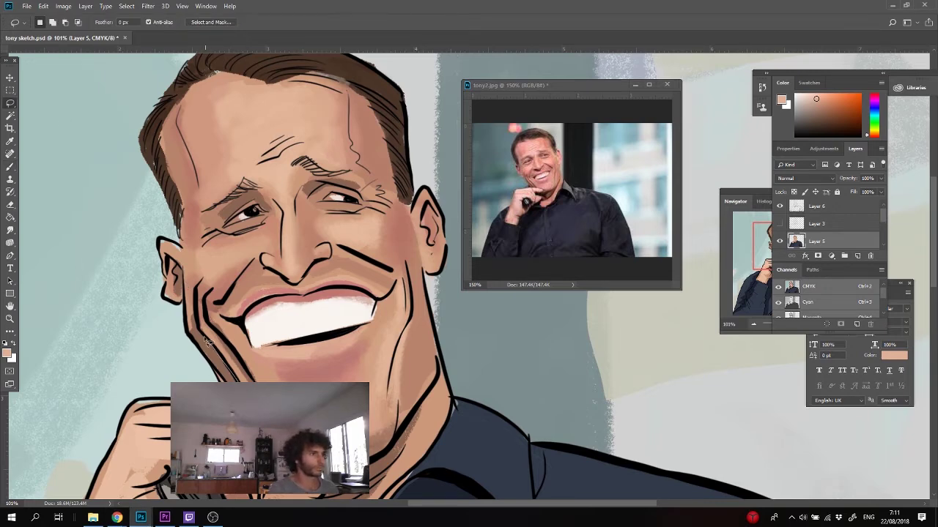
pyautogui.moveTo(211, 370); pyautogui.dragTo(220, 378)
pyautogui.press('i')
pyautogui.click(213, 360)
pyautogui.press('b')
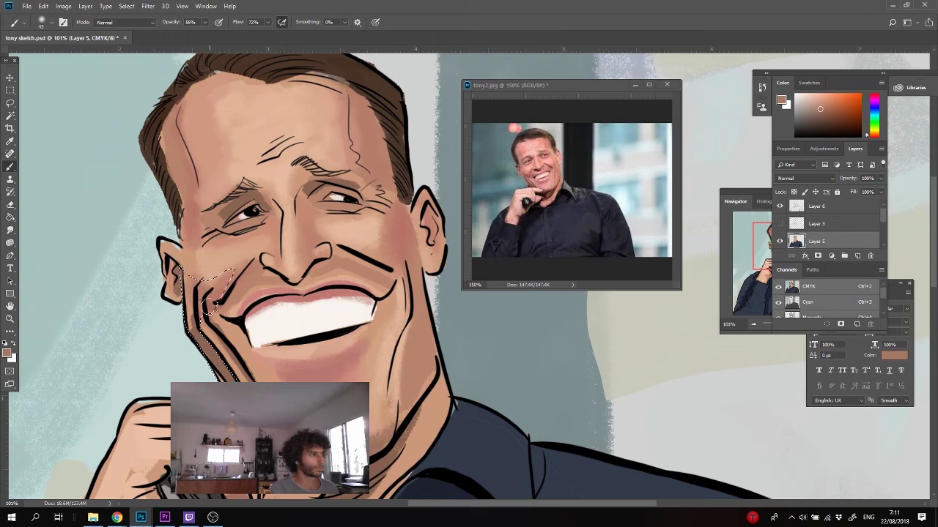
pyautogui.keyDown('alt'); pyautogui.click(215, 343); pyautogui.keyUp('alt')
pyautogui.moveTo(191, 286); pyautogui.dragTo(220, 368)
pyautogui.hotkey('ctrl', 'd')
# - Select the left cheek beside the smile line and brush it with a sampled skin tone
pyautogui.press('l')
pyautogui.moveTo(256, 254); pyautogui.dragTo(256, 254)
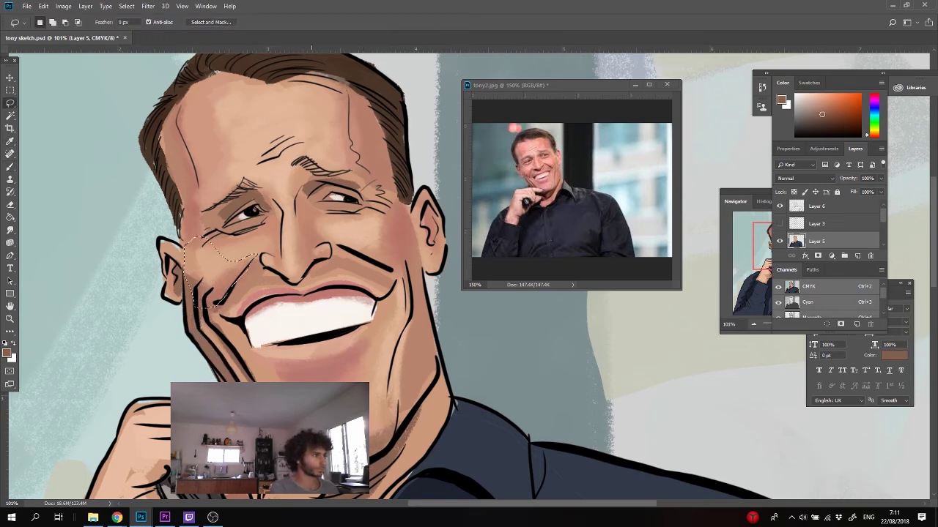
pyautogui.press('b')
pyautogui.keyDown('alt'); pyautogui.click(208, 261); pyautogui.keyUp('alt')
pyautogui.hotkey('ctrl', 'd')
# - Select the skin just below the left eye and blend it with a skin tone sampled from the cheek
pyautogui.press('l')
pyautogui.moveTo(265, 228)
pyautogui.mouseDown()
pyautogui.moveTo(213, 244)
pyautogui.moveTo(203, 261)
pyautogui.moveTo(235, 271)
pyautogui.moveTo(251, 246)
pyautogui.moveTo(213, 251)
pyautogui.moveTo(262, 230)
pyautogui.moveTo(220, 265)
pyautogui.mouseUp()
pyautogui.press('i')
pyautogui.click(223, 257)
pyautogui.press('b')
pyautogui.keyDown('alt'); pyautogui.click(223, 253); pyautogui.keyUp('alt')
pyautogui.hotkey('ctrl', 'd')
# - Select a patch of the forehead above the left eyebrow and brush in light skin tone
pyautogui.press('l')
pyautogui.moveTo(251, 167); pyautogui.dragTo(233, 175)
pyautogui.moveTo(233, 176); pyautogui.dragTo(245, 159)
pyautogui.press('b')
pyautogui.hotkey('ctrl', 'd')
# - Select the narrow left temple strip beside the hairline and paint it a muted greyish pink with a larger brush
pyautogui.press('l')
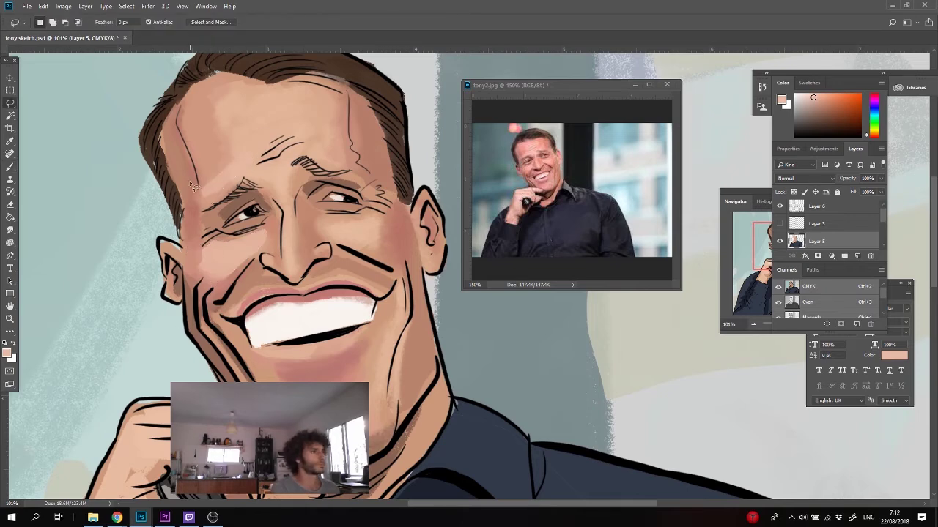
pyautogui.moveTo(165, 147); pyautogui.dragTo(193, 240)
pyautogui.click(804, 99)
pyautogui.press('b')
pyautogui.click(806, 101)
pyautogui.press(']')
pyautogui.press(']')
pyautogui.hotkey('ctrl', 'z')
pyautogui.click(808, 106)
pyautogui.moveTo(172, 123); pyautogui.dragTo(192, 240)
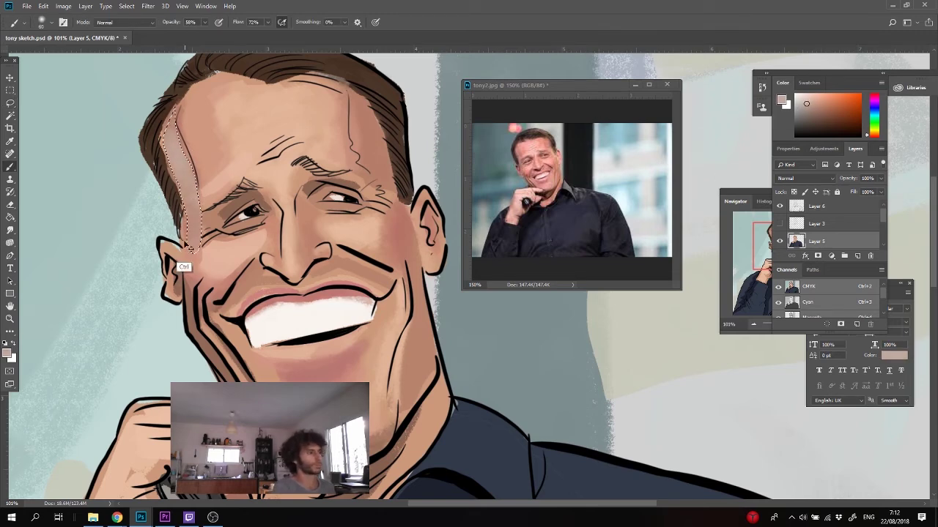
pyautogui.hotkey('ctrl', 'd')
# - Select the area from the left eye to the temple and blend it with a tone sampled from the temple
pyautogui.press('l')
pyautogui.moveTo(222, 234); pyautogui.dragTo(258, 201)
pyautogui.press('b')
pyautogui.keyDown('alt'); pyautogui.click(197, 203); pyautogui.keyUp('alt')
pyautogui.moveTo(211, 235); pyautogui.dragTo(186, 261)
pyautogui.hotkey('ctrl', 'd')
# - Select the right eye socket and shade around the eye with a sampled brownish skin tone
pyautogui.press('l')
pyautogui.moveTo(382, 194); pyautogui.dragTo(320, 175)
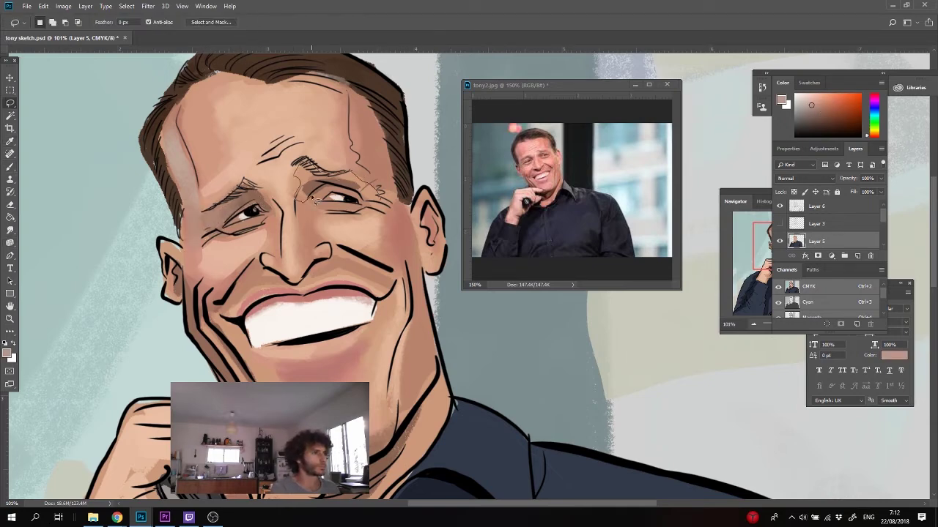
pyautogui.press('b')
pyautogui.keyDown('alt'); pyautogui.click(368, 192); pyautogui.keyUp('alt')
pyautogui.moveTo(380, 199)
pyautogui.mouseDown()
pyautogui.moveTo(345, 187)
pyautogui.moveTo(367, 192)
pyautogui.moveTo(315, 192)
pyautogui.mouseUp()
pyautogui.press('l')
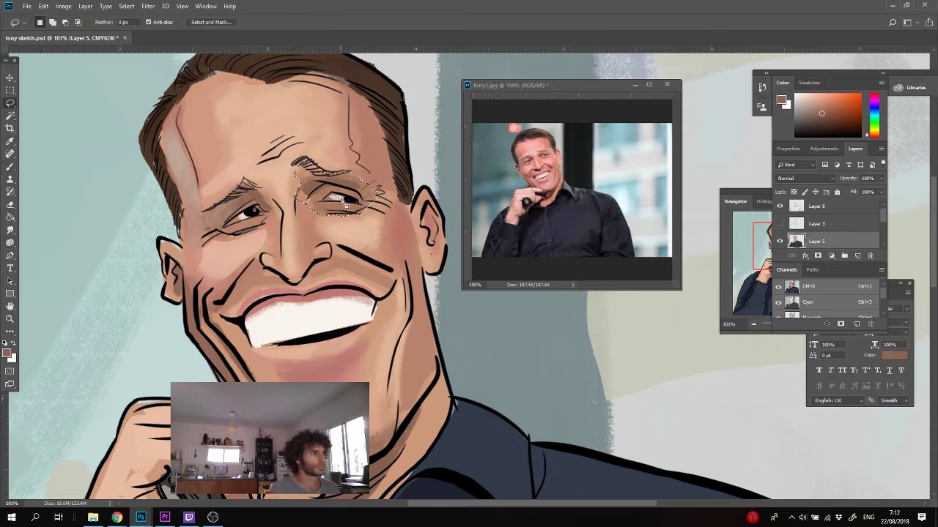
pyautogui.hotkey('ctrl', 'd')
# - Touch up the eyes with a sampled tone, confining the brush to a selection around the left eye
pyautogui.press('i')
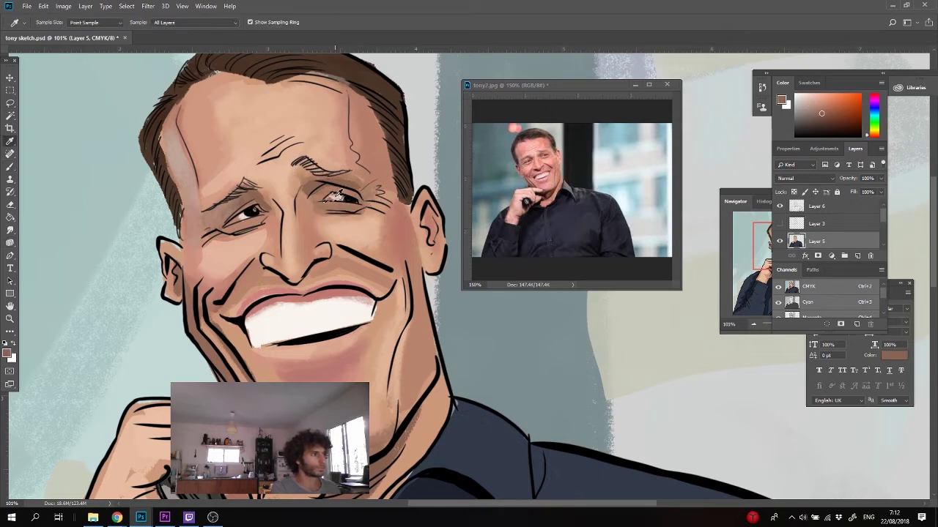
pyautogui.click(326, 203)
pyautogui.press('b')
pyautogui.press('l')
pyautogui.moveTo(250, 223)
pyautogui.mouseDown()
pyautogui.moveTo(257, 205)
pyautogui.moveTo(262, 222)
pyautogui.moveTo(255, 214)
pyautogui.mouseUp()
pyautogui.press('b')
# - Select the hair edge along the right temple and fill it with dark brown sampled from the hair
pyautogui.scroll(2, 227, 223)
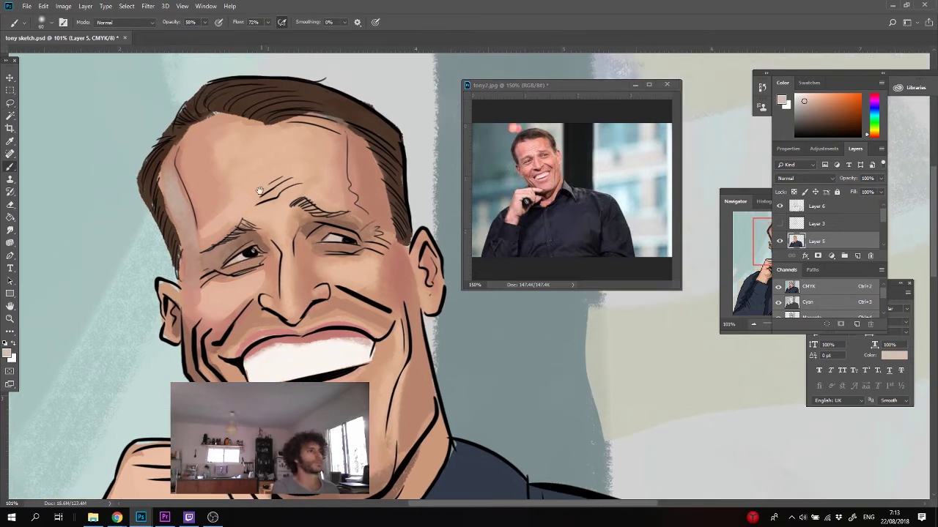
pyautogui.press('i')
pyautogui.click(344, 152)
pyautogui.press('l')
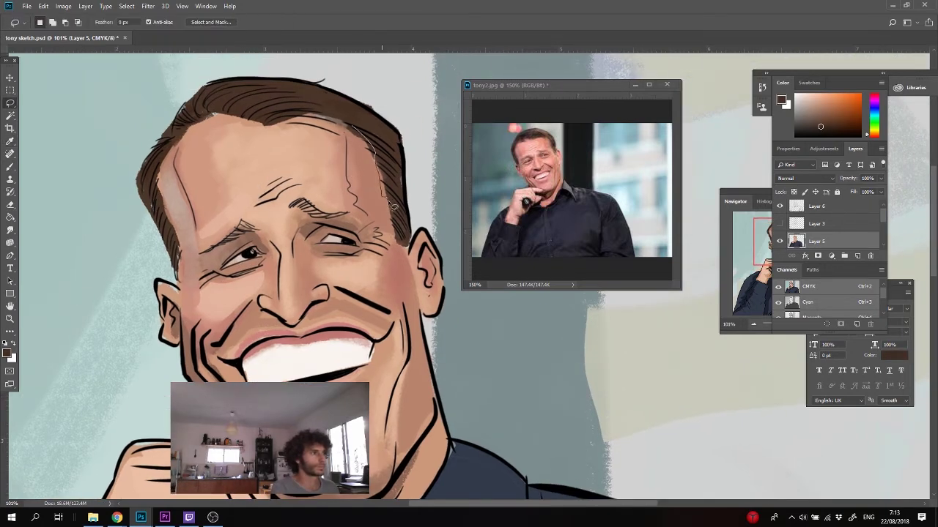
pyautogui.hotkey('alt', 'BackSpace')
pyautogui.hotkey('ctrl', 'd')
# - Select the hair on the right side of the head, paint it with a sampled tone, and save the document
pyautogui.moveTo(359, 139)
pyautogui.mouseDown()
pyautogui.moveTo(401, 212)
pyautogui.moveTo(395, 197)
pyautogui.mouseUp()
pyautogui.press('b')
pyautogui.keyDown('alt'); pyautogui.click(534, 134); pyautogui.keyUp('alt')
pyautogui.moveTo(395, 143)
pyautogui.mouseDown()
pyautogui.moveTo(406, 244)
pyautogui.moveTo(399, 220)
pyautogui.mouseUp()
pyautogui.hotkey('ctrl', 'd')
pyautogui.hotkey('ctrl', 's')
# - Sample a brown from the upper hair and brush it into a selected area of the hair
pyautogui.press('l')
pyautogui.press('i')
pyautogui.click(347, 103)
pyautogui.press('b')
pyautogui.hotkey('ctrl', 'd')
# - Select the left side hair and sideburn and darken them with a dark brown sampled from the hair
pyautogui.press('l')
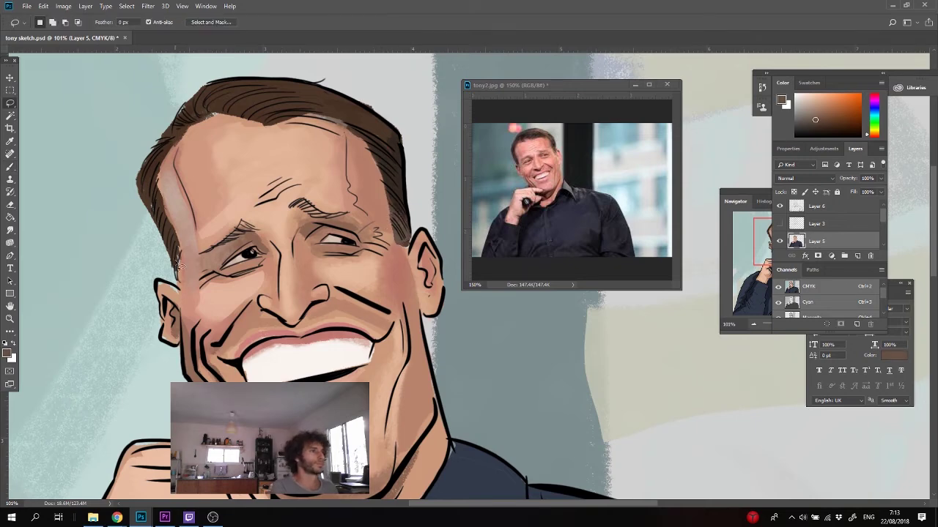
pyautogui.moveTo(178, 248); pyautogui.dragTo(187, 288)
pyautogui.press('i')
pyautogui.click(157, 163)
pyautogui.press('b')
pyautogui.moveTo(161, 167)
pyautogui.mouseDown()
pyautogui.moveTo(172, 274)
pyautogui.moveTo(146, 156)
pyautogui.mouseUp()
pyautogui.hotkey('ctrl', 'd')
# - Select a band across the top of the hair and paint it a lighter sampled brown
pyautogui.press('l')
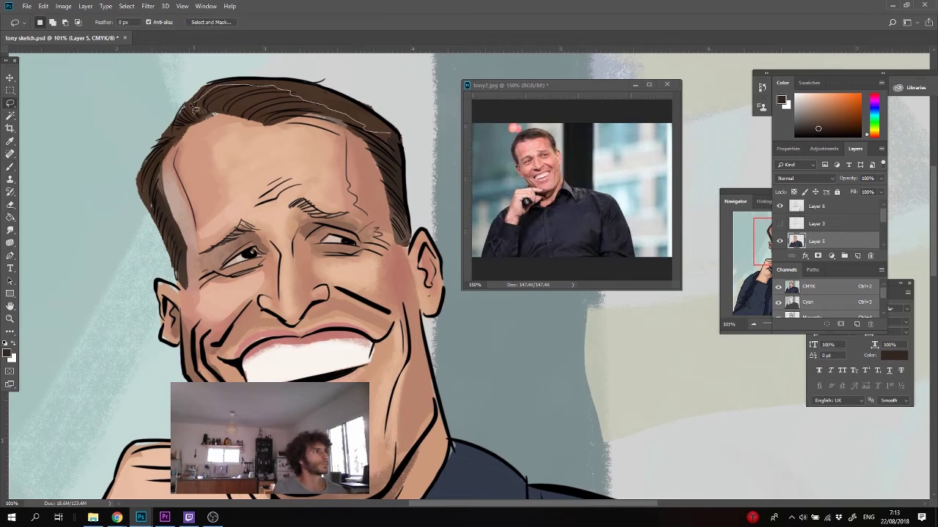
pyautogui.moveTo(331, 95); pyautogui.dragTo(338, 99)
pyautogui.press('i')
pyautogui.click(368, 115)
pyautogui.press('b')
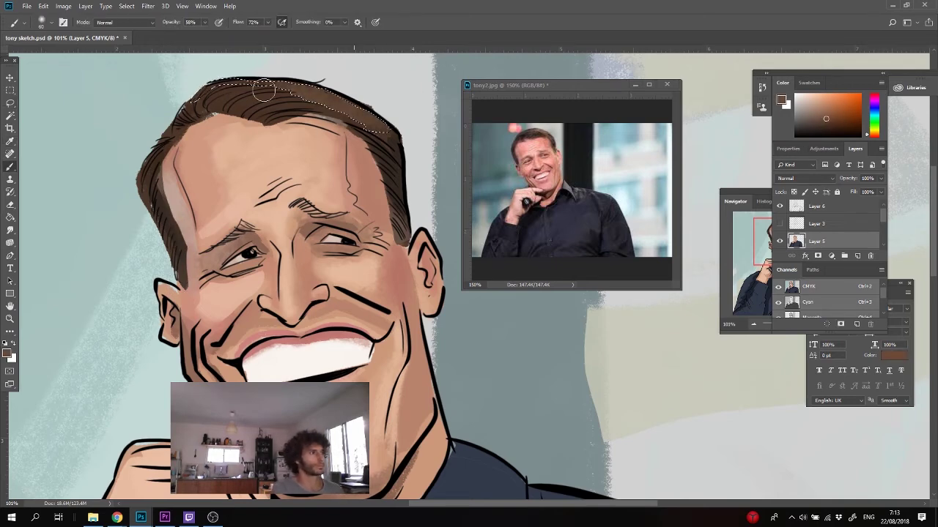
pyautogui.hotkey('ctrl', 'd')
# - Select the right temple between the hairline and forehead crease and paint it with a reddish tone sampled from the cheek
pyautogui.press('i')
pyautogui.click(377, 130)
pyautogui.press('b')
pyautogui.moveTo(378, 133)
pyautogui.mouseDown()
pyautogui.moveTo(326, 117)
pyautogui.moveTo(377, 222)
pyautogui.mouseUp()
pyautogui.press('i')
pyautogui.press('l')
pyautogui.press('i')
pyautogui.click(398, 266)
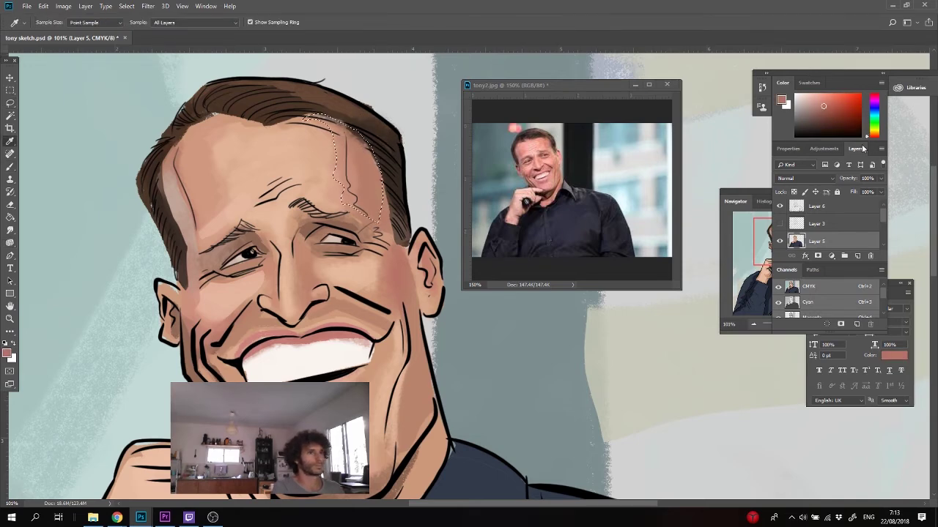
pyautogui.press('b')
pyautogui.moveTo(357, 131); pyautogui.dragTo(356, 192)
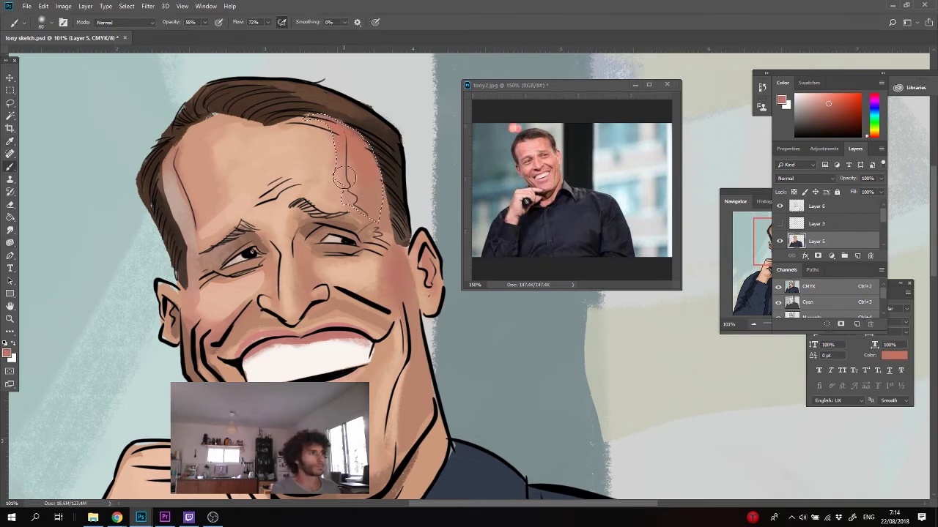
pyautogui.hotkey('ctrl', 'd')
# - Brush sampled reddish skin tones across the right side of the forehead above the eyebrow
pyautogui.keyDown('alt'); pyautogui.click(349, 201); pyautogui.keyUp('alt')
pyautogui.moveTo(343, 189)
pyautogui.mouseDown()
pyautogui.moveTo(337, 137)
pyautogui.moveTo(293, 177)
pyautogui.mouseUp()
pyautogui.press('l')
pyautogui.press('b')
pyautogui.keyDown('alt'); pyautogui.click(353, 153); pyautogui.keyUp('alt')
pyautogui.moveTo(322, 145)
pyautogui.mouseDown()
pyautogui.moveTo(288, 187)
pyautogui.moveTo(281, 175)
pyautogui.mouseUp()
pyautogui.press('l')
pyautogui.click(259, 155)
pyautogui.press('e')
pyautogui.press('i')
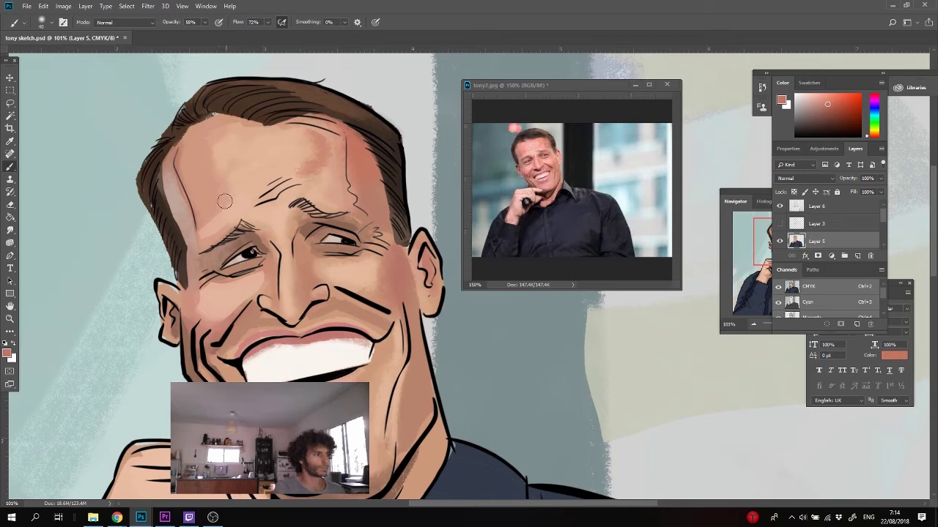
# - Blend the left side and middle of the forehead with sampled light and warm skin tones
pyautogui.keyDown('alt'); pyautogui.click(249, 178); pyautogui.keyUp('alt')
pyautogui.moveTo(231, 186)
pyautogui.mouseDown()
pyautogui.moveTo(209, 208)
pyautogui.moveTo(202, 170)
pyautogui.mouseUp()
pyautogui.keyDown('alt'); pyautogui.click(329, 153); pyautogui.keyUp('alt')
pyautogui.keyDown('alt'); pyautogui.click(222, 169); pyautogui.keyUp('alt')
pyautogui.click(208, 150)
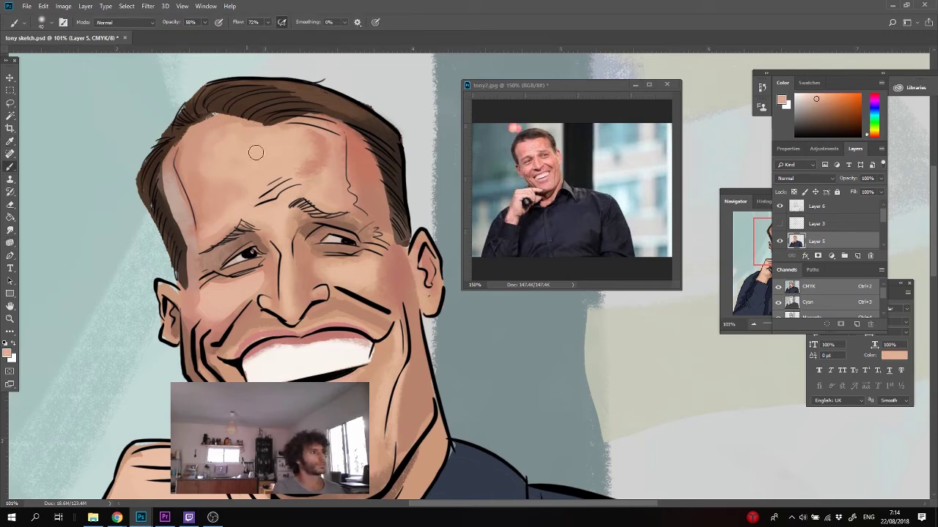
pyautogui.moveTo(297, 170); pyautogui.dragTo(314, 179)
pyautogui.press('l')
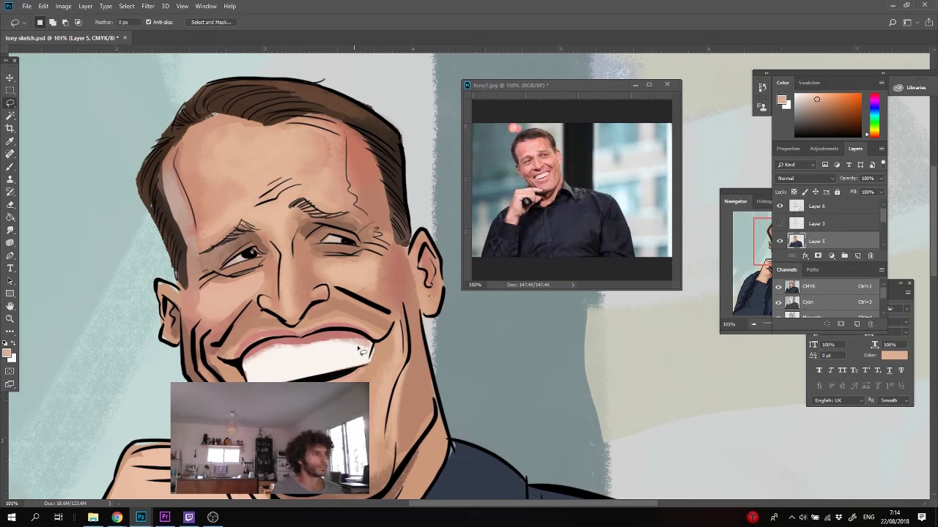
# - Select a scalloped gum line above the upper teeth and paint it with a pink sampled from the lip
pyautogui.hotkey('ctrl', 'd')
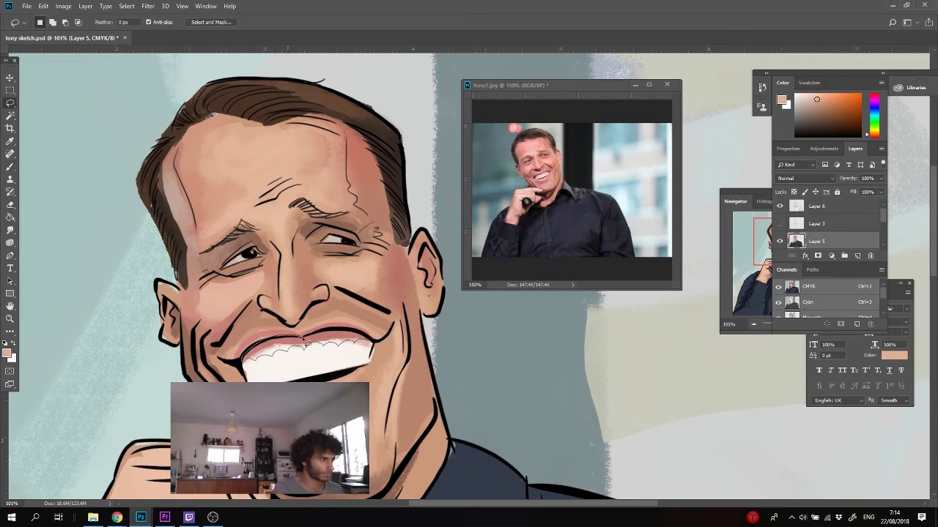
pyautogui.press('b')
pyautogui.keyDown('alt'); pyautogui.click(347, 336); pyautogui.keyUp('alt')
pyautogui.moveTo(379, 351)
pyautogui.mouseDown()
pyautogui.moveTo(343, 345)
pyautogui.moveTo(362, 340)
pyautogui.moveTo(275, 352)
pyautogui.moveTo(288, 345)
pyautogui.moveTo(236, 376)
pyautogui.moveTo(255, 381)
pyautogui.moveTo(366, 345)
pyautogui.mouseUp()
pyautogui.keyDown('alt'); pyautogui.click(258, 352); pyautogui.keyUp('alt')
pyautogui.hotkey('ctrl', 'd')
# - Select the right side of the chin, brush it with sampled pinkish skin tones, and adjust the colour towards light orange-pink
pyautogui.press('l')
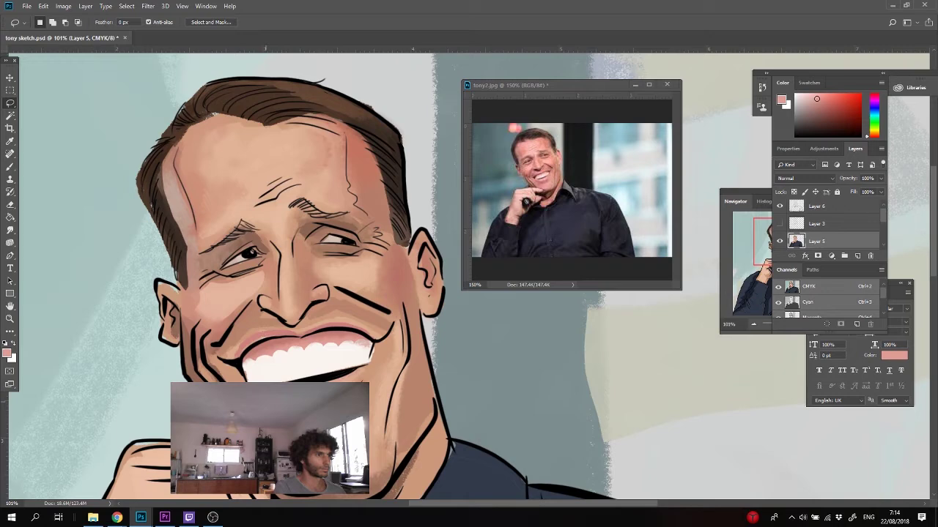
pyautogui.press('b')
pyautogui.keyDown('alt'); pyautogui.click(360, 382); pyautogui.keyUp('alt')
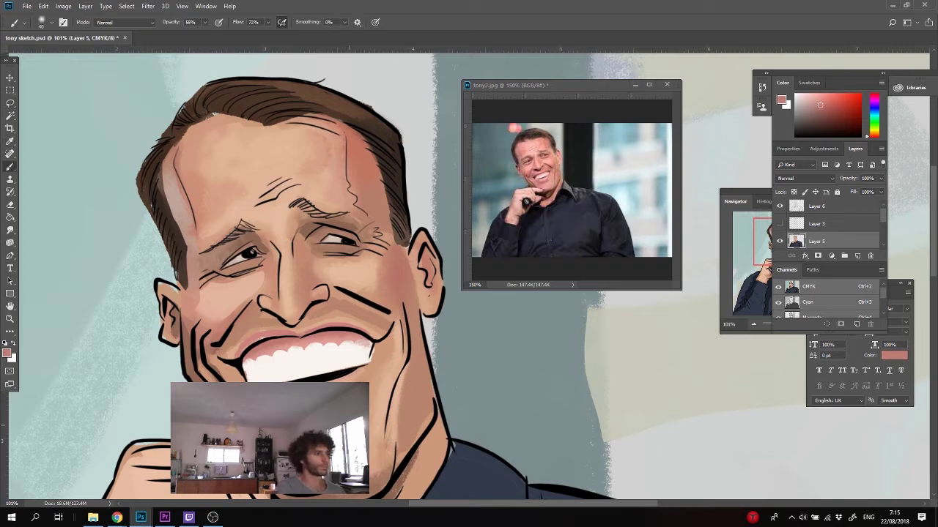
pyautogui.press('l')
pyautogui.press('b')
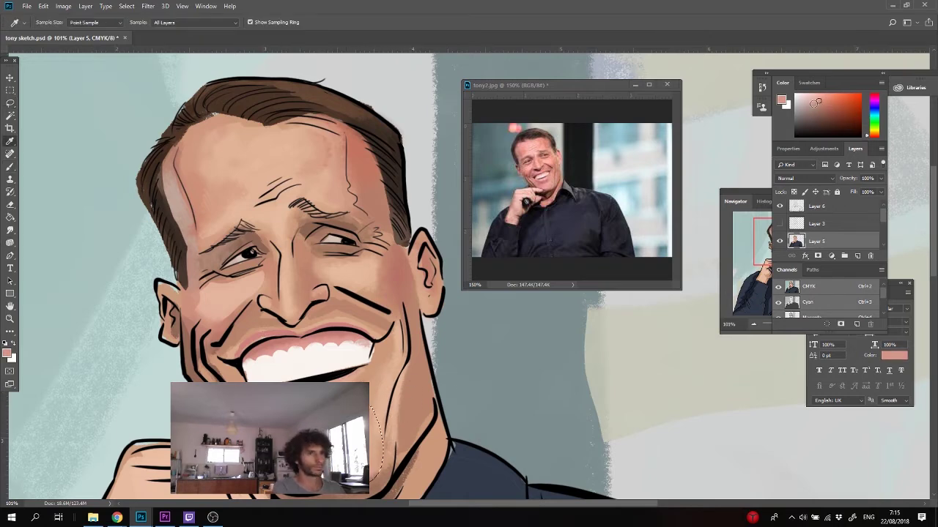
pyautogui.keyDown('alt'); pyautogui.click(380, 395); pyautogui.keyUp('alt')
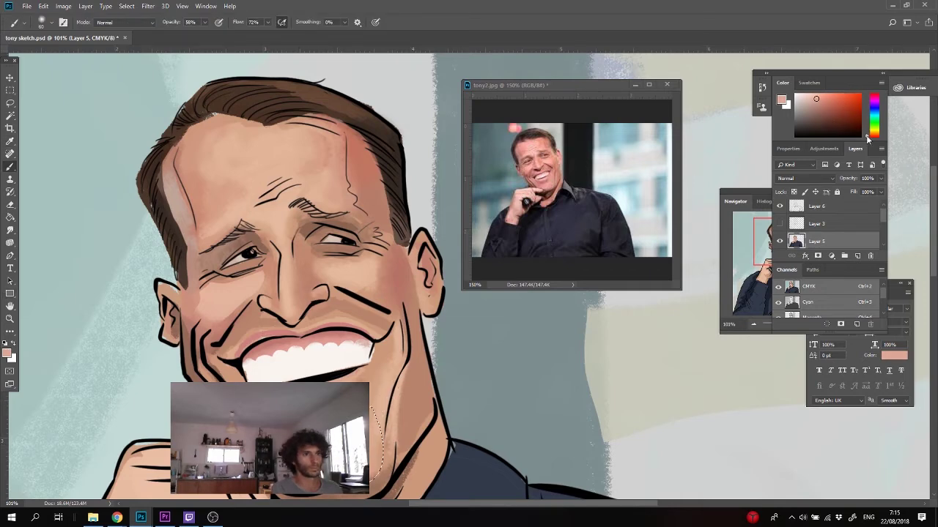
pyautogui.moveTo(827, 114); pyautogui.dragTo(815, 100)
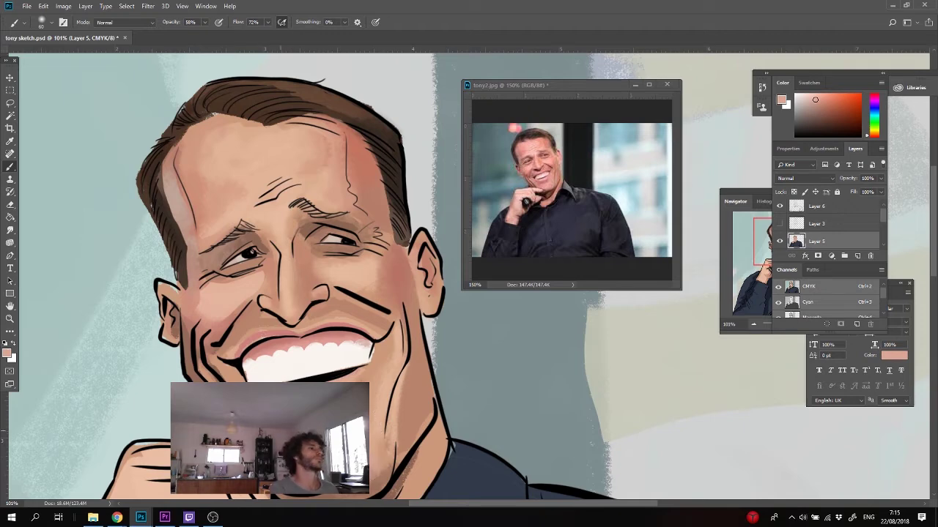
pyautogui.moveTo(814, 100); pyautogui.dragTo(819, 101)
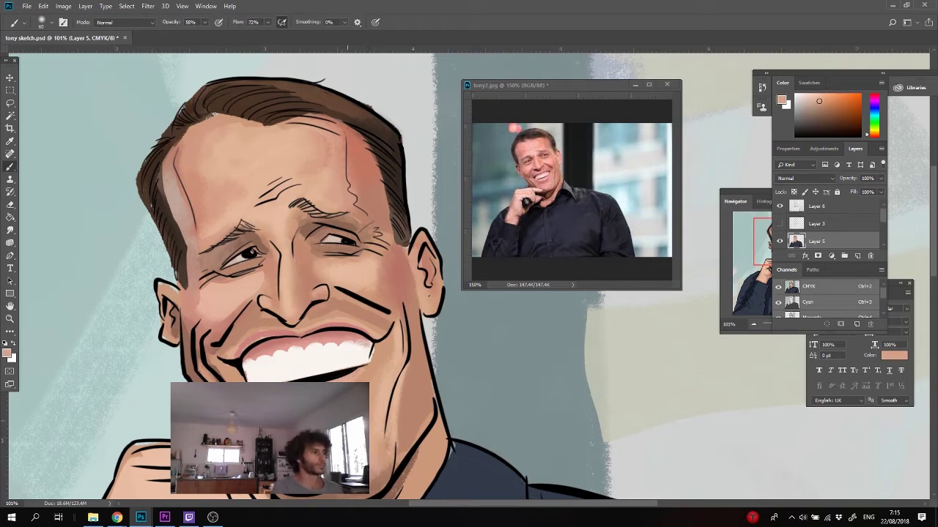
# - Shade the crease between the right mouth corner and jaw with sampled skin and brown tones
pyautogui.keyDown('alt'); pyautogui.click(382, 354); pyautogui.keyUp('alt')
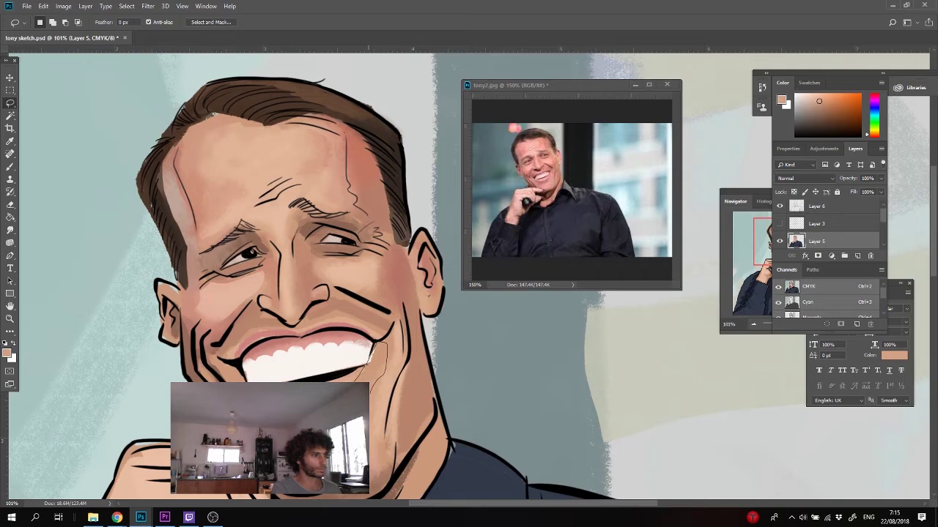
pyautogui.press('l')
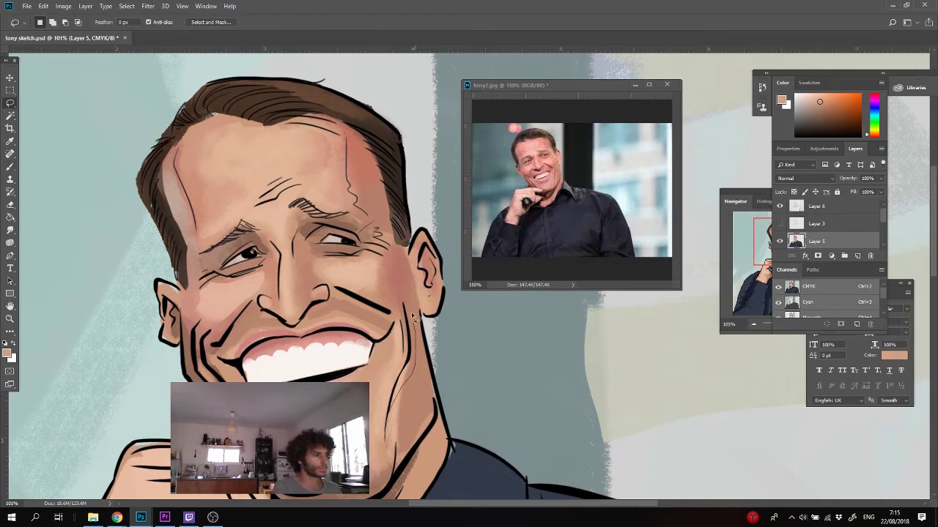
pyautogui.press('b')
pyautogui.keyDown('alt'); pyautogui.click(402, 269); pyautogui.keyUp('alt')
pyautogui.keyDown('alt'); pyautogui.click(380, 488); pyautogui.keyUp('alt')
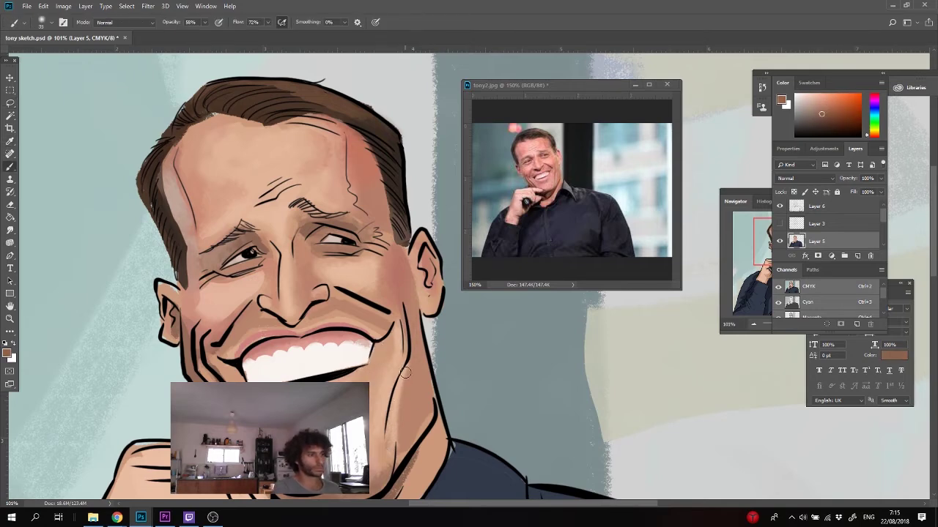
pyautogui.keyDown('alt'); pyautogui.click(395, 373); pyautogui.keyUp('alt')
pyautogui.moveTo(406, 379); pyautogui.dragTo(389, 441)
# - Enlarge the brush and paint shadows along the right jawline and neck with sampled brown skin tones
pyautogui.press(']')
pyautogui.press(']')
pyautogui.press(']')
pyautogui.moveTo(405, 396)
pyautogui.mouseDown()
pyautogui.moveTo(404, 466)
pyautogui.moveTo(446, 349)
pyautogui.moveTo(450, 279)
pyautogui.mouseUp()
pyautogui.keyDown('alt'); pyautogui.click(429, 404); pyautogui.keyUp('alt')
pyautogui.keyDown('alt'); pyautogui.click(421, 354); pyautogui.keyUp('alt')
pyautogui.moveTo(442, 324); pyautogui.dragTo(381, 408)
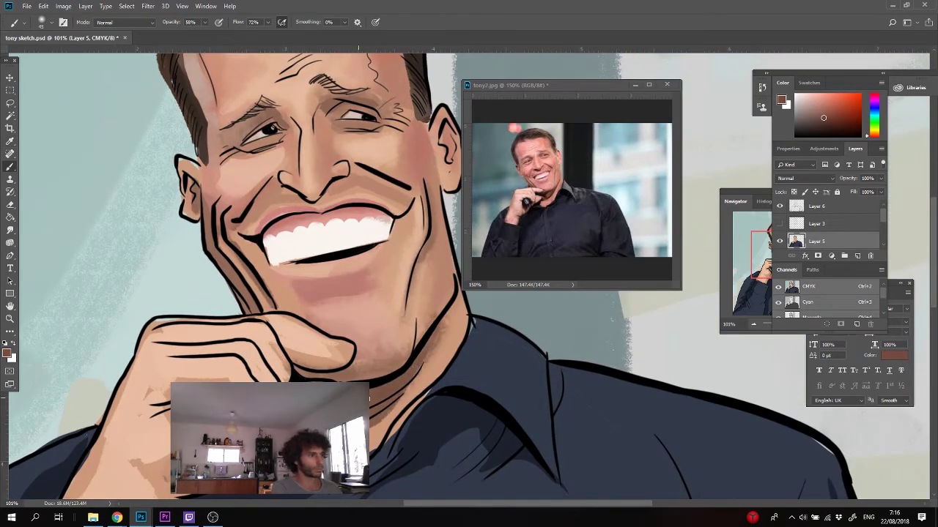
pyautogui.keyDown('alt'); pyautogui.click(421, 373); pyautogui.keyUp('alt')
pyautogui.moveTo(452, 313); pyautogui.dragTo(411, 377)
# - Paint the selected neck strip beside the collar with sampled skin tone and the collar edge with sampled dark navy
pyautogui.keyDown('alt'); pyautogui.click(401, 404); pyautogui.keyUp('alt')
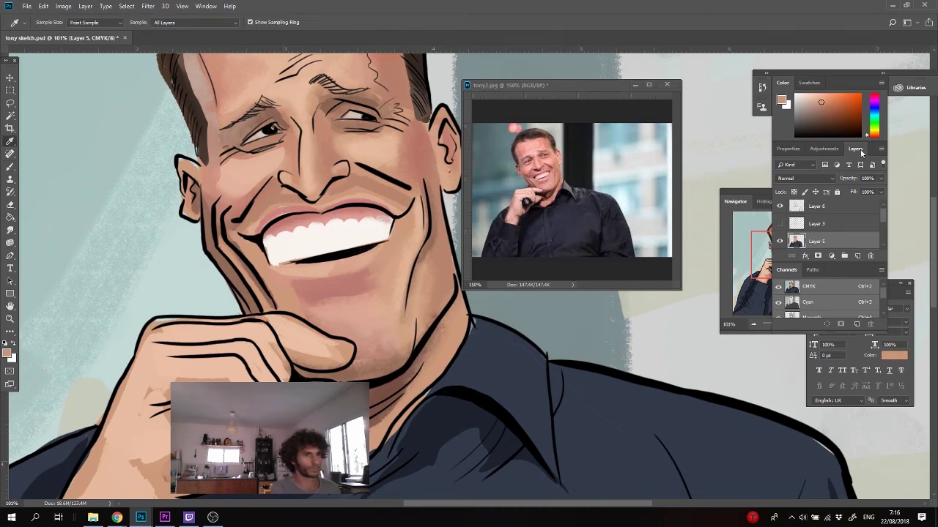
pyautogui.press('l')
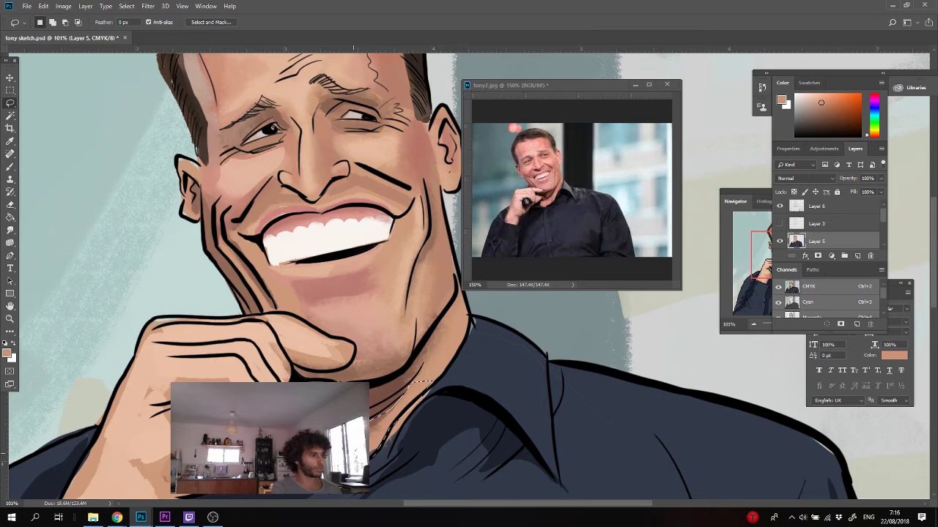
pyautogui.press('b')
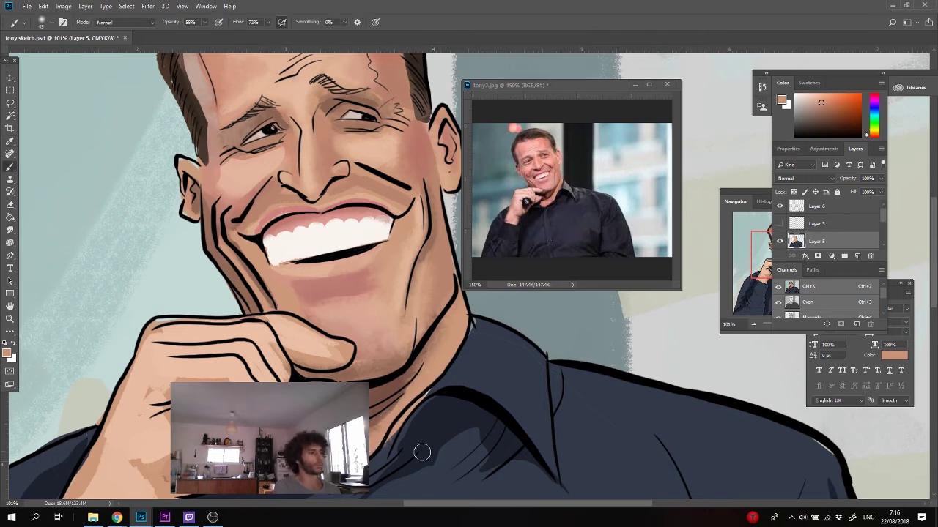
pyautogui.keyDown('alt'); pyautogui.click(393, 435); pyautogui.keyUp('alt')
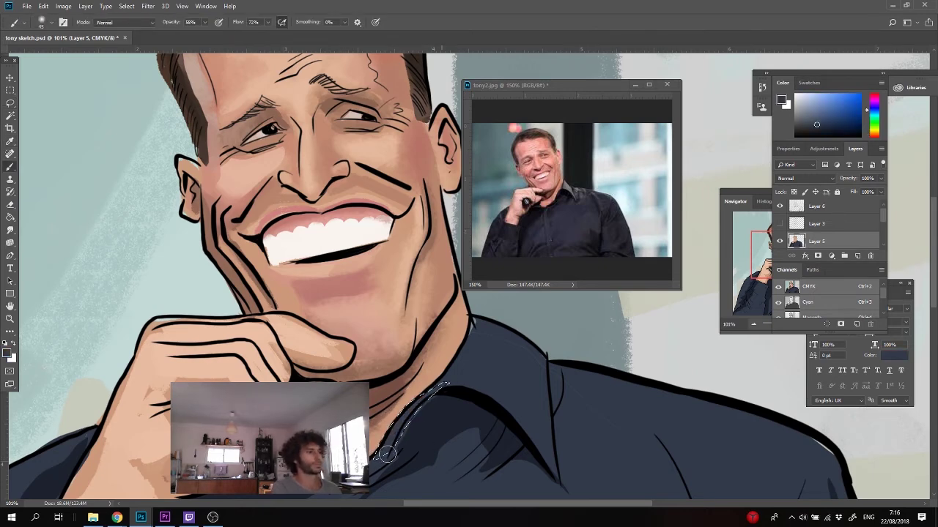
pyautogui.press('l')
# - Select the lower edge of the chin and brush it and the adjoining neck with sampled light skin tones
pyautogui.press('b')
pyautogui.keyDown('alt'); pyautogui.click(277, 345); pyautogui.keyUp('alt')
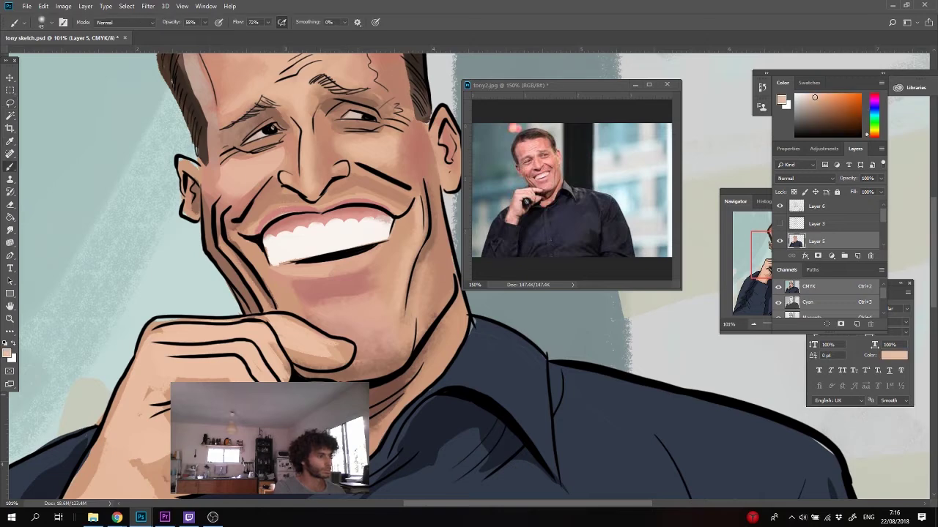
pyautogui.press('l')
pyautogui.moveTo(414, 338); pyautogui.dragTo(349, 370)
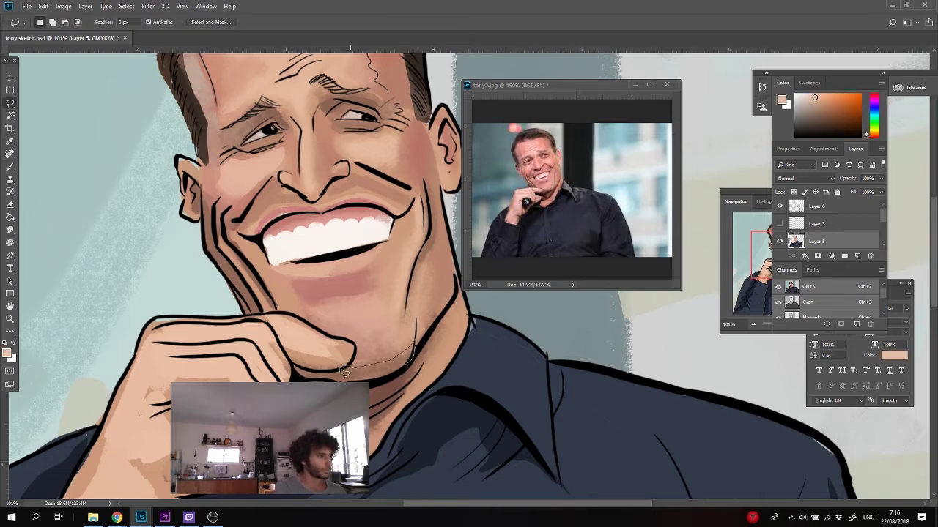
pyautogui.press('b')
pyautogui.moveTo(410, 363)
pyautogui.mouseDown()
pyautogui.moveTo(415, 340)
pyautogui.moveTo(304, 375)
pyautogui.moveTo(339, 375)
pyautogui.mouseUp()
pyautogui.keyDown('alt'); pyautogui.click(389, 376); pyautogui.keyUp('alt')
pyautogui.moveTo(412, 278)
pyautogui.mouseDown()
pyautogui.moveTo(428, 385)
pyautogui.moveTo(398, 420)
pyautogui.mouseUp()
# - Paint brown into both eyebrows with a smaller brush and a colour sampled from the face
pyautogui.keyDown('alt'); pyautogui.click(392, 192); pyautogui.keyUp('alt')
pyautogui.press('[')
pyautogui.press('[')
pyautogui.press('[')
pyautogui.press('[')
pyautogui.moveTo(350, 229)
pyautogui.mouseDown()
pyautogui.moveTo(309, 223)
pyautogui.moveTo(369, 237)
pyautogui.mouseUp()
pyautogui.press('[')
pyautogui.moveTo(255, 248); pyautogui.dragTo(215, 268)
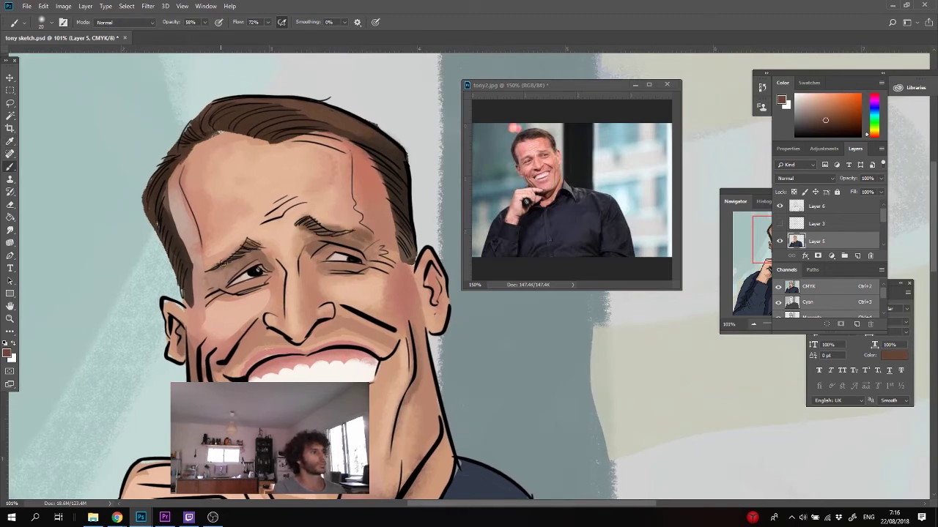
pyautogui.moveTo(298, 332); pyautogui.dragTo(306, 293)
# - Shade the nostrils and underside of the nose with a sampled, muted brown and a very small brush
pyautogui.keyDown('alt'); pyautogui.click(280, 296); pyautogui.keyUp('alt')
pyautogui.click(819, 121)
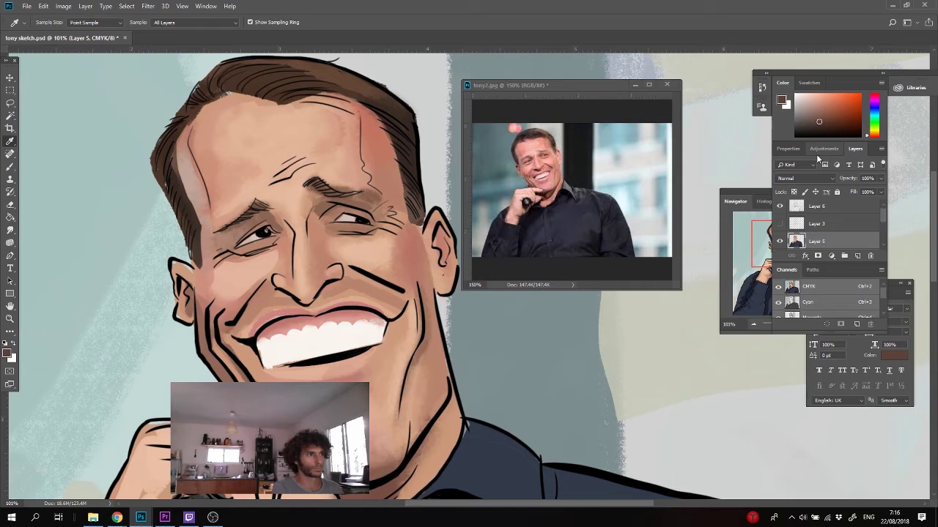
pyautogui.press('[')
pyautogui.press('[')
pyautogui.press('[')
pyautogui.press('[')
pyautogui.press('[')
pyautogui.moveTo(309, 304); pyautogui.dragTo(272, 285)
# - Shift the colour to red, enlarge the brush, and redden both cheeks and the smile creases
pyautogui.click(872, 137)
pyautogui.press(']')
pyautogui.press(']')
pyautogui.press(']')
pyautogui.moveTo(407, 293); pyautogui.dragTo(342, 268)
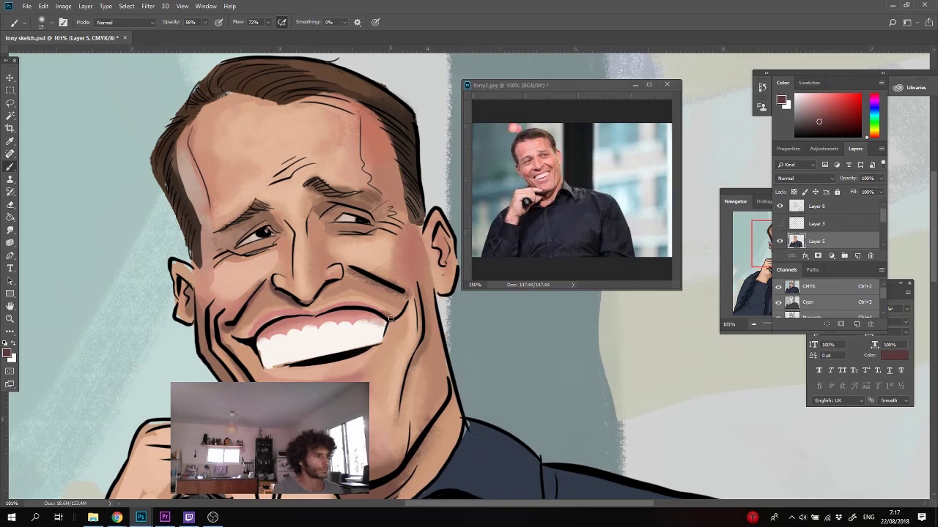
pyautogui.keyDown('alt'); pyautogui.click(214, 314); pyautogui.keyUp('alt')
pyautogui.moveTo(411, 286); pyautogui.dragTo(422, 273)
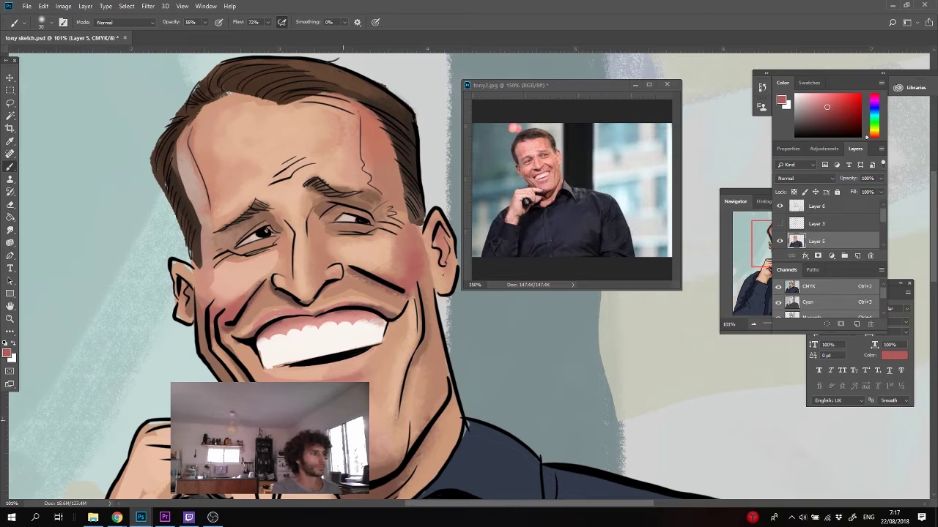
# - Brush muted pink and sampled skin tone onto the chin, and fill the small selected area where the neck meets the collar
pyautogui.click(810, 109)
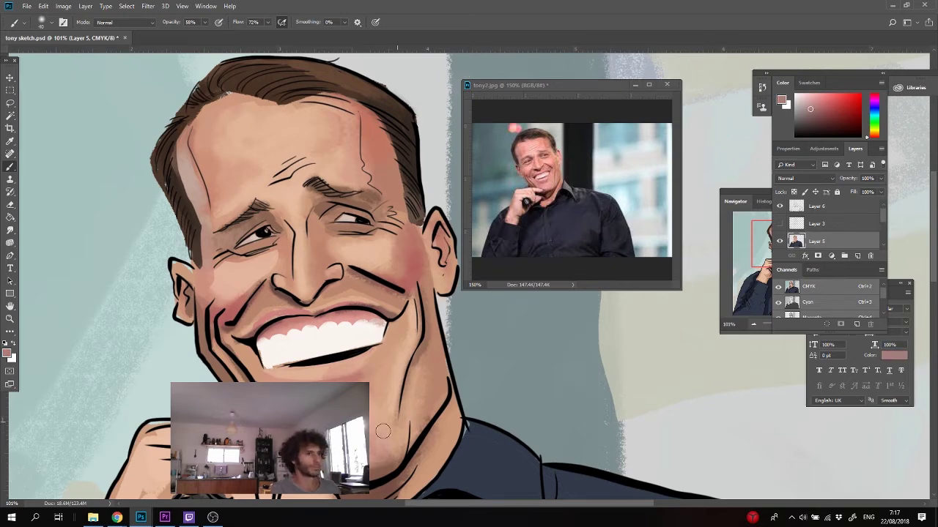
pyautogui.keyDown('alt'); pyautogui.click(376, 469); pyautogui.keyUp('alt')
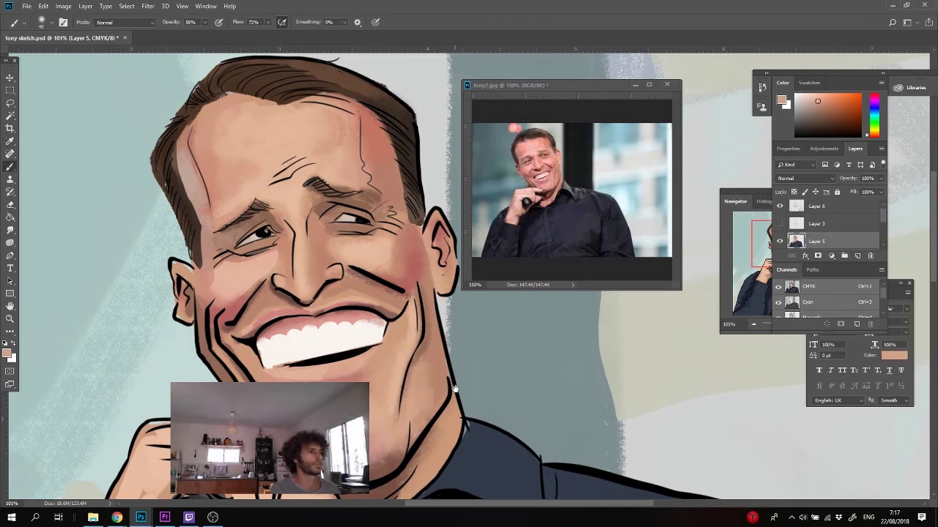
pyautogui.scroll(-3, 447, 374)
pyautogui.click(470, 357)
pyautogui.press('l')
pyautogui.moveTo(470, 356)
pyautogui.mouseDown()
pyautogui.moveTo(623, 469)
pyautogui.moveTo(446, 393)
pyautogui.moveTo(456, 353)
pyautogui.mouseUp()
pyautogui.press('g')
pyautogui.hotkey('ctrl', 'd')
# - Brush the thumb and back of the fist with sampled pink and light skin tones
pyautogui.press('i')
pyautogui.click(324, 323)
pyautogui.press('b')
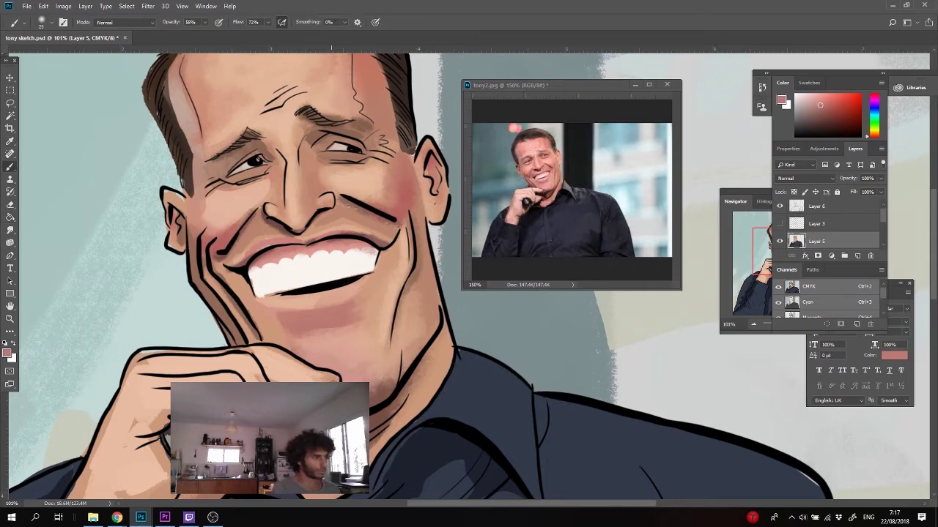
pyautogui.keyDown('alt'); pyautogui.click(317, 381); pyautogui.keyUp('alt')
pyautogui.keyDown('alt'); pyautogui.click(250, 344); pyautogui.keyUp('alt')
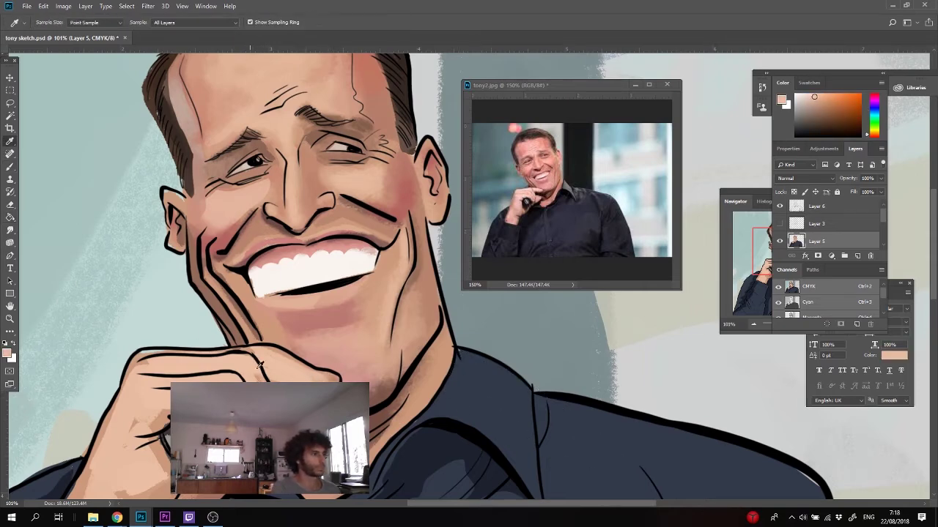
pyautogui.press('i')
pyautogui.click(301, 373)
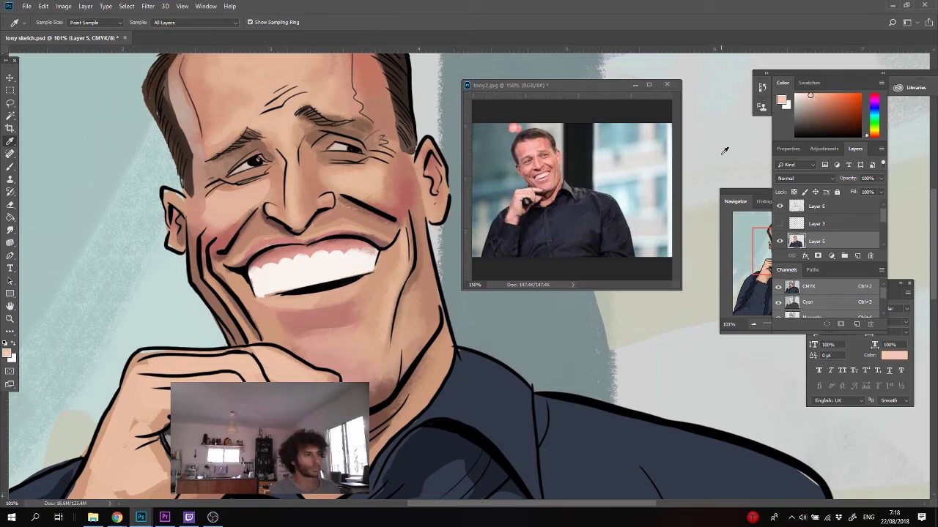
pyautogui.press('b')
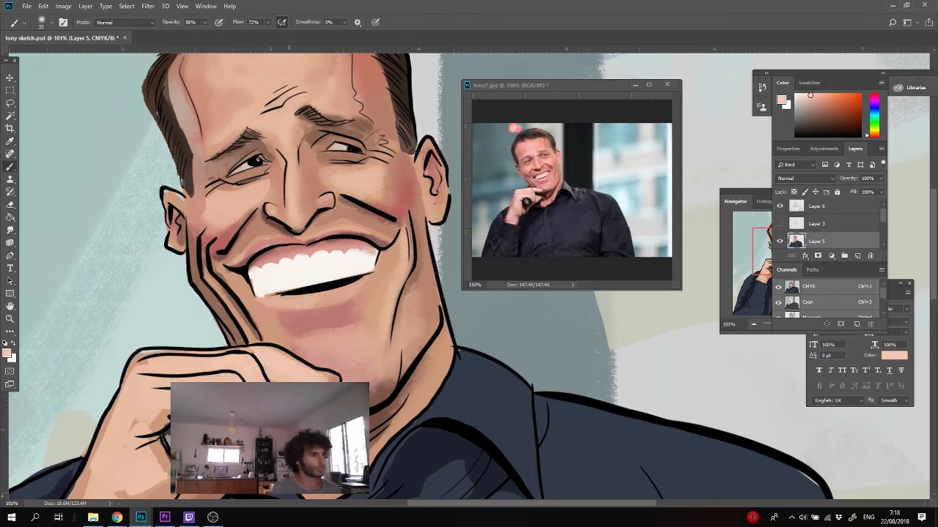
pyautogui.keyDown('alt'); pyautogui.click(228, 358); pyautogui.keyUp('alt')
pyautogui.keyDown('alt'); pyautogui.click(219, 358); pyautogui.keyUp('alt')
pyautogui.moveTo(135, 372); pyautogui.dragTo(214, 324)
# - Switch to Layer 6 and draw thin black knuckle and finger creases with the small Hard Round Pressure Size brush
pyautogui.hotkey('alt', ']')
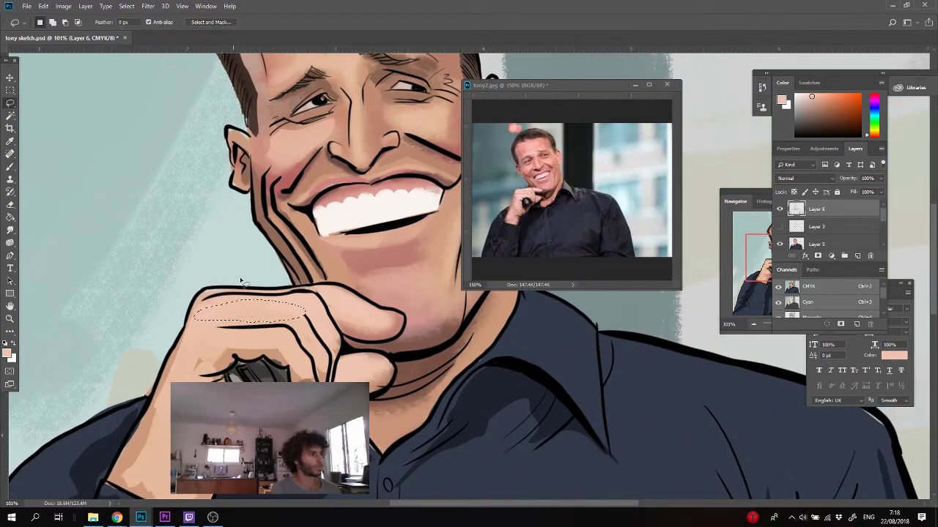
pyautogui.keyDown('alt'); pyautogui.click(281, 326); pyautogui.keyUp('alt')
pyautogui.rightClick(167, 214)
pyautogui.doubleClick(99, 98)
pyautogui.click(45, 23)
pyautogui.doubleClick(98, 98)
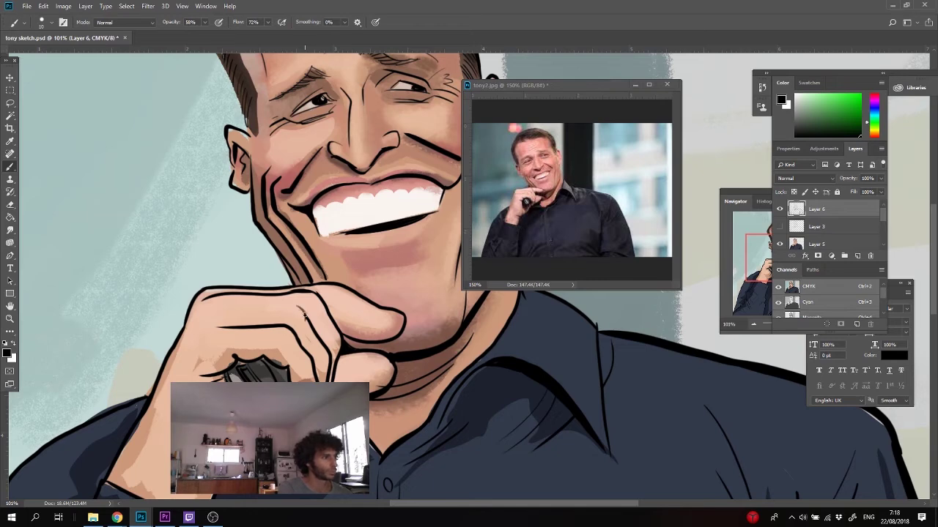
pyautogui.moveTo(207, 305); pyautogui.dragTo(307, 310)
pyautogui.press('[')
pyautogui.press('[')
pyautogui.press('[')
pyautogui.press('[')
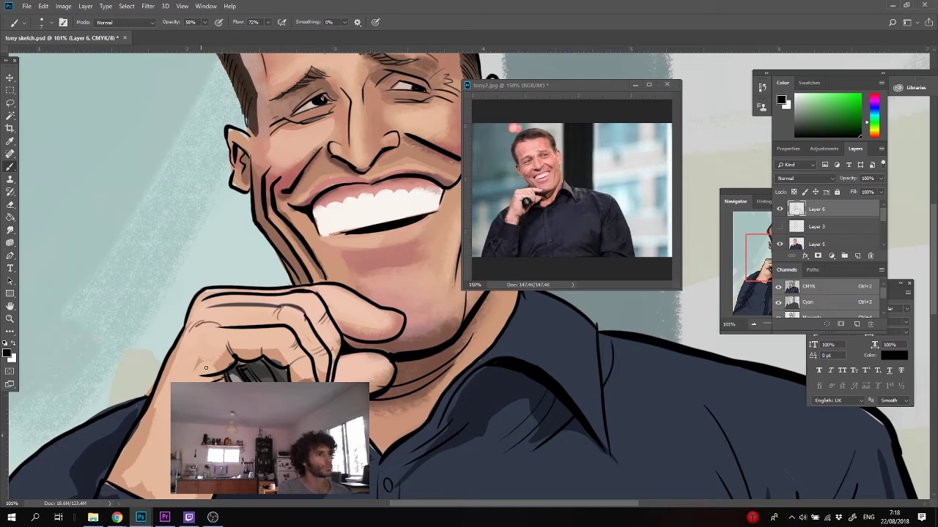
# - Return to Layer 5 and shade the selected skin beside the microphone with sampled reddish brown tones
pyautogui.press('v')
pyautogui.click(272, 424)
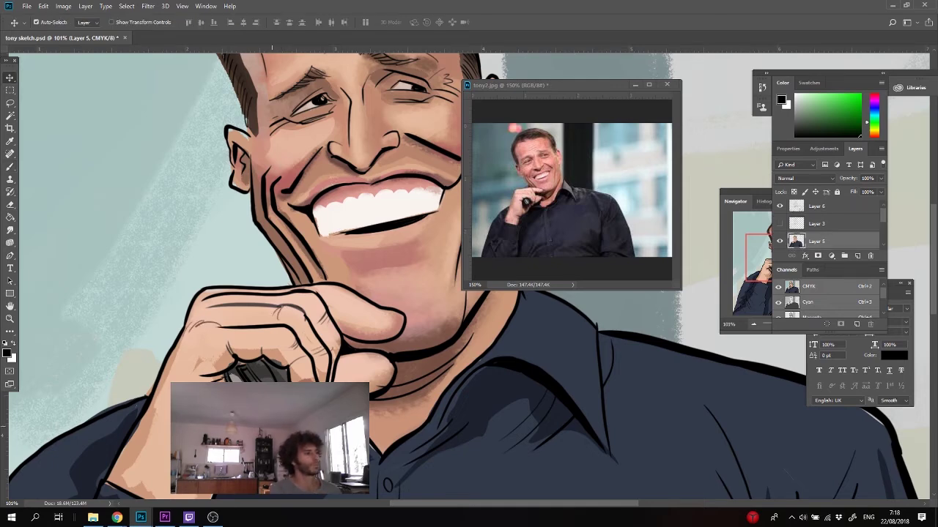
pyautogui.press('l')
pyautogui.press('b')
pyautogui.keyDown('alt'); pyautogui.click(227, 377); pyautogui.keyUp('alt')
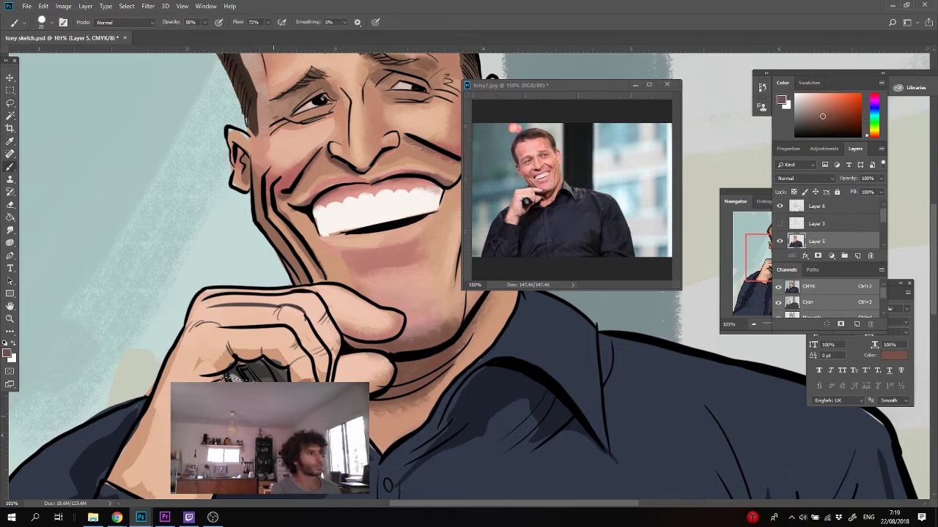
pyautogui.hotkey('ctrl', 'd')
pyautogui.hotkey('ctrl', 's')
pyautogui.keyDown('alt'); pyautogui.click(286, 425); pyautogui.keyUp('alt')
pyautogui.press(']')
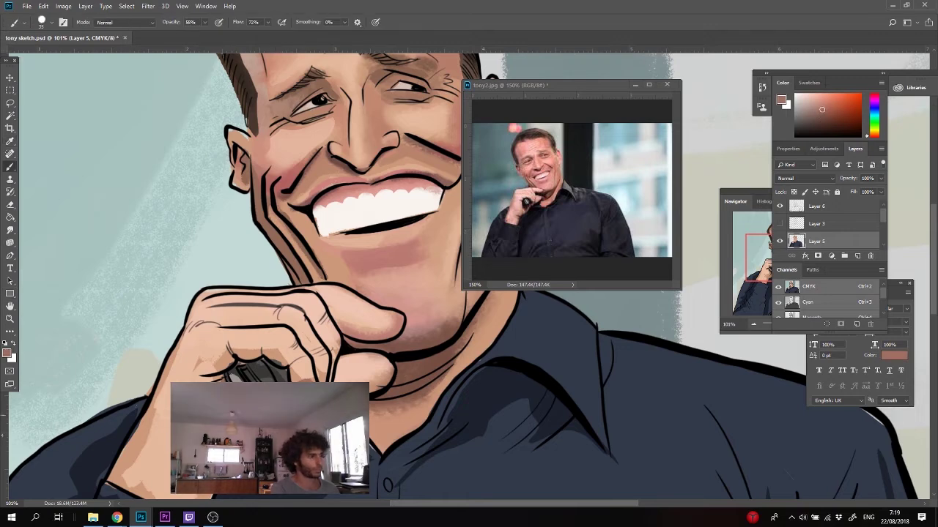
# - Switch to the 27 px chalk brush from M Brushes and mix a dark reddish brown for the hand shadows
pyautogui.press('l')
pyautogui.keyDown('alt'); pyautogui.click(298, 371); pyautogui.keyUp('alt')
pyautogui.keyDown('alt'); pyautogui.click(222, 360); pyautogui.keyUp('alt')
pyautogui.click(813, 130)
pyautogui.click(51, 22)
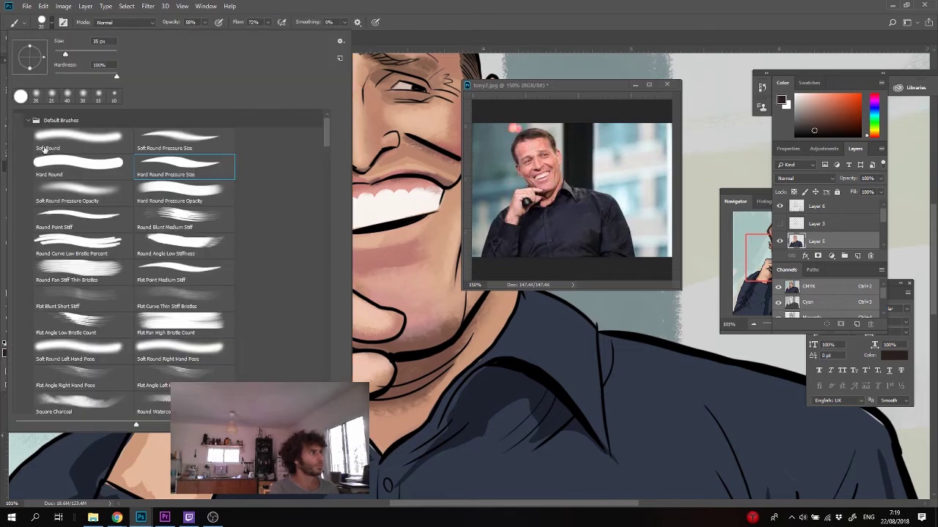
pyautogui.moveTo(326, 140); pyautogui.dragTo(342, 226)
pyautogui.click(156, 328)
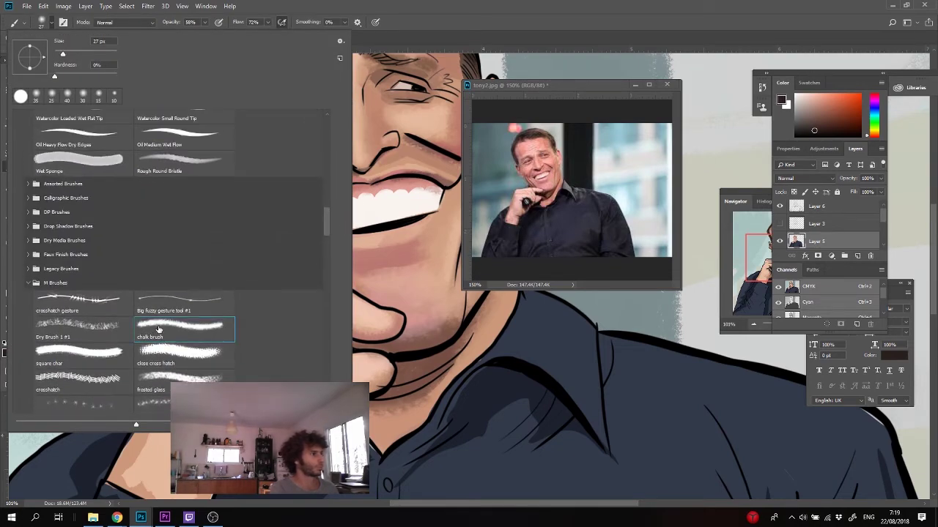
pyautogui.click(436, 239)
pyautogui.keyDown('alt'); pyautogui.click(337, 164); pyautogui.keyUp('alt')
pyautogui.keyDown('alt'); pyautogui.click(336, 164); pyautogui.keyUp('alt')
pyautogui.keyDown('alt'); pyautogui.click(337, 166); pyautogui.keyUp('alt')
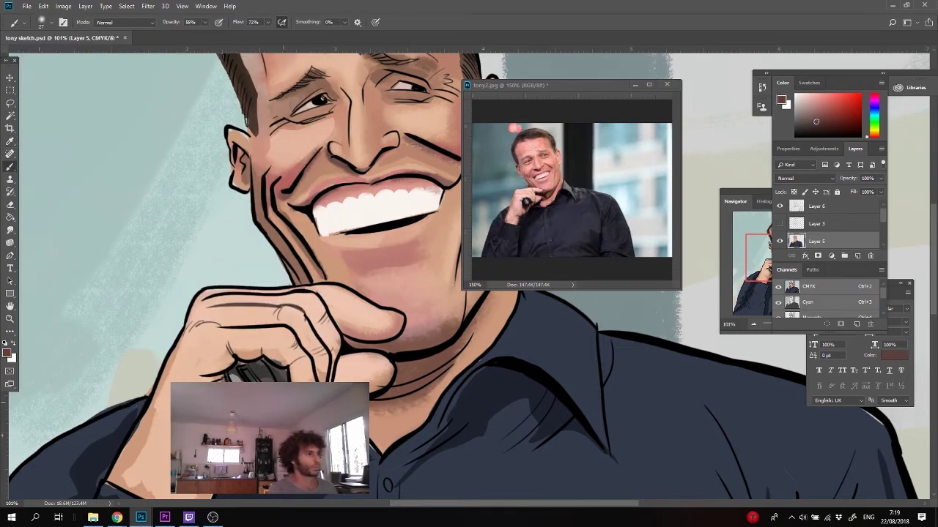
pyautogui.click(824, 124)
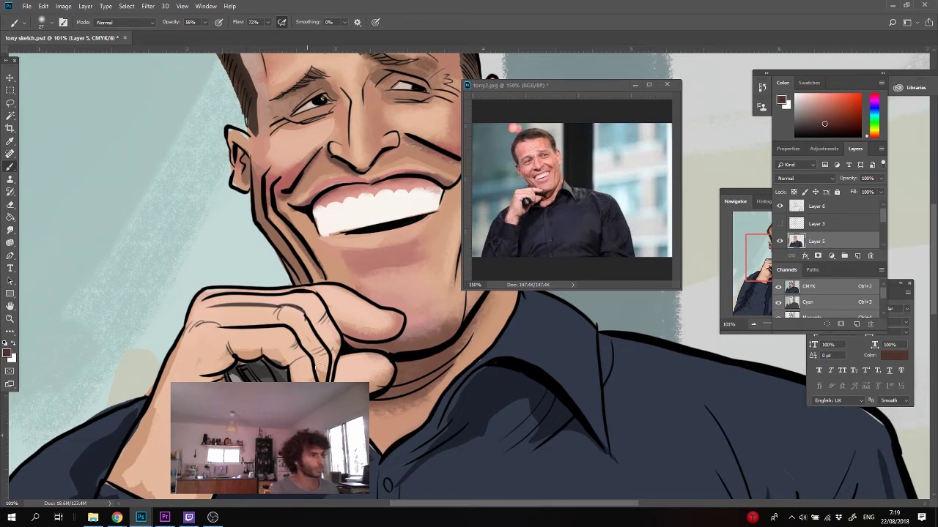
# - Select the microphone in the fist and darken it with sampled black
pyautogui.keyDown('alt'); pyautogui.click(310, 364); pyautogui.keyUp('alt')
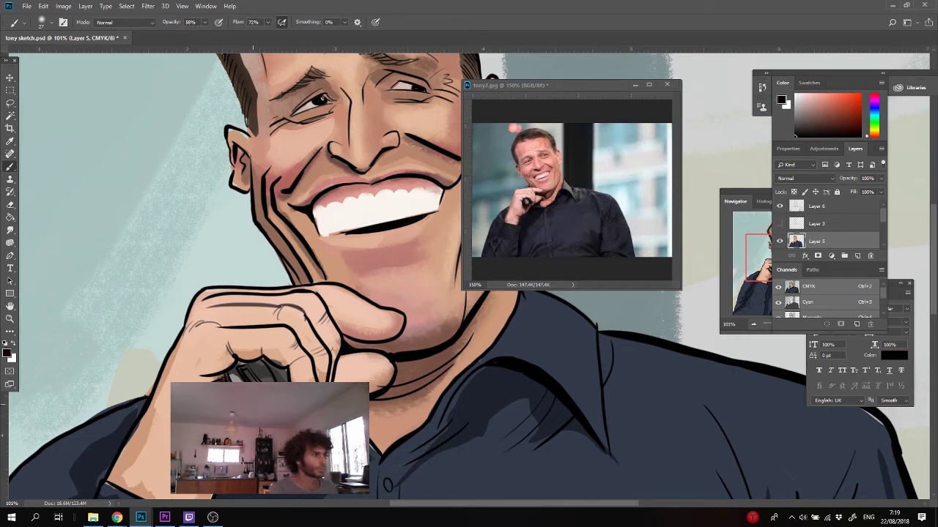
pyautogui.press('l')
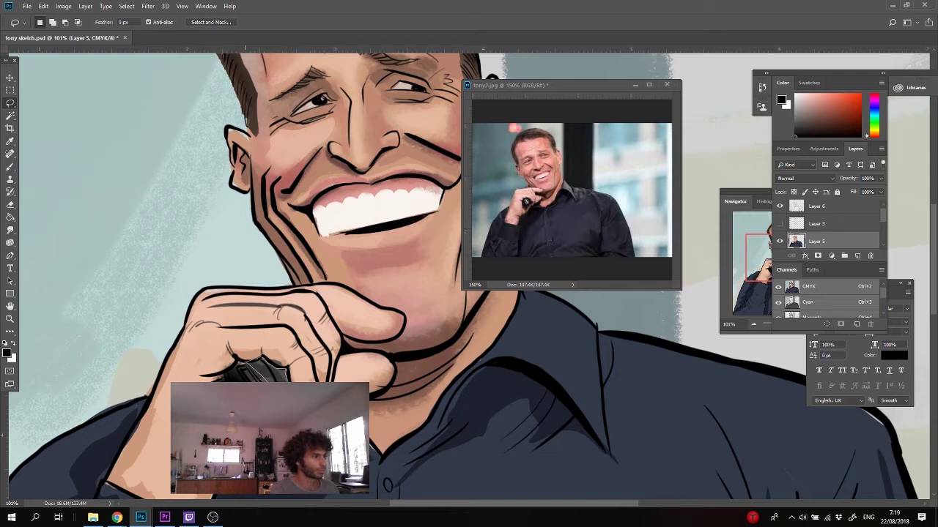
pyautogui.press('b')
# - Select the skin beside the microphone and paint it and the finger above with sampled skin tones
pyautogui.press('l')
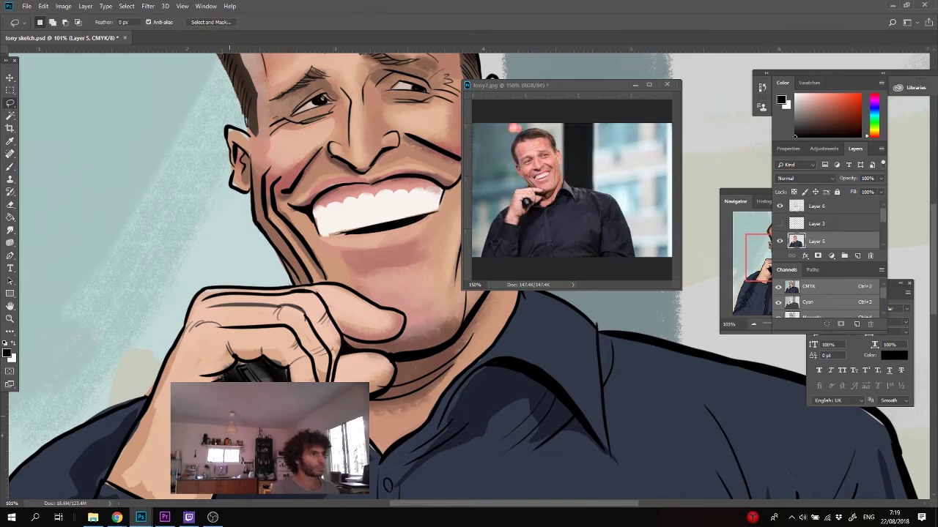
pyautogui.press('b')
pyautogui.keyDown('alt'); pyautogui.click(211, 374); pyautogui.keyUp('alt')
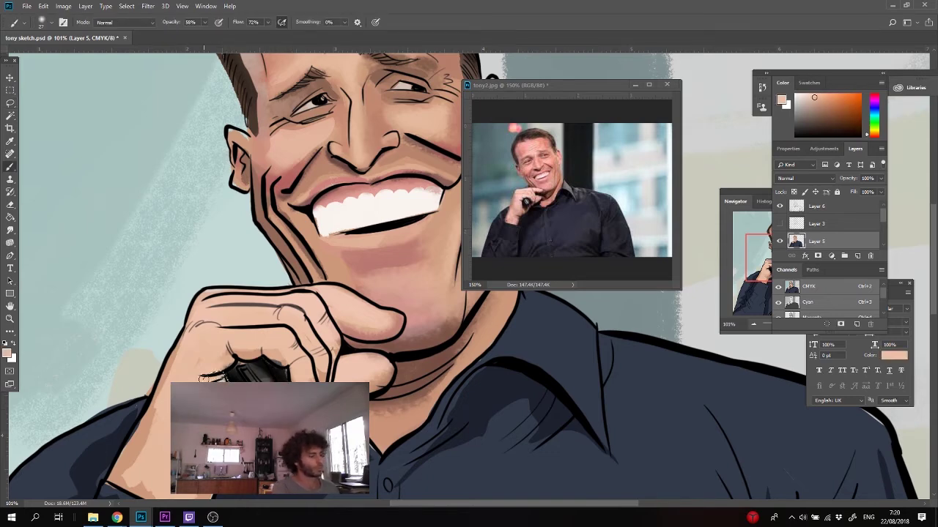
pyautogui.keyDown('alt'); pyautogui.click(235, 359); pyautogui.keyUp('alt')
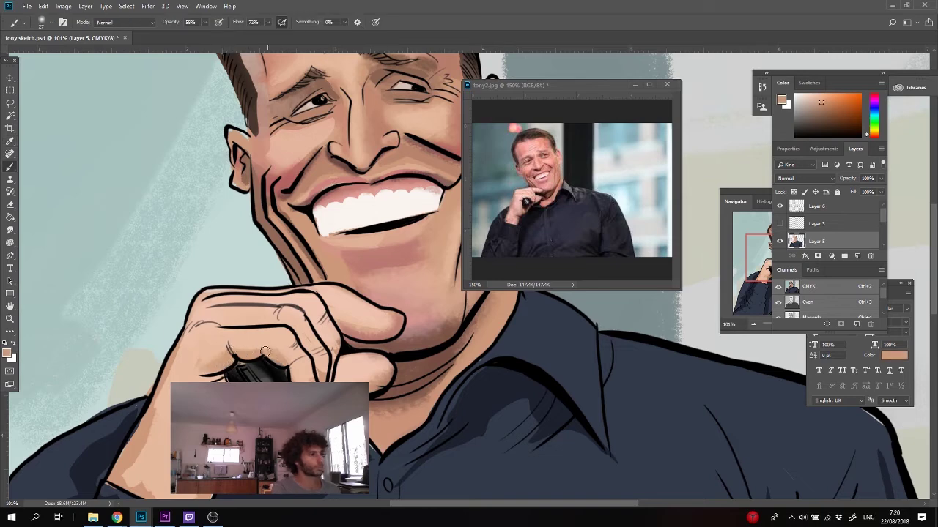
# - Select parts of the microphone and brush its body and inner slot with sampled black and dark grey
pyautogui.press('l')
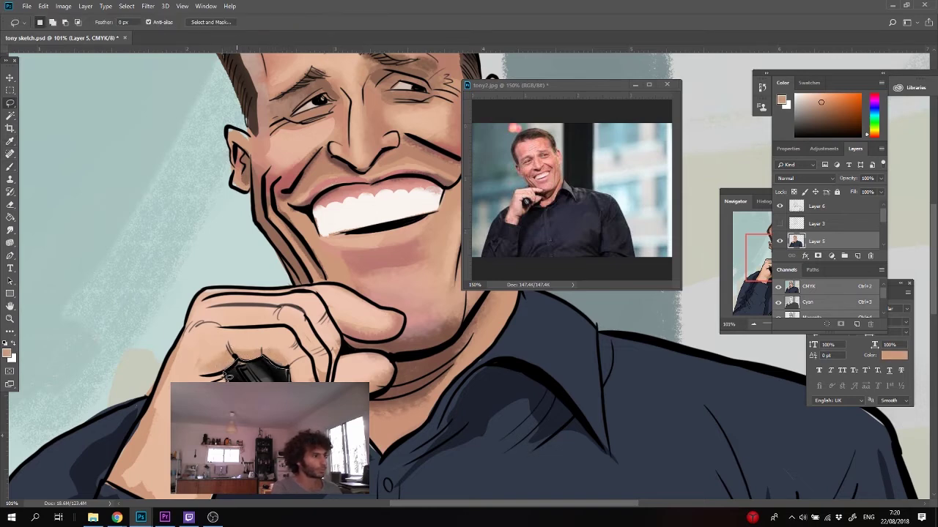
pyautogui.press('b')
pyautogui.keyDown('alt'); pyautogui.click(229, 374); pyautogui.keyUp('alt')
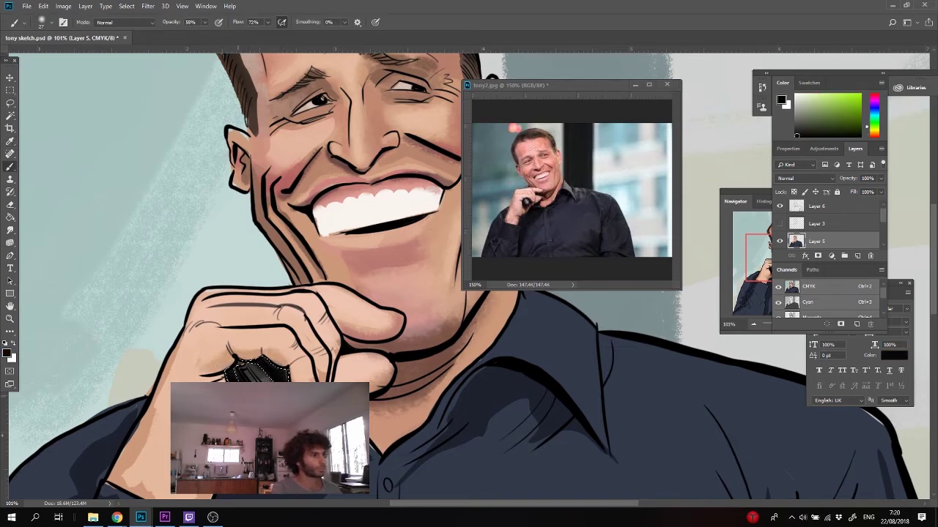
pyautogui.press('l')
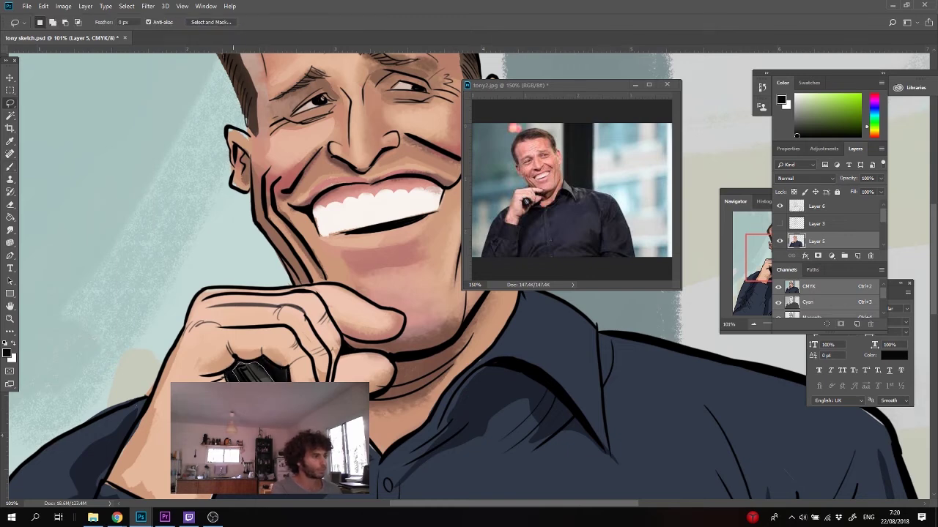
pyautogui.press('b')
pyautogui.keyDown('alt'); pyautogui.click(238, 370); pyautogui.keyUp('alt')
pyautogui.press('l')
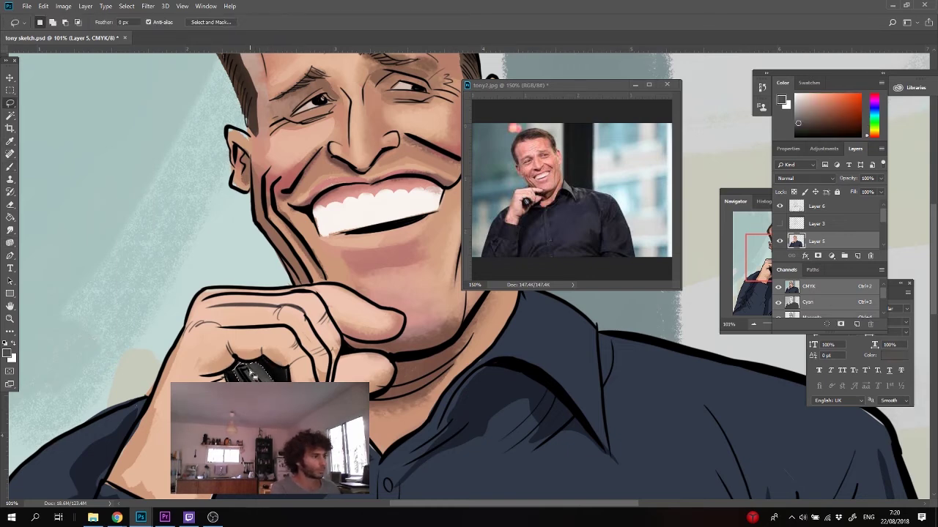
# - Paint light grey highlights and black accents inside small selections on the microphone
pyautogui.press('b')
pyautogui.keyDown('alt'); pyautogui.click(248, 364); pyautogui.keyUp('alt')
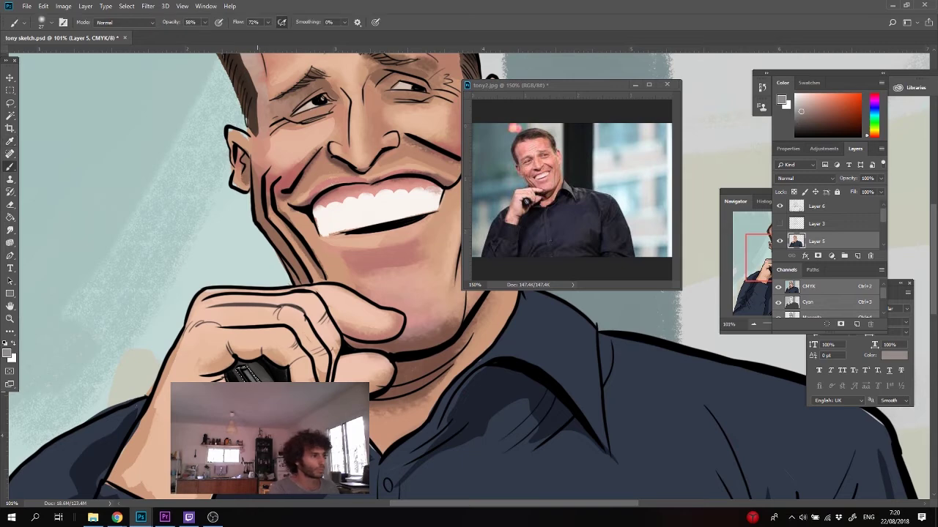
pyautogui.press('l')
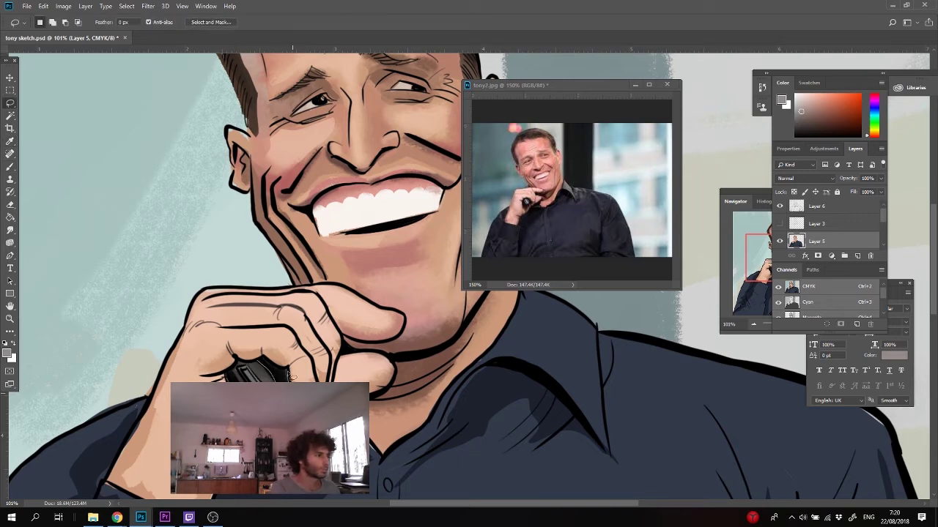
pyautogui.press('b')
pyautogui.keyDown('alt'); pyautogui.click(253, 369); pyautogui.keyUp('alt')
pyautogui.press('l')
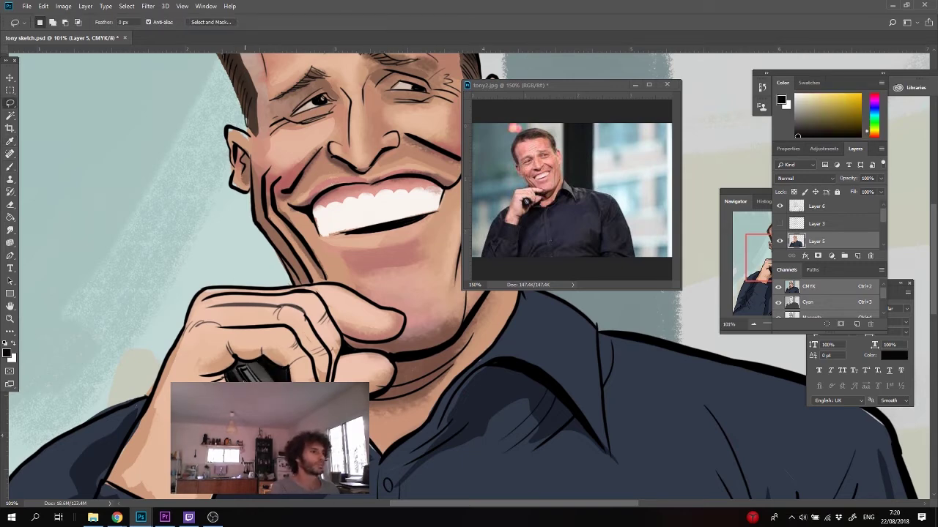
pyautogui.press('b')
pyautogui.keyDown('alt'); pyautogui.click(253, 370); pyautogui.keyUp('alt')
# - Brush the back of the hand beside the microphone with a pinkish tone sampled from the face
pyautogui.moveTo(254, 336); pyautogui.dragTo(295, 276)
pyautogui.press('l')
pyautogui.press('b')
pyautogui.keyDown('alt'); pyautogui.click(416, 235); pyautogui.keyUp('alt')
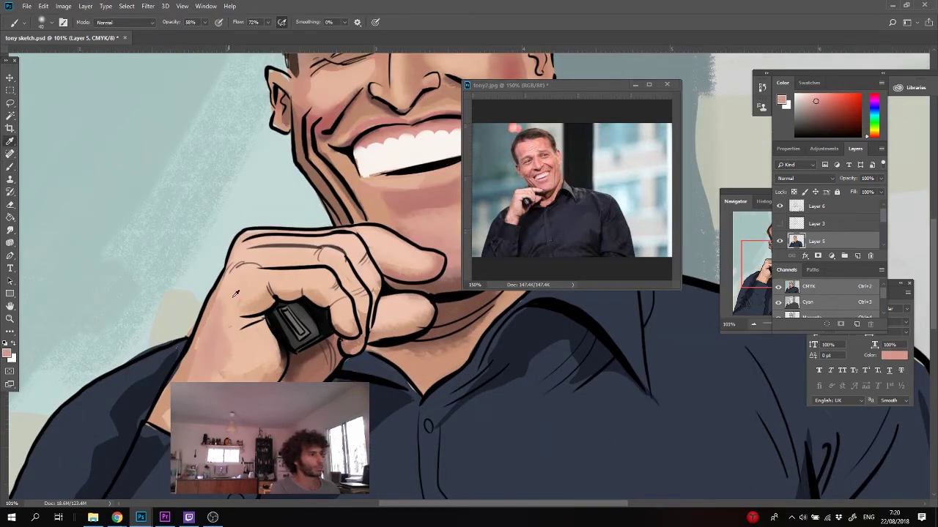
# - Brush the wrist with a sampled skin tone and shade the base of the lower finger with a reddish tone sampled from the chin
pyautogui.keyDown('alt'); pyautogui.click(191, 365); pyautogui.keyUp('alt')
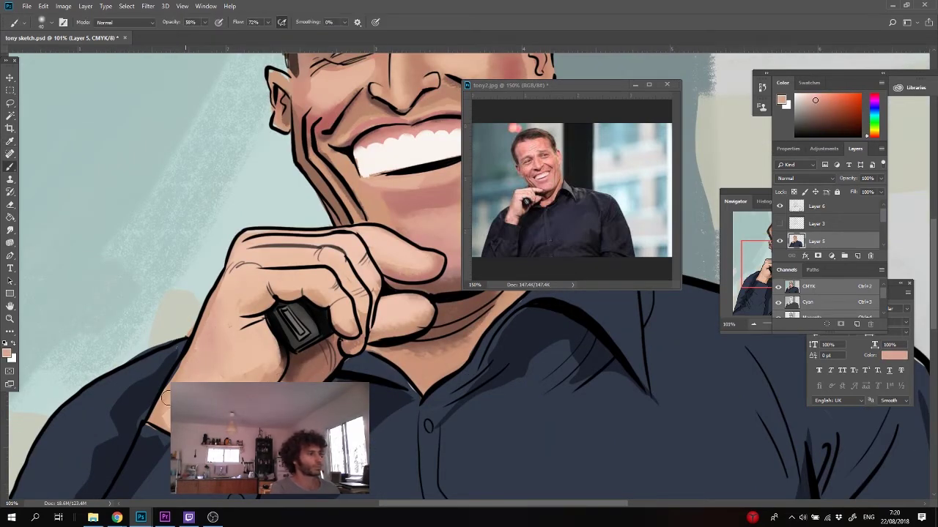
pyautogui.keyDown('alt'); pyautogui.click(408, 196); pyautogui.keyUp('alt')
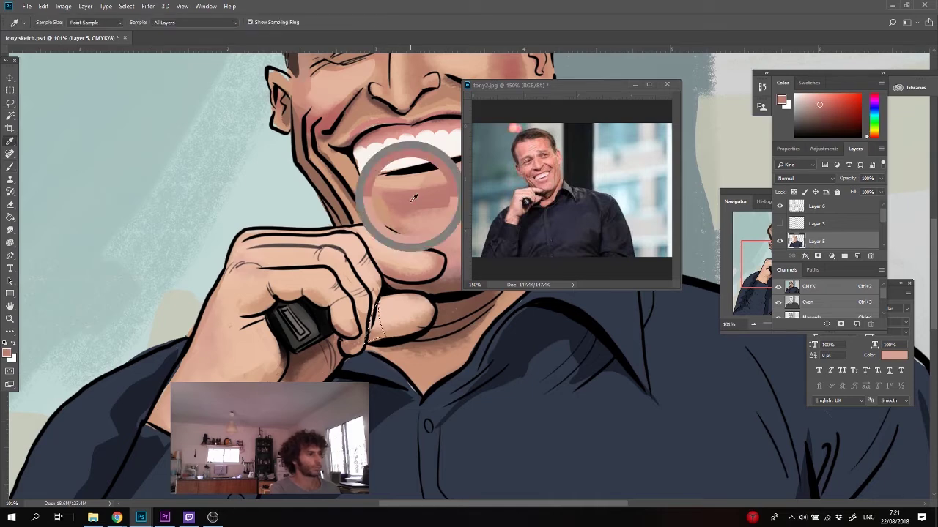
pyautogui.hotkey('ctrl', 'd')
# - Shade the underside of the index finger resting on the chin, using a smaller brush and a tone sampled nearby
pyautogui.keyDown('alt'); pyautogui.click(438, 284); pyautogui.keyUp('alt')
pyautogui.press('[')
pyautogui.press('[')
pyautogui.press('[')
pyautogui.moveTo(440, 274); pyautogui.dragTo(379, 271)
# - Darken the creases around the little finger and the outer edge of the wrist with a sampled brown skin tone
pyautogui.keyDown('alt'); pyautogui.click(375, 279); pyautogui.keyUp('alt')
pyautogui.keyDown('alt'); pyautogui.click(350, 346); pyautogui.keyUp('alt')
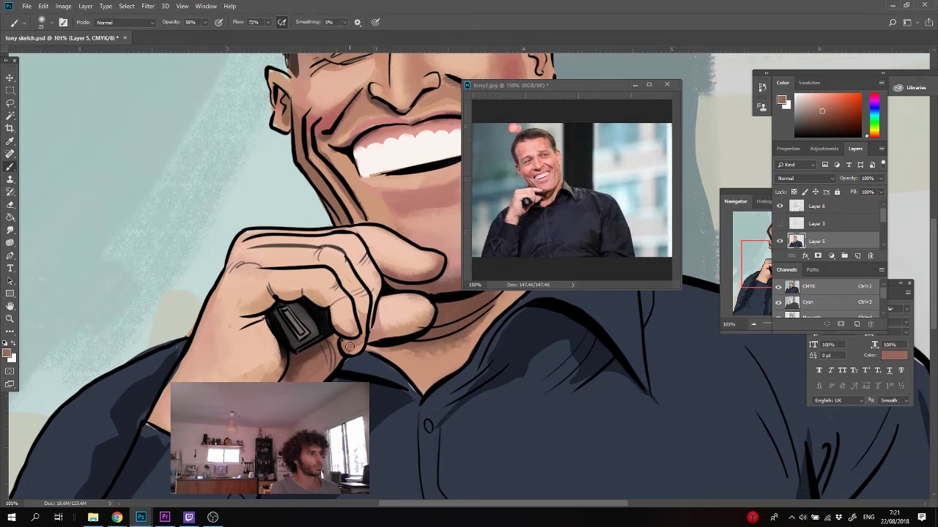
pyautogui.moveTo(370, 313); pyautogui.dragTo(360, 326)
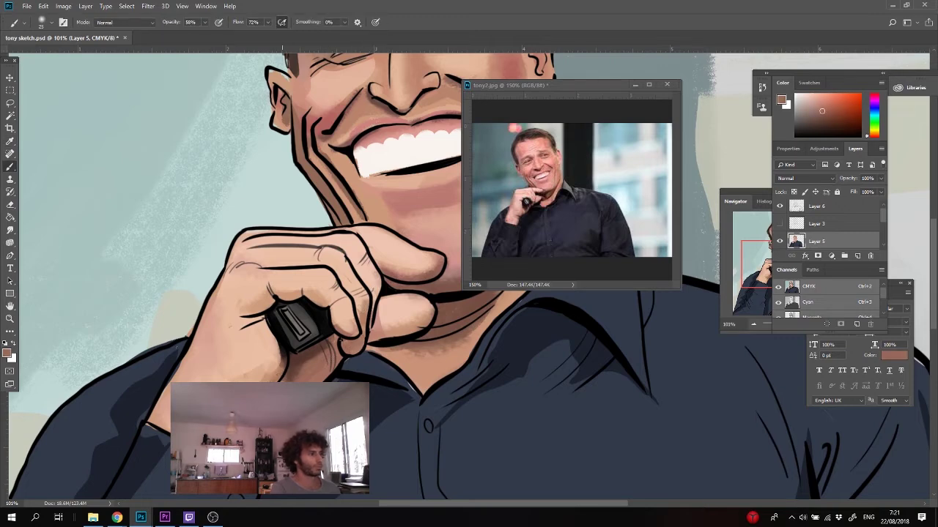
pyautogui.moveTo(173, 379); pyautogui.dragTo(197, 335)
# - Brush the chin below the mouth with sampled skin tones, using a larger brush
pyautogui.press('i')
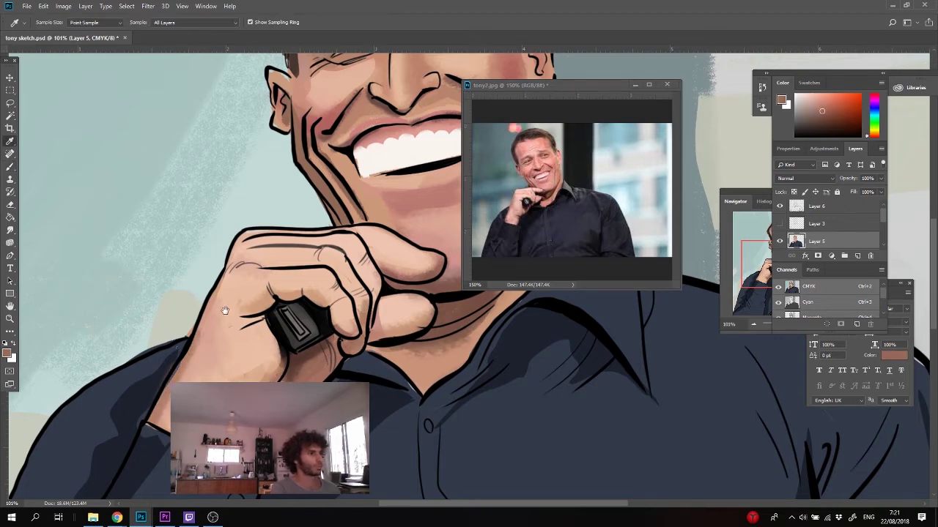
pyautogui.moveTo(223, 302)
pyautogui.mouseDown()
pyautogui.moveTo(72, 377)
pyautogui.moveTo(120, 452)
pyautogui.mouseUp()
pyautogui.click(301, 361)
pyautogui.press('b')
pyautogui.keyDown('alt'); pyautogui.click(294, 358); pyautogui.keyUp('alt')
pyautogui.press(']')
pyautogui.press(']')
pyautogui.press(']')
pyautogui.moveTo(289, 364)
pyautogui.mouseDown()
pyautogui.moveTo(258, 338)
pyautogui.moveTo(270, 366)
pyautogui.moveTo(277, 349)
pyautogui.mouseUp()
pyautogui.keyDown('alt'); pyautogui.click(257, 338); pyautogui.keyUp('alt')
# - Select the bridge of the nose between the brows and lighten it with a pale skin tone based on sampled face colours
pyautogui.keyDown('alt'); pyautogui.click(262, 294); pyautogui.keyUp('alt')
pyautogui.press('b')
pyautogui.keyDown('alt'); pyautogui.click(264, 220); pyautogui.keyUp('alt')
pyautogui.press('l')
pyautogui.press('b')
pyautogui.press('l')
pyautogui.moveTo(293, 182); pyautogui.dragTo(293, 185)
pyautogui.press('b')
pyautogui.keyDown('alt'); pyautogui.click(312, 126); pyautogui.keyUp('alt')
pyautogui.click(809, 96)
pyautogui.press('l')
pyautogui.hotkey('ctrl', 'd')
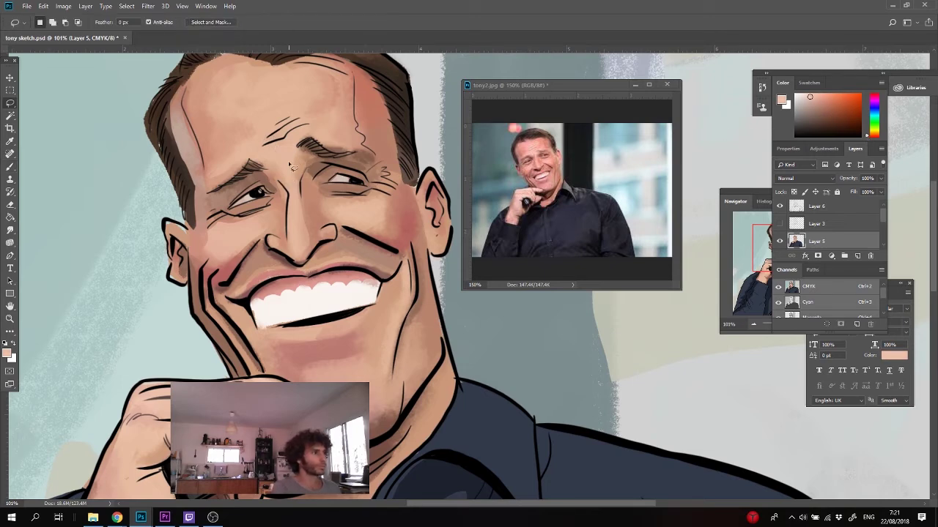
# - Select the lit plane of the nose and brush a light skin highlight down it
pyautogui.moveTo(301, 255); pyautogui.dragTo(303, 212)
pyautogui.press('b')
pyautogui.moveTo(298, 188)
pyautogui.mouseDown()
pyautogui.moveTo(298, 258)
pyautogui.moveTo(296, 224)
pyautogui.mouseUp()
# - Select small areas on both cheeks and brush light skin highlights into them
pyautogui.keyDown('alt'); pyautogui.click(221, 251); pyautogui.keyUp('alt')
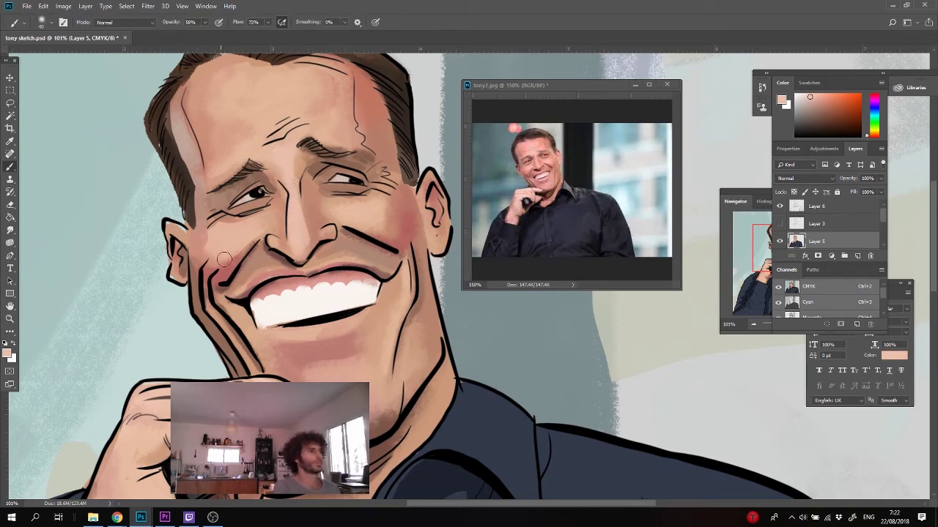
pyautogui.press('l')
pyautogui.hotkey('ctrl', 'd')
pyautogui.moveTo(377, 194)
pyautogui.mouseDown()
pyautogui.moveTo(367, 230)
pyautogui.moveTo(343, 213)
pyautogui.mouseUp()
pyautogui.press('b')
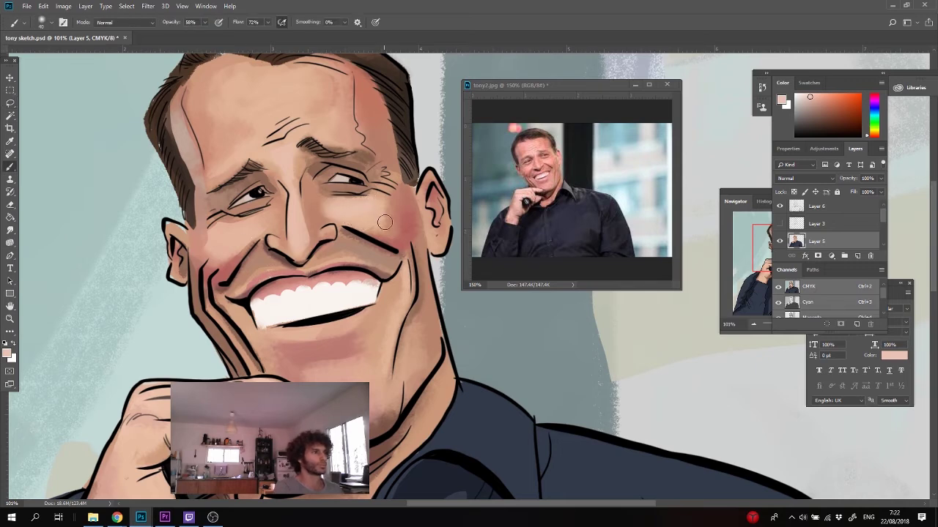
pyautogui.press('l')
pyautogui.hotkey('ctrl', 'd')
pyautogui.moveTo(226, 257)
pyautogui.mouseDown()
pyautogui.moveTo(222, 227)
pyautogui.moveTo(236, 253)
pyautogui.mouseUp()
pyautogui.press('b')
pyautogui.hotkey('ctrl', 'd')
# - Select the skin on both sides of the long cheek crease down to the jaw and brush it with a muted light pink
pyautogui.press('l')
pyautogui.moveTo(393, 370); pyautogui.dragTo(412, 265)
pyautogui.moveTo(339, 355); pyautogui.dragTo(394, 417)
pyautogui.click(806, 101)
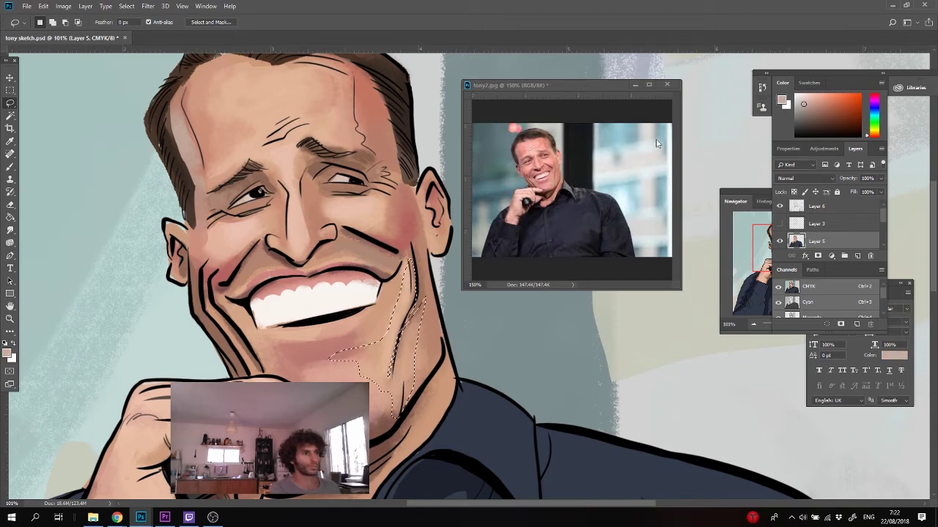
pyautogui.press('b')
pyautogui.moveTo(402, 306)
pyautogui.mouseDown()
pyautogui.moveTo(410, 356)
pyautogui.moveTo(412, 322)
pyautogui.mouseUp()
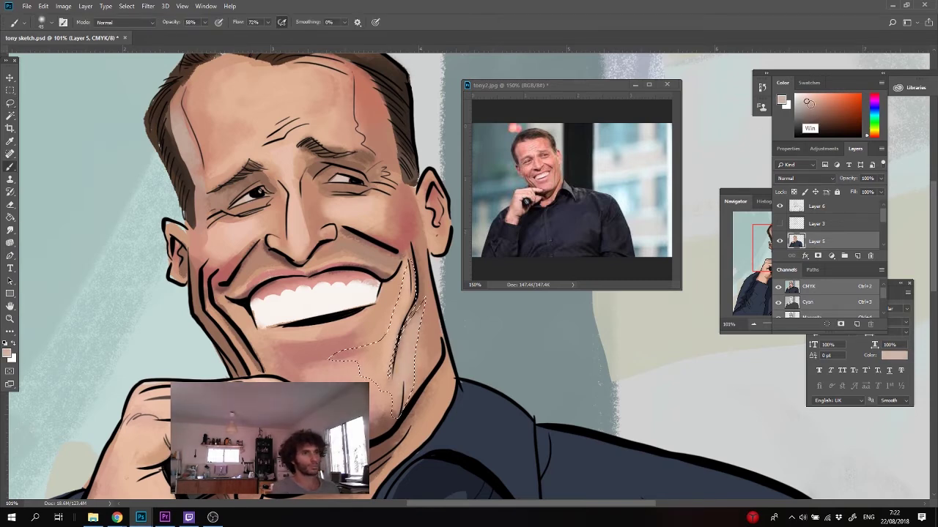
pyautogui.hotkey('ctrl', 'd')
pyautogui.press('super')
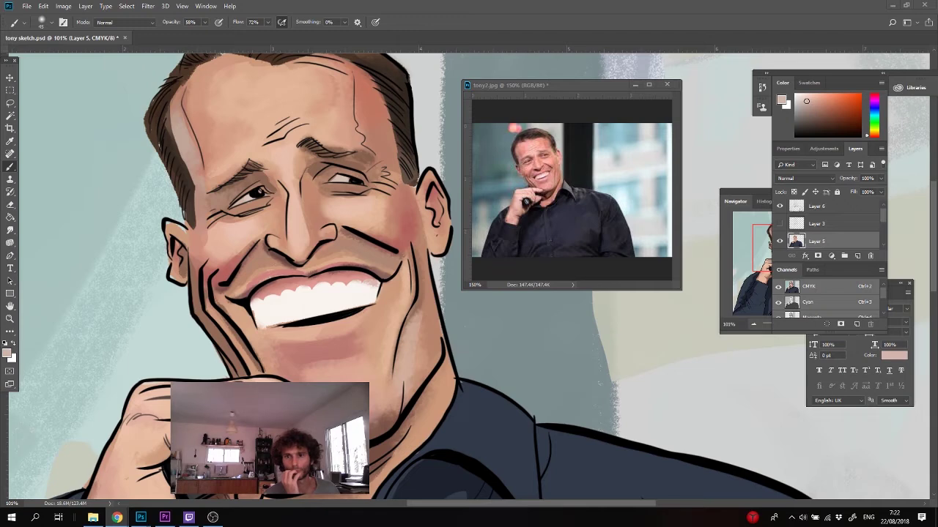
pyautogui.hotkey('alt', 'Tab')
# - Repaint the selected jaw area beside the crease with sampled skin tones and blend its edges
pyautogui.press('i')
pyautogui.click(399, 330)
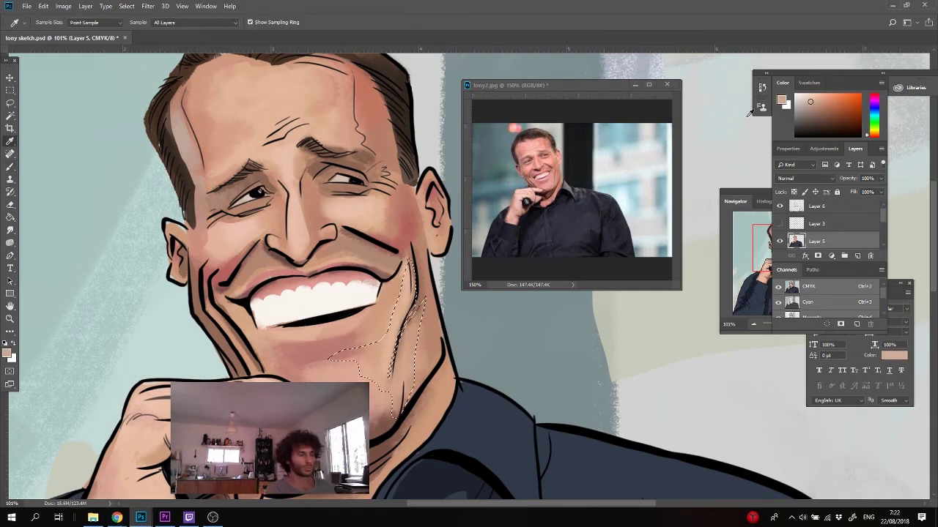
pyautogui.click(408, 333)
pyautogui.press('b')
pyautogui.hotkey('ctrl', 'd')
pyautogui.keyDown('alt'); pyautogui.click(410, 330); pyautogui.keyUp('alt')
pyautogui.moveTo(409, 385)
pyautogui.mouseDown()
pyautogui.moveTo(425, 305)
pyautogui.moveTo(396, 368)
pyautogui.mouseUp()
pyautogui.keyDown('alt'); pyautogui.click(404, 311); pyautogui.keyUp('alt')
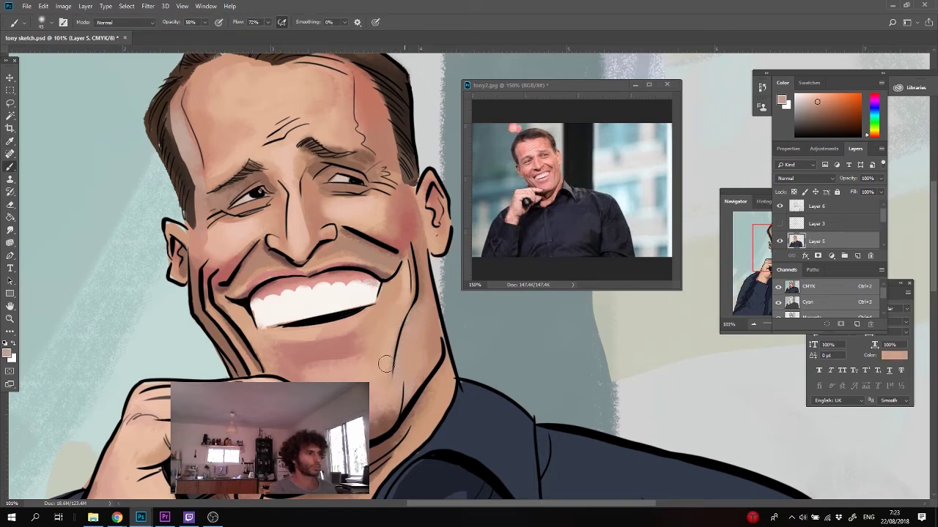
# - Darken the cheek crease beside the mouth with a small brush and a sampled brown tone
pyautogui.keyDown('alt'); pyautogui.click(413, 308); pyautogui.keyUp('alt')
pyautogui.press('[')
pyautogui.press('[')
pyautogui.press('[')
pyautogui.press('[')
pyautogui.press('[')
pyautogui.press('[')
pyautogui.moveTo(416, 302); pyautogui.dragTo(396, 348)
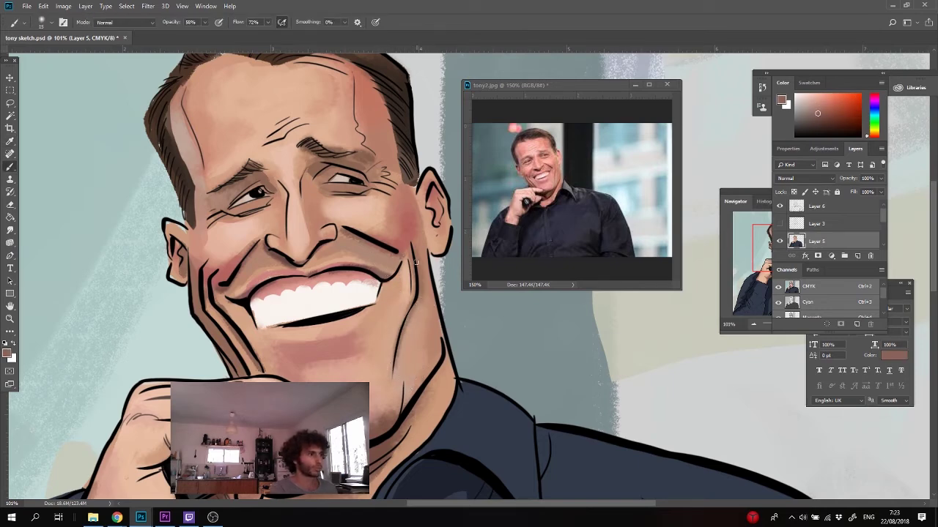
# - Select the strip from the hairline past the eye to the cheek crease and tint it pink with the brush at 38% opacity
pyautogui.keyDown('alt'); pyautogui.click(425, 241); pyautogui.keyUp('alt')
pyautogui.press('l')
pyautogui.scroll(2, 361, 130)
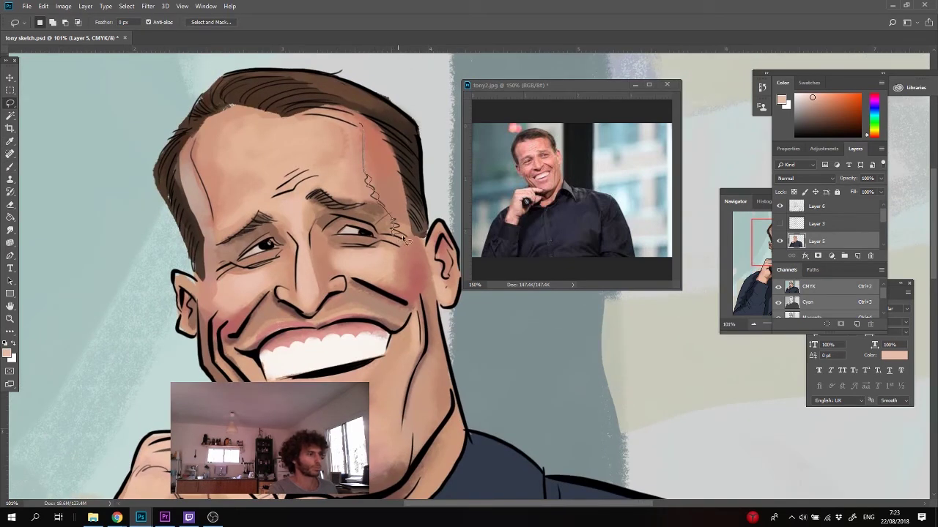
pyautogui.moveTo(416, 234); pyautogui.dragTo(361, 126)
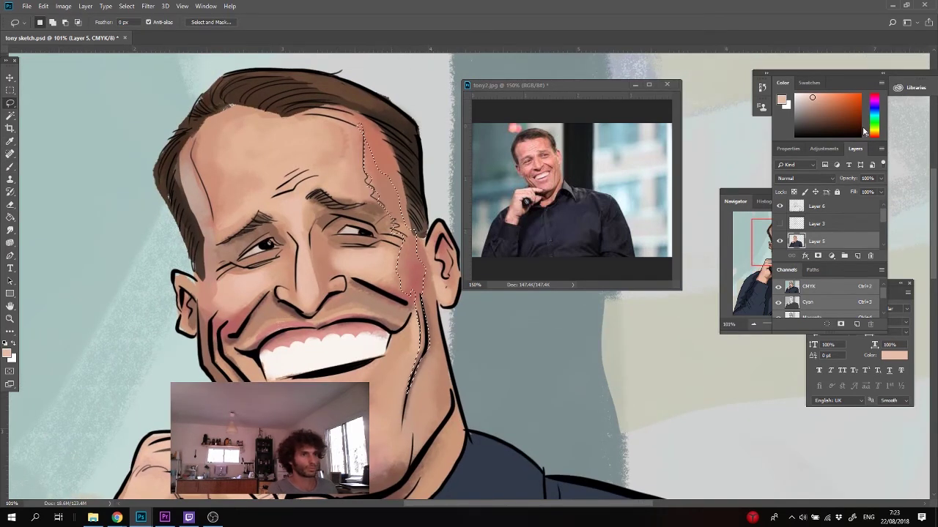
pyautogui.click(874, 94)
pyautogui.click(811, 102)
pyautogui.press('b')
pyautogui.click(205, 22)
pyautogui.click(821, 102)
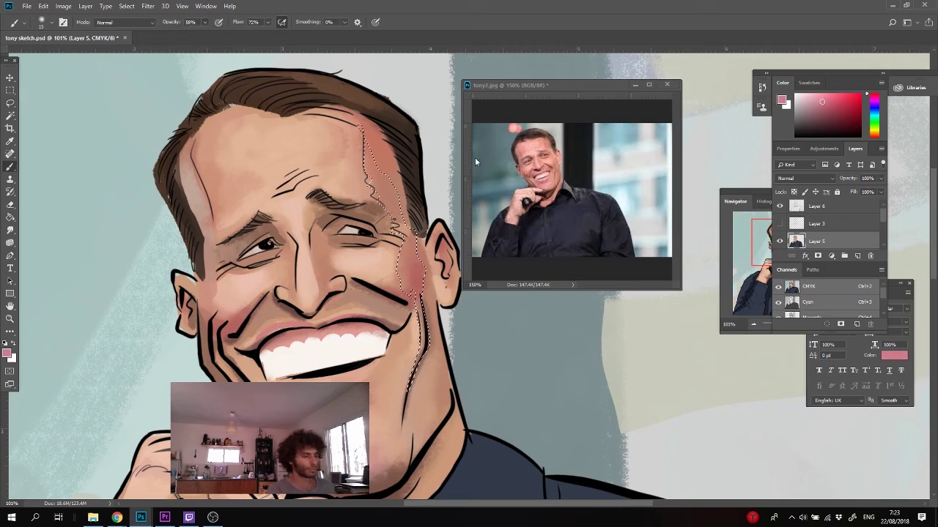
pyautogui.moveTo(205, 22); pyautogui.dragTo(195, 33)
pyautogui.press(']')
pyautogui.press(']')
pyautogui.press(']')
pyautogui.press(']')
pyautogui.hotkey('ctrl', 'd')
# - Tint the inside of the ear and the smile creases of the opposite cheek with the same pink
pyautogui.press('l')
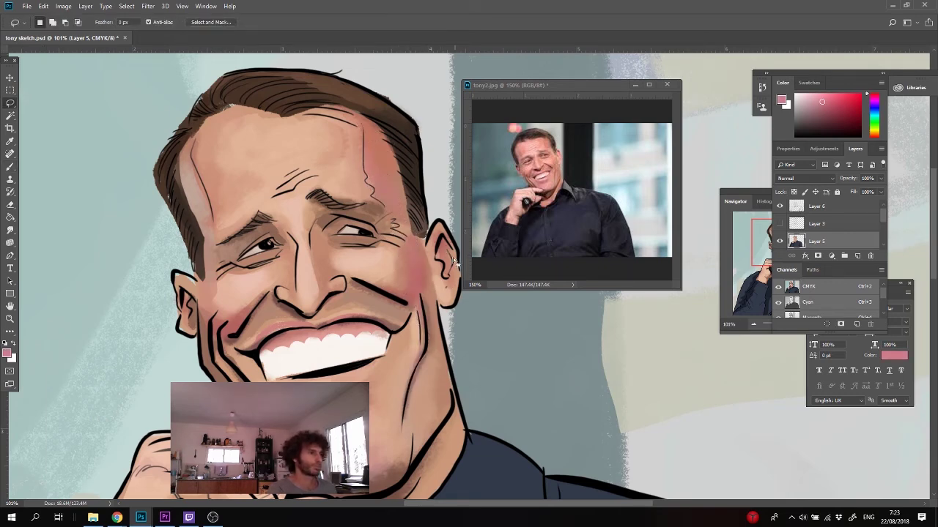
pyautogui.press('b')
pyautogui.moveTo(444, 253); pyautogui.dragTo(438, 268)
pyautogui.hotkey('ctrl', 'd')
pyautogui.press('l')
pyautogui.moveTo(203, 287); pyautogui.dragTo(228, 321)
pyautogui.press('b')
pyautogui.hotkey('ctrl', 'd')
# - Tint the temple along the opposite hairline pink and brush the skin around the nearby eye with a sampled lighter pink
pyautogui.press('l')
pyautogui.moveTo(203, 125)
pyautogui.mouseDown()
pyautogui.moveTo(192, 161)
pyautogui.moveTo(203, 127)
pyautogui.moveTo(217, 232)
pyautogui.mouseUp()
pyautogui.press('b')
pyautogui.hotkey('ctrl', 'd')
pyautogui.press('l')
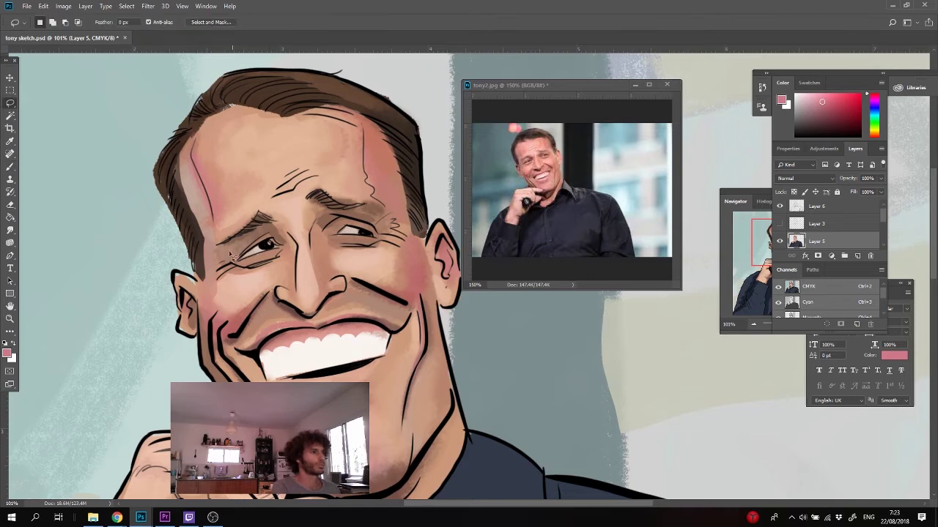
pyautogui.press('b')
pyautogui.keyDown('alt'); pyautogui.click(227, 274); pyautogui.keyUp('alt')
pyautogui.moveTo(233, 252); pyautogui.dragTo(257, 230)
pyautogui.hotkey('ctrl', 'd')
# - Select the cheek between the nose and the smile creases and brush it with sampled light skin tones
pyautogui.press('l')
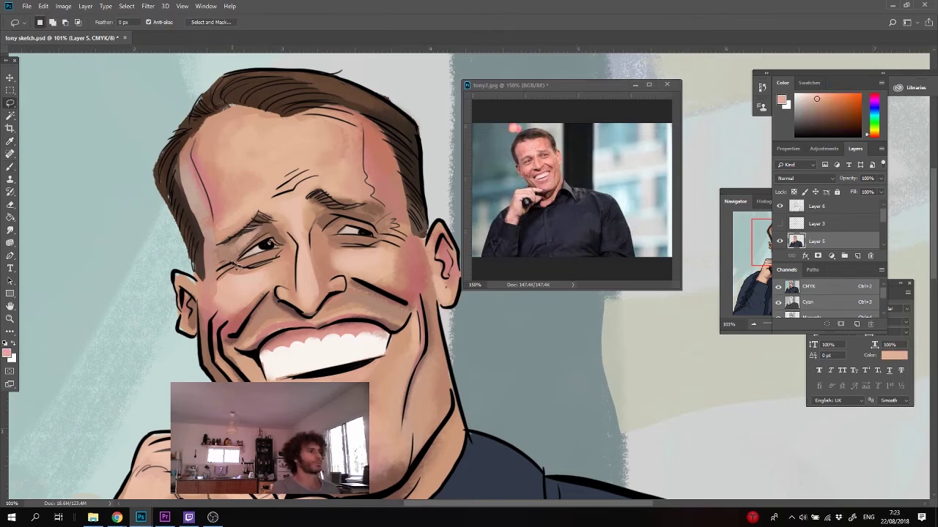
pyautogui.press('b')
pyautogui.keyDown('alt'); pyautogui.click(230, 293); pyautogui.keyUp('alt')
pyautogui.press('l')
pyautogui.moveTo(284, 242)
pyautogui.mouseDown()
pyautogui.moveTo(266, 275)
pyautogui.moveTo(272, 299)
pyautogui.mouseUp()
pyautogui.press('b')
pyautogui.keyDown('alt'); pyautogui.click(285, 239); pyautogui.keyUp('alt')
pyautogui.hotkey('ctrl', 'd')
# - Brush the nose tip with a sampled skin tone, then select the upper lip and paint it with a sampled reddish tone
pyautogui.press('l')
pyautogui.press('b')
pyautogui.keyDown('alt'); pyautogui.click(316, 302); pyautogui.keyUp('alt')
pyautogui.press('l')
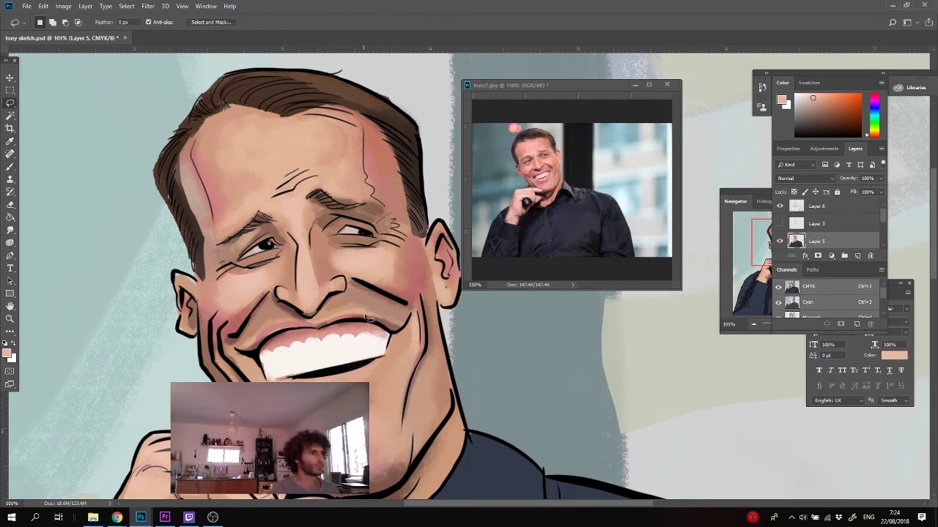
pyautogui.moveTo(386, 326)
pyautogui.mouseDown()
pyautogui.moveTo(298, 322)
pyautogui.moveTo(257, 349)
pyautogui.moveTo(309, 328)
pyautogui.moveTo(402, 323)
pyautogui.moveTo(305, 324)
pyautogui.moveTo(254, 346)
pyautogui.moveTo(282, 329)
pyautogui.mouseUp()
pyautogui.press('b')
pyautogui.keyDown('alt'); pyautogui.click(368, 326); pyautogui.keyUp('alt')
pyautogui.press('l')
pyautogui.click(279, 315)
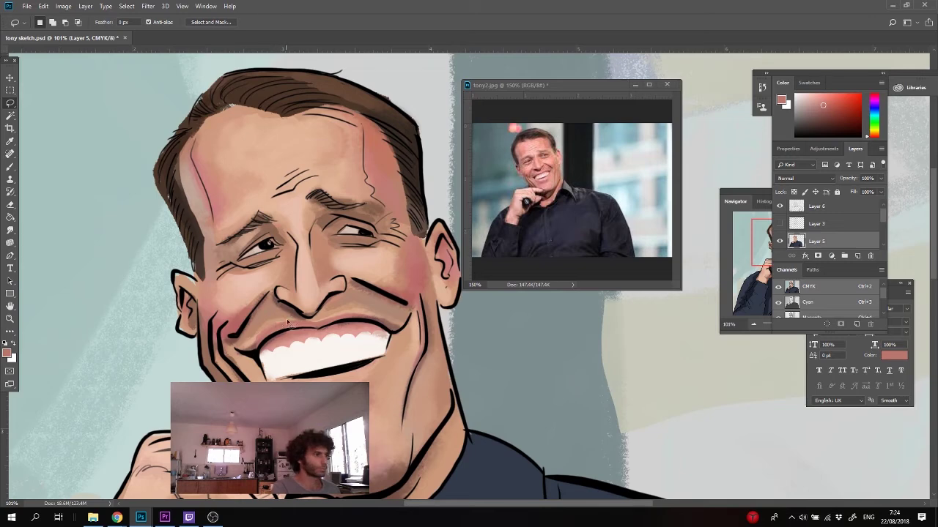
pyautogui.press('b')
pyautogui.moveTo(259, 331)
pyautogui.mouseDown()
pyautogui.moveTo(299, 322)
pyautogui.moveTo(253, 288)
pyautogui.moveTo(287, 323)
pyautogui.mouseUp()
# - Select the skin just above the upper lip and brush a light highlight with sampled skin tones
pyautogui.keyDown('alt'); pyautogui.click(255, 287); pyautogui.keyUp('alt')
pyautogui.press('l')
pyautogui.click(350, 319)
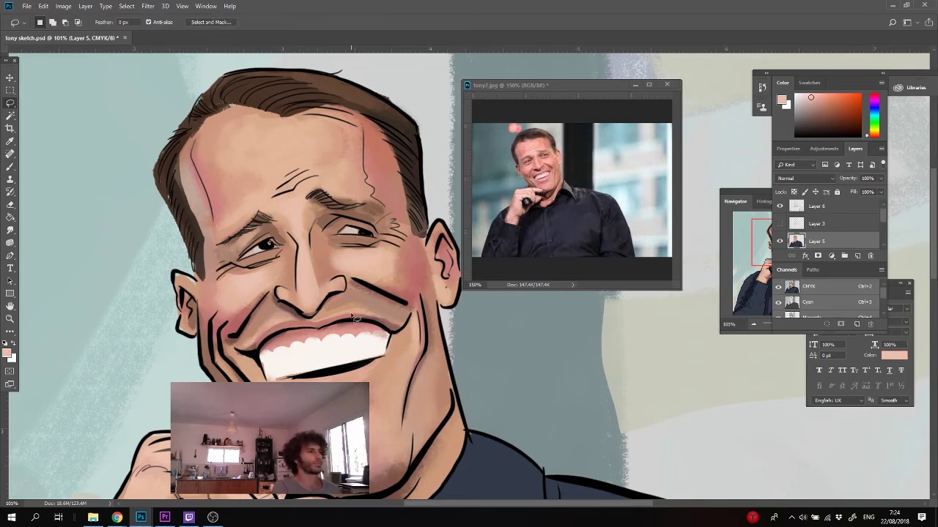
pyautogui.moveTo(373, 315); pyautogui.dragTo(323, 312)
pyautogui.press('b')
pyautogui.keyDown('alt'); pyautogui.click(324, 314); pyautogui.keyUp('alt')
# - Select a small area on the chin and brush it with a sampled light skin tone
pyautogui.press('l')
pyautogui.moveTo(371, 413)
pyautogui.mouseDown()
pyautogui.moveTo(392, 434)
pyautogui.moveTo(366, 428)
pyautogui.mouseUp()
pyautogui.press('b')
pyautogui.keyDown('alt'); pyautogui.click(351, 421); pyautogui.keyUp('alt')
pyautogui.hotkey('ctrl', 'd')
# - Select the outer side of the hand and wrist and shade it with a sampled muted pink
pyautogui.moveTo(394, 366)
pyautogui.mouseDown()
pyautogui.moveTo(435, 241)
pyautogui.moveTo(437, 159)
pyautogui.mouseUp()
pyautogui.press('l')
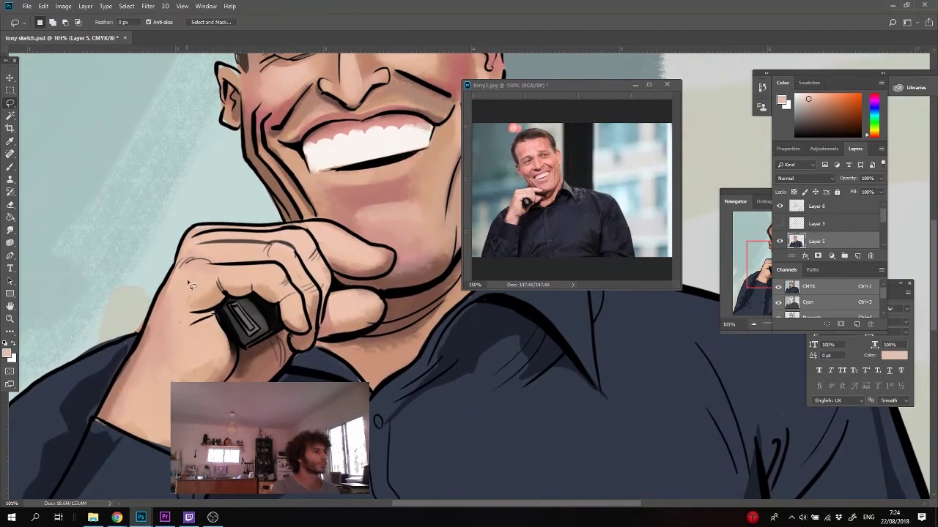
pyautogui.moveTo(167, 366)
pyautogui.mouseDown()
pyautogui.moveTo(144, 336)
pyautogui.moveTo(186, 227)
pyautogui.mouseUp()
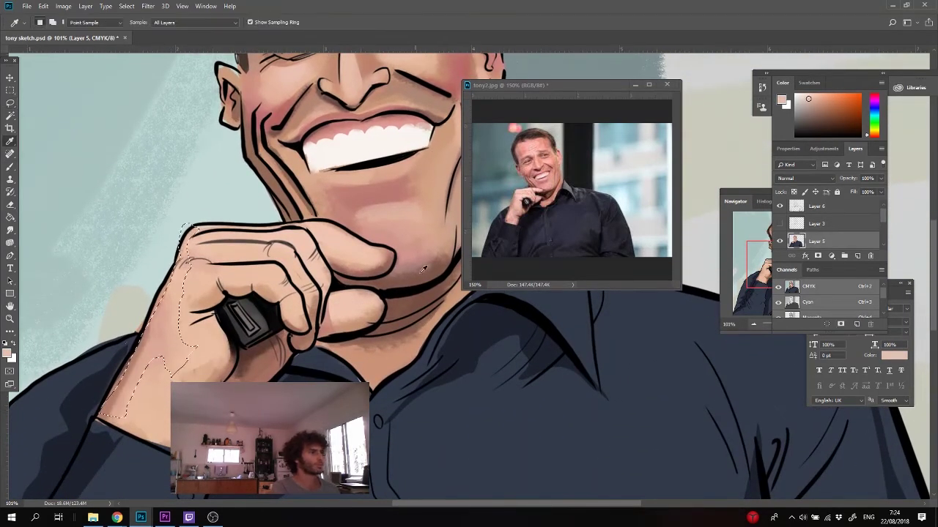
pyautogui.press('b')
pyautogui.keyDown('alt'); pyautogui.click(183, 241); pyautogui.keyUp('alt')
pyautogui.moveTo(150, 337); pyautogui.dragTo(179, 362)
pyautogui.hotkey('ctrl', 'd')
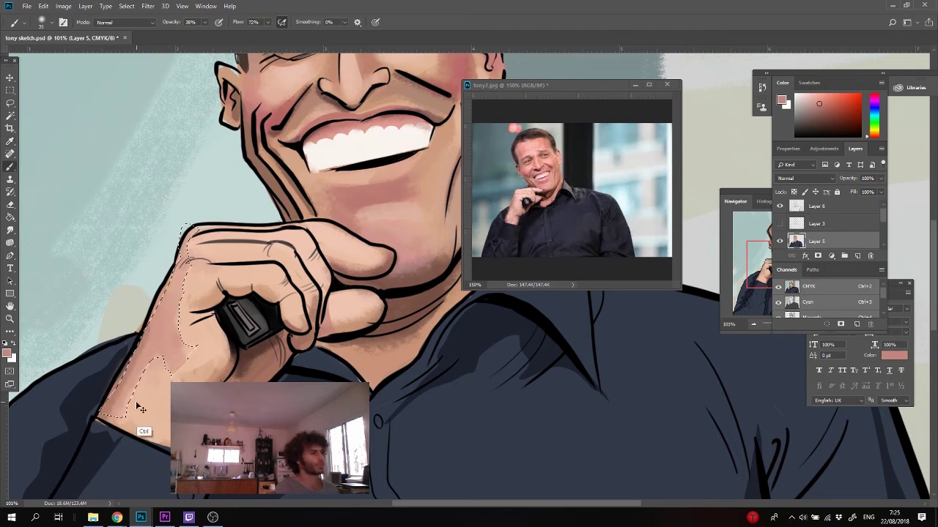
# - Brush light highlights onto the knuckles and back of the hand with a pale tone sampled from the index finger
pyautogui.keyDown('alt'); pyautogui.click(174, 373); pyautogui.keyUp('alt')
pyautogui.press('i')
pyautogui.click(328, 233)
pyautogui.press('b')
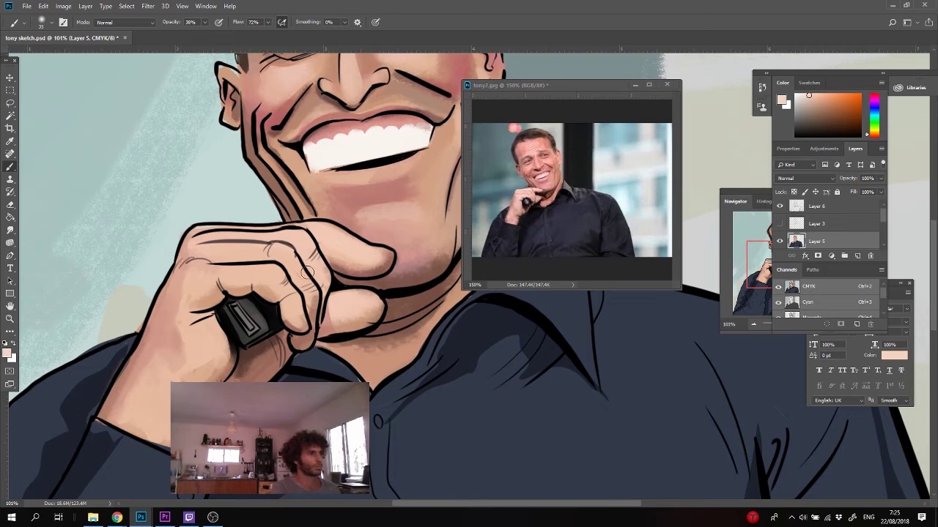
pyautogui.moveTo(205, 253); pyautogui.dragTo(189, 306)
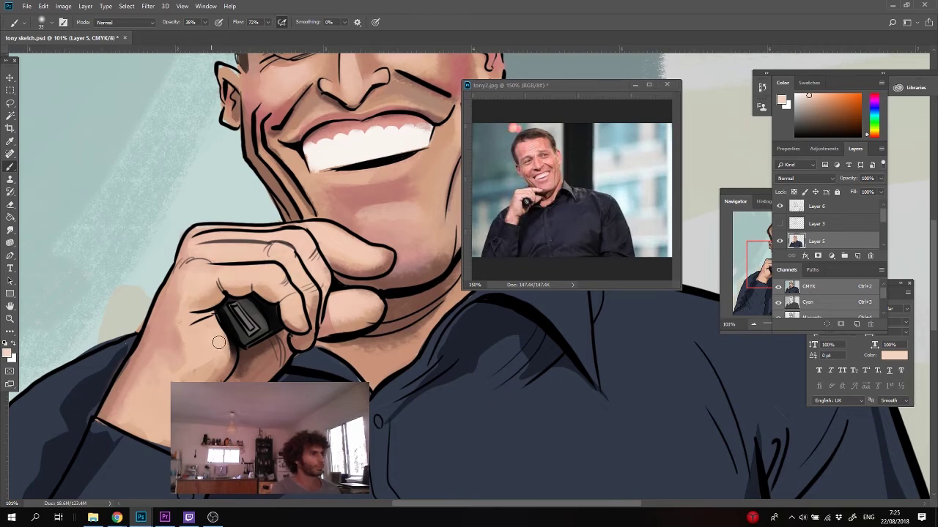
# - Select the narrow strip along the jaw below the ear and shade it with a sampled dark reddish brown
pyautogui.scroll(5, 134, 412)
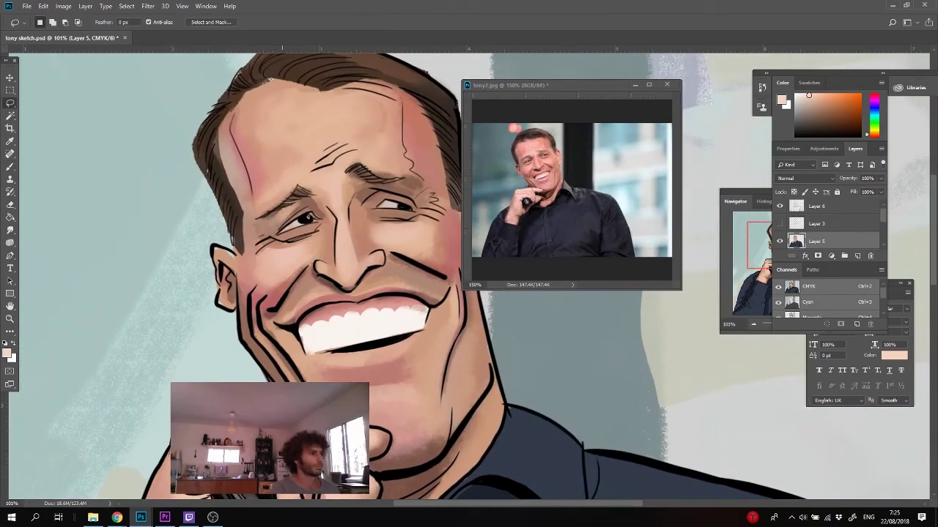
pyautogui.press('l')
pyautogui.moveTo(253, 338); pyautogui.dragTo(240, 280)
pyautogui.press('i')
pyautogui.click(257, 333)
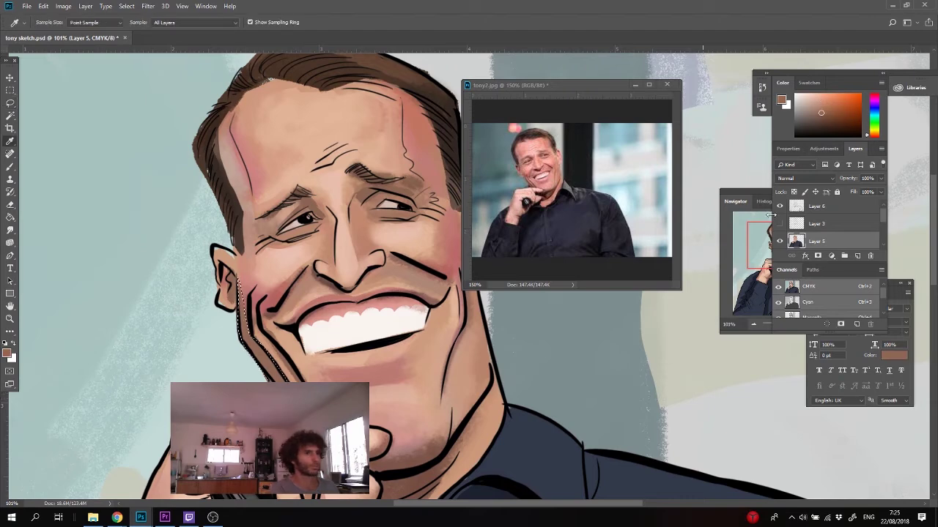
pyautogui.click(268, 304)
pyautogui.click(270, 306)
pyautogui.press('b')
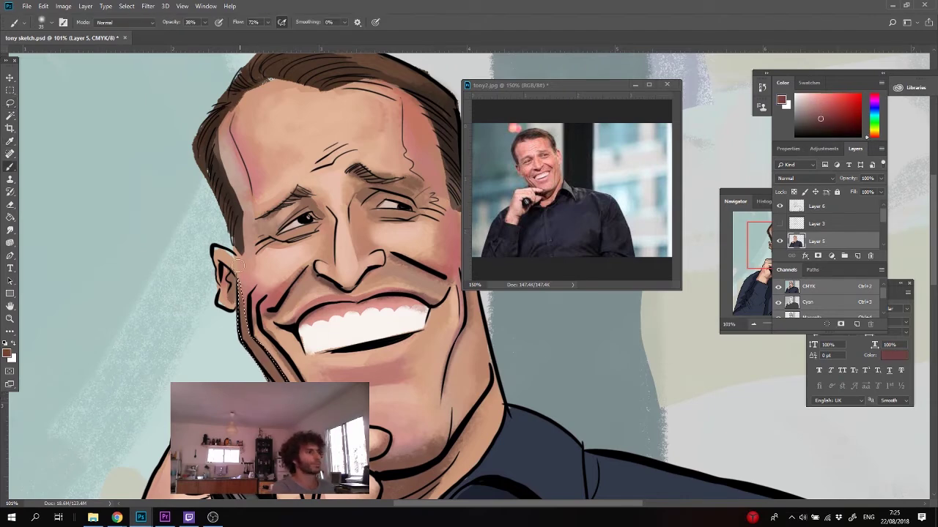
# - Select the neck strip under the jaw and chin and shade it with the dark reddish brown
pyautogui.press('l')
pyautogui.scroll(-3, 470, 353)
pyautogui.moveTo(471, 353); pyautogui.dragTo(401, 445)
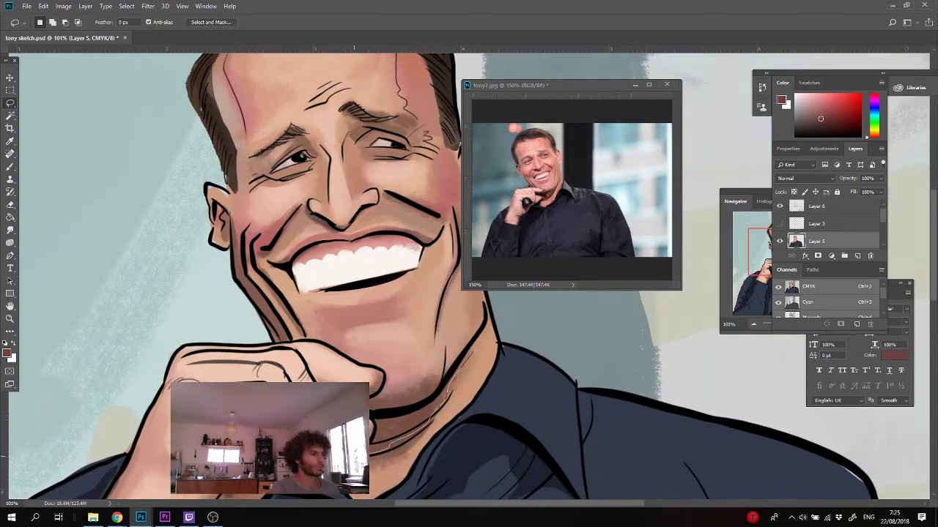
pyautogui.moveTo(420, 395); pyautogui.dragTo(389, 382)
pyautogui.press('b')
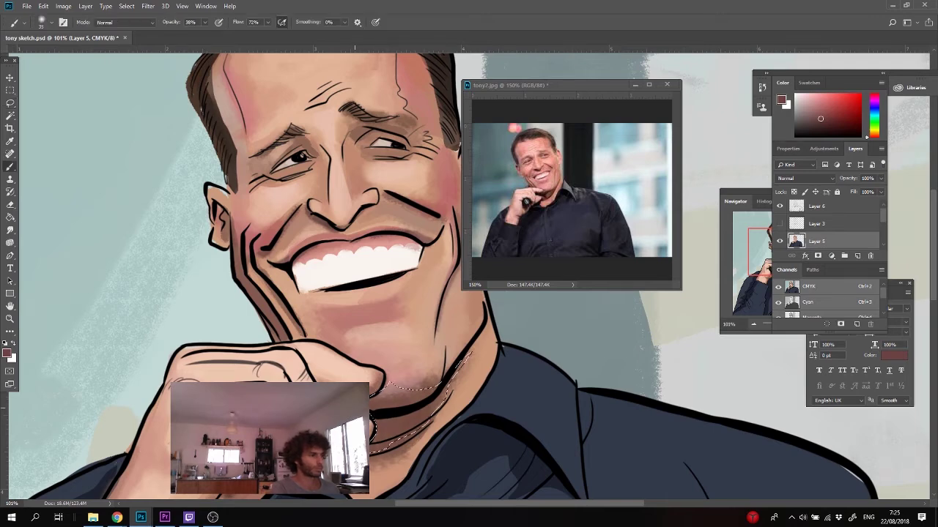
pyautogui.moveTo(375, 438)
pyautogui.mouseDown()
pyautogui.moveTo(437, 391)
pyautogui.moveTo(468, 337)
pyautogui.moveTo(458, 364)
pyautogui.mouseUp()
pyautogui.hotkey('ctrl', 'd')
# - Select the neck area between jaw and collar and tint it with tones sampled from below the lip and the neck
pyautogui.press('l')
pyautogui.moveTo(478, 321); pyautogui.dragTo(387, 444)
pyautogui.moveTo(317, 416); pyautogui.dragTo(464, 309)
pyautogui.press('b')
pyautogui.keyDown('alt'); pyautogui.click(357, 273); pyautogui.keyUp('alt')
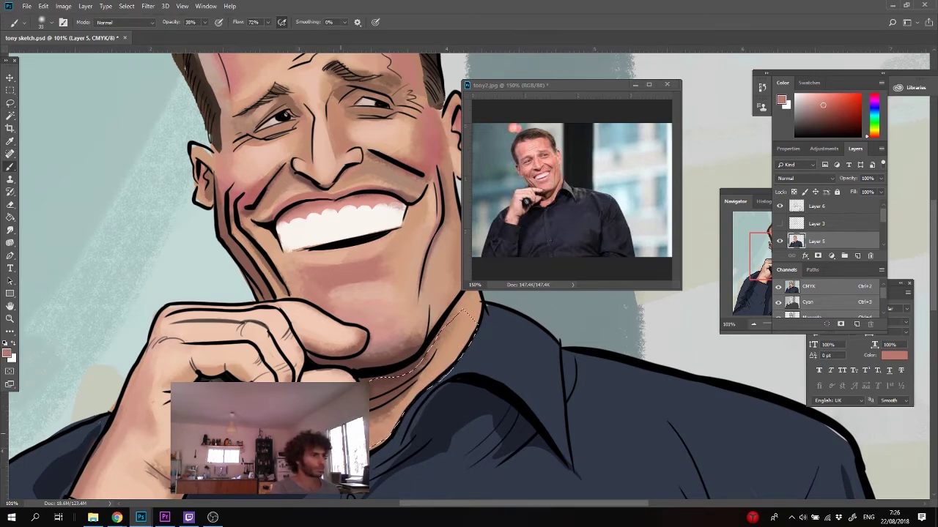
pyautogui.keyDown('alt'); pyautogui.click(431, 366); pyautogui.keyUp('alt')
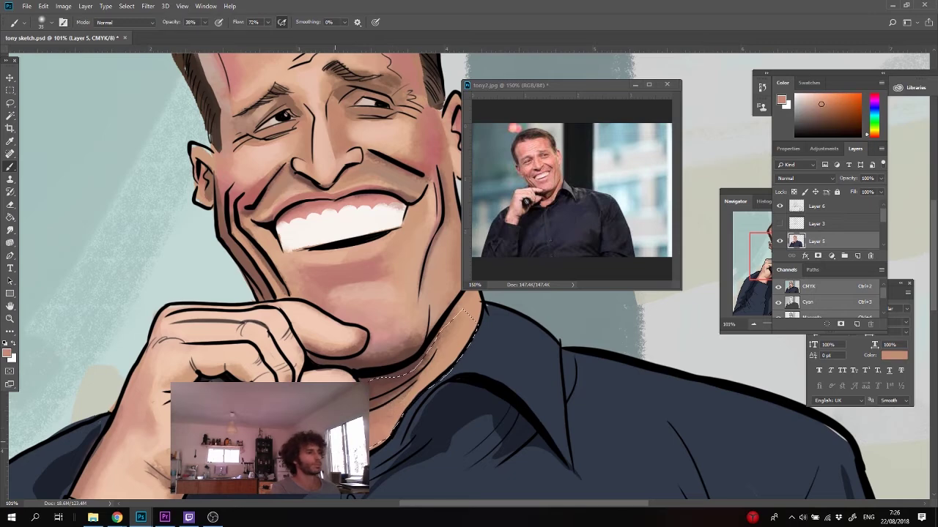
pyautogui.hotkey('ctrl', 'd')
# - Blend the neck shading beside the collar with skin tones sampled along the neck
pyautogui.keyDown('alt'); pyautogui.click(446, 336); pyautogui.keyUp('alt')
pyautogui.moveTo(461, 306)
pyautogui.mouseDown()
pyautogui.moveTo(408, 403)
pyautogui.moveTo(375, 425)
pyautogui.mouseUp()
pyautogui.press('l')
pyautogui.press('b')
pyautogui.moveTo(422, 364)
pyautogui.mouseDown()
pyautogui.moveTo(452, 320)
pyautogui.moveTo(385, 415)
pyautogui.mouseUp()
pyautogui.keyDown('alt'); pyautogui.click(425, 372); pyautogui.keyUp('alt')
pyautogui.keyDown('alt'); pyautogui.click(396, 408); pyautogui.keyUp('alt')
pyautogui.moveTo(448, 327)
pyautogui.mouseDown()
pyautogui.moveTo(411, 396)
pyautogui.moveTo(403, 335)
pyautogui.mouseUp()
pyautogui.hotkey('ctrl', 'd')
pyautogui.keyDown('ctrl'); pyautogui.click(315, 366); pyautogui.keyUp('ctrl')
pyautogui.press('l')
pyautogui.moveTo(437, 284); pyautogui.dragTo(380, 364)
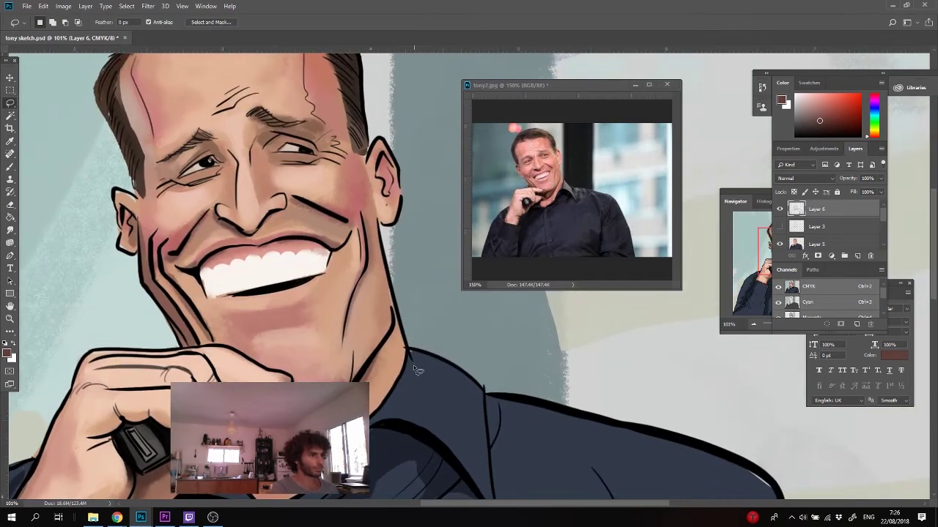
pyautogui.keyDown('ctrl'); pyautogui.click(436, 402); pyautogui.keyUp('ctrl')
pyautogui.press('b')
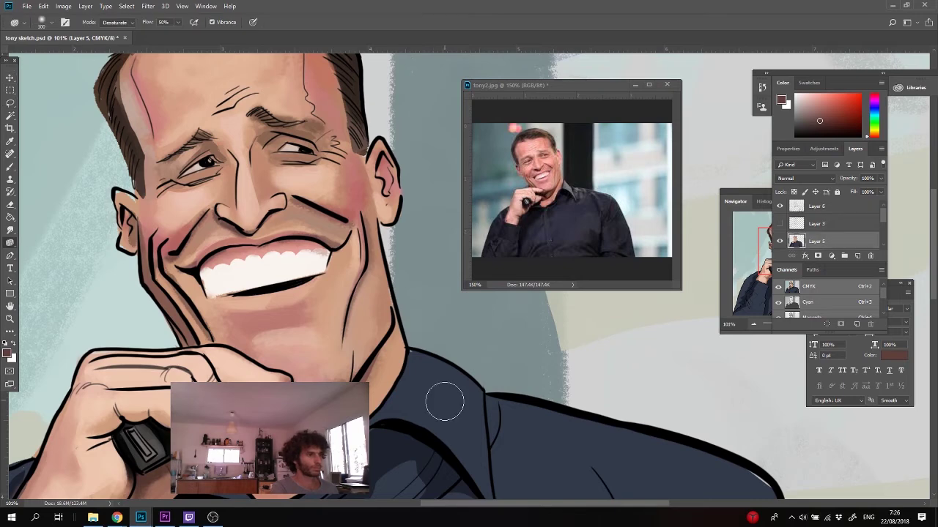
pyautogui.moveTo(444, 401); pyautogui.dragTo(423, 352)
# - Select the shirt collar and brush it with a grey-blue lightened from the sampled shirt colour
pyautogui.press('l')
pyautogui.moveTo(475, 453); pyautogui.dragTo(408, 375)
pyautogui.moveTo(459, 343)
pyautogui.mouseDown()
pyautogui.moveTo(467, 380)
pyautogui.moveTo(476, 453)
pyautogui.mouseUp()
pyautogui.press('i')
pyautogui.click(456, 410)
pyautogui.click(810, 117)
pyautogui.press('b')
pyautogui.moveTo(451, 356)
pyautogui.mouseDown()
pyautogui.moveTo(415, 331)
pyautogui.moveTo(400, 306)
pyautogui.moveTo(396, 346)
pyautogui.moveTo(454, 336)
pyautogui.moveTo(438, 373)
pyautogui.moveTo(397, 312)
pyautogui.moveTo(441, 402)
pyautogui.moveTo(382, 359)
pyautogui.mouseUp()
pyautogui.click(805, 117)
pyautogui.click(873, 111)
pyautogui.hotkey('ctrl', 'd')
# - Raise the brush opacity to 83% and paint light grey-blue highlight strokes across the shoulder beside the collar
pyautogui.moveTo(380, 235); pyautogui.dragTo(291, 177)
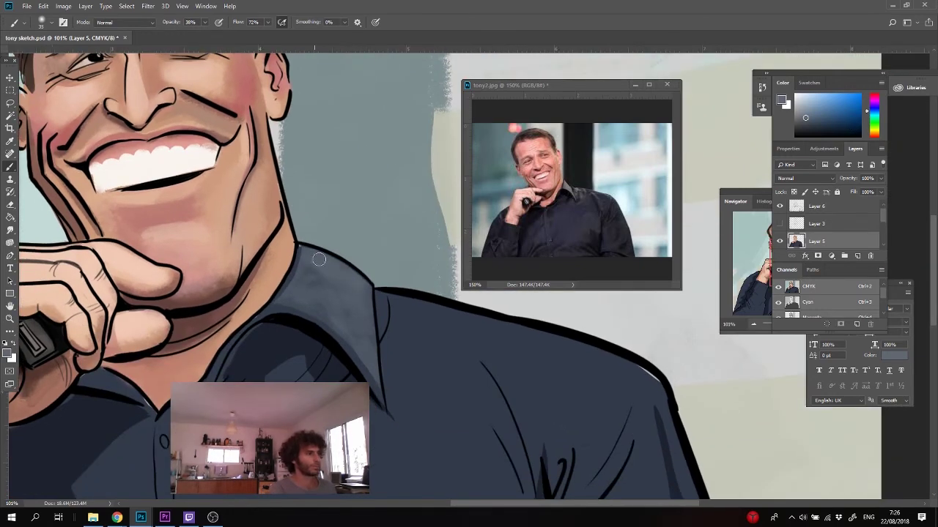
pyautogui.click(206, 22)
pyautogui.moveTo(205, 32); pyautogui.dragTo(225, 34)
pyautogui.press(']')
pyautogui.moveTo(362, 296)
pyautogui.mouseDown()
pyautogui.moveTo(371, 370)
pyautogui.moveTo(297, 272)
pyautogui.mouseUp()
pyautogui.moveTo(418, 323); pyautogui.dragTo(321, 327)
pyautogui.moveTo(356, 326); pyautogui.dragTo(377, 399)
pyautogui.moveTo(298, 313)
pyautogui.mouseDown()
pyautogui.moveTo(353, 318)
pyautogui.moveTo(265, 230)
pyautogui.mouseUp()
pyautogui.moveTo(298, 269); pyautogui.dragTo(320, 308)
pyautogui.moveTo(274, 242); pyautogui.dragTo(390, 284)
pyautogui.moveTo(336, 325); pyautogui.dragTo(325, 318)
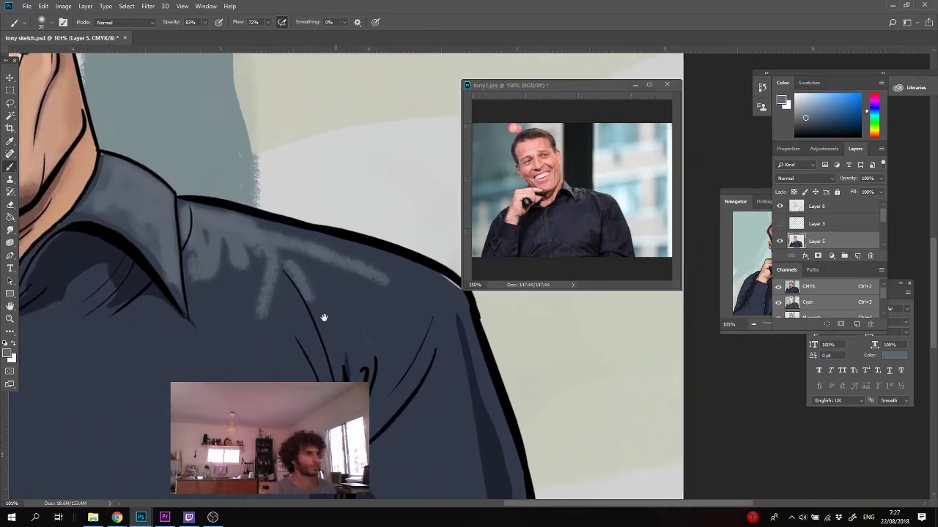
# - Soften the shoulder highlights with sampled shirt blue at 42% opacity and darken the shirt beside the collar tip
pyautogui.keyDown('alt'); pyautogui.click(333, 310); pyautogui.keyUp('alt')
pyautogui.moveTo(381, 279); pyautogui.dragTo(291, 253)
pyautogui.click(205, 23)
pyautogui.moveTo(257, 319)
pyautogui.mouseDown()
pyautogui.moveTo(241, 253)
pyautogui.moveTo(202, 291)
pyautogui.moveTo(195, 243)
pyautogui.moveTo(188, 255)
pyautogui.mouseUp()
pyautogui.keyDown('alt'); pyautogui.click(184, 219); pyautogui.keyUp('alt')
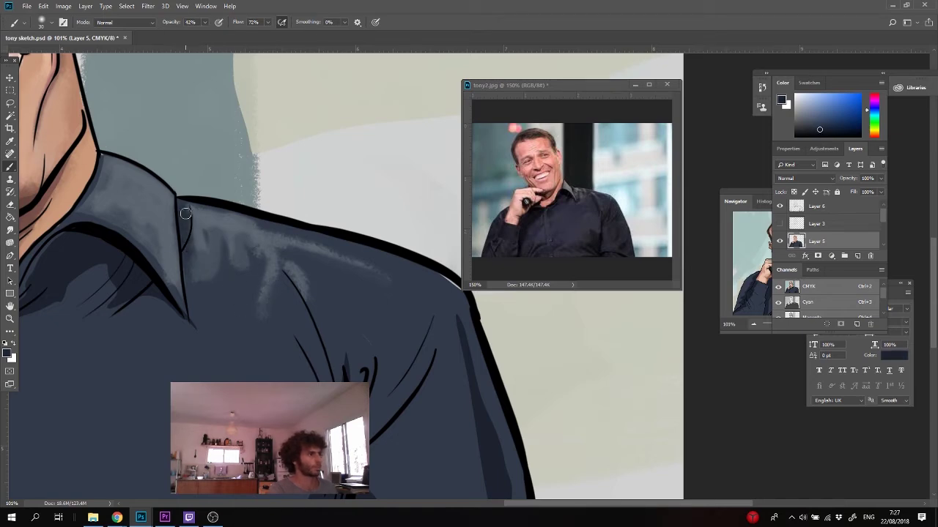
pyautogui.moveTo(186, 213); pyautogui.dragTo(192, 241)
pyautogui.moveTo(216, 231); pyautogui.dragTo(203, 287)
# - Blend the edges of the shoulder highlights with blues sampled from the surrounding shirt
pyautogui.moveTo(326, 415); pyautogui.dragTo(300, 362)
pyautogui.keyDown('alt'); pyautogui.click(276, 233); pyautogui.keyUp('alt')
pyautogui.moveTo(302, 315); pyautogui.dragTo(288, 264)
pyautogui.keyDown('alt'); pyautogui.click(285, 248); pyautogui.keyUp('alt')
pyautogui.moveTo(275, 228); pyautogui.dragTo(261, 210)
pyautogui.keyDown('alt'); pyautogui.click(297, 316); pyautogui.keyUp('alt')
# - Select the fold shapes on the upper sleeve and shade them with dark blue at 80% opacity
pyautogui.press('l')
pyautogui.moveTo(414, 392); pyautogui.dragTo(395, 354)
pyautogui.moveTo(371, 395); pyautogui.dragTo(371, 397)
pyautogui.press('b')
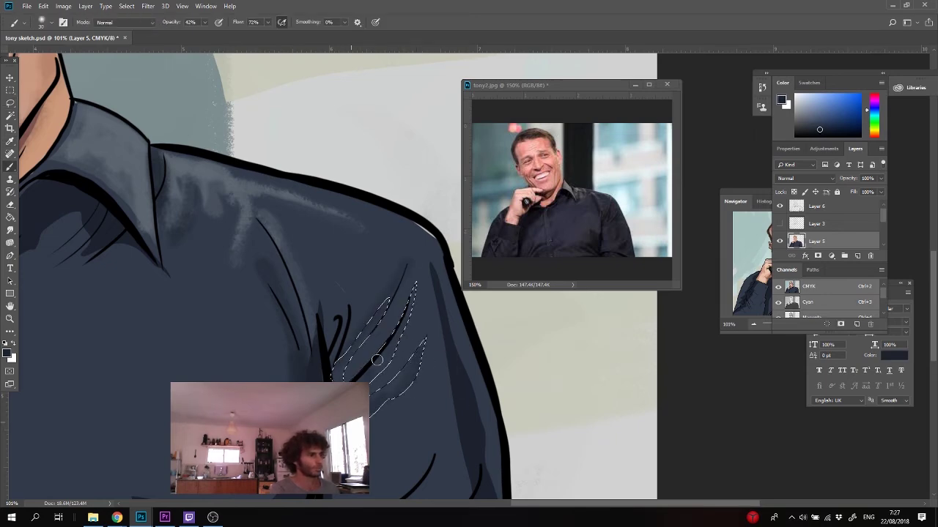
pyautogui.click(205, 22)
pyautogui.click(224, 32)
pyautogui.moveTo(386, 387); pyautogui.dragTo(404, 382)
pyautogui.hotkey('ctrl', 'd')
# - Select the fold further down the sleeve and shade it with the same dark blue
pyautogui.moveTo(387, 255); pyautogui.dragTo(314, 151)
pyautogui.press('l')
pyautogui.press('b')
pyautogui.moveTo(281, 382)
pyautogui.mouseDown()
pyautogui.moveTo(329, 382)
pyautogui.moveTo(331, 333)
pyautogui.moveTo(307, 367)
pyautogui.mouseUp()
pyautogui.hotkey('ctrl', 'd')
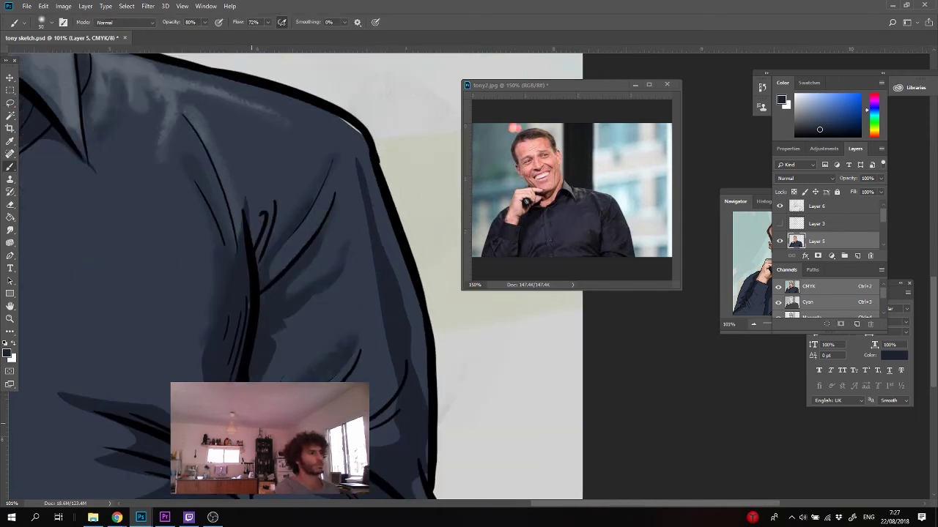
# - Select the outer part of the lower sleeve around the crease lines and shade it dark blue
pyautogui.moveTo(367, 315); pyautogui.dragTo(340, 239)
pyautogui.press('l')
pyautogui.moveTo(368, 398); pyautogui.dragTo(383, 267)
pyautogui.press('b')
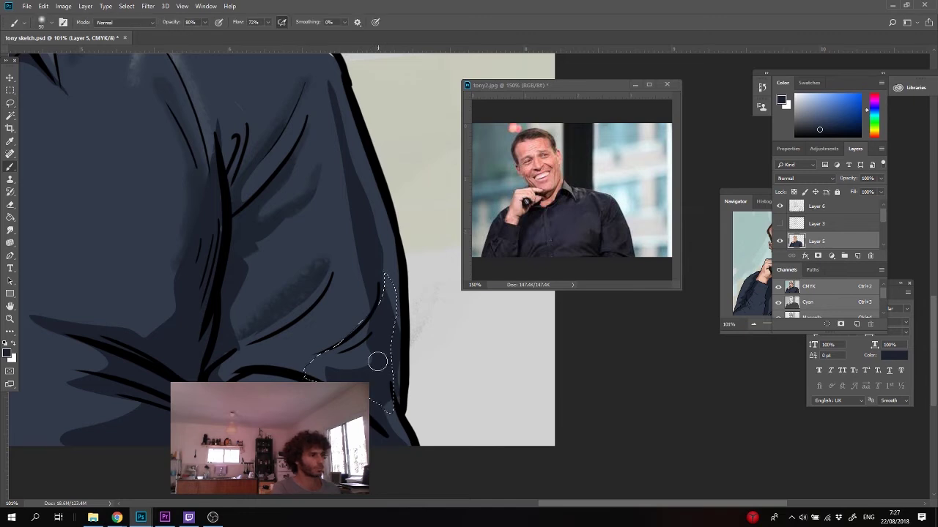
pyautogui.moveTo(377, 362); pyautogui.dragTo(398, 292)
pyautogui.hotkey('ctrl', 'd')
# - Select the sleeve area above the elbow creases and deepen its shading with dark blue
pyautogui.press('l')
pyautogui.moveTo(291, 360)
pyautogui.mouseDown()
pyautogui.moveTo(373, 295)
pyautogui.moveTo(256, 357)
pyautogui.mouseUp()
pyautogui.press('b')
pyautogui.moveTo(338, 191)
pyautogui.mouseDown()
pyautogui.moveTo(275, 360)
pyautogui.moveTo(360, 350)
pyautogui.moveTo(304, 342)
pyautogui.moveTo(335, 157)
pyautogui.mouseUp()
pyautogui.keyDown('alt'); pyautogui.click(349, 348); pyautogui.keyUp('alt')
pyautogui.hotkey('ctrl', 'd')
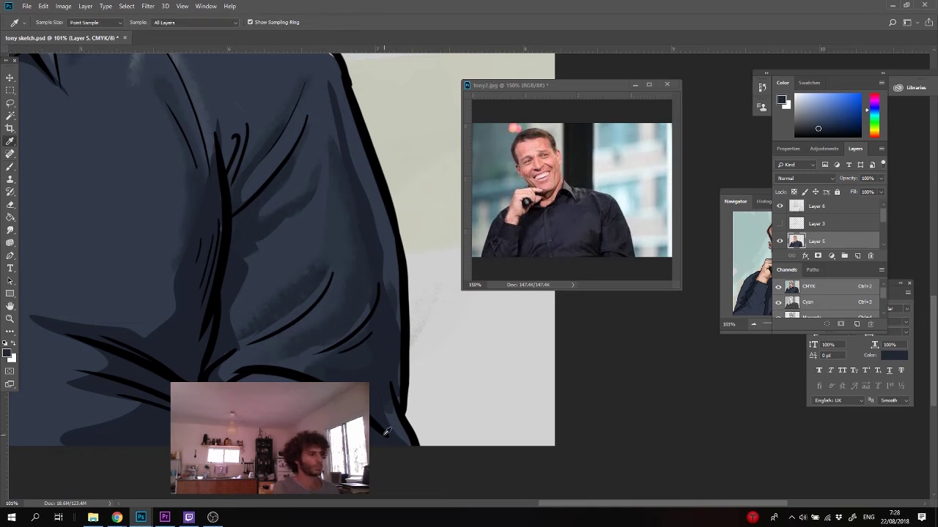
# - Select the bottom of the sleeve near the elbow, shade it dark blue, and blend the outer edge of the arm
pyautogui.press('l')
pyautogui.moveTo(386, 433); pyautogui.dragTo(254, 378)
pyautogui.press('b')
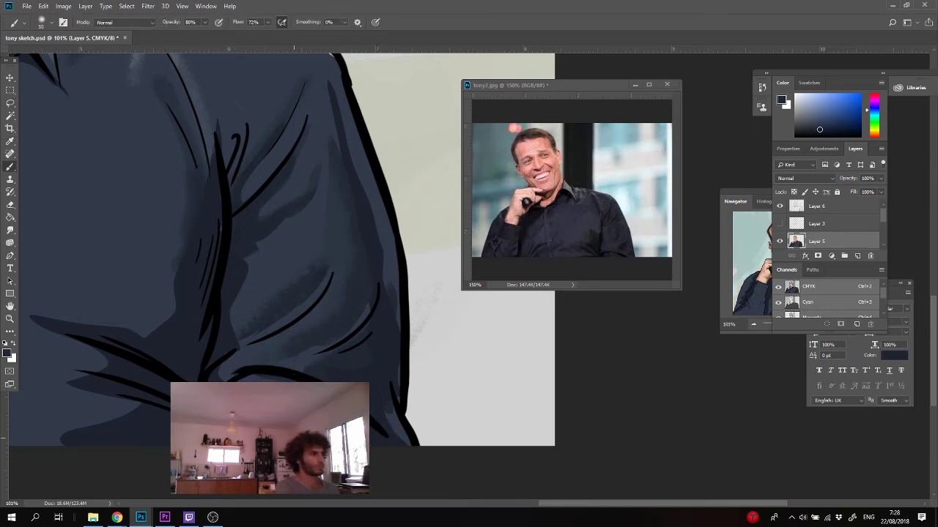
pyautogui.moveTo(387, 267); pyautogui.dragTo(358, 156)
pyautogui.moveTo(277, 252); pyautogui.dragTo(290, 291)
pyautogui.moveTo(338, 224); pyautogui.dragTo(316, 289)
pyautogui.moveTo(317, 290); pyautogui.dragTo(301, 316)
pyautogui.keyDown('alt'); pyautogui.click(347, 271); pyautogui.keyUp('alt')
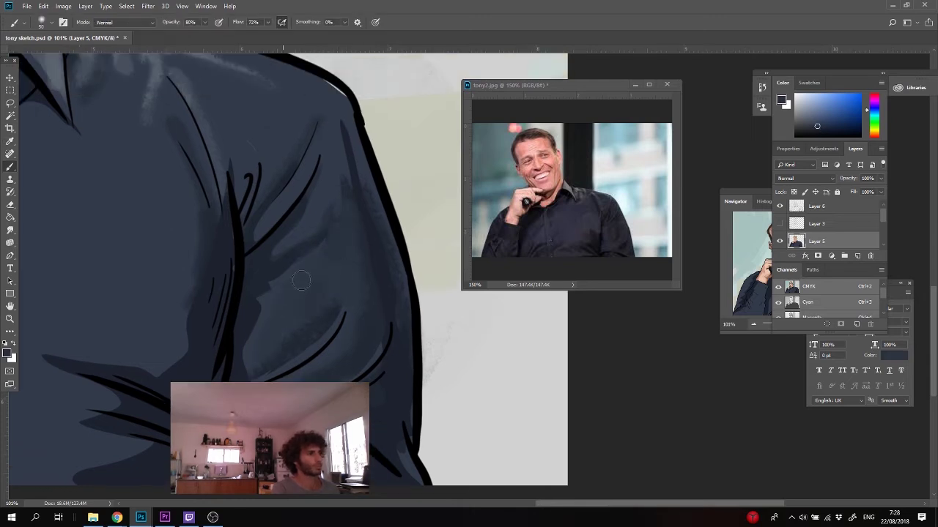
pyautogui.moveTo(293, 221); pyautogui.dragTo(280, 233)
# - Shade the upper shoulder around the highlights with sampled shirt blues, reducing the brush size to 30
pyautogui.keyDown('alt'); pyautogui.click(215, 76); pyautogui.keyUp('alt')
pyautogui.moveTo(224, 66)
pyautogui.mouseDown()
pyautogui.moveTo(265, 81)
pyautogui.moveTo(264, 170)
pyautogui.mouseUp()
pyautogui.moveTo(266, 143)
pyautogui.mouseDown()
pyautogui.moveTo(206, 126)
pyautogui.moveTo(262, 194)
pyautogui.mouseUp()
pyautogui.keyDown('alt'); pyautogui.click(274, 230); pyautogui.keyUp('alt')
pyautogui.press('[')
pyautogui.press('[')
pyautogui.moveTo(214, 146)
pyautogui.mouseDown()
pyautogui.moveTo(252, 183)
pyautogui.moveTo(238, 173)
pyautogui.mouseUp()
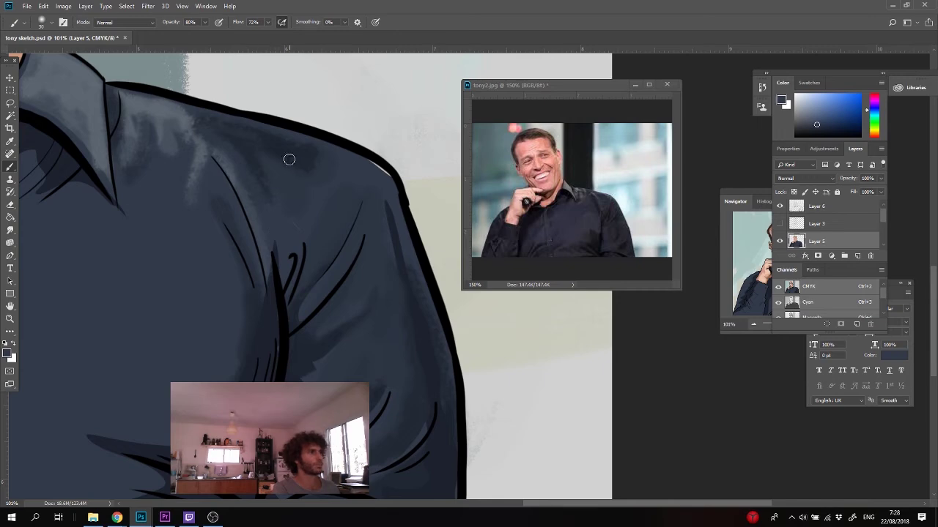
pyautogui.press('u')
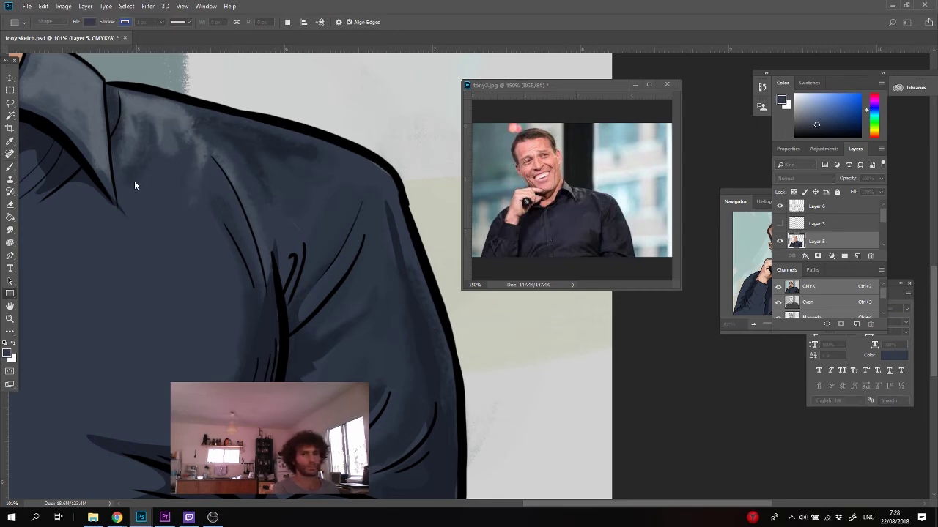
pyautogui.click(134, 185)
pyautogui.press('Return')
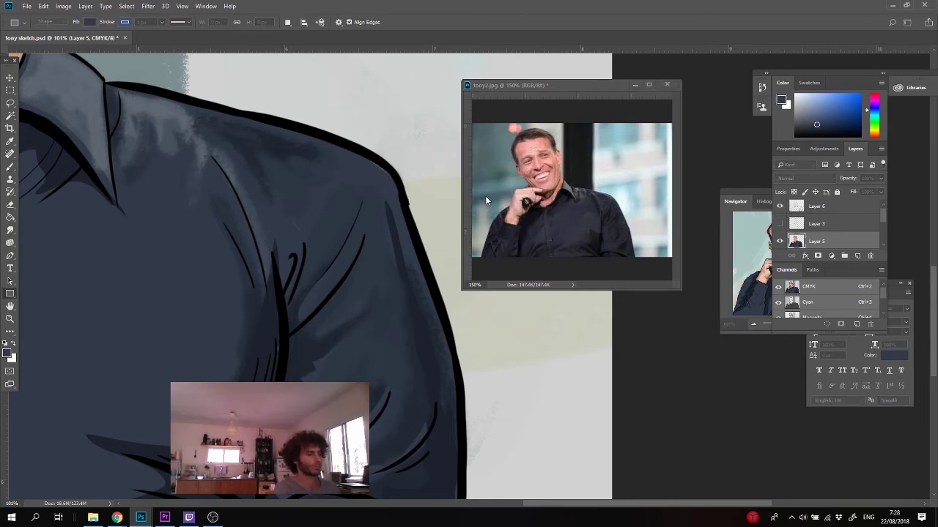
# - Brush a sampled dark blue between the highlight streaks on the shoulder
pyautogui.press('i')
pyautogui.press('b')
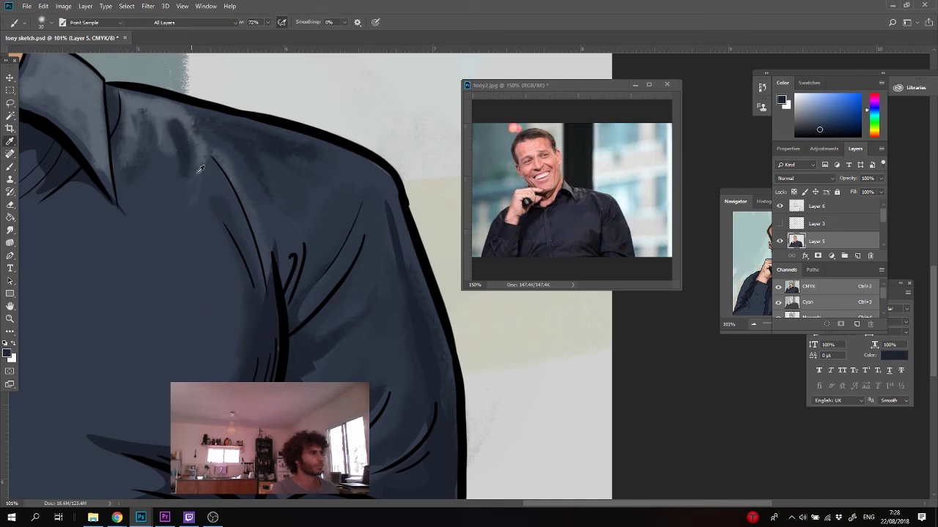
pyautogui.moveTo(154, 286)
pyautogui.mouseDown()
pyautogui.moveTo(305, 140)
pyautogui.moveTo(271, 145)
pyautogui.mouseUp()
# - Select the lower chest area beside the armpit and shade it with blues sampled from the shirt
pyautogui.press('l')
pyautogui.moveTo(362, 315)
pyautogui.mouseDown()
pyautogui.moveTo(351, 235)
pyautogui.moveTo(218, 349)
pyautogui.moveTo(362, 315)
pyautogui.mouseUp()
pyautogui.keyDown('alt'); pyautogui.click(331, 280); pyautogui.keyUp('alt')
pyautogui.moveTo(331, 279)
pyautogui.mouseDown()
pyautogui.moveTo(217, 305)
pyautogui.moveTo(218, 375)
pyautogui.mouseUp()
pyautogui.keyDown('alt'); pyautogui.click(205, 340); pyautogui.keyUp('alt')
pyautogui.moveTo(130, 392)
pyautogui.mouseDown()
pyautogui.moveTo(196, 290)
pyautogui.moveTo(281, 278)
pyautogui.moveTo(261, 212)
pyautogui.mouseUp()
pyautogui.hotkey('ctrl', 'd')
# - Lower the brush flow to 31% and build up soft shading on the lower chest with a sampled blue
pyautogui.keyDown('alt'); pyautogui.click(298, 243); pyautogui.keyUp('alt')
pyautogui.click(205, 24)
pyautogui.click(268, 24)
pyautogui.click(295, 220)
pyautogui.moveTo(295, 242); pyautogui.dragTo(205, 388)
pyautogui.press('l')
pyautogui.moveTo(228, 175)
pyautogui.mouseDown()
pyautogui.moveTo(311, 220)
pyautogui.moveTo(230, 176)
pyautogui.mouseUp()
pyautogui.press('b')
pyautogui.hotkey('ctrl', 'd')
# - Select the broad fold across the belly and shade it with a sampled dark blue
pyautogui.press('l')
pyautogui.moveTo(165, 272)
pyautogui.mouseDown()
pyautogui.moveTo(356, 286)
pyautogui.moveTo(392, 263)
pyautogui.mouseUp()
pyautogui.moveTo(355, 382)
pyautogui.mouseDown()
pyautogui.moveTo(327, 374)
pyautogui.moveTo(104, 410)
pyautogui.moveTo(118, 396)
pyautogui.mouseUp()
pyautogui.press('b')
pyautogui.keyDown('alt'); pyautogui.click(381, 370); pyautogui.keyUp('alt')
pyautogui.moveTo(241, 329); pyautogui.dragTo(170, 432)
pyautogui.hotkey('ctrl', 'd')
# - Select the narrow folds at the bottom edge of the shirt front and shade them dark blue
pyautogui.press('l')
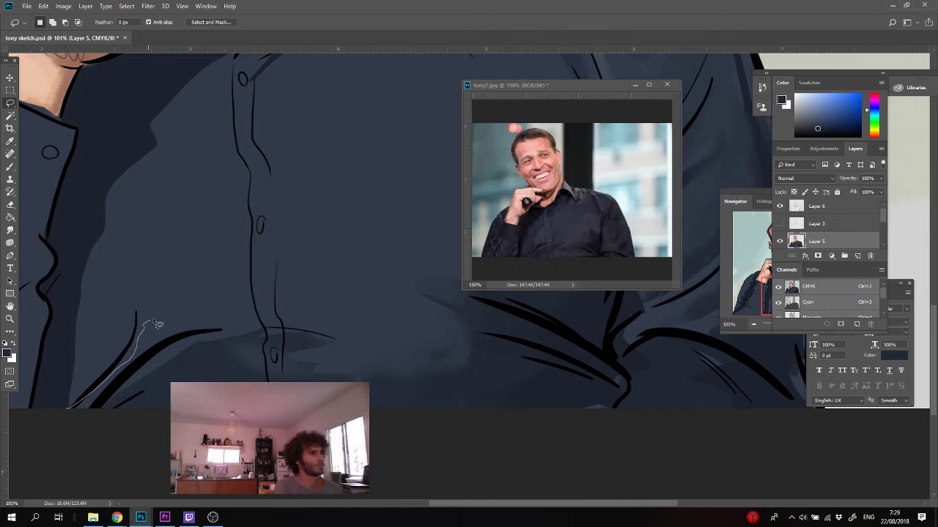
pyautogui.moveTo(79, 416); pyautogui.dragTo(117, 414)
pyautogui.press('b')
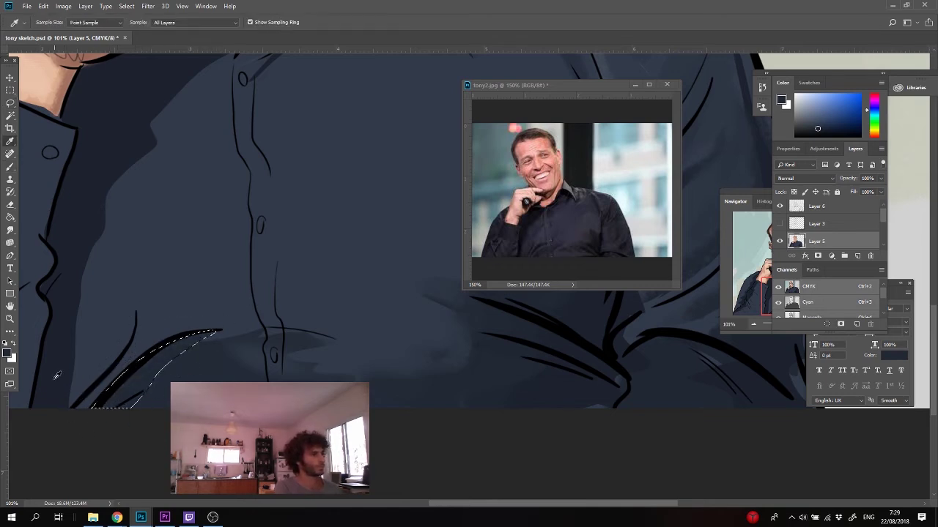
pyautogui.hotkey('ctrl', 'd')
pyautogui.press('l')
pyautogui.moveTo(75, 407); pyautogui.dragTo(57, 417)
pyautogui.press('b')
pyautogui.moveTo(86, 374)
pyautogui.mouseDown()
pyautogui.moveTo(133, 311)
pyautogui.moveTo(73, 394)
pyautogui.mouseUp()
pyautogui.hotkey('ctrl', 'd')
# - Select the chest between the button placket and the arm and brush it with a sampled blue shifted towards violet
pyautogui.moveTo(164, 235)
pyautogui.mouseDown()
pyautogui.moveTo(180, 323)
pyautogui.moveTo(18, 344)
pyautogui.mouseUp()
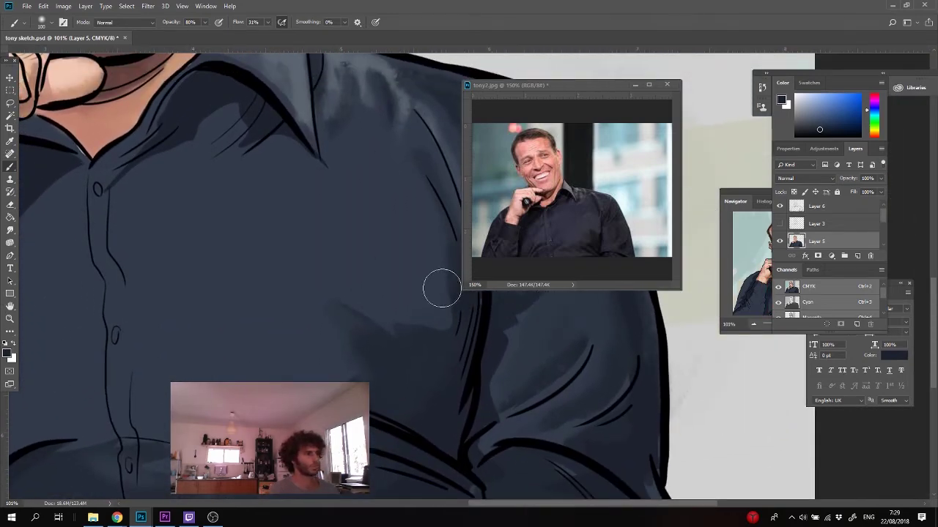
pyautogui.hotkey('ctrl', '-')
pyautogui.hotkey('ctrl', '-')
pyautogui.keyDown('alt'); pyautogui.click(349, 279); pyautogui.keyUp('alt')
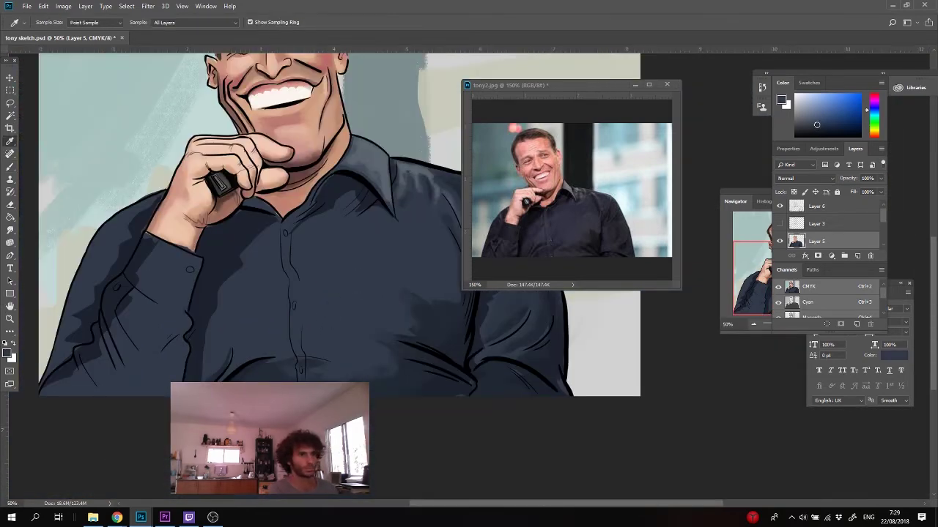
pyautogui.click(874, 109)
pyautogui.click(818, 126)
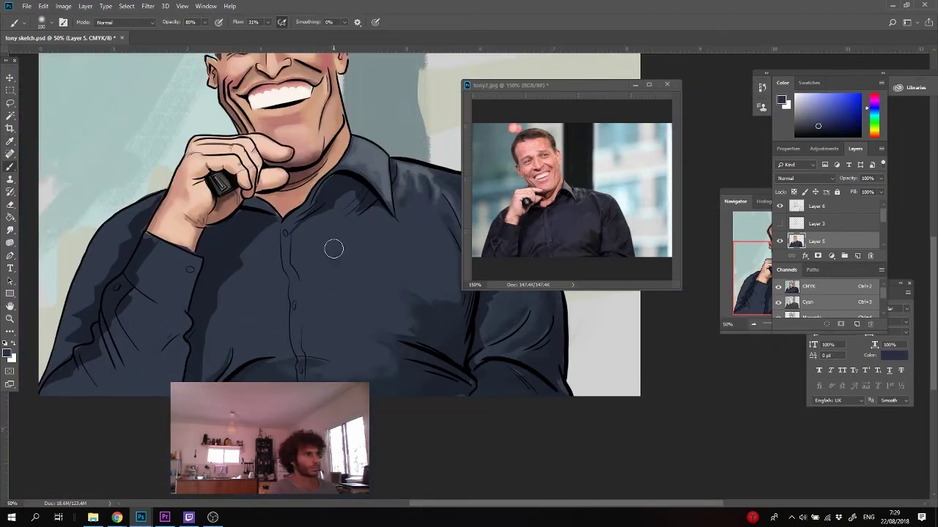
pyautogui.keyDown('alt'); pyautogui.click(395, 213); pyautogui.keyUp('alt')
pyautogui.press('l')
pyautogui.moveTo(380, 387)
pyautogui.mouseDown()
pyautogui.moveTo(312, 341)
pyautogui.moveTo(258, 368)
pyautogui.moveTo(333, 297)
pyautogui.moveTo(256, 380)
pyautogui.mouseUp()
pyautogui.press('b')
pyautogui.keyDown('alt'); pyautogui.click(313, 286); pyautogui.keyUp('alt')
pyautogui.hotkey('ctrl', 'd')
# - Select the shirt front strip between the neckline, button placket and raised sleeve, and brush it with a sampled, adjusted dark blue
pyautogui.press('l')
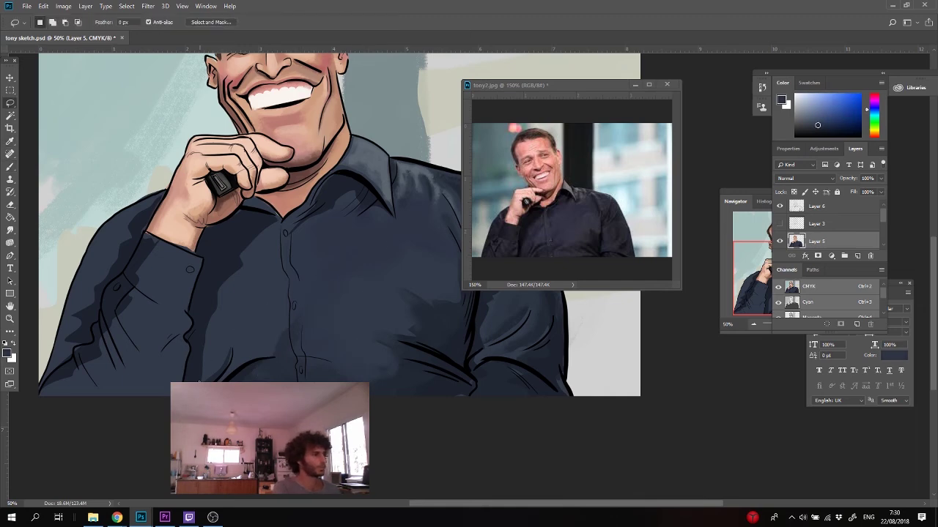
pyautogui.moveTo(234, 285); pyautogui.dragTo(196, 377)
pyautogui.press('b')
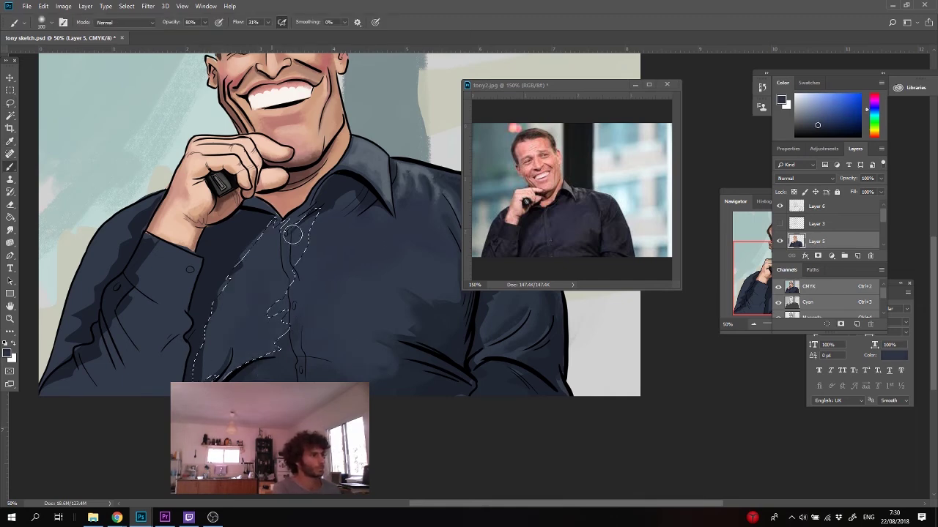
pyautogui.keyDown('alt'); pyautogui.click(241, 322); pyautogui.keyUp('alt')
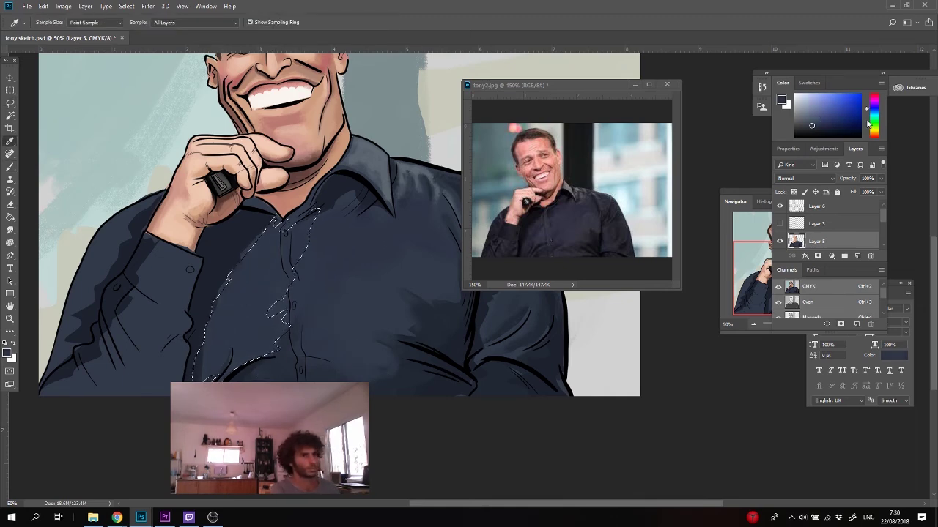
pyautogui.click(810, 128)
pyautogui.moveTo(293, 220); pyautogui.dragTo(226, 304)
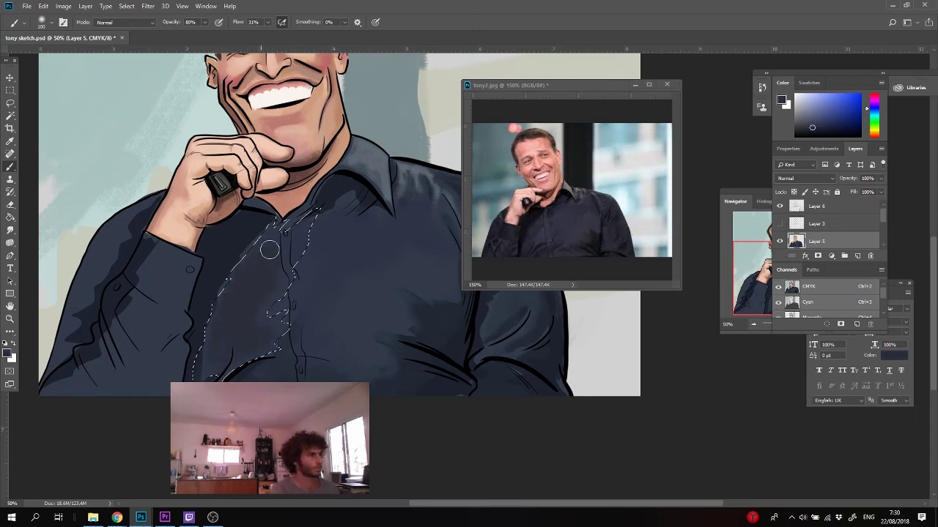
pyautogui.keyDown('alt'); pyautogui.click(297, 223); pyautogui.keyUp('alt')
pyautogui.hotkey('ctrl', 'd')
pyautogui.press('o')
pyautogui.press('i')
pyautogui.press('o')
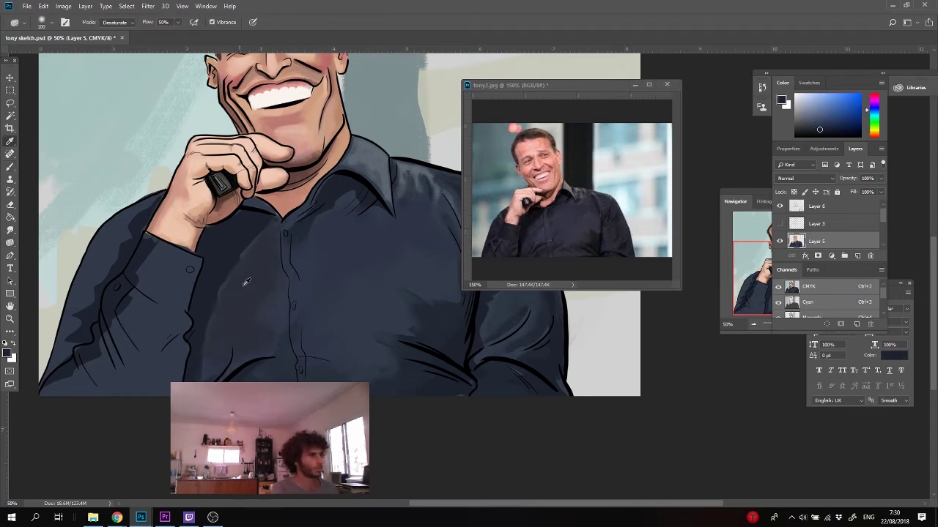
# - Select the shadowed shirt area beside the raised cuff and forearm and shade it with a sampled dark blue
pyautogui.press('l')
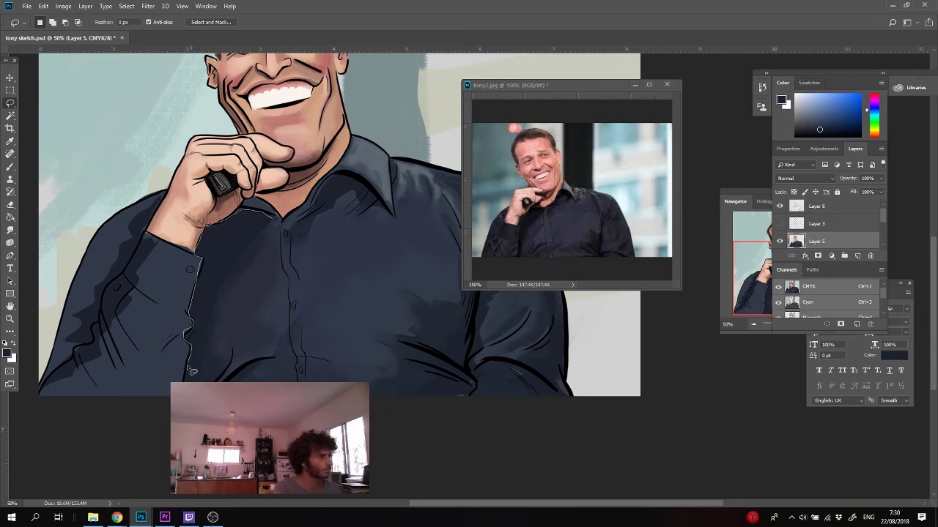
pyautogui.moveTo(205, 362)
pyautogui.mouseDown()
pyautogui.moveTo(251, 232)
pyautogui.moveTo(213, 228)
pyautogui.moveTo(193, 372)
pyautogui.mouseUp()
pyautogui.press('b')
pyautogui.keyDown('alt'); pyautogui.click(218, 236); pyautogui.keyUp('alt')
pyautogui.hotkey('ctrl', 'd')
# - Select the narrow area along the button placket and shade it with a sampled dark blue
pyautogui.scroll(-1, 292, 303)
pyautogui.moveTo(293, 303); pyautogui.dragTo(300, 443)
pyautogui.keyDown('alt'); pyautogui.click(305, 439); pyautogui.keyUp('alt')
pyautogui.press('l')
pyautogui.moveTo(304, 407); pyautogui.dragTo(315, 320)
pyautogui.press('b')
pyautogui.keyDown('alt'); pyautogui.click(316, 272); pyautogui.keyUp('alt')
pyautogui.hotkey('ctrl', 'f')
pyautogui.press('Escape')
pyautogui.hotkey('ctrl', 'd')
# - Select the ragged shadow shape under the collar flap, darken it, and sample the chest blue with a smaller brush
pyautogui.press('l')
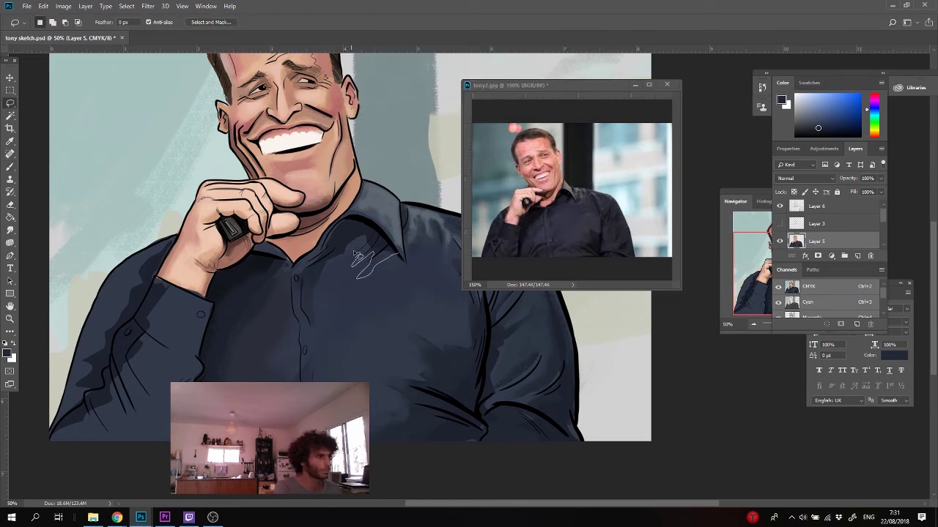
pyautogui.moveTo(373, 228); pyautogui.dragTo(370, 225)
pyautogui.press('b')
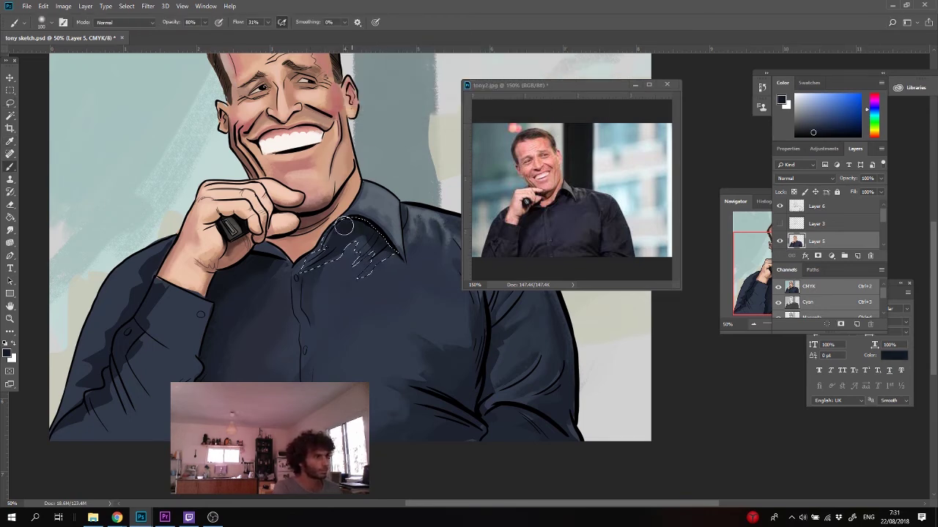
pyautogui.hotkey('ctrl', 'd')
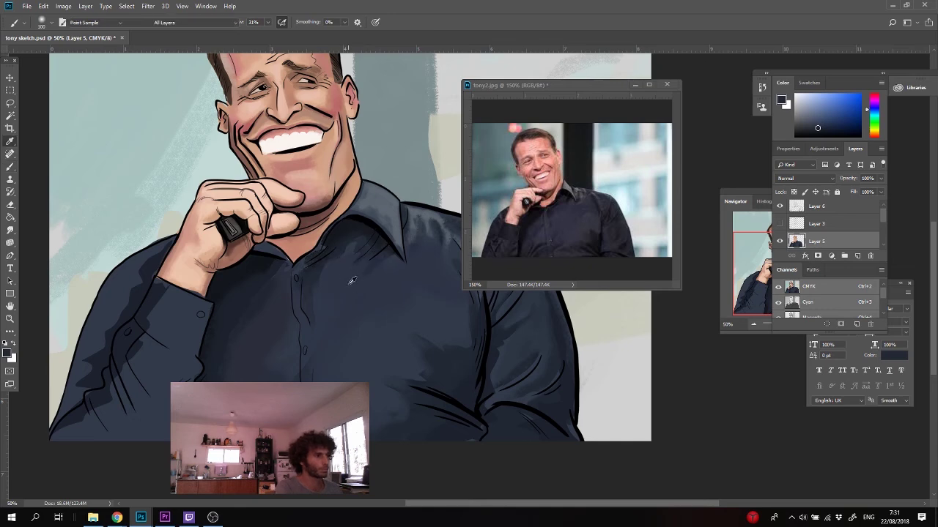
pyautogui.keyDown('alt'); pyautogui.click(345, 273); pyautogui.keyUp('alt')
pyautogui.press('[')
pyautogui.press('alt')
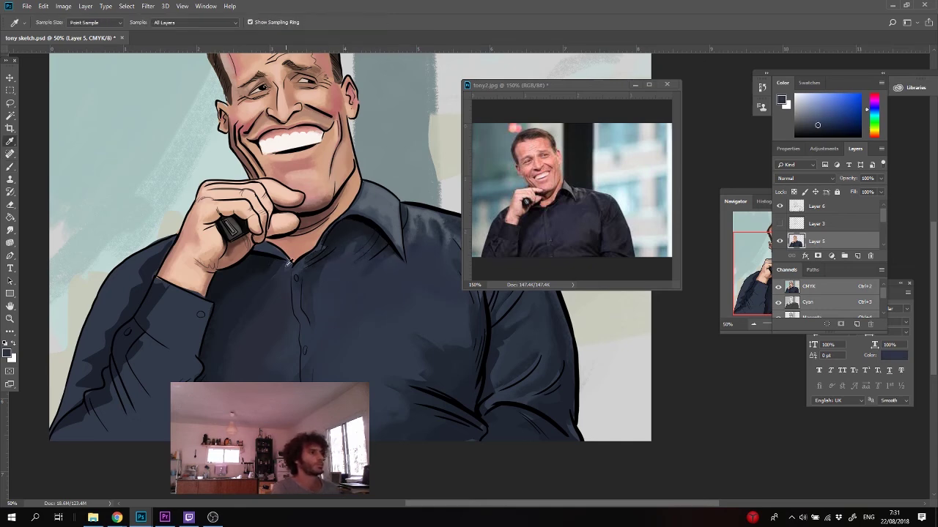
# - Select the thin collar edge at the neckline below the hand and darken it with a sampled near-black
pyautogui.press('l')
pyautogui.press('b')
pyautogui.keyDown('alt'); pyautogui.click(282, 245); pyautogui.keyUp('alt')
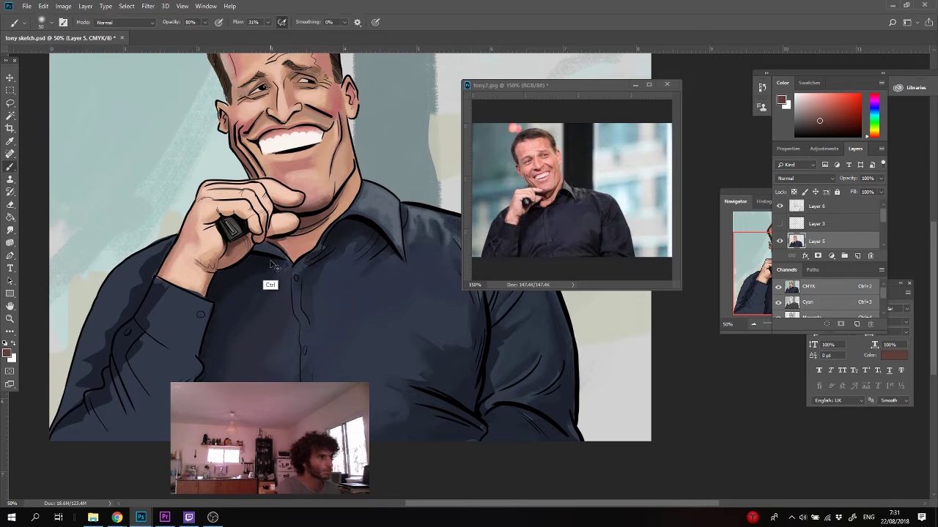
pyautogui.press('l')
pyautogui.moveTo(260, 248); pyautogui.dragTo(292, 263)
pyautogui.press('b')
pyautogui.keyDown('alt'); pyautogui.click(273, 248); pyautogui.keyUp('alt')
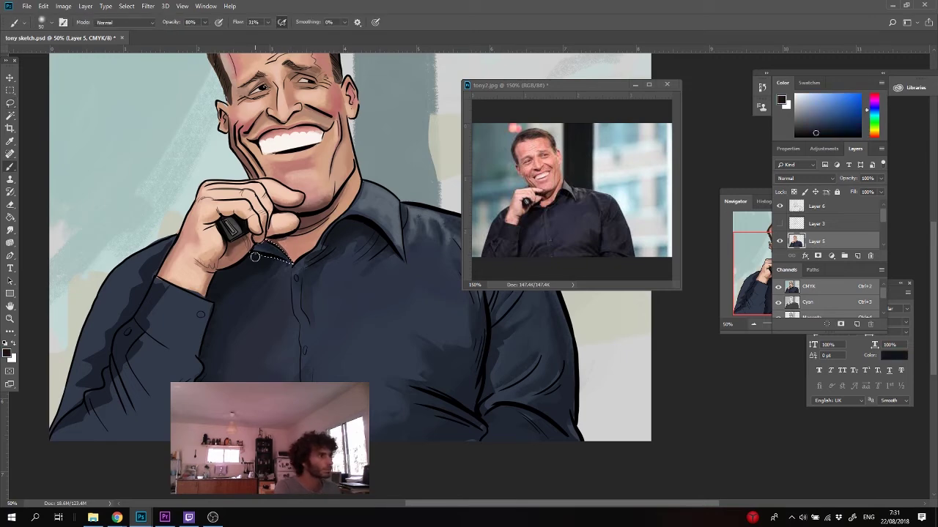
# - Select the pointed fold across the lower placket and a jagged patch on the chest, brushing each with a muted blue
pyautogui.press('l')
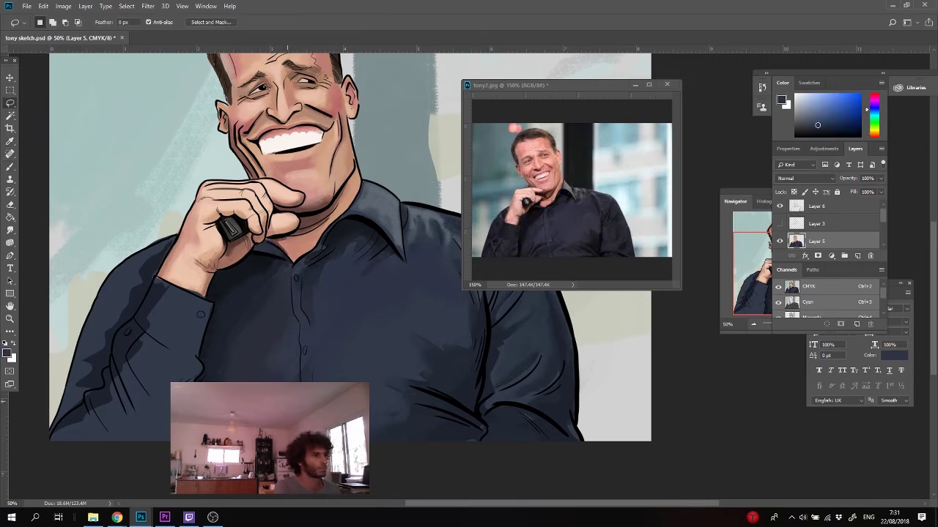
pyautogui.moveTo(279, 368); pyautogui.dragTo(293, 313)
pyautogui.press('b')
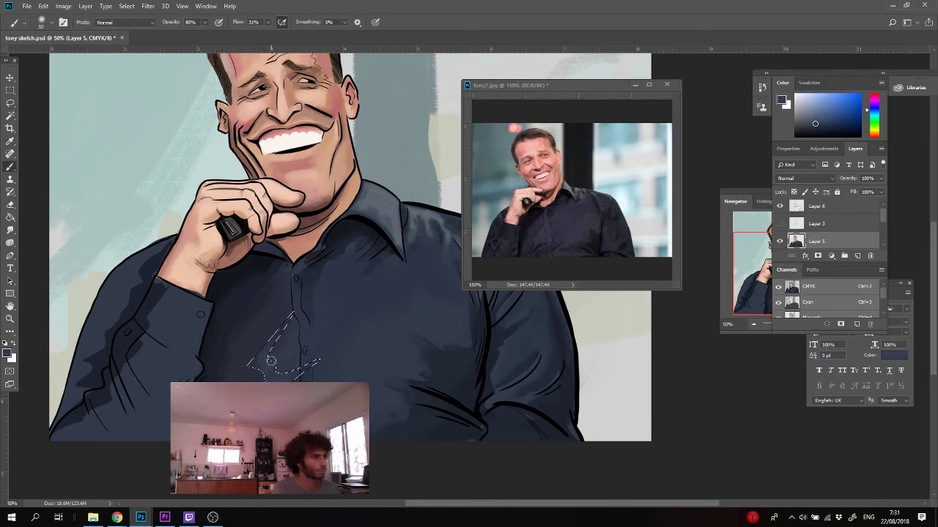
pyautogui.press('l')
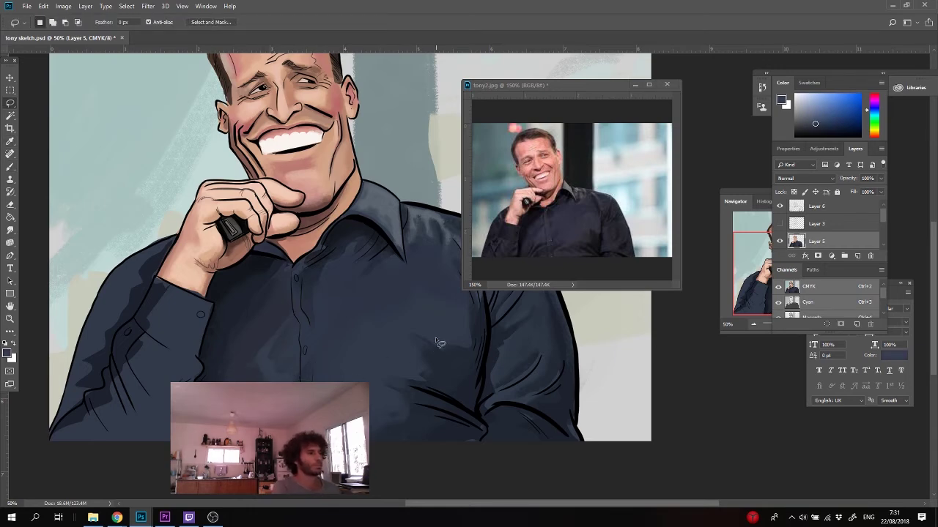
pyautogui.press('b')
pyautogui.moveTo(469, 314)
pyautogui.mouseDown()
pyautogui.moveTo(391, 289)
pyautogui.moveTo(397, 279)
pyautogui.mouseUp()
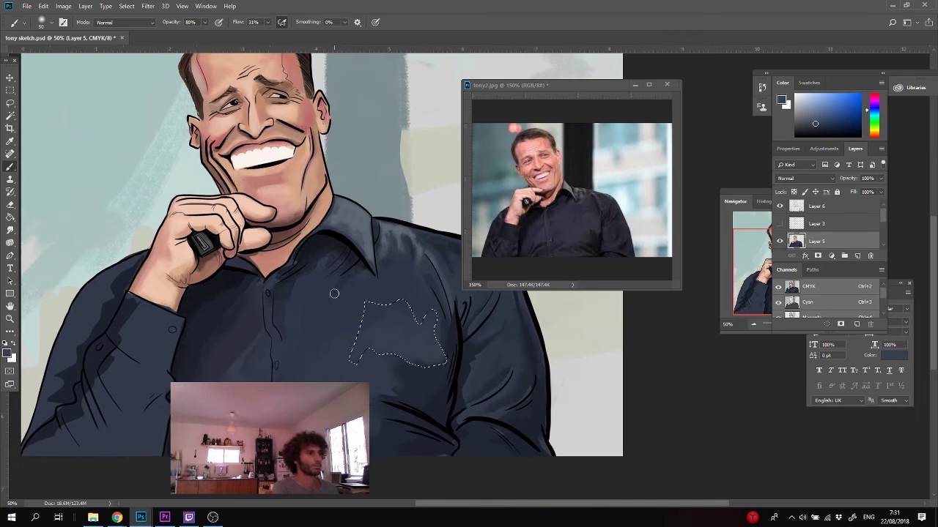
# - Select the jagged streaks on the shoulder beside the collar, invert the selection, and brush around them with a sampled dark blue
pyautogui.press('l')
pyautogui.moveTo(415, 233)
pyautogui.mouseDown()
pyautogui.moveTo(423, 258)
pyautogui.moveTo(414, 232)
pyautogui.mouseUp()
pyautogui.click(64, 6)
pyautogui.moveTo(126, 6)
pyautogui.click(136, 44)
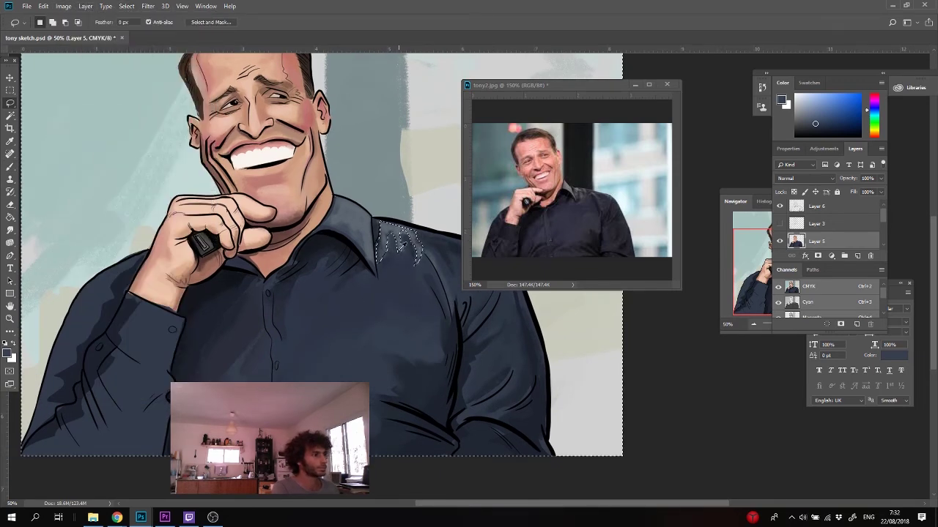
pyautogui.press('b')
pyautogui.keyDown('alt'); pyautogui.click(407, 258); pyautogui.keyUp('alt')
pyautogui.hotkey('ctrl', 'd')
pyautogui.moveTo(390, 263); pyautogui.dragTo(346, 322)
# - Select the collar flap and brush a sampled grey-blue highlight onto it
pyautogui.press('l')
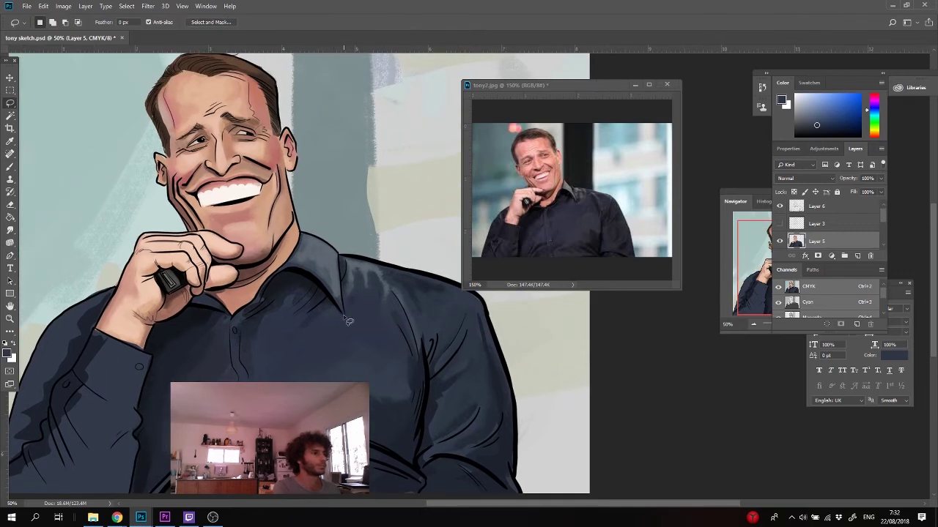
pyautogui.press('b')
pyautogui.keyDown('alt'); pyautogui.click(312, 241); pyautogui.keyUp('alt')
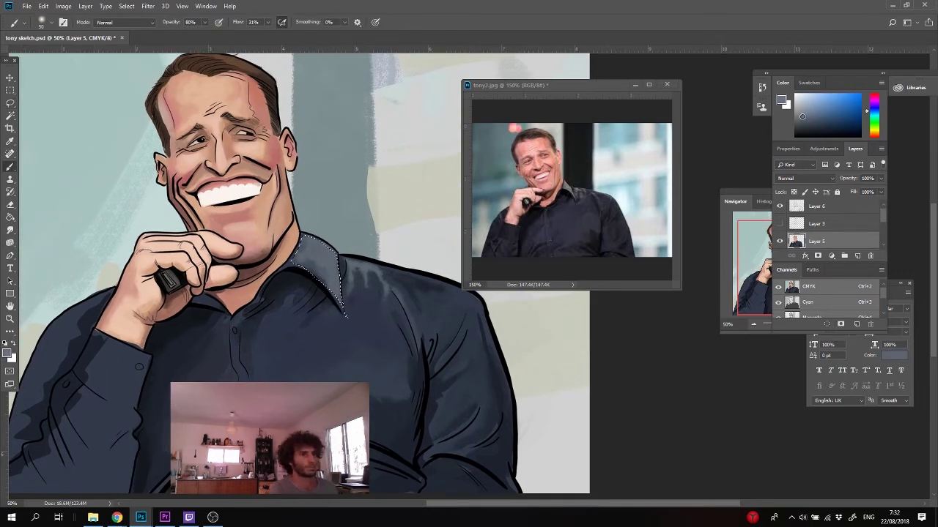
# - Lower the brush opacity to 29% and brush soft highlights onto the shoulder and upper chest with sampled grey-blues
pyautogui.press('l')
pyautogui.press('b')
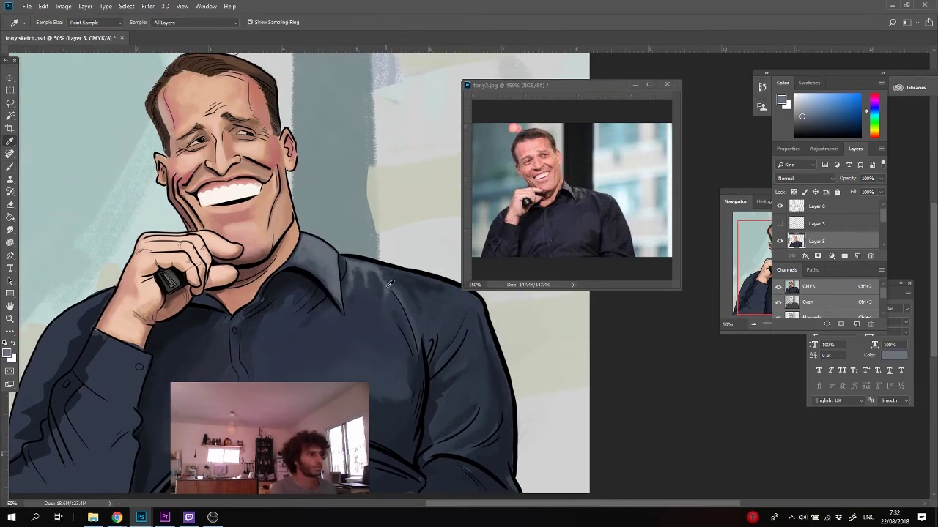
pyautogui.keyDown('alt'); pyautogui.click(398, 296); pyautogui.keyUp('alt')
pyautogui.click(205, 23)
pyautogui.click(184, 34)
pyautogui.click(419, 311)
pyautogui.keyDown('alt'); pyautogui.click(328, 317); pyautogui.keyUp('alt')
pyautogui.moveTo(312, 323); pyautogui.dragTo(331, 298)
# - Select the jagged highlight shape at the outer corner of the shoulder and brush it with the light grey-blue
pyautogui.moveTo(349, 220); pyautogui.dragTo(280, 251)
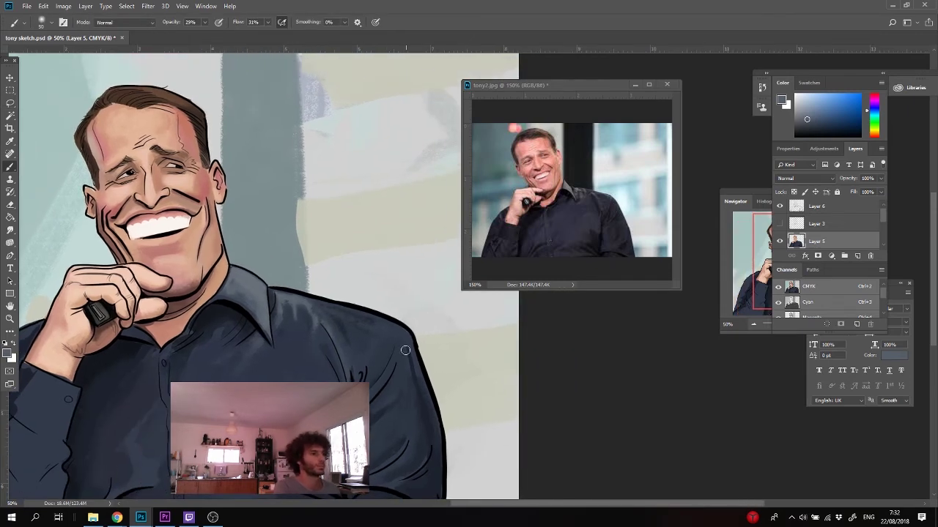
pyautogui.press('l')
pyautogui.press('b')
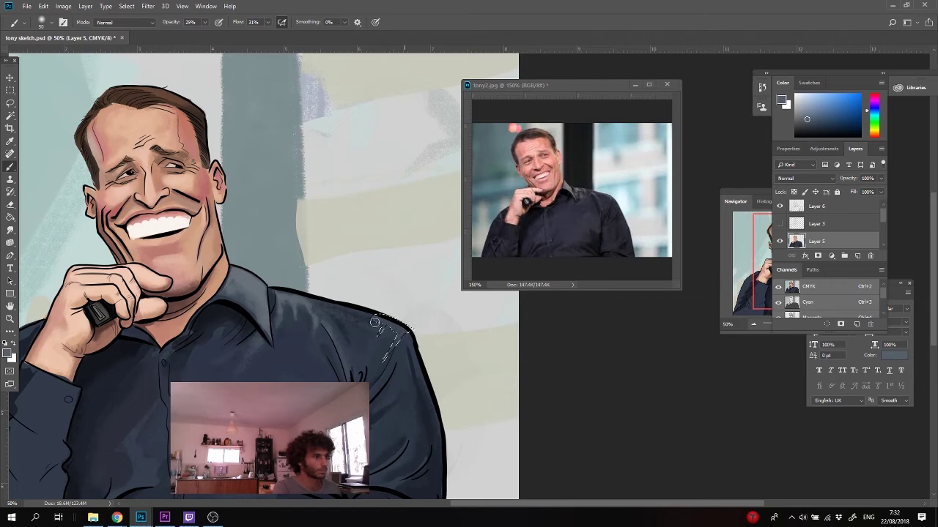
# - Select the cuff and upper forearm of the raised sleeve and shade them with a sampled dark blue at 100% opacity
pyautogui.moveTo(356, 317); pyautogui.dragTo(391, 176)
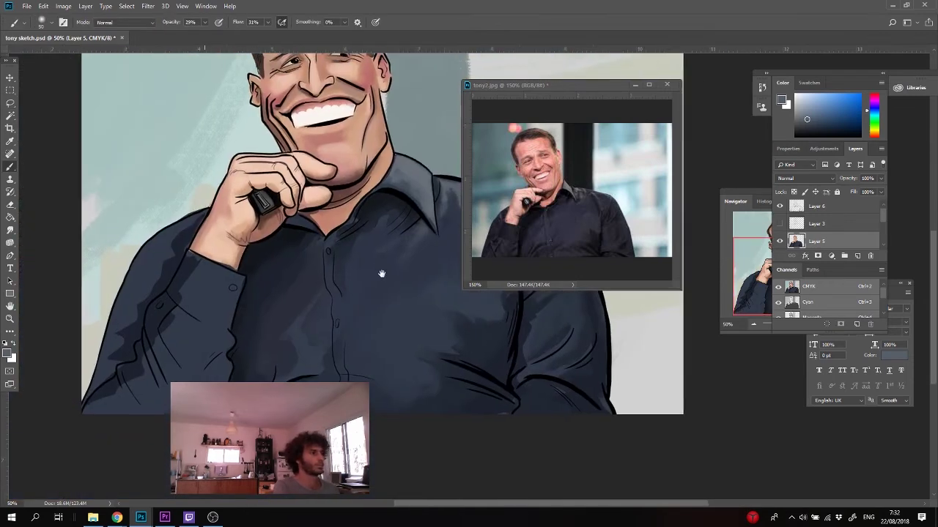
pyautogui.moveTo(382, 274); pyautogui.dragTo(494, 273)
pyautogui.press('l')
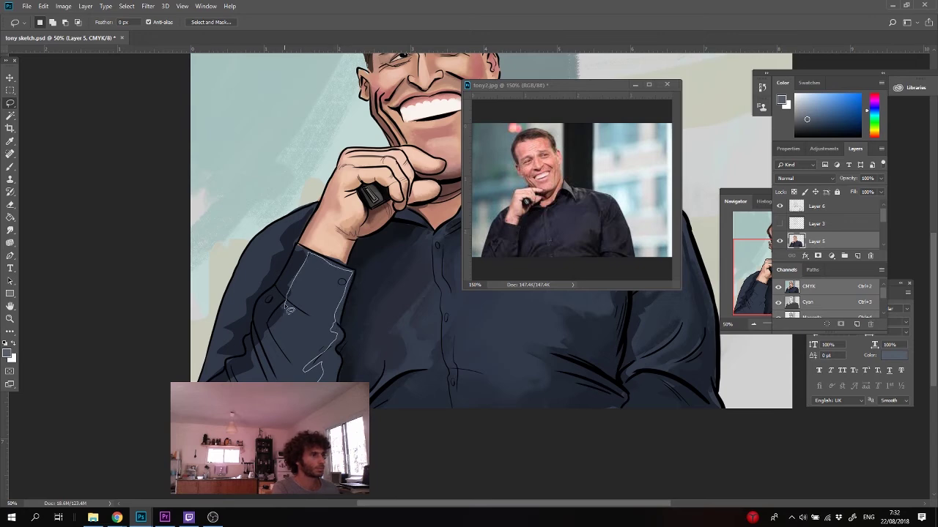
pyautogui.moveTo(294, 285); pyautogui.dragTo(309, 255)
pyautogui.press('i')
pyautogui.click(383, 356)
pyautogui.press('b')
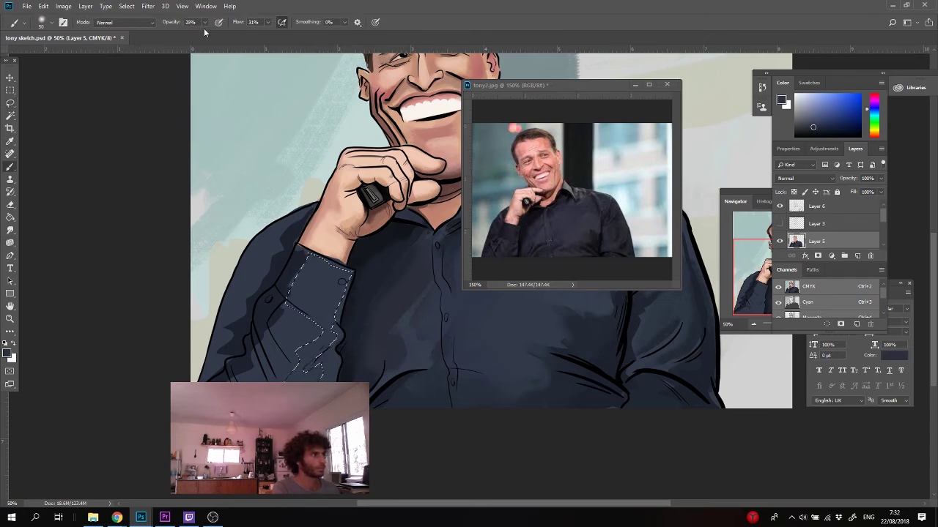
pyautogui.press('0')
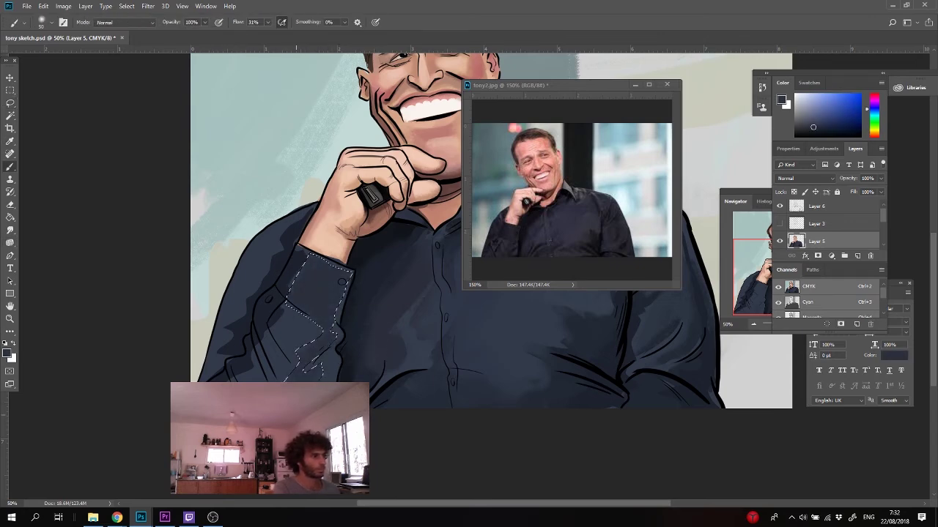
pyautogui.hotkey('ctrl', 'd')
# - Select the jagged folds on the forearm sleeve below the cuff and shade them with sampled blues, enlarging the brush
pyautogui.press('l')
pyautogui.moveTo(289, 314); pyautogui.dragTo(249, 373)
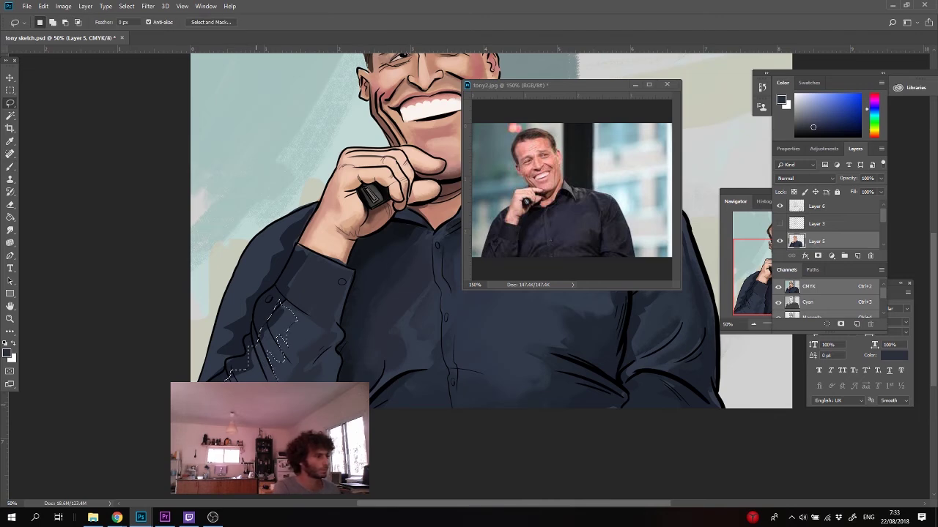
pyautogui.press('b')
pyautogui.keyDown('alt'); pyautogui.click(249, 351); pyautogui.keyUp('alt')
pyautogui.keyDown('alt'); pyautogui.click(252, 358); pyautogui.keyUp('alt')
pyautogui.moveTo(276, 337); pyautogui.dragTo(281, 323)
pyautogui.keyDown('alt'); pyautogui.click(289, 331); pyautogui.keyUp('alt')
pyautogui.press(']')
pyautogui.press(']')
pyautogui.press(']')
pyautogui.hotkey('ctrl', 'd')
# - Select the wavy shadow area along the raised arm's upper sleeve and brush it with a sampled blue
pyautogui.press('l')
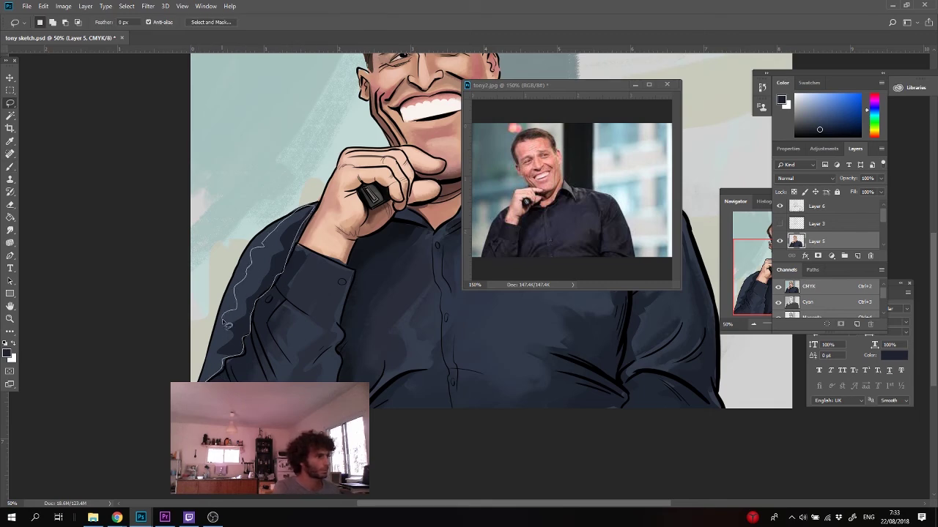
pyautogui.moveTo(227, 324); pyautogui.dragTo(208, 375)
pyautogui.press('b')
pyautogui.keyDown('alt'); pyautogui.click(268, 268); pyautogui.keyUp('alt')
pyautogui.moveTo(314, 205); pyautogui.dragTo(256, 256)
pyautogui.hotkey('ctrl', 'd')
# - Select the folds along the back of the forearm sleeve and brush them with a sampled blue
pyautogui.press('l')
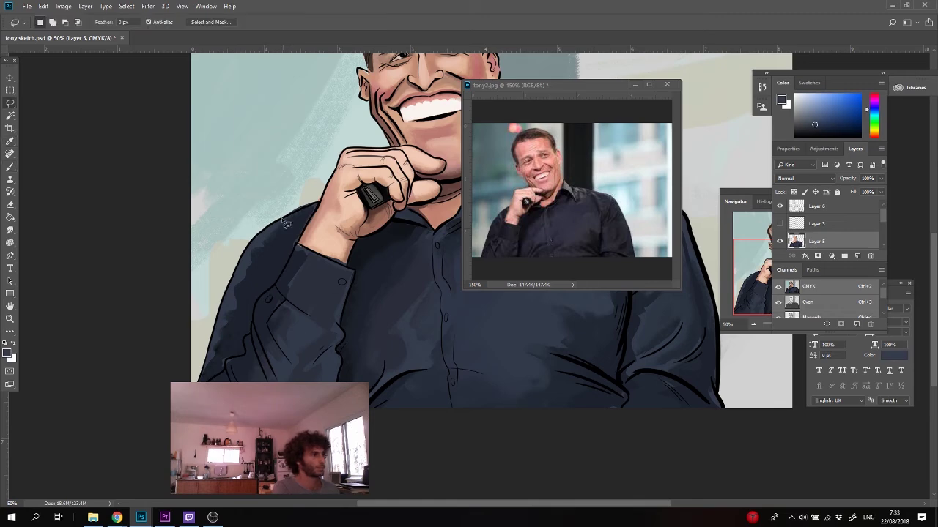
pyautogui.press('i')
pyautogui.click(301, 331)
pyautogui.press('l')
pyautogui.press('b')
pyautogui.moveTo(279, 297); pyautogui.dragTo(260, 346)
pyautogui.press('l')
pyautogui.moveTo(254, 393); pyautogui.dragTo(249, 377)
pyautogui.press('b')
pyautogui.moveTo(252, 374); pyautogui.dragTo(248, 356)
pyautogui.hotkey('ctrl', 'd')
# - Select a thin fold on the forearm sleeve's inner edge near the elbow and shade it with a sampled dark blue
pyautogui.press('l')
pyautogui.press('b')
pyautogui.keyDown('alt'); pyautogui.click(322, 377); pyautogui.keyUp('alt')
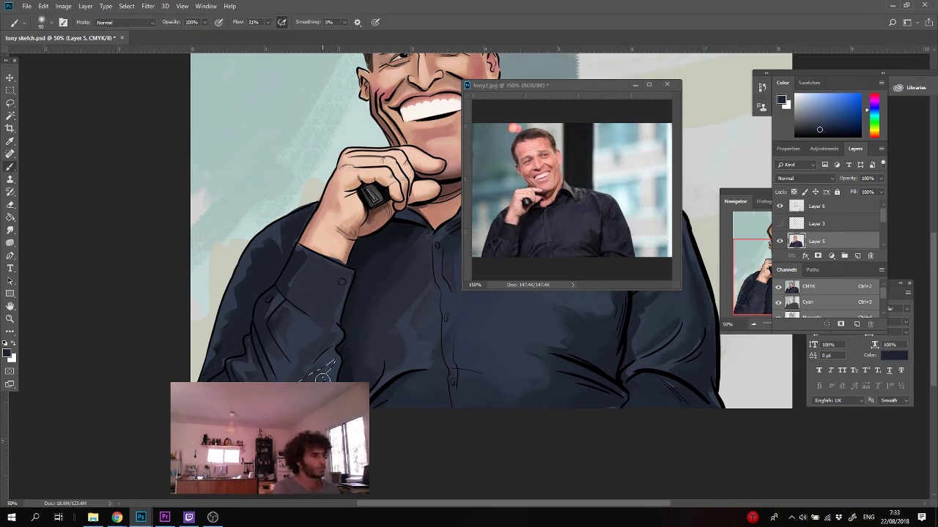
pyautogui.press('l')
pyautogui.press('b')
pyautogui.moveTo(337, 378); pyautogui.dragTo(335, 365)
pyautogui.hotkey('ctrl', 'd')
# - Select the adjoining small folds at the lower end of the forearm sleeve and shade them with sampled dark blues
pyautogui.press('l')
pyautogui.press('b')
pyautogui.keyDown('alt'); pyautogui.click(328, 374); pyautogui.keyUp('alt')
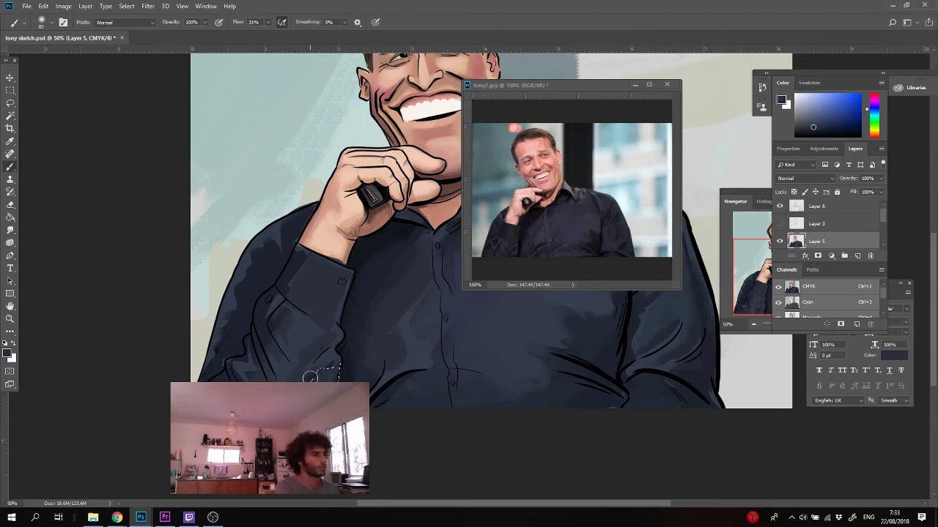
pyautogui.press('l')
pyautogui.click(329, 361)
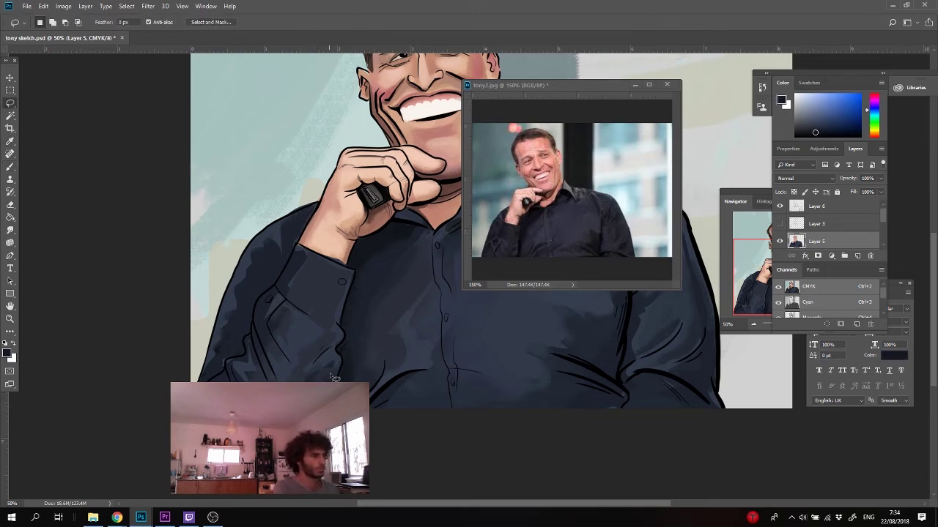
pyautogui.press('b')
pyautogui.keyDown('alt'); pyautogui.click(331, 379); pyautogui.keyUp('alt')
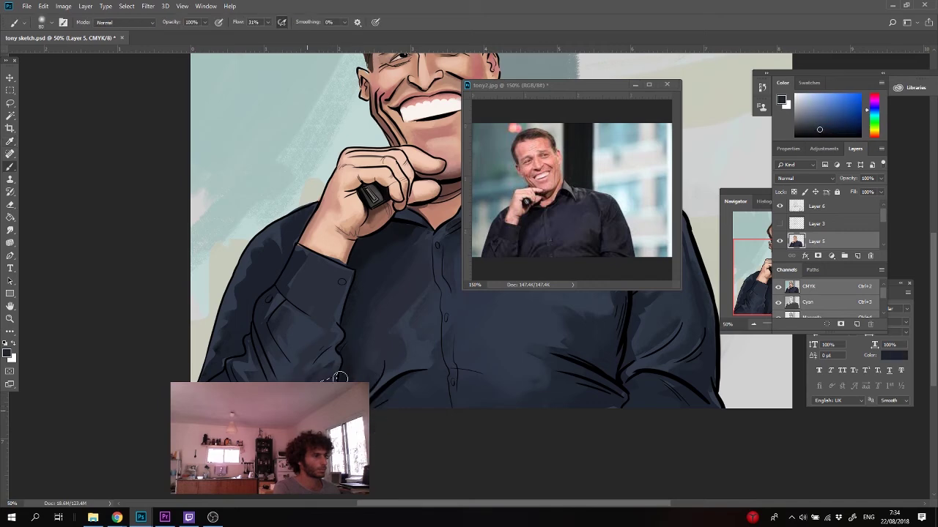
pyautogui.press('l')
pyautogui.press('b')
# - Select the fold area on the shirt front beside the lower placket and brush it with a sampled blue
pyautogui.press('l')
pyautogui.press('b')
pyautogui.keyDown('alt'); pyautogui.click(398, 358); pyautogui.keyUp('alt')
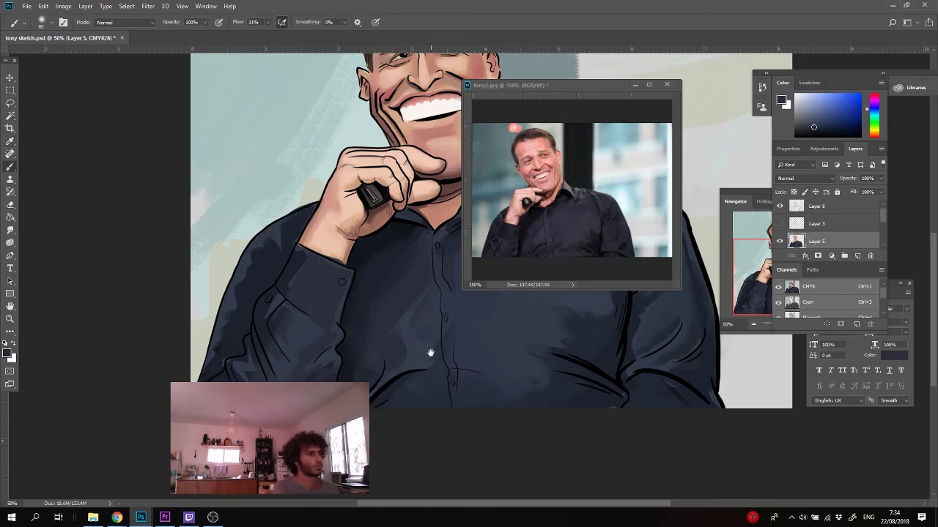
pyautogui.moveTo(441, 351); pyautogui.dragTo(367, 409)
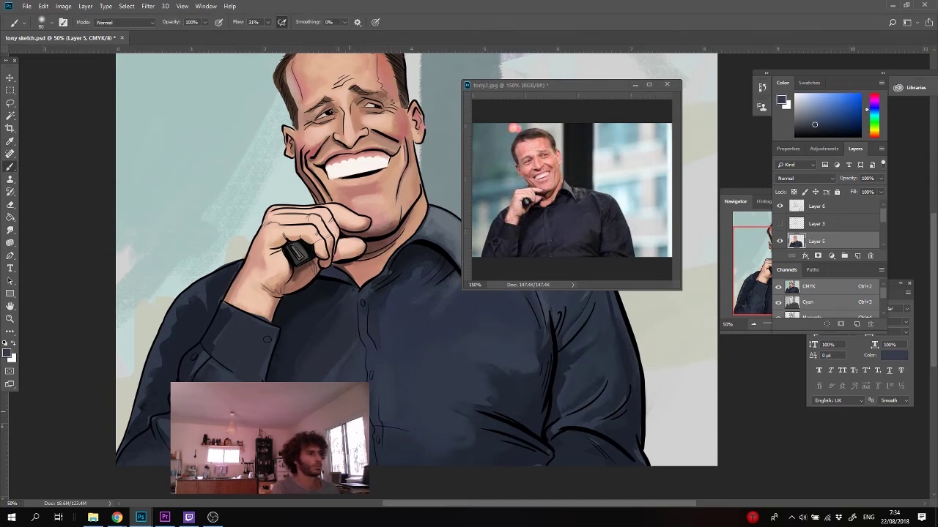
# - Brush sampled dark blues over the lower chest of the shirt to the side of the placket
pyautogui.press('i')
pyautogui.moveTo(866, 112); pyautogui.dragTo(867, 109)
pyautogui.press('b')
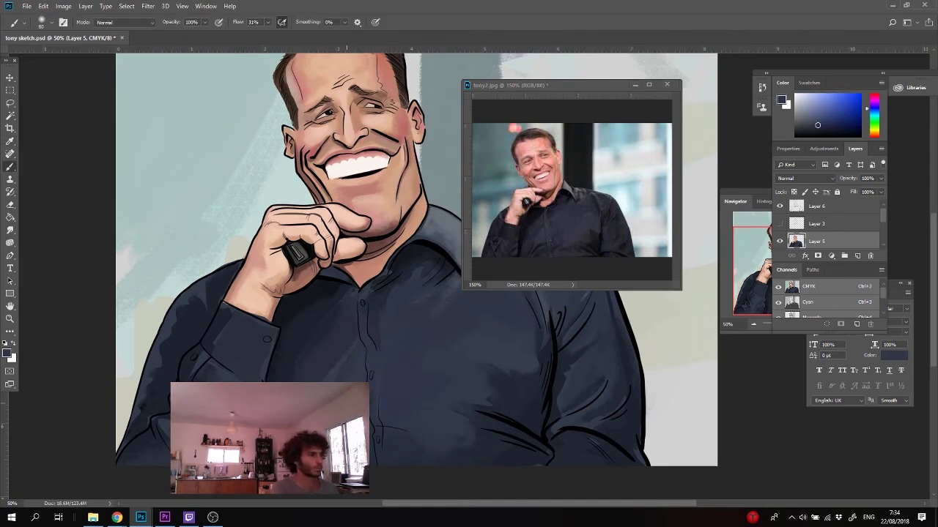
pyautogui.keyDown('alt'); pyautogui.click(450, 377); pyautogui.keyUp('alt')
pyautogui.keyDown('alt'); pyautogui.click(408, 400); pyautogui.keyUp('alt')
pyautogui.moveTo(450, 377)
pyautogui.mouseDown()
pyautogui.moveTo(408, 400)
pyautogui.moveTo(355, 404)
pyautogui.mouseUp()
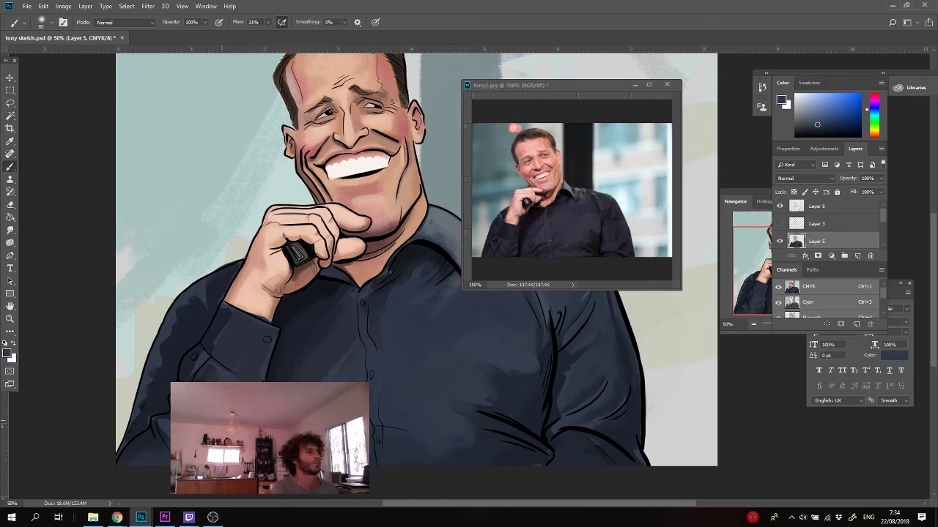
pyautogui.keyDown('alt'); pyautogui.click(504, 352); pyautogui.keyUp('alt')
# - Shade the lower part of the shirt cuff and around its button with a smaller brush and sampled blues
pyautogui.press('[')
pyautogui.press('[')
pyautogui.press('[')
pyautogui.press('[')
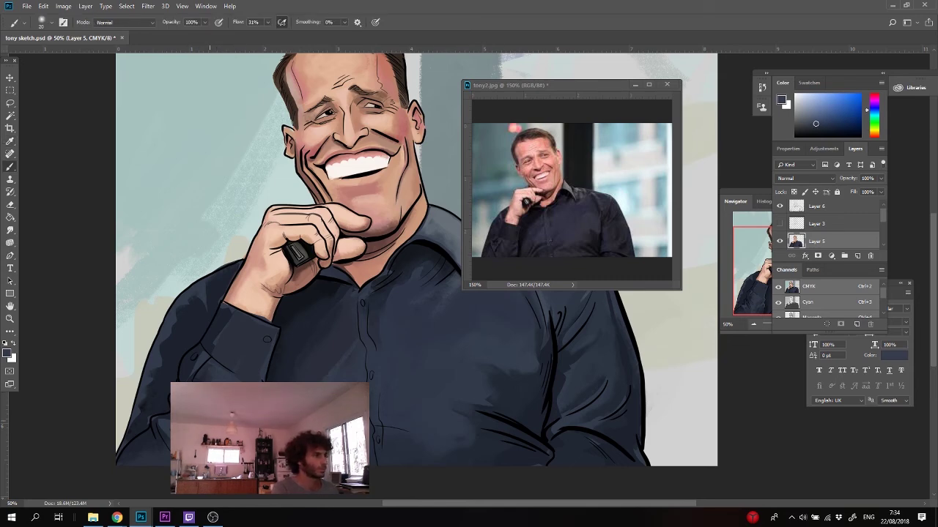
pyautogui.keyDown('alt'); pyautogui.click(240, 346); pyautogui.keyUp('alt')
pyautogui.keyDown('alt'); pyautogui.click(245, 352); pyautogui.keyUp('alt')
pyautogui.moveTo(240, 345); pyautogui.dragTo(246, 370)
pyautogui.keyDown('alt'); pyautogui.click(232, 362); pyautogui.keyUp('alt')
pyautogui.keyDown('alt'); pyautogui.click(228, 357); pyautogui.keyUp('alt')
pyautogui.keyDown('alt'); pyautogui.click(257, 359); pyautogui.keyUp('alt')
pyautogui.keyDown('alt'); pyautogui.click(253, 341); pyautogui.keyUp('alt')
pyautogui.moveTo(253, 366)
pyautogui.mouseDown()
pyautogui.moveTo(251, 329)
pyautogui.moveTo(215, 342)
pyautogui.moveTo(238, 339)
pyautogui.moveTo(222, 358)
pyautogui.mouseUp()
# - Blend the upper part of the cuff near the wrist with blues sampled from the surrounding cloth
pyautogui.keyDown('alt'); pyautogui.click(258, 316); pyautogui.keyUp('alt')
pyautogui.keyDown('alt'); pyautogui.click(223, 341); pyautogui.keyUp('alt')
pyautogui.keyDown('alt'); pyautogui.click(226, 350); pyautogui.keyUp('alt')
pyautogui.keyDown('alt'); pyautogui.click(232, 320); pyautogui.keyUp('alt')
pyautogui.keyDown('alt'); pyautogui.click(234, 350); pyautogui.keyUp('alt')
pyautogui.keyDown('alt'); pyautogui.click(231, 332); pyautogui.keyUp('alt')
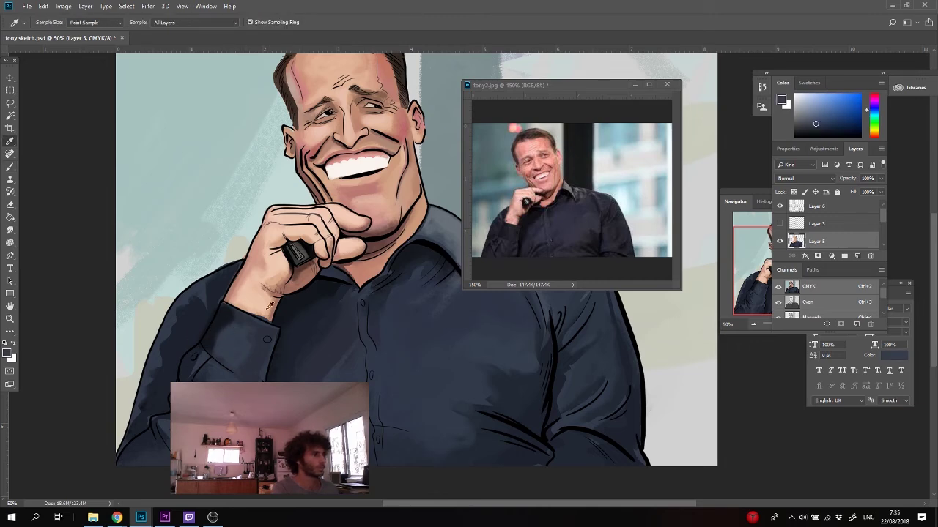
pyautogui.keyDown('alt'); pyautogui.click(242, 331); pyautogui.keyUp('alt')
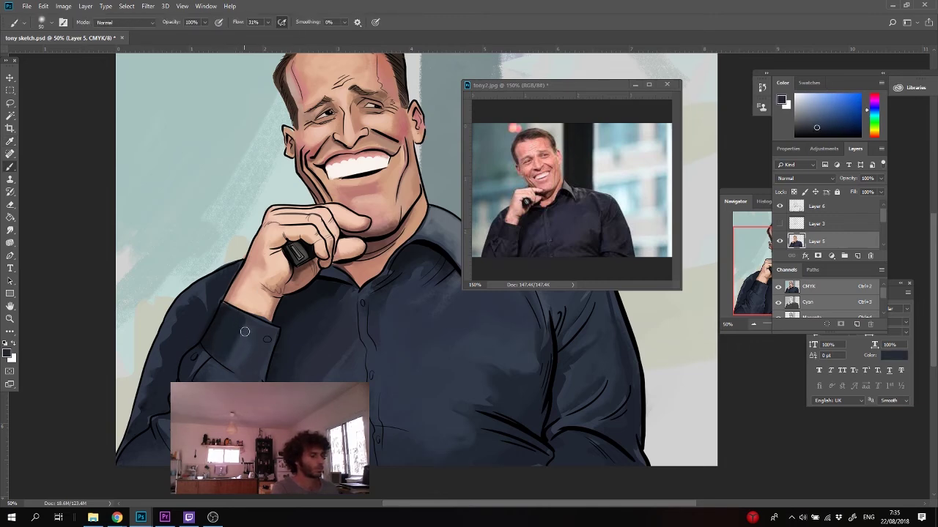
# - Select the jagged fold strip along the upper arm behind the forearm, shade it with a sampled blue, and deselect
pyautogui.press('l')
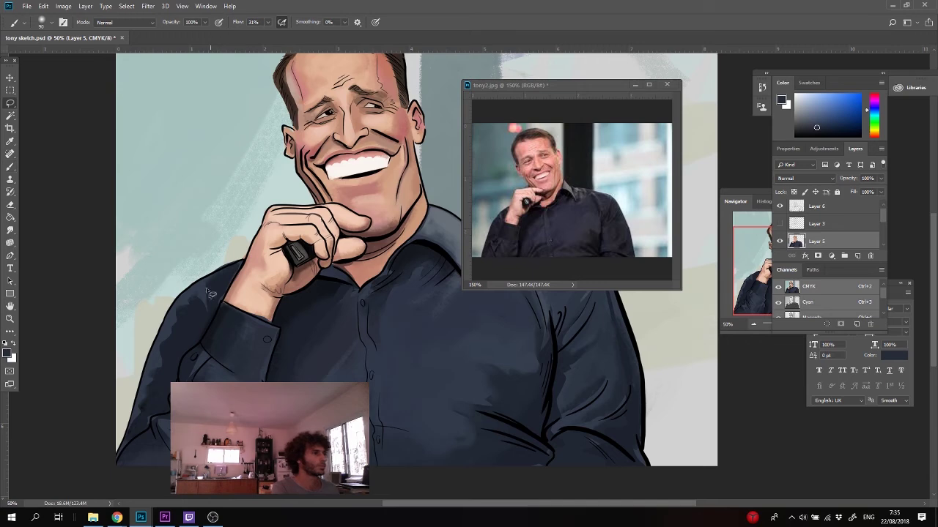
pyautogui.moveTo(148, 435); pyautogui.dragTo(147, 433)
pyautogui.press('b')
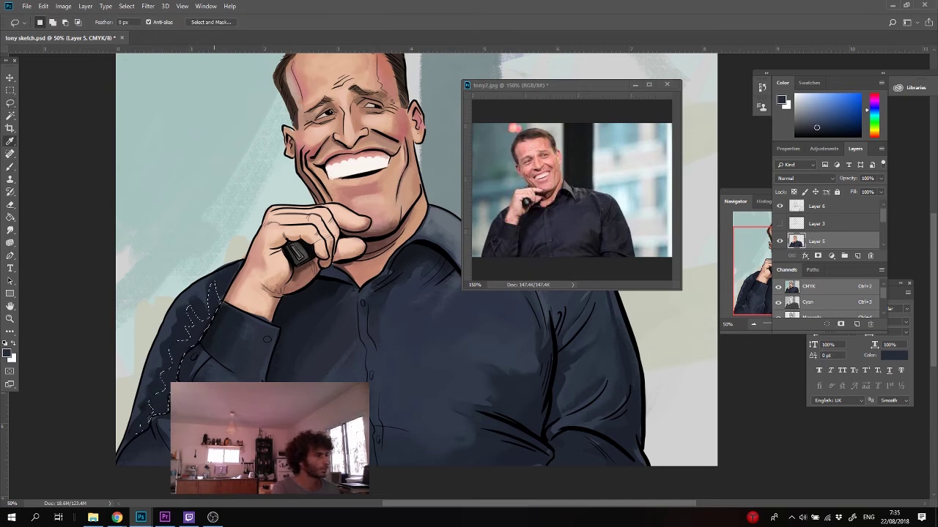
pyautogui.keyDown('alt'); pyautogui.click(203, 315); pyautogui.keyUp('alt')
pyautogui.hotkey('ctrl', 'd')
# - Select the outer sleeve folds down towards the elbow and darken them with a sampled near-black blue
pyautogui.press('l')
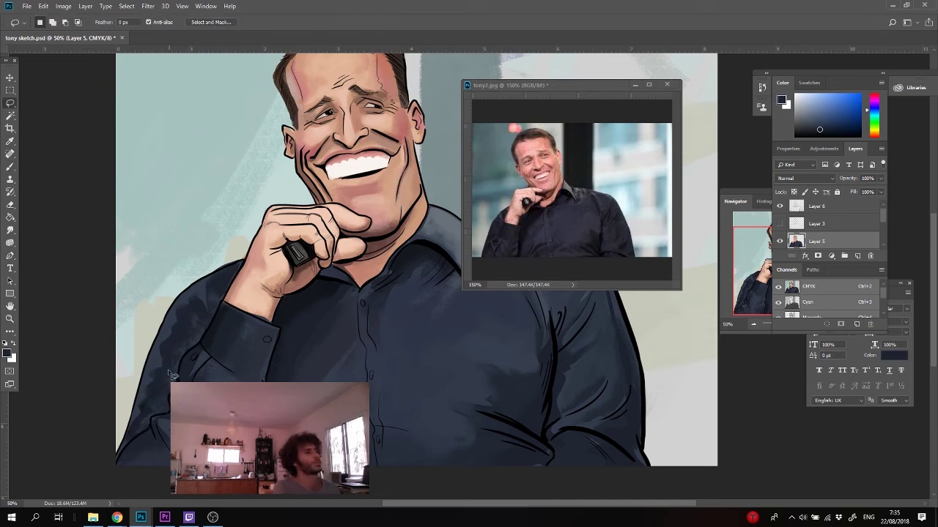
pyautogui.press('b')
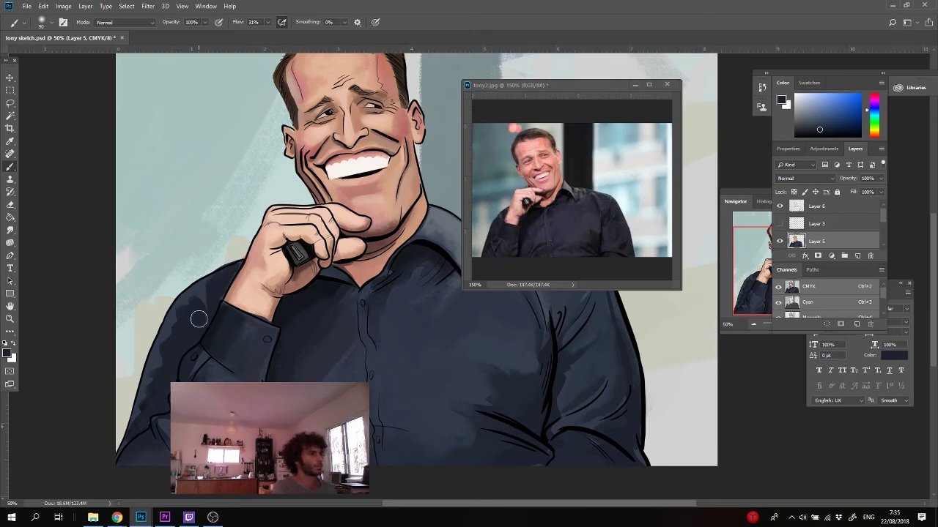
pyautogui.press('l')
pyautogui.press('b')
pyautogui.keyDown('alt'); pyautogui.click(119, 464); pyautogui.keyUp('alt')
pyautogui.hotkey('ctrl', 'd')
pyautogui.press('l')
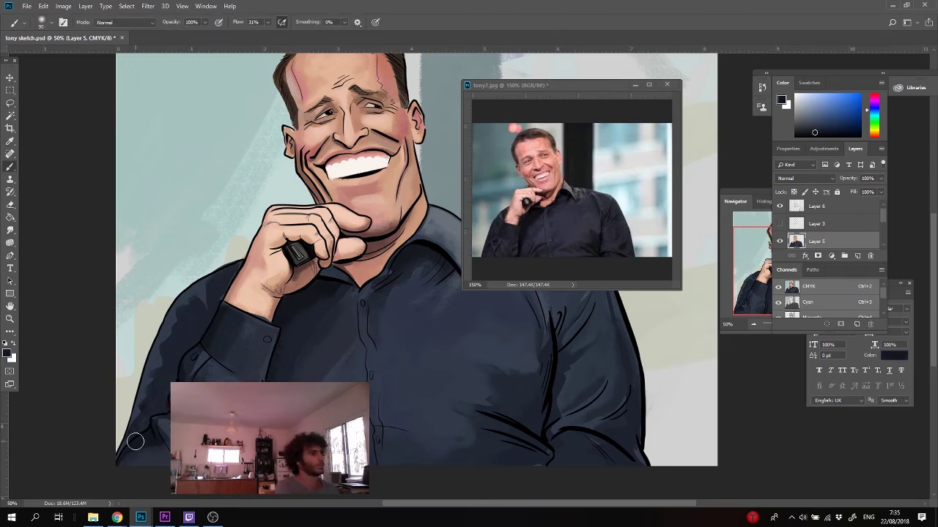
# - Brush the forearm sleeve beside the cuff with a blue sampled from just below the cuff
pyautogui.press('i')
pyautogui.click(210, 376)
pyautogui.press('b')
pyautogui.hotkey('ctrl', 'f')
pyautogui.press('Escape')
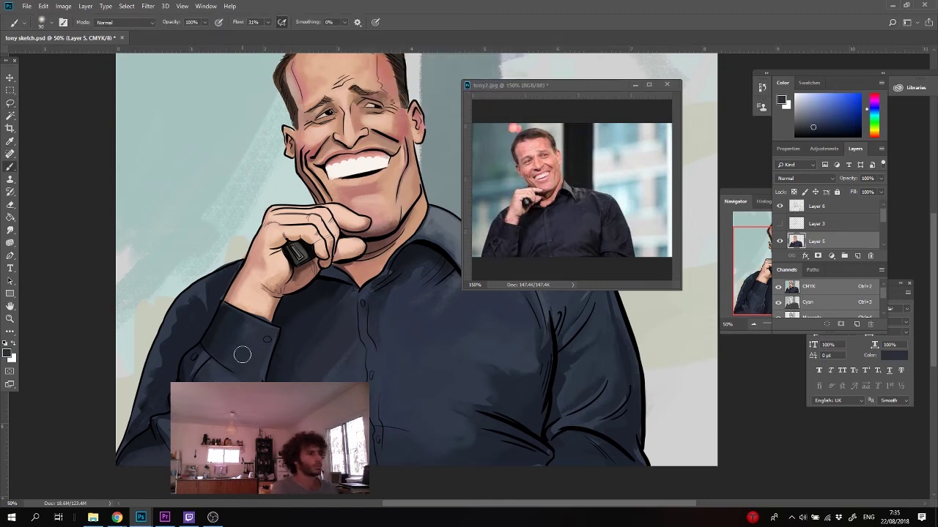
# - Select an area of the cuff, shade it with a sampled blue, and clear the selection
pyautogui.press('l')
pyautogui.moveTo(207, 345); pyautogui.dragTo(219, 318)
pyautogui.press('i')
pyautogui.click(253, 364)
pyautogui.press('b')
pyautogui.hotkey('ctrl', 'd')
pyautogui.hotkey('ctrl', 'f')
pyautogui.press('Escape')
# - Select the fold area between the cuff and the placket and brush it softly with sampled blues at 11% opacity
pyautogui.press('l')
pyautogui.moveTo(352, 299); pyautogui.dragTo(299, 347)
pyautogui.press('i')
pyautogui.press('b')
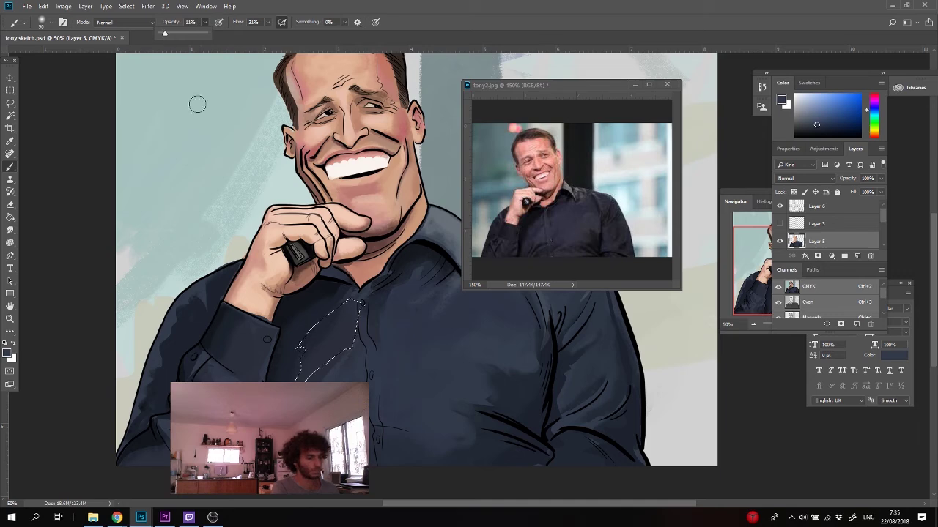
pyautogui.keyDown('alt'); pyautogui.click(342, 335); pyautogui.keyUp('alt')
pyautogui.press('i')
pyautogui.click(502, 307)
pyautogui.press('b')
pyautogui.hotkey('ctrl', 'd')
# - Select the small creases beside the open neckline and brush them with a sampled blue, raising the brush opacity to 77%
pyautogui.moveTo(384, 290); pyautogui.dragTo(351, 362)
pyautogui.press('l')
pyautogui.press('i')
pyautogui.click(388, 324)
pyautogui.press('b')
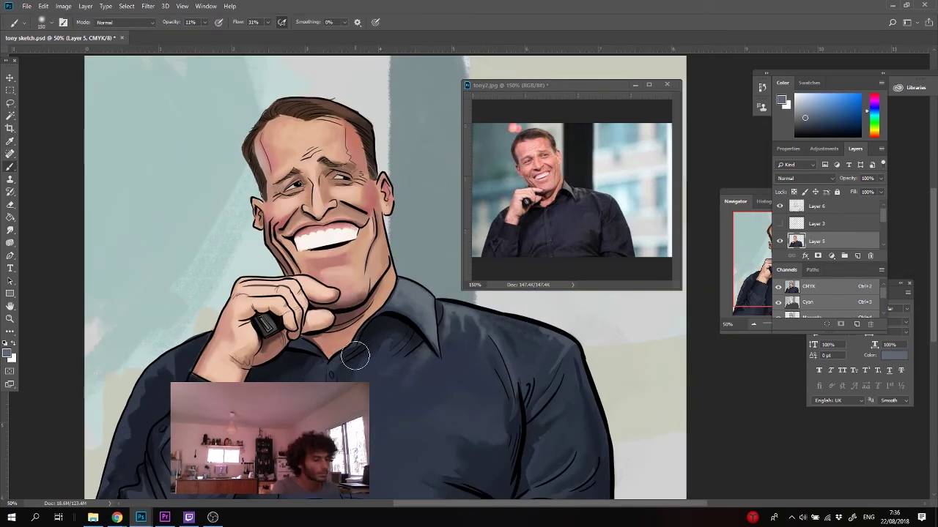
pyautogui.keyDown('alt'); pyautogui.click(339, 359); pyautogui.keyUp('alt')
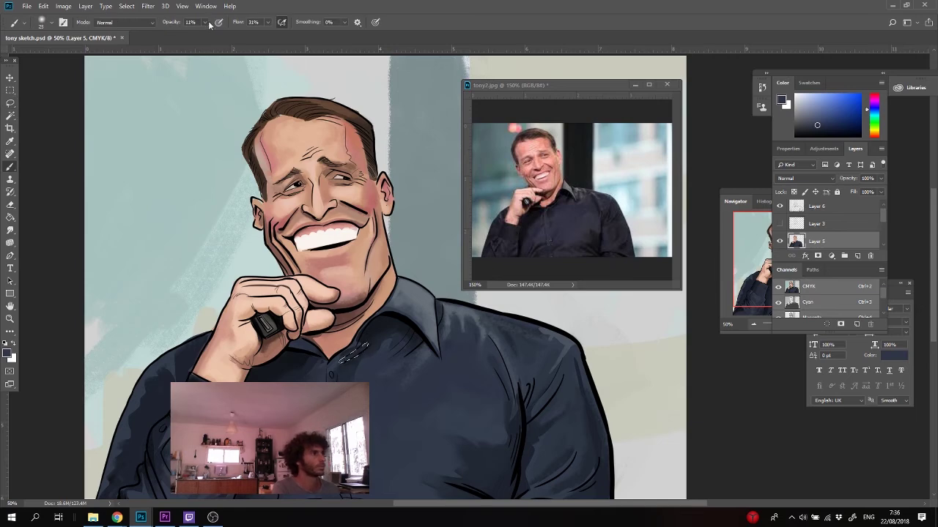
pyautogui.hotkey('ctrl', 'd')
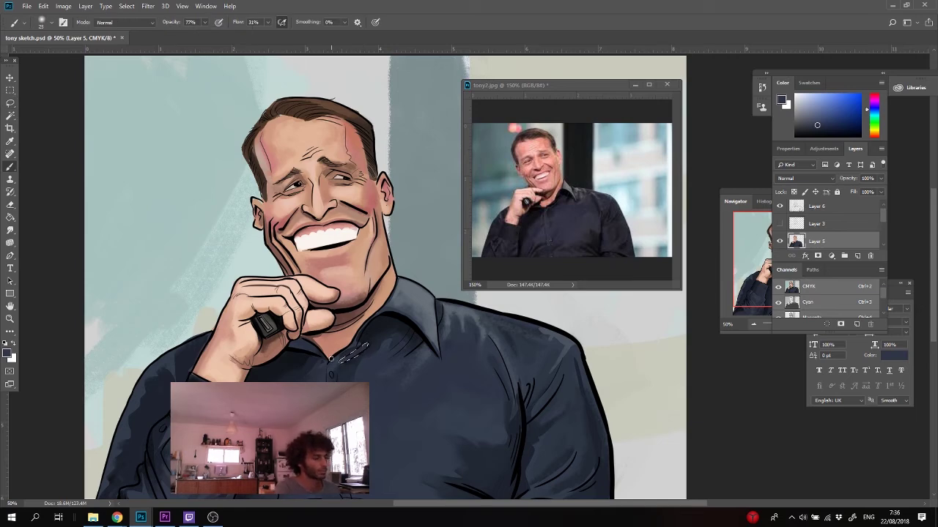
# - Select the thin placket strip along the open neckline up to the collar and brush it with blue
pyautogui.press('i')
pyautogui.press('l')
pyautogui.moveTo(331, 363); pyautogui.dragTo(322, 368)
pyautogui.press('b')
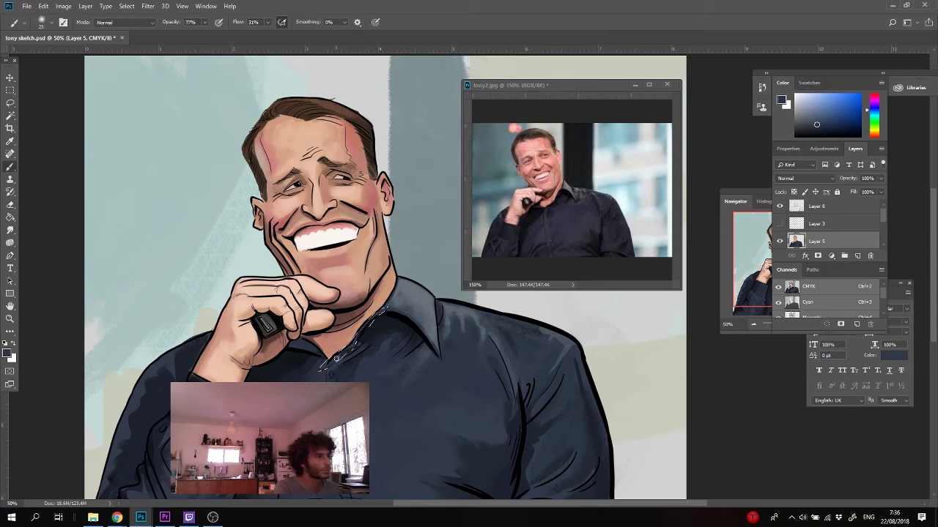
# - Select the shirt collar's edge, brush it with sampled lighter blue-greys, and clear the selection
pyautogui.press('l')
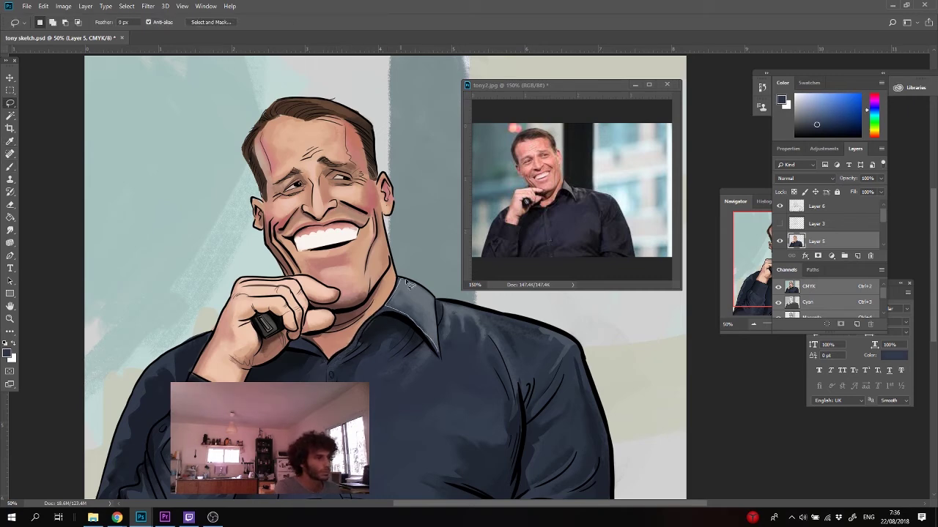
pyautogui.press('b')
pyautogui.keyDown('alt'); pyautogui.click(428, 281); pyautogui.keyUp('alt')
pyautogui.moveTo(433, 338)
pyautogui.mouseDown()
pyautogui.moveTo(410, 301)
pyautogui.moveTo(419, 291)
pyautogui.moveTo(394, 304)
pyautogui.mouseUp()
pyautogui.keyDown('alt'); pyautogui.click(400, 294); pyautogui.keyUp('alt')
pyautogui.press('b')
pyautogui.keyDown('alt'); pyautogui.click(423, 308); pyautogui.keyUp('alt')
pyautogui.moveTo(434, 343)
pyautogui.mouseDown()
pyautogui.moveTo(404, 290)
pyautogui.moveTo(442, 347)
pyautogui.mouseUp()
pyautogui.hotkey('ctrl', 'd')
# - Make Layer 4 active for painting the background and choose a textured brush preset
pyautogui.moveTo(412, 393); pyautogui.dragTo(327, 490)
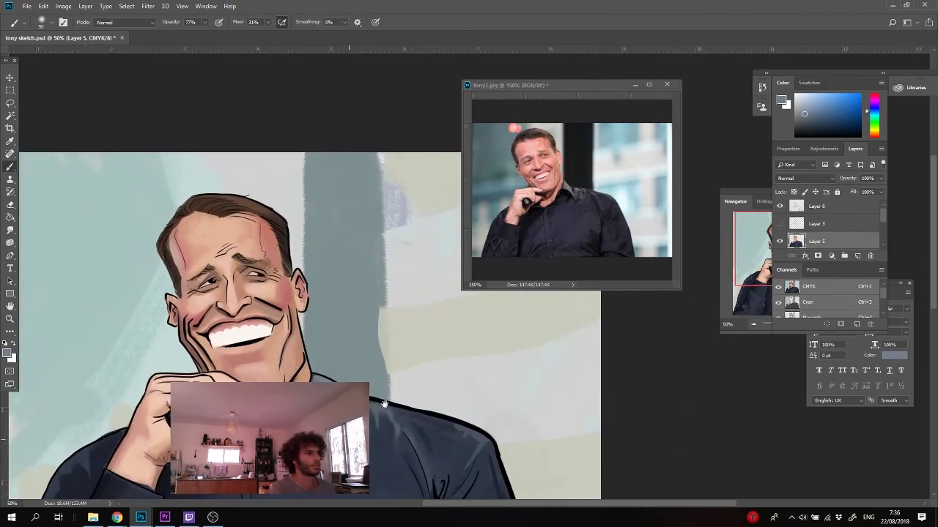
pyautogui.moveTo(883, 216); pyautogui.dragTo(884, 230)
pyautogui.click(826, 210)
pyautogui.keyDown('alt'); pyautogui.click(346, 192); pyautogui.keyUp('alt')
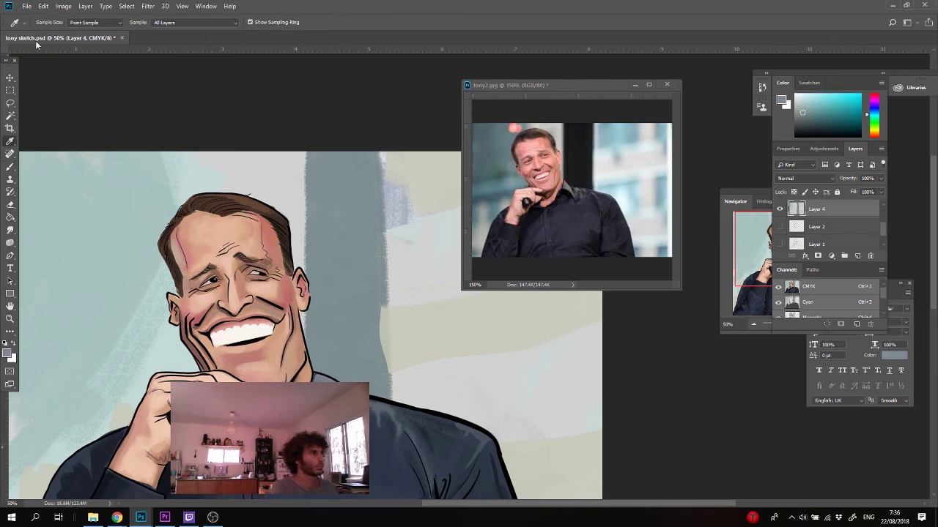
pyautogui.click(25, 23)
pyautogui.click(50, 23)
pyautogui.click(183, 375)
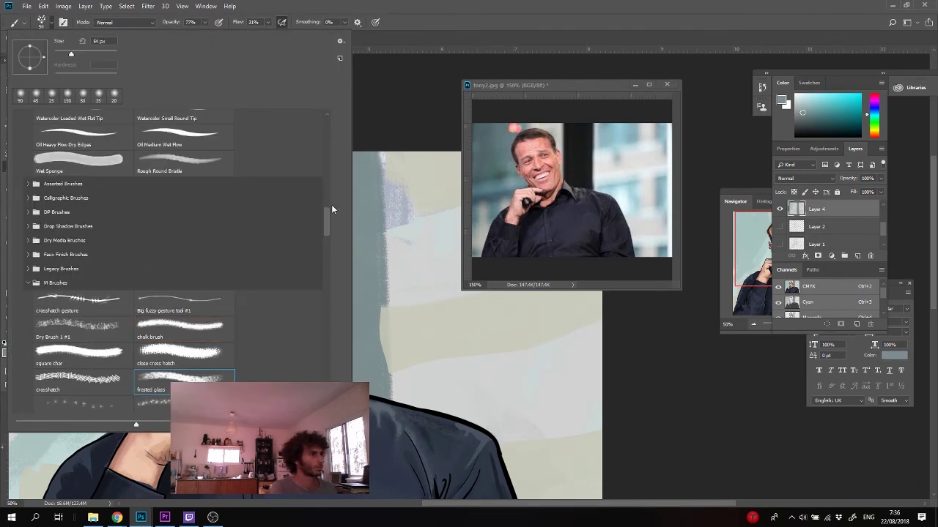
pyautogui.scroll(-5, 333, 201)
pyautogui.click(92, 286)
pyautogui.press('Return')
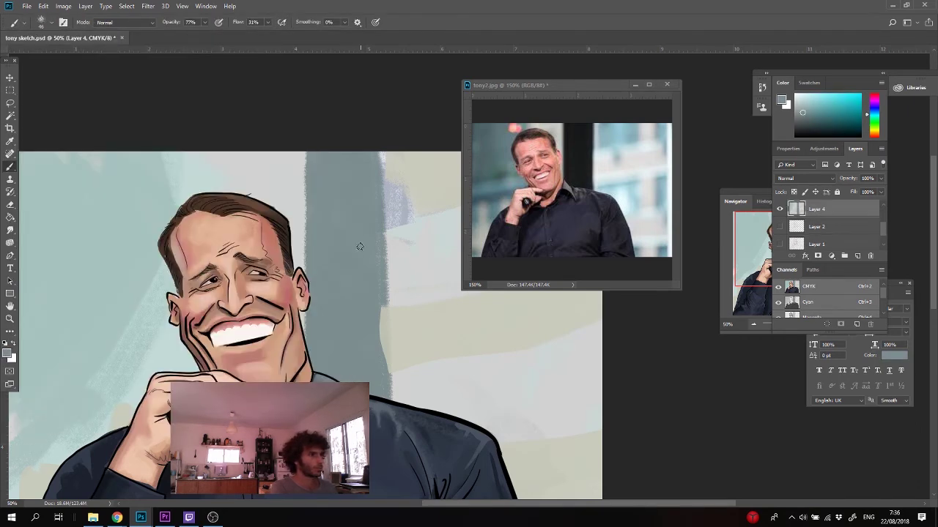
# - Paint the vertical background column behind the head near-black with a colour sampled from the reference photo
pyautogui.keyDown('alt'); pyautogui.click(588, 158); pyautogui.keyUp('alt')
pyautogui.moveTo(359, 151); pyautogui.dragTo(357, 350)
pyautogui.moveTo(370, 163)
pyautogui.mouseDown()
pyautogui.moveTo(365, 388)
pyautogui.moveTo(345, 381)
pyautogui.mouseUp()
pyautogui.moveTo(333, 285); pyautogui.dragTo(329, 380)
pyautogui.moveTo(335, 167)
pyautogui.mouseDown()
pyautogui.moveTo(331, 381)
pyautogui.moveTo(321, 163)
pyautogui.moveTo(364, 406)
pyautogui.mouseUp()
# - Paint soft blue window patches on the background building beyond the dark column
pyautogui.keyDown('alt'); pyautogui.click(345, 298); pyautogui.keyUp('alt')
pyautogui.click(876, 114)
pyautogui.click(809, 107)
pyautogui.moveTo(284, 229); pyautogui.dragTo(217, 272)
pyautogui.moveTo(394, 205); pyautogui.dragTo(368, 189)
pyautogui.moveTo(440, 293); pyautogui.dragTo(325, 316)
pyautogui.moveTo(391, 196); pyautogui.dragTo(372, 238)
pyautogui.moveTo(402, 372)
pyautogui.mouseDown()
pyautogui.moveTo(405, 467)
pyautogui.moveTo(382, 473)
pyautogui.mouseUp()
pyautogui.moveTo(309, 388); pyautogui.dragTo(309, 439)
pyautogui.click(818, 102)
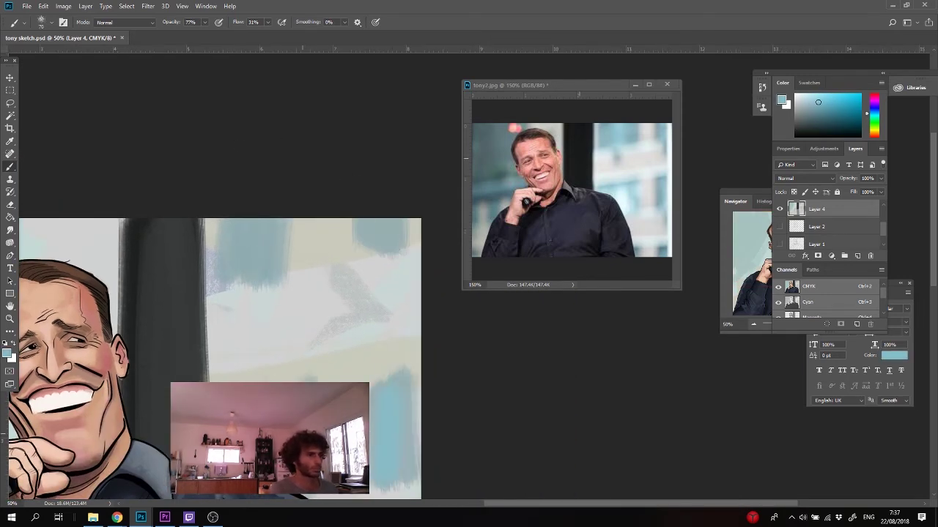
# - Paint diagonal grey and beige ledge bands across the building between the rows of blue windows
pyautogui.keyDown('alt'); pyautogui.click(335, 410); pyautogui.keyUp('alt')
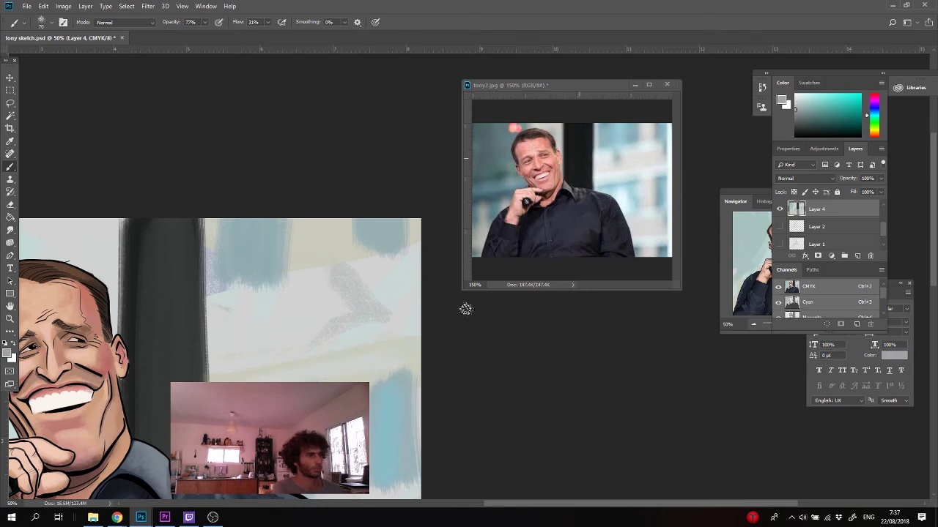
pyautogui.moveTo(418, 368); pyautogui.dragTo(322, 380)
pyautogui.moveTo(398, 251); pyautogui.dragTo(285, 273)
pyautogui.keyDown('alt'); pyautogui.click(332, 246); pyautogui.keyUp('alt')
pyautogui.click(803, 105)
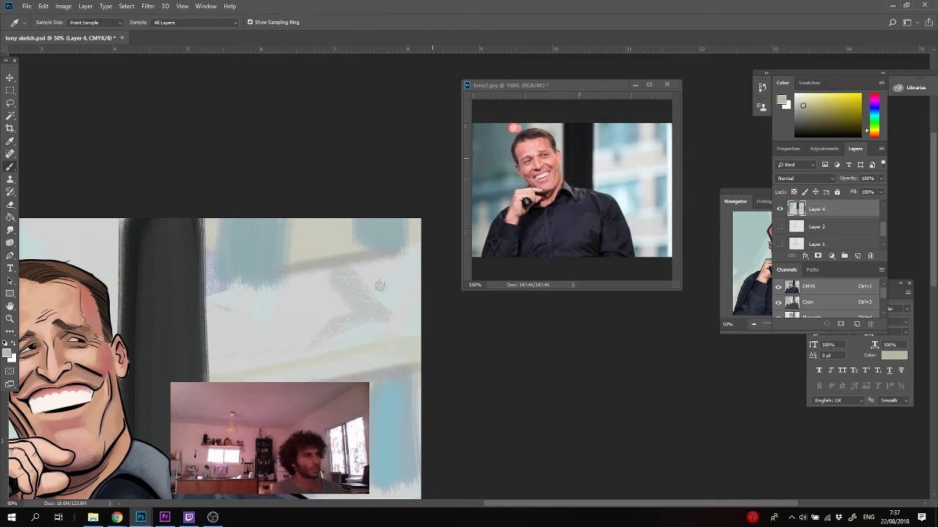
pyautogui.moveTo(408, 334); pyautogui.dragTo(246, 360)
pyautogui.moveTo(337, 321); pyautogui.dragTo(352, 214)
pyautogui.moveTo(425, 389)
pyautogui.mouseDown()
pyautogui.moveTo(385, 393)
pyautogui.moveTo(391, 406)
pyautogui.mouseUp()
# - Paint a blue window beside the lower sleeve near the canvas edge and lighten the wall around it
pyautogui.keyDown('alt'); pyautogui.click(383, 327); pyautogui.keyUp('alt')
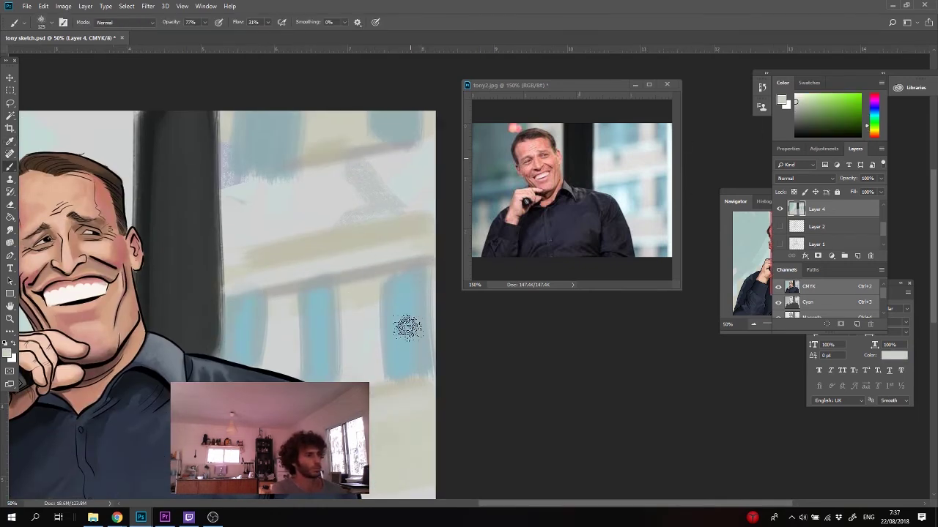
pyautogui.keyDown('alt'); pyautogui.click(408, 328); pyautogui.keyUp('alt')
pyautogui.moveTo(408, 328); pyautogui.dragTo(350, 195)
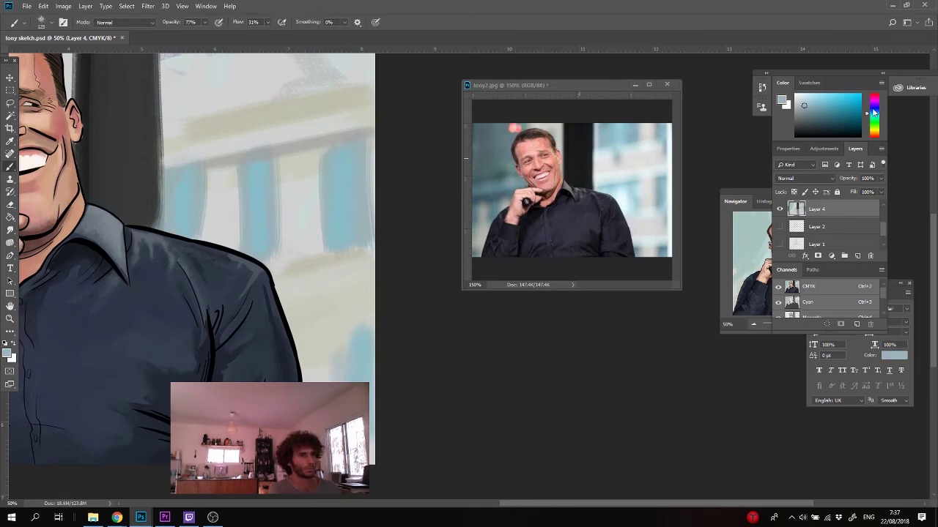
pyautogui.click(873, 113)
pyautogui.moveTo(340, 356); pyautogui.dragTo(337, 369)
pyautogui.keyDown('alt'); pyautogui.click(357, 351); pyautogui.keyUp('alt')
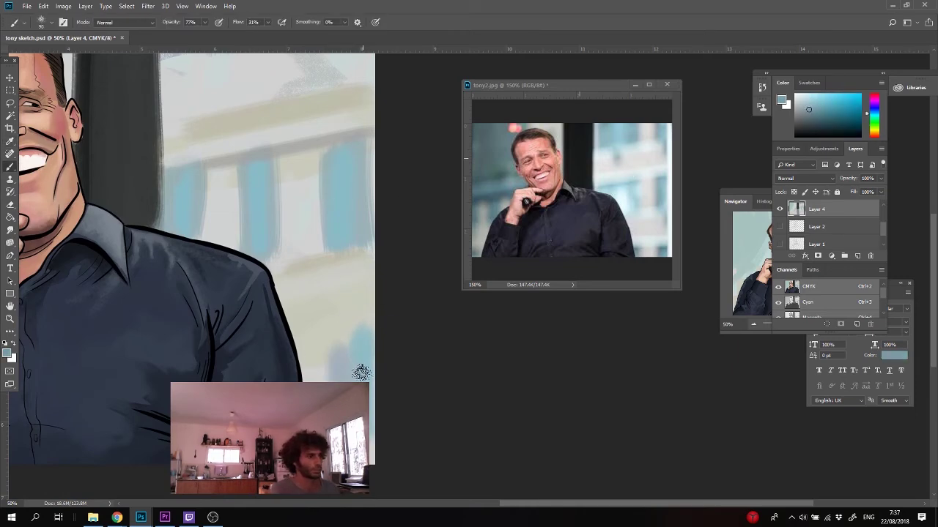
pyautogui.keyDown('alt'); pyautogui.click(313, 350); pyautogui.keyUp('alt')
pyautogui.moveTo(333, 347); pyautogui.dragTo(377, 334)
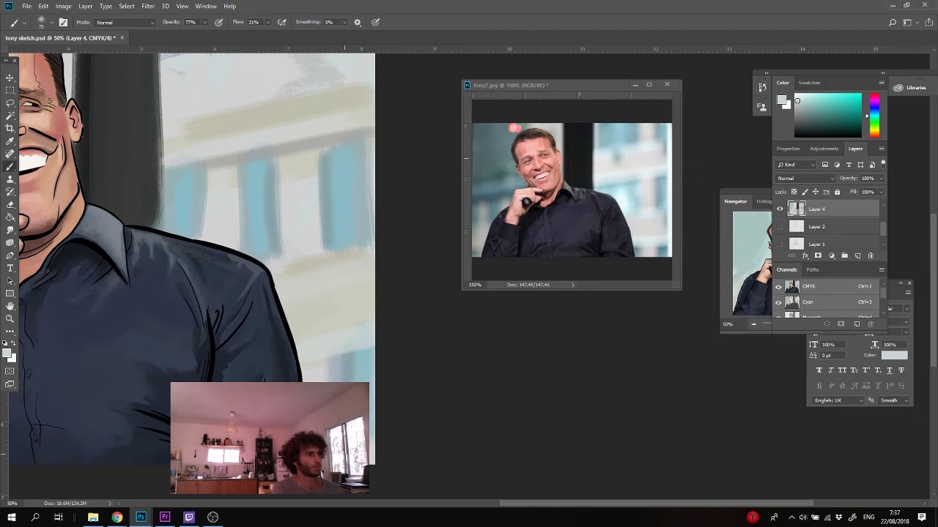
# - Paint a sampled grey shadow line along the beige ledge between the building's upper and lower windows
pyautogui.keyDown('alt'); pyautogui.click(322, 256); pyautogui.keyUp('alt')
pyautogui.moveTo(197, 176); pyautogui.dragTo(228, 308)
pyautogui.moveTo(240, 230); pyautogui.dragTo(205, 320)
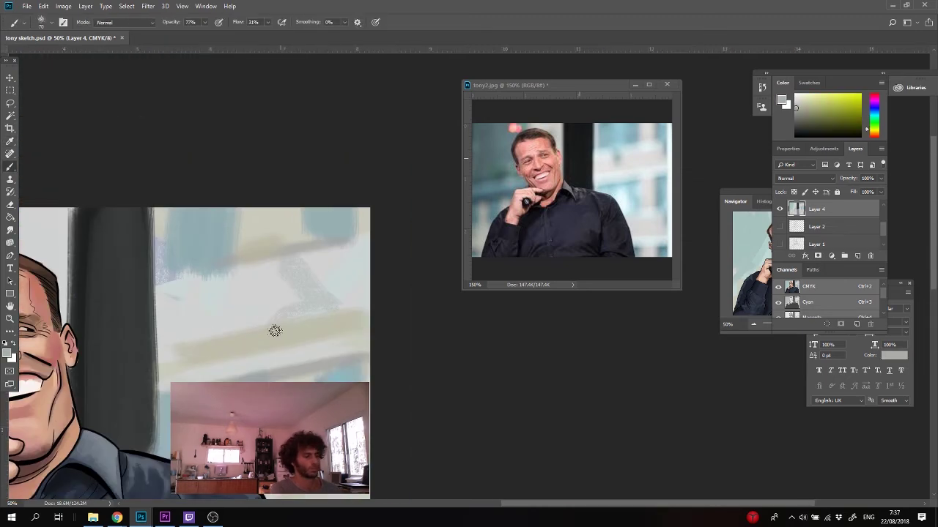
pyautogui.moveTo(364, 300); pyautogui.dragTo(171, 331)
# - Break up the top blue windows with sampled light tones and brighten the wall strip beneath them
pyautogui.keyDown('alt'); pyautogui.click(256, 285); pyautogui.keyUp('alt')
pyautogui.moveTo(195, 238); pyautogui.dragTo(195, 209)
pyautogui.moveTo(339, 228); pyautogui.dragTo(327, 238)
pyautogui.moveTo(234, 253); pyautogui.dragTo(239, 224)
pyautogui.keyDown('alt'); pyautogui.click(275, 276); pyautogui.keyUp('alt')
pyautogui.moveTo(166, 296); pyautogui.dragTo(323, 268)
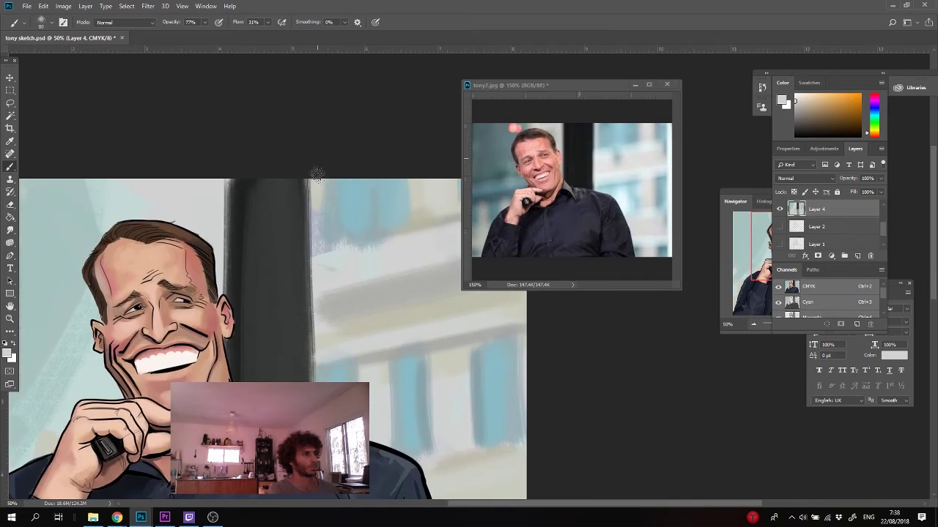
# - Paint blue-grey glass and two slanted dark bands into the background on the hand side of the head
pyautogui.moveTo(269, 173); pyautogui.dragTo(430, 161)
pyautogui.moveTo(257, 304); pyautogui.dragTo(92, 354)
pyautogui.moveTo(269, 372); pyautogui.dragTo(94, 405)
pyautogui.moveTo(228, 176)
pyautogui.mouseDown()
pyautogui.moveTo(169, 153)
pyautogui.moveTo(102, 323)
pyautogui.moveTo(146, 234)
pyautogui.moveTo(139, 278)
pyautogui.mouseUp()
pyautogui.keyDown('alt'); pyautogui.click(503, 390); pyautogui.keyUp('alt')
pyautogui.keyDown('alt'); pyautogui.click(147, 236); pyautogui.keyUp('alt')
pyautogui.keyDown('alt'); pyautogui.click(224, 259); pyautogui.keyUp('alt')
pyautogui.moveTo(178, 234); pyautogui.dragTo(115, 197)
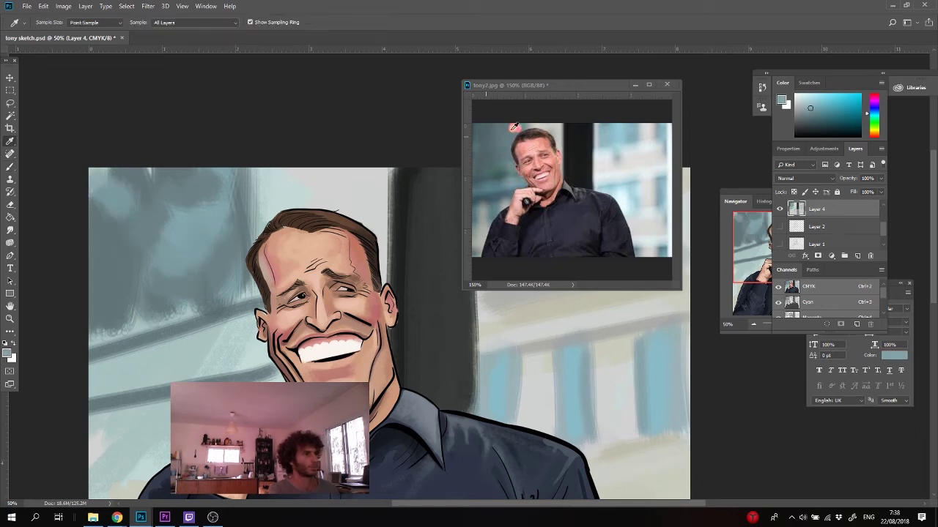
# - Add salmon light spots sampled from the reference photo to the dark glass and strengthen the slanted band below
pyautogui.keyDown('alt'); pyautogui.click(513, 128); pyautogui.keyUp('alt')
pyautogui.moveTo(183, 195); pyautogui.dragTo(201, 198)
pyautogui.keyDown('alt'); pyautogui.click(220, 313); pyautogui.keyUp('alt')
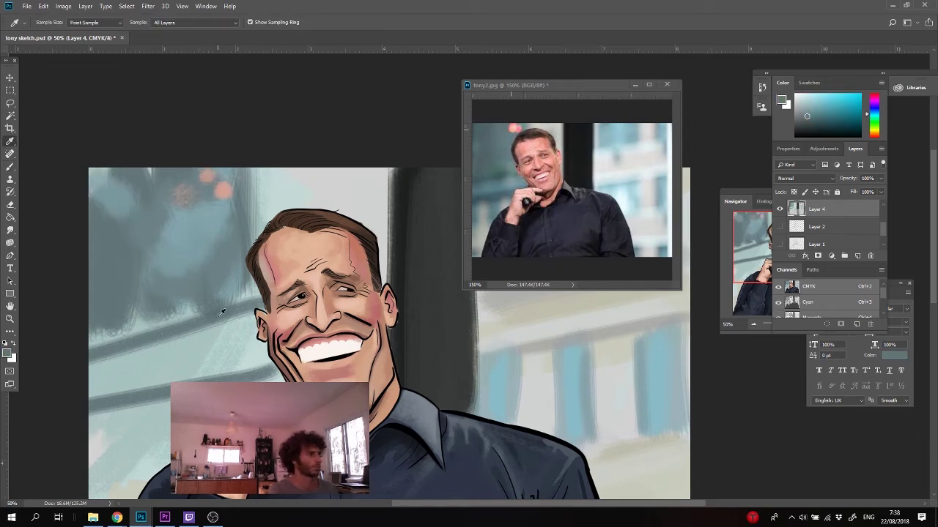
pyautogui.moveTo(199, 309); pyautogui.dragTo(95, 340)
pyautogui.moveTo(214, 299); pyautogui.dragTo(249, 291)
# - Paint light grey-blue tones sampled from the canvas into the pale wall above and beside the caricature's hair
pyautogui.keyDown('alt'); pyautogui.click(254, 204); pyautogui.keyUp('alt')
pyautogui.press(']')
pyautogui.press(']')
pyautogui.moveTo(262, 211); pyautogui.dragTo(268, 174)
pyautogui.keyDown('alt'); pyautogui.click(293, 189); pyautogui.keyUp('alt')
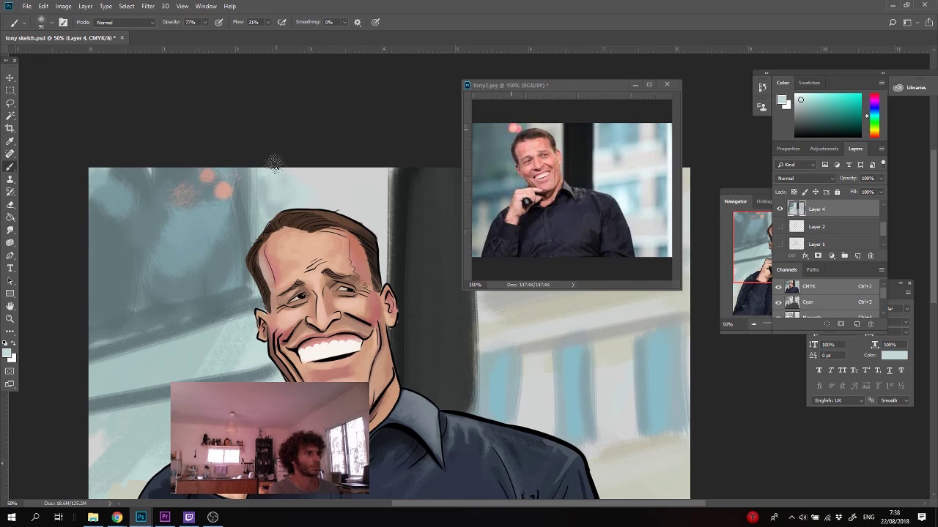
pyautogui.keyDown('alt'); pyautogui.click(413, 232); pyautogui.keyUp('alt')
pyautogui.moveTo(353, 184)
pyautogui.mouseDown()
pyautogui.moveTo(326, 188)
pyautogui.moveTo(366, 215)
pyautogui.moveTo(315, 202)
pyautogui.mouseUp()
pyautogui.keyDown('alt'); pyautogui.click(316, 191); pyautogui.keyUp('alt')
pyautogui.keyDown('alt'); pyautogui.click(353, 189); pyautogui.keyUp('alt')
# - Blend sampled glass tones into the background beside the jaw and paint a bluer slanted band across it
pyautogui.keyDown('alt'); pyautogui.click(199, 230); pyautogui.keyUp('alt')
pyautogui.moveTo(253, 341)
pyautogui.mouseDown()
pyautogui.moveTo(204, 365)
pyautogui.moveTo(170, 359)
pyautogui.moveTo(169, 371)
pyautogui.moveTo(119, 341)
pyautogui.moveTo(121, 322)
pyautogui.mouseUp()
pyautogui.keyDown('alt'); pyautogui.click(179, 245); pyautogui.keyUp('alt')
pyautogui.keyDown('alt'); pyautogui.click(248, 292); pyautogui.keyUp('alt')
pyautogui.moveTo(188, 331); pyautogui.dragTo(198, 344)
pyautogui.moveTo(230, 354)
pyautogui.mouseDown()
pyautogui.moveTo(242, 370)
pyautogui.moveTo(124, 388)
pyautogui.mouseUp()
pyautogui.click(815, 117)
pyautogui.click(874, 112)
pyautogui.moveTo(274, 375); pyautogui.dragTo(98, 400)
# - Paint vertical blue-grey window bars beneath the slanted band between the canvas edge and the raised hand
pyautogui.moveTo(211, 359); pyautogui.dragTo(268, 239)
pyautogui.moveTo(214, 287); pyautogui.dragTo(212, 359)
pyautogui.moveTo(154, 289); pyautogui.dragTo(155, 474)
pyautogui.moveTo(283, 279)
pyautogui.mouseDown()
pyautogui.moveTo(279, 314)
pyautogui.moveTo(262, 307)
pyautogui.mouseUp()
pyautogui.keyDown('alt'); pyautogui.click(271, 217); pyautogui.keyUp('alt')
pyautogui.keyDown('alt'); pyautogui.click(285, 212); pyautogui.keyUp('alt')
pyautogui.moveTo(200, 283); pyautogui.dragTo(203, 329)
pyautogui.moveTo(219, 249); pyautogui.dragTo(210, 348)
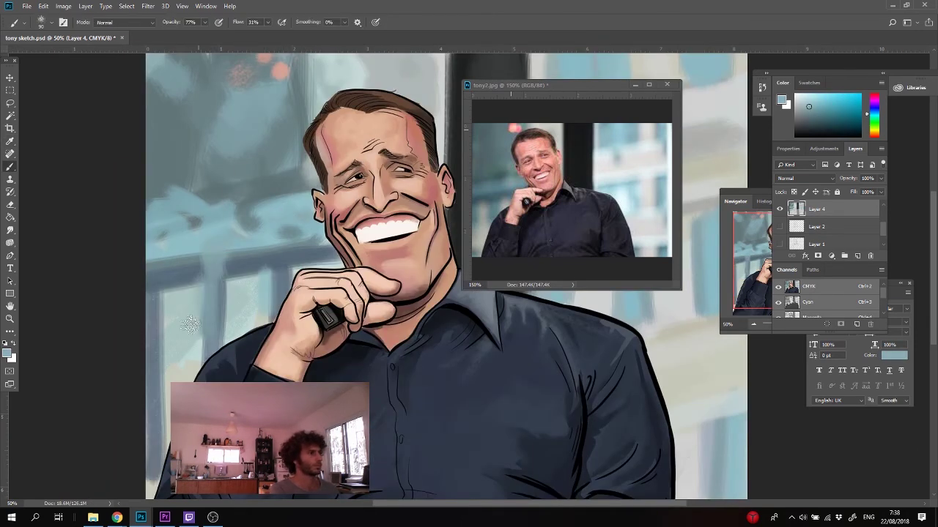
pyautogui.moveTo(158, 268); pyautogui.dragTo(157, 378)
pyautogui.moveTo(326, 241); pyautogui.dragTo(270, 257)
pyautogui.moveTo(271, 259); pyautogui.dragTo(270, 287)
# - Paint muted green-grey strokes along the slanted bands beside the face
pyautogui.keyDown('alt'); pyautogui.click(241, 200); pyautogui.keyUp('alt')
pyautogui.keyDown('alt'); pyautogui.click(244, 195); pyautogui.keyUp('alt')
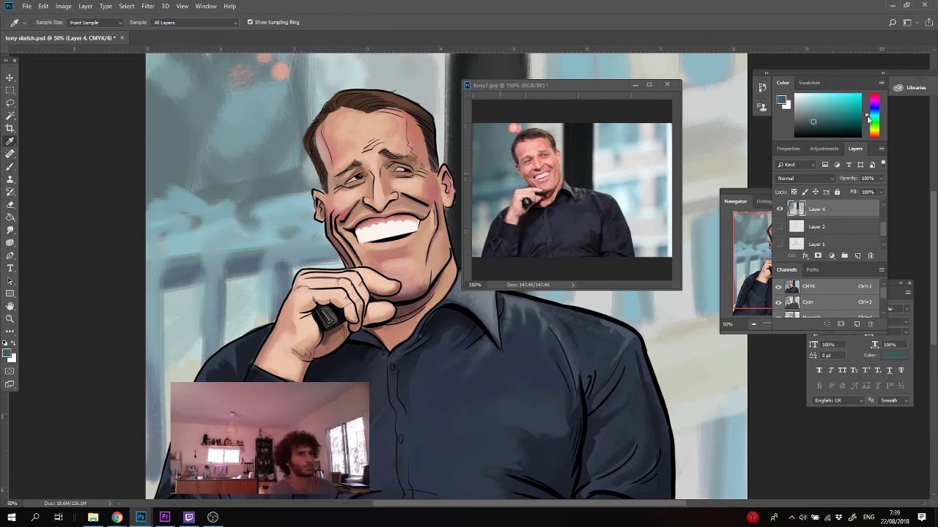
pyautogui.moveTo(277, 230)
pyautogui.mouseDown()
pyautogui.moveTo(212, 256)
pyautogui.moveTo(198, 244)
pyautogui.mouseUp()
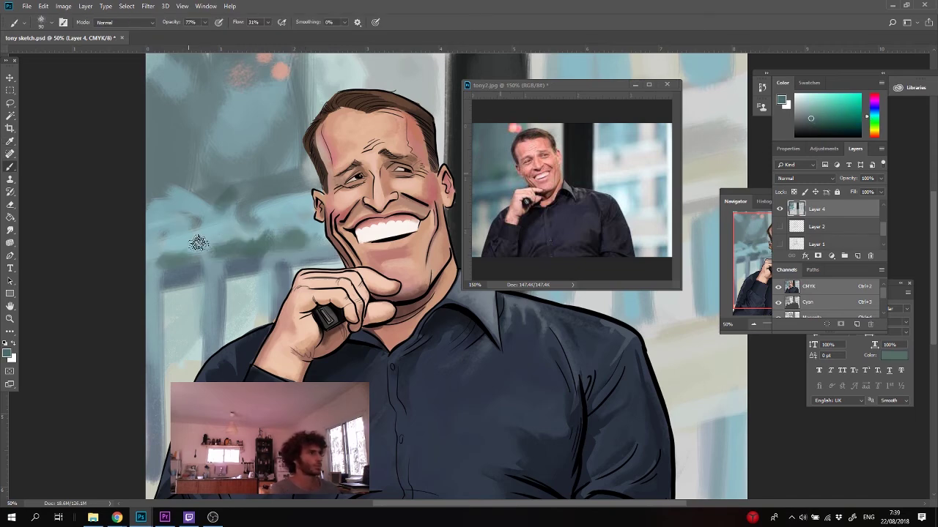
pyautogui.moveTo(219, 209); pyautogui.dragTo(165, 194)
# - Blend sampled grey-blue tones into the glass beside the hair and touch up the windows along the canvas edge
pyautogui.keyDown('alt'); pyautogui.click(173, 122); pyautogui.keyUp('alt')
pyautogui.moveTo(173, 122); pyautogui.dragTo(168, 144)
pyautogui.keyDown('alt'); pyautogui.click(171, 139); pyautogui.keyUp('alt')
pyautogui.moveTo(197, 110)
pyautogui.mouseDown()
pyautogui.moveTo(224, 150)
pyautogui.moveTo(250, 128)
pyautogui.mouseUp()
pyautogui.keyDown('alt'); pyautogui.click(281, 131); pyautogui.keyUp('alt')
pyautogui.moveTo(152, 208); pyautogui.dragTo(148, 233)
pyautogui.moveTo(160, 331)
pyautogui.mouseDown()
pyautogui.moveTo(100, 202)
pyautogui.moveTo(121, 229)
pyautogui.mouseUp()
pyautogui.moveTo(117, 371); pyautogui.dragTo(119, 396)
# - Shade the lower blue window beside the far sleeve with a sampled blue-grey
pyautogui.moveTo(635, 327); pyautogui.dragTo(339, 375)
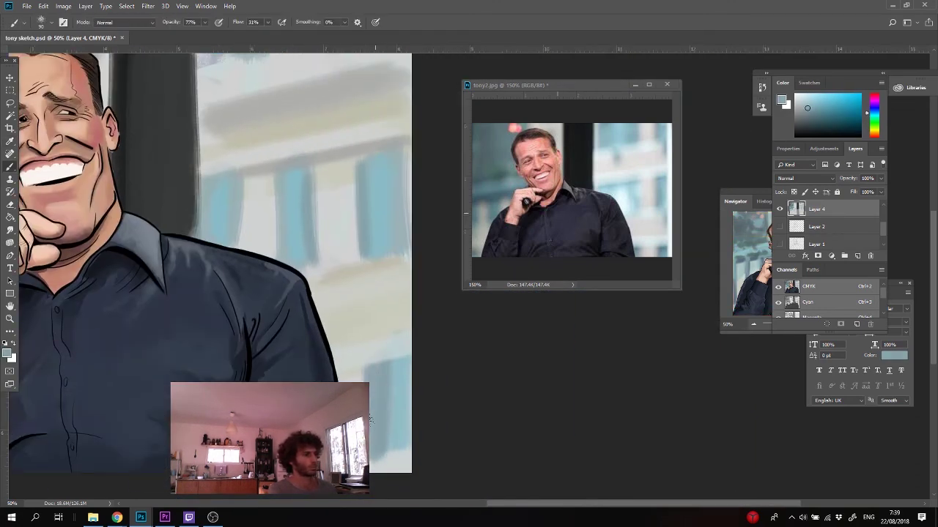
pyautogui.keyDown('alt'); pyautogui.click(371, 410); pyautogui.keyUp('alt')
pyautogui.keyDown('alt'); pyautogui.click(377, 384); pyautogui.keyUp('alt')
pyautogui.keyDown('alt'); pyautogui.click(378, 382); pyautogui.keyUp('alt')
pyautogui.moveTo(378, 366); pyautogui.dragTo(375, 438)
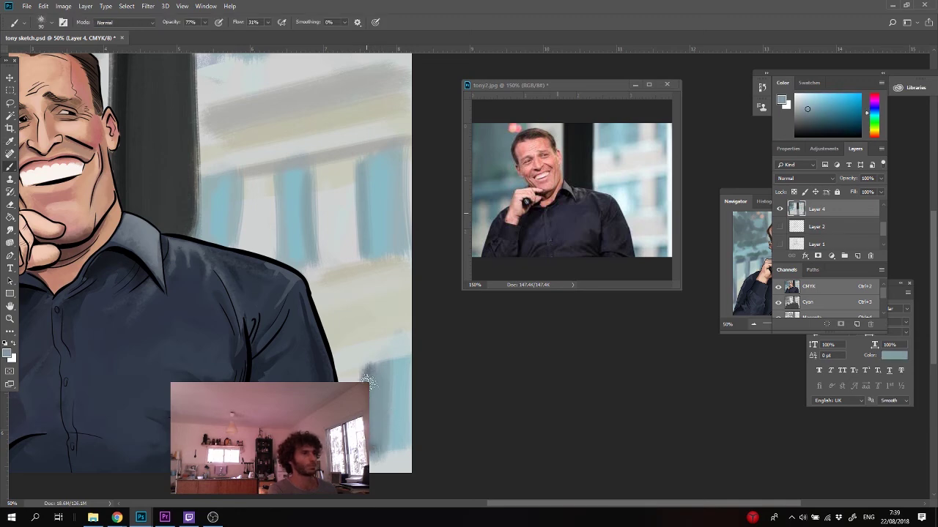
# - Darken the column behind the head with sampled near-black and sharpen its edges using a smaller brush
pyautogui.keyDown('alt'); pyautogui.click(183, 226); pyautogui.keyUp('alt')
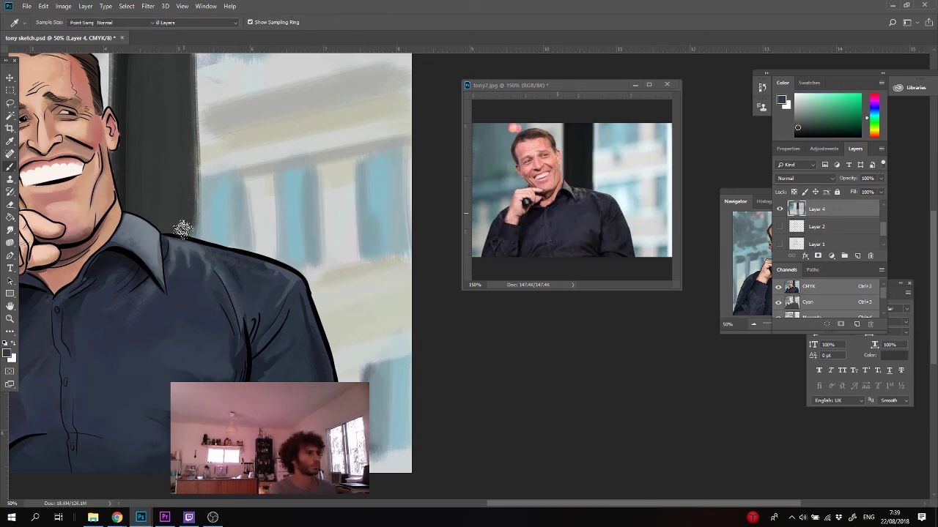
pyautogui.moveTo(127, 107); pyautogui.dragTo(154, 223)
pyautogui.keyDown('alt'); pyautogui.click(152, 220); pyautogui.keyUp('alt')
pyautogui.press('[')
pyautogui.press('[')
pyautogui.press('[')
pyautogui.press('[')
pyautogui.moveTo(214, 110); pyautogui.dragTo(222, 266)
pyautogui.moveTo(179, 109); pyautogui.dragTo(180, 157)
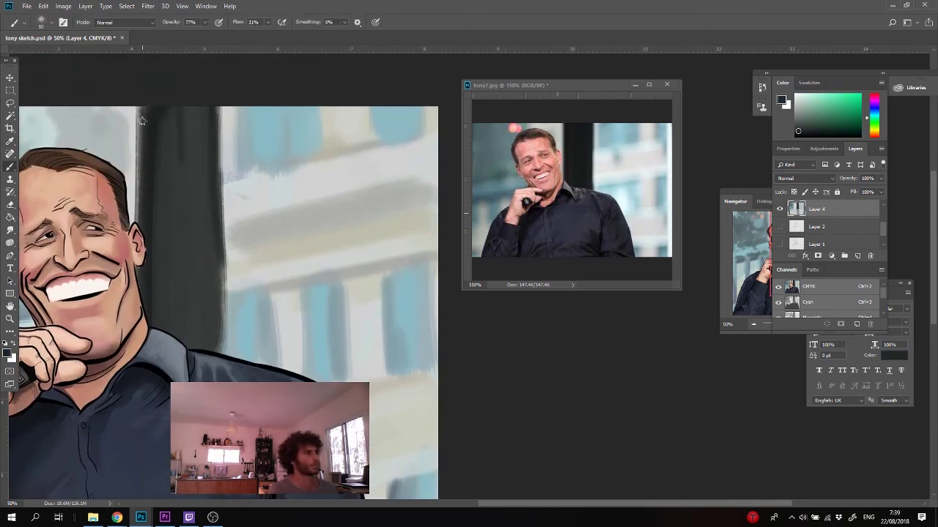
# - Add sampled blue shading strokes to the upper and middle building windows beside the column
pyautogui.keyDown('alt'); pyautogui.click(287, 139); pyautogui.keyUp('alt')
pyautogui.moveTo(246, 107)
pyautogui.mouseDown()
pyautogui.moveTo(248, 170)
pyautogui.moveTo(255, 159)
pyautogui.mouseUp()
pyautogui.keyDown('alt'); pyautogui.click(259, 297); pyautogui.keyUp('alt')
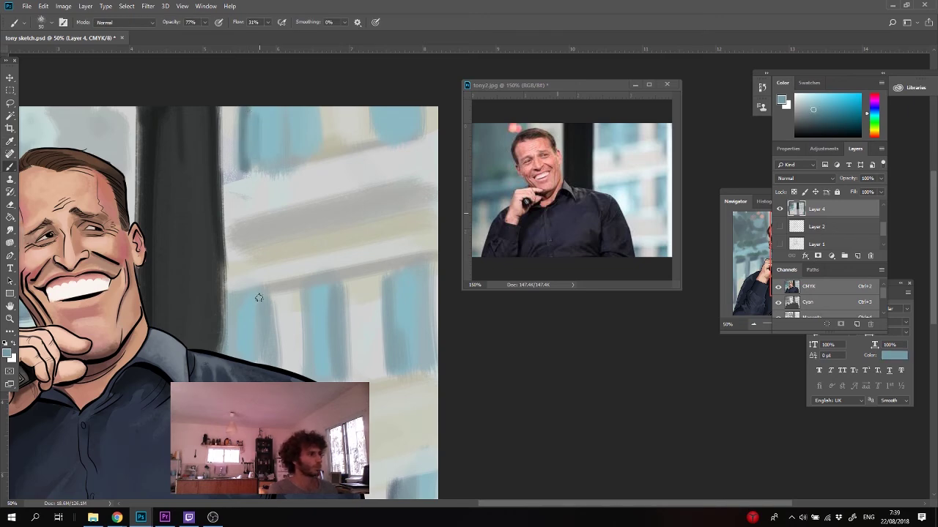
pyautogui.moveTo(258, 299); pyautogui.dragTo(258, 351)
pyautogui.moveTo(317, 296); pyautogui.dragTo(318, 358)
pyautogui.keyDown('alt'); pyautogui.click(258, 137); pyautogui.keyUp('alt')
pyautogui.moveTo(269, 298); pyautogui.dragTo(270, 350)
# - Paint broad vertical strokes of sampled grey-blue into the dark glass beside the salmon lights
pyautogui.moveTo(360, 204); pyautogui.dragTo(390, 57)
pyautogui.moveTo(117, 161); pyautogui.dragTo(475, 356)
pyautogui.press(']')
pyautogui.press(']')
pyautogui.press(']')
pyautogui.moveTo(297, 163); pyautogui.dragTo(296, 265)
pyautogui.moveTo(278, 159); pyautogui.dragTo(278, 258)
pyautogui.keyDown('alt'); pyautogui.click(307, 260); pyautogui.keyUp('alt')
pyautogui.moveTo(275, 213); pyautogui.dragTo(275, 275)
pyautogui.keyDown('alt'); pyautogui.click(267, 195); pyautogui.keyUp('alt')
pyautogui.moveTo(250, 161); pyautogui.dragTo(247, 200)
pyautogui.moveTo(231, 160); pyautogui.dragTo(223, 253)
pyautogui.keyDown('alt'); pyautogui.click(253, 192); pyautogui.keyUp('alt')
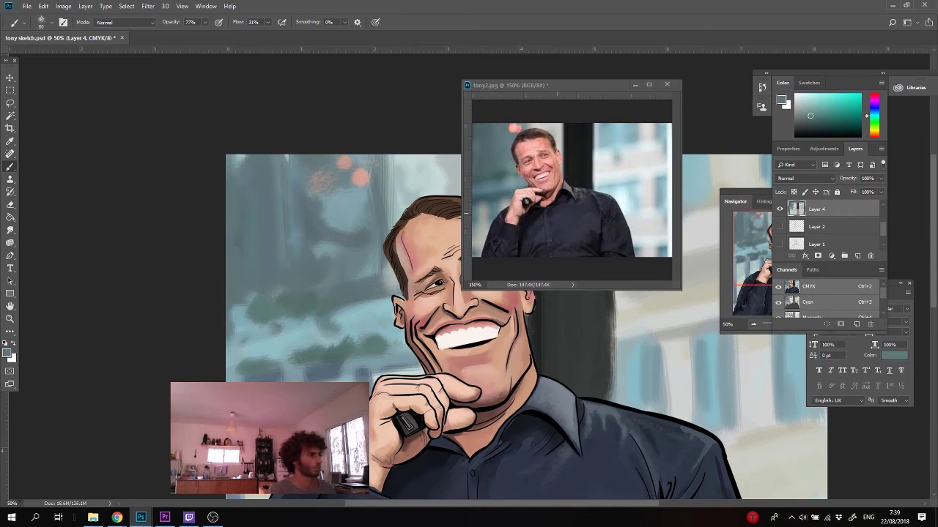
# - Set the artwork's zoom to 20% and move the reference photo beside it
pyautogui.doubleClick(13, 503)
pyautogui.write('20')
pyautogui.press('Return')
pyautogui.moveTo(534, 86)
pyautogui.mouseDown()
pyautogui.moveTo(82, 145)
pyautogui.moveTo(134, 151)
pyautogui.mouseUp()
pyautogui.click(303, 93)
# - Apply a Gaussian Blur with a 24.9 pixel radius to the whole background on Layer 4
pyautogui.hotkey('ctrl', 'a')
pyautogui.click(142, 9)
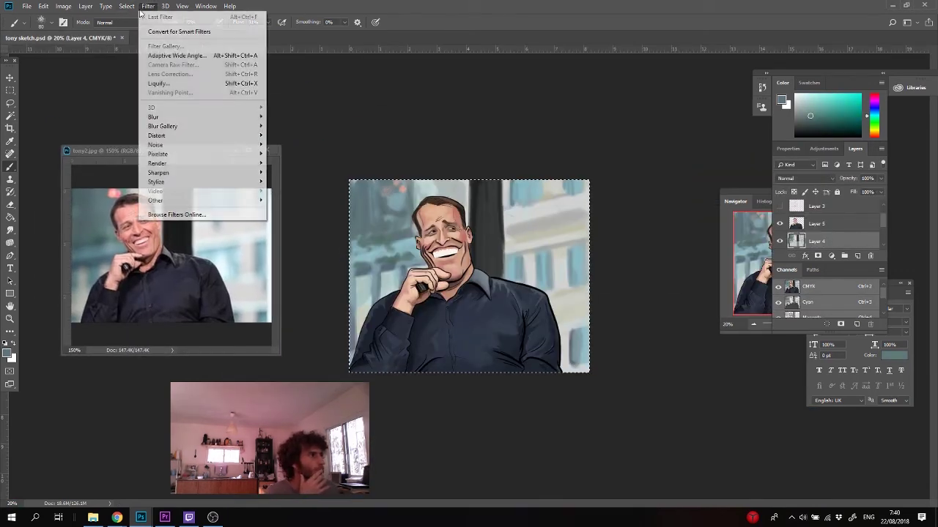
pyautogui.moveTo(225, 117)
pyautogui.click(291, 155)
pyautogui.click(473, 237)
pyautogui.click(474, 236)
pyautogui.click(473, 236)
pyautogui.click(473, 237)
pyautogui.click(473, 237)
pyautogui.moveTo(478, 268)
pyautogui.mouseDown()
pyautogui.moveTo(497, 268)
pyautogui.moveTo(487, 268)
pyautogui.mouseUp()
pyautogui.moveTo(480, 114); pyautogui.dragTo(547, 115)
pyautogui.moveTo(561, 265); pyautogui.dragTo(569, 268)
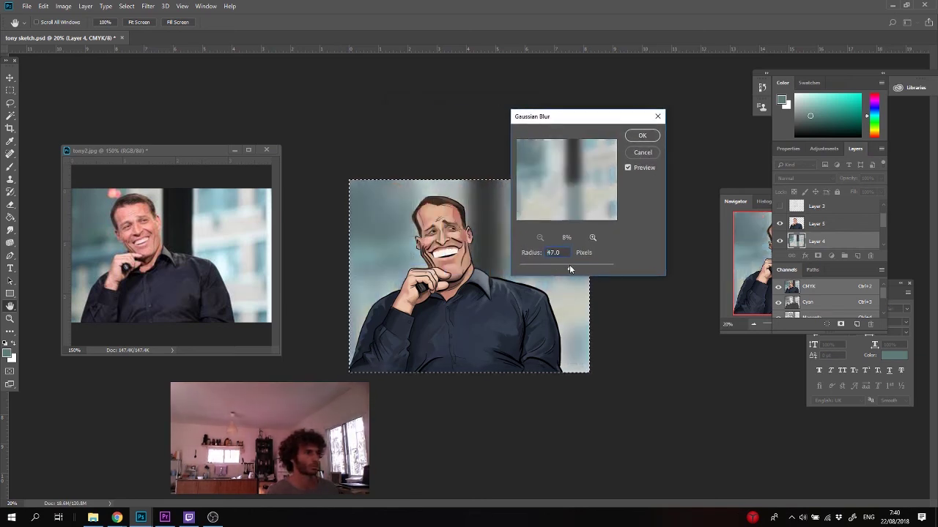
pyautogui.moveTo(556, 117); pyautogui.dragTo(632, 88)
pyautogui.moveTo(641, 238)
pyautogui.mouseDown()
pyautogui.moveTo(621, 240)
pyautogui.moveTo(637, 238)
pyautogui.mouseUp()
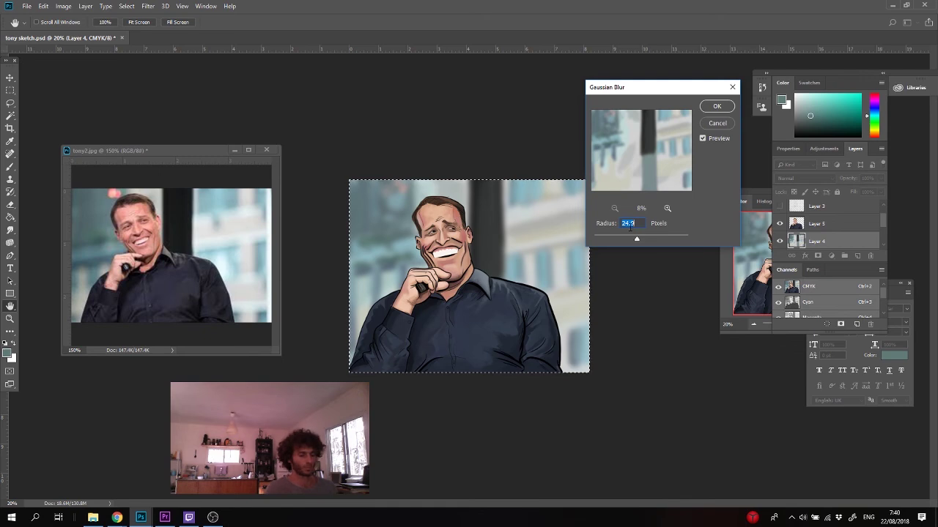
pyautogui.press('Return')
pyautogui.hotkey('ctrl', 'd')
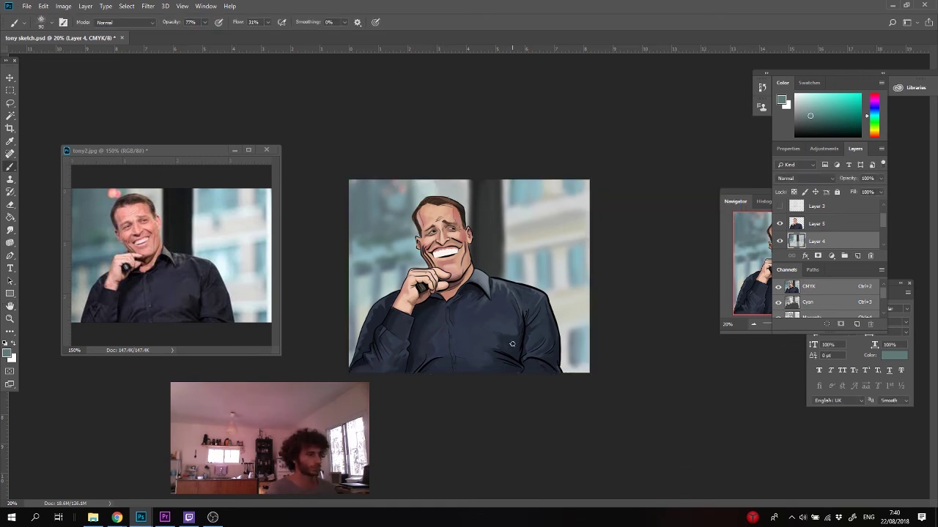
# - On Layer 5, lasso the shirt's lower front and darken it with a sampled near-black at 24% brush opacity
pyautogui.hotkey('alt', ']')
pyautogui.press('l')
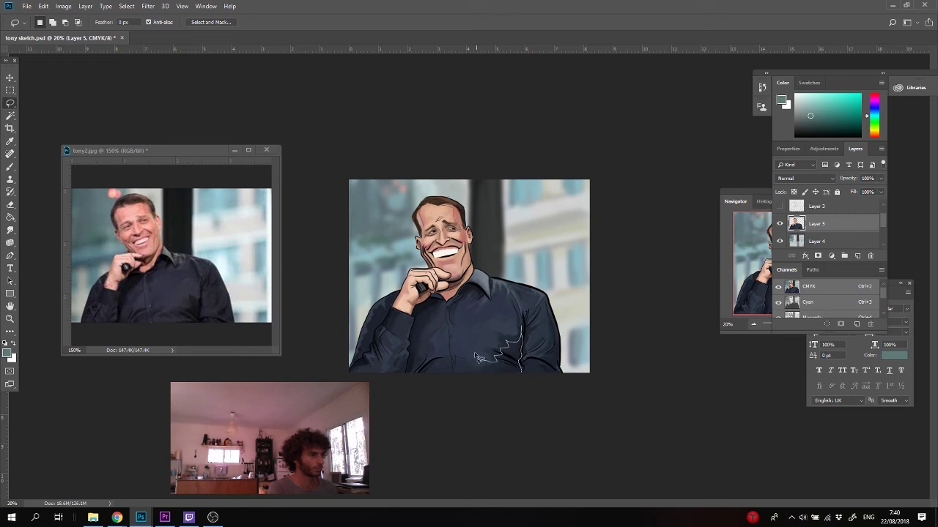
pyautogui.moveTo(435, 361); pyautogui.dragTo(424, 373)
pyautogui.press('i')
pyautogui.click(442, 362)
pyautogui.click(448, 364)
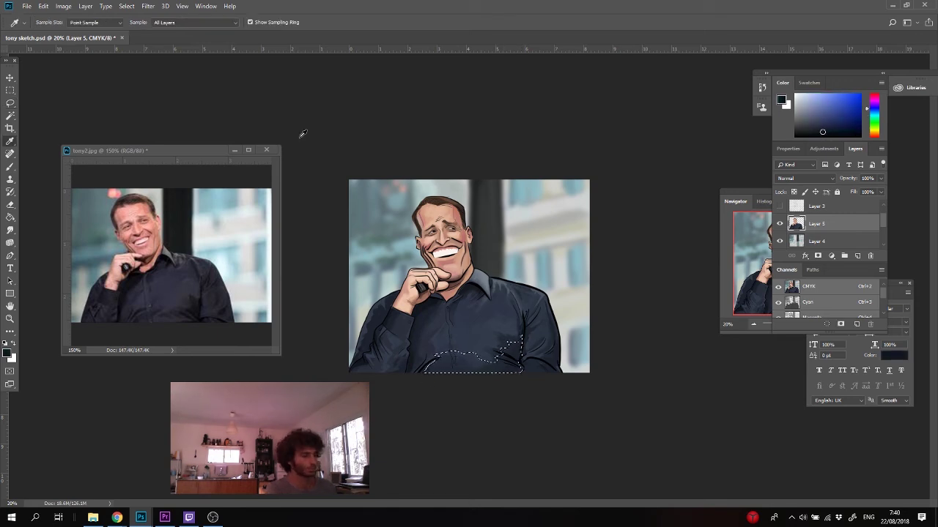
pyautogui.press('b')
pyautogui.press('2')
pyautogui.press('1')
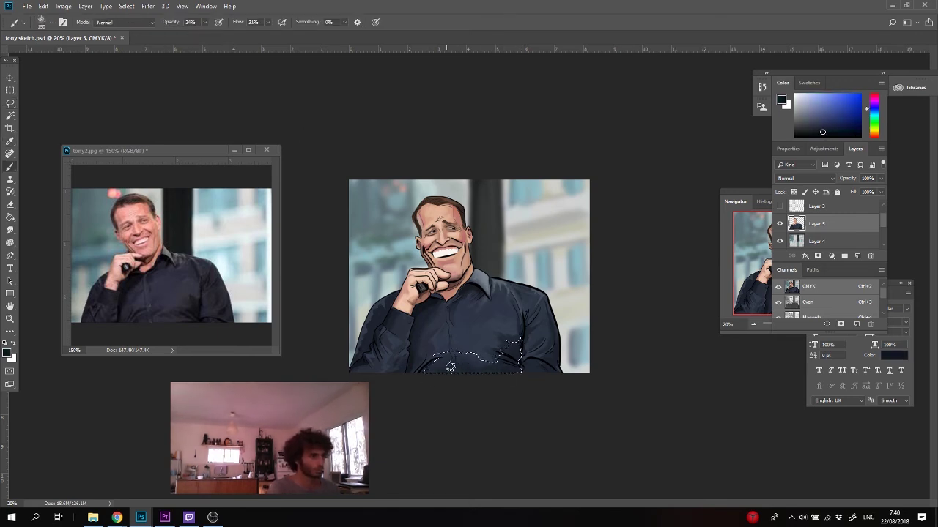
pyautogui.hotkey('ctrl', 'd')
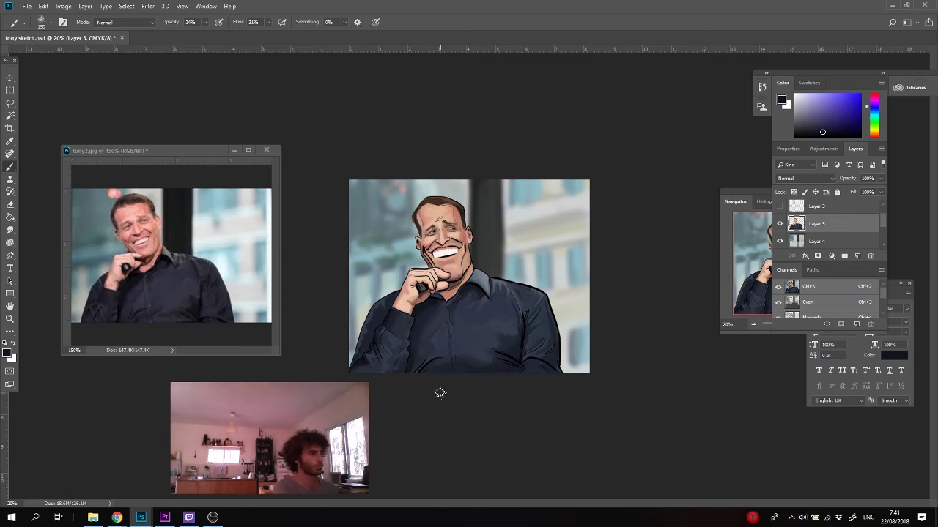
# - Lasso the folds and outer edge of the lowered arm's sleeve and shade them dark
pyautogui.press('l')
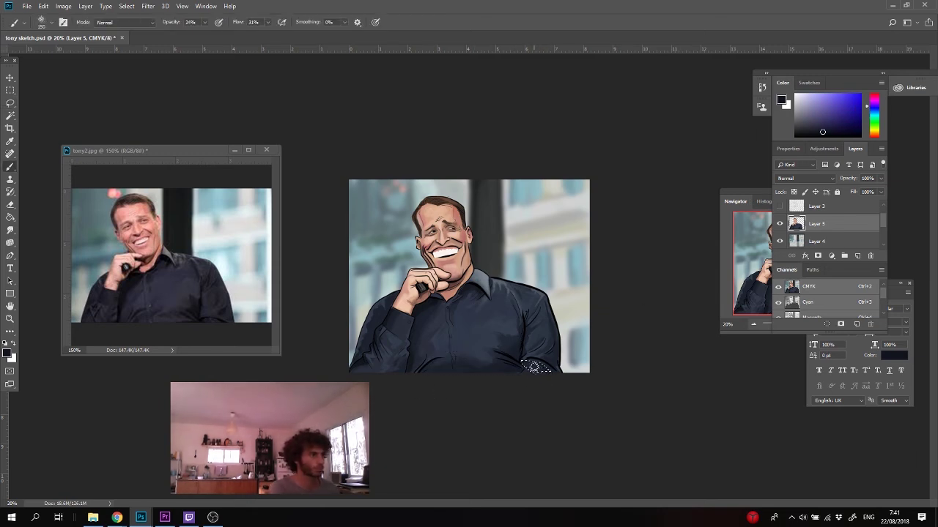
pyautogui.moveTo(554, 316); pyautogui.dragTo(546, 320)
pyautogui.press('b')
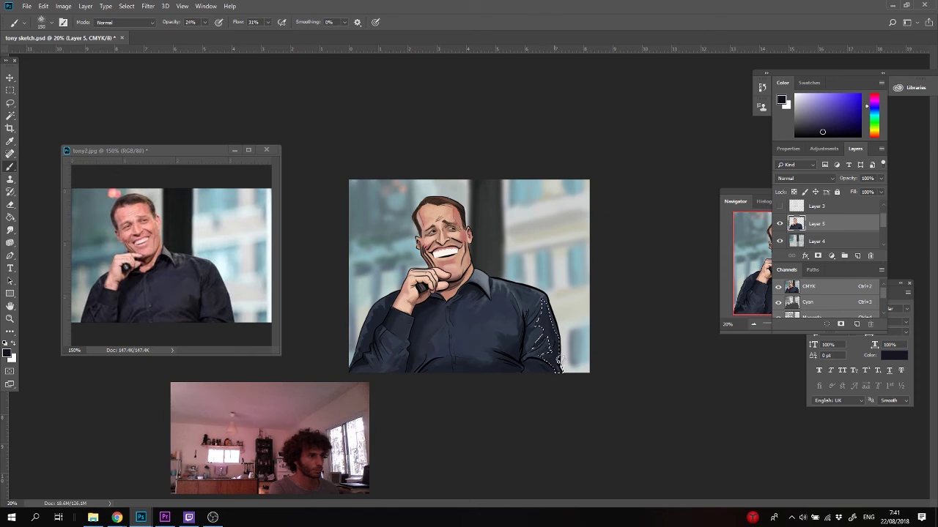
# - Lasso and darken shadow shapes on the shirt's chest and beside the raised forearm
pyautogui.press('l')
pyautogui.moveTo(464, 323); pyautogui.dragTo(445, 338)
pyautogui.press('b')
pyautogui.hotkey('ctrl', 'd')
pyautogui.press('l')
pyautogui.moveTo(407, 292); pyautogui.dragTo(402, 329)
pyautogui.press('b')
pyautogui.hotkey('ctrl', 'd')
# - Lasso the shirt folds beside the raised arm's elbow and brush them with a sampled slate blue
pyautogui.press('l')
pyautogui.moveTo(428, 327); pyautogui.dragTo(424, 341)
pyautogui.press('b')
pyautogui.keyDown('alt'); pyautogui.click(439, 347); pyautogui.keyUp('alt')
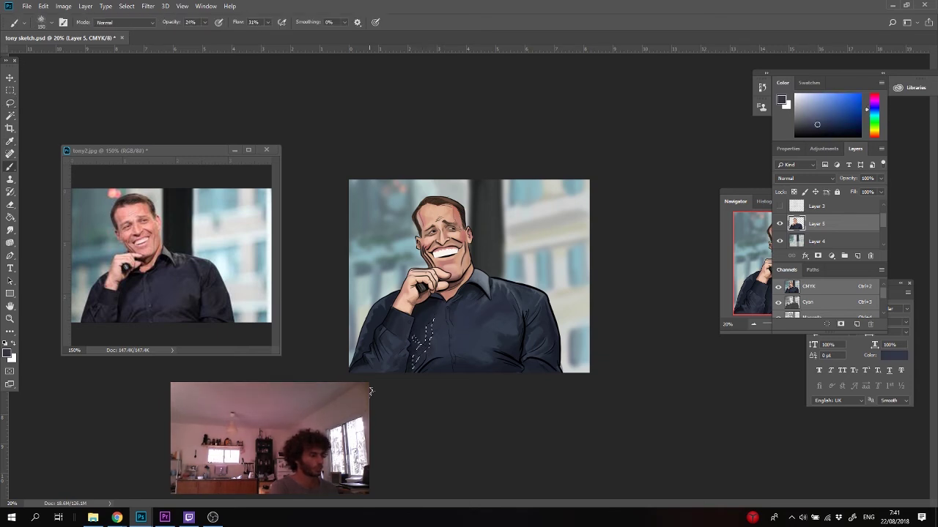
# - Lasso the outer edge and folds of the raised arm's sleeve and shade them with a sampled dark navy
pyautogui.press('l')
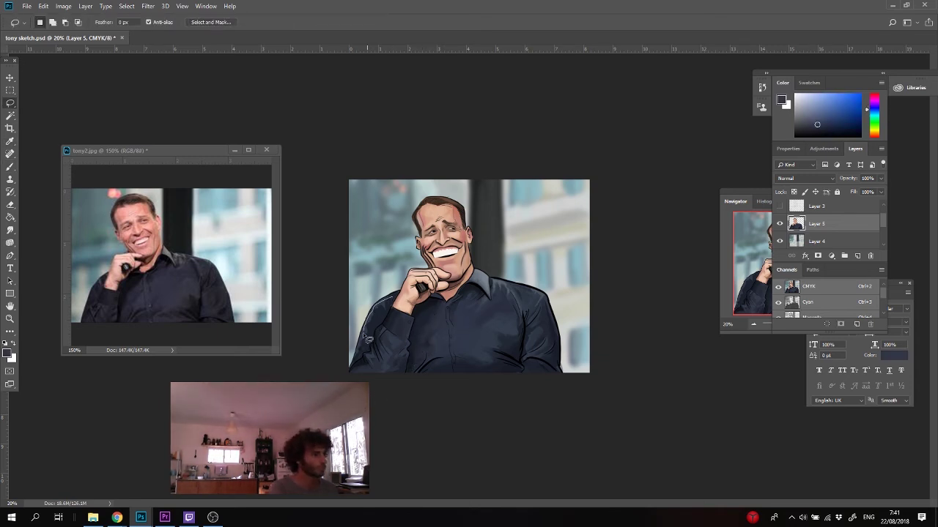
pyautogui.moveTo(380, 325); pyautogui.dragTo(381, 314)
pyautogui.press('b')
pyautogui.keyDown('alt'); pyautogui.click(363, 345); pyautogui.keyUp('alt')
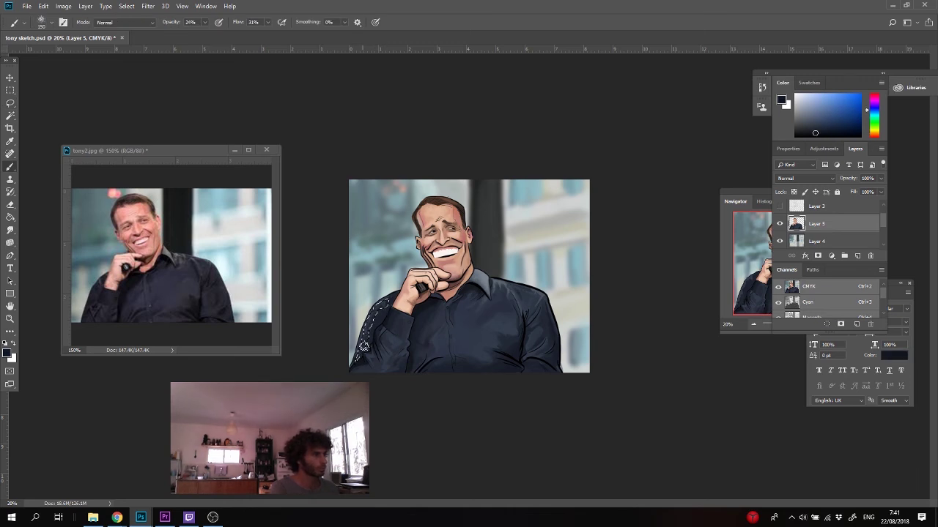
pyautogui.press('l')
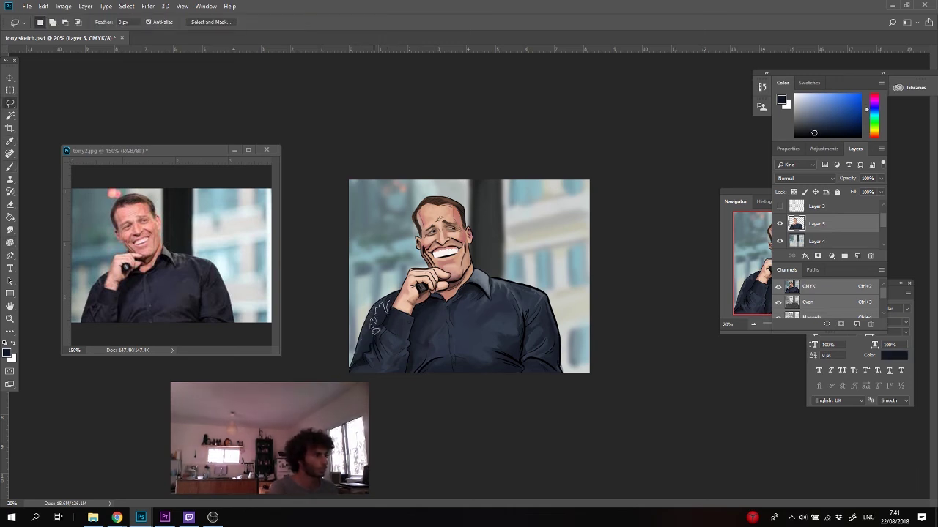
pyautogui.press('b')
pyautogui.moveTo(393, 317); pyautogui.dragTo(370, 321)
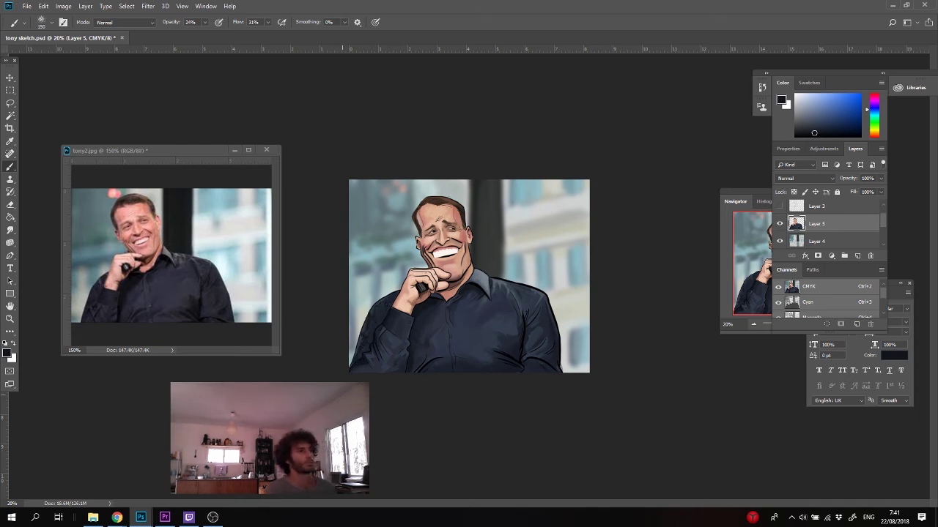
# - Compare the painting with and without the line art on Layer 6
pyautogui.scroll(1, 883, 224)
pyautogui.click(779, 210)
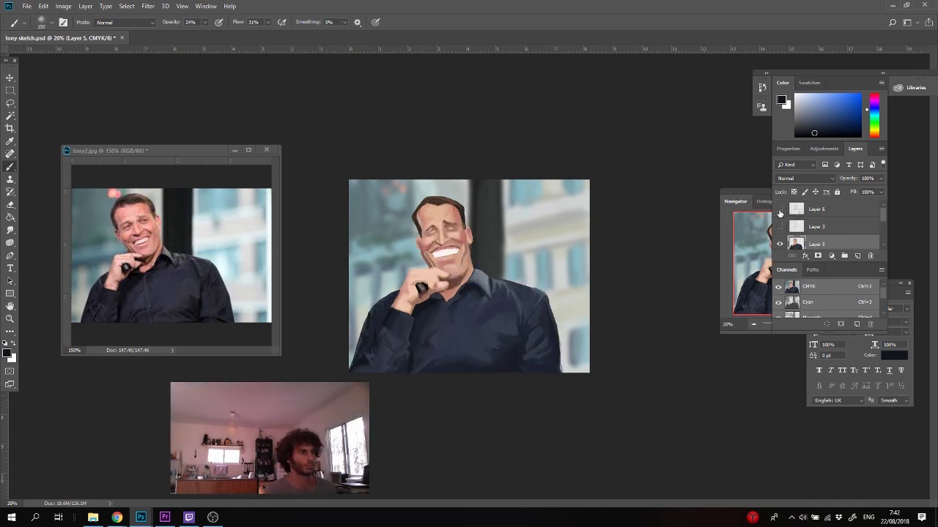
pyautogui.click(779, 209)
# - Add a new layer above the line art and clip it to Layer 6
pyautogui.click(822, 216)
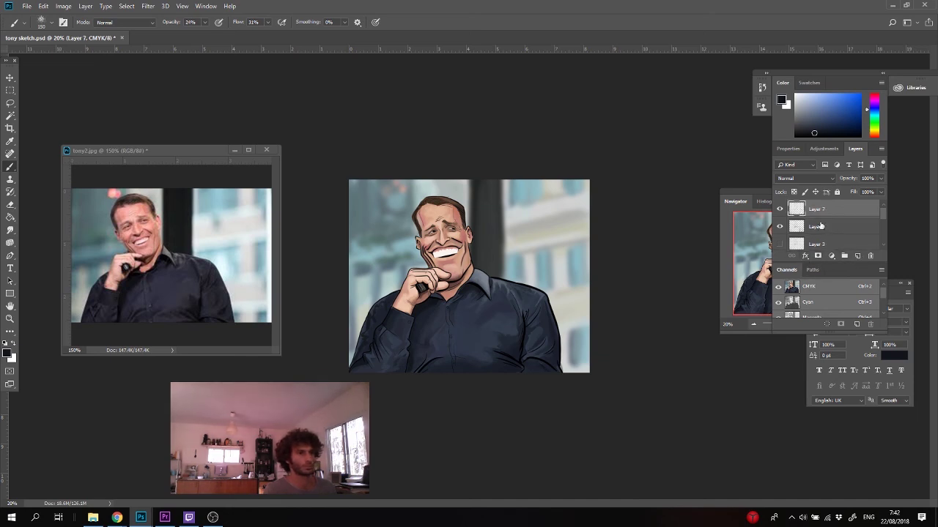
pyautogui.rightClick(820, 226)
pyautogui.click(762, 282)
# - Try recolouring the line art by filling the clipped layer with orange-brown and dark brown
pyautogui.click(877, 136)
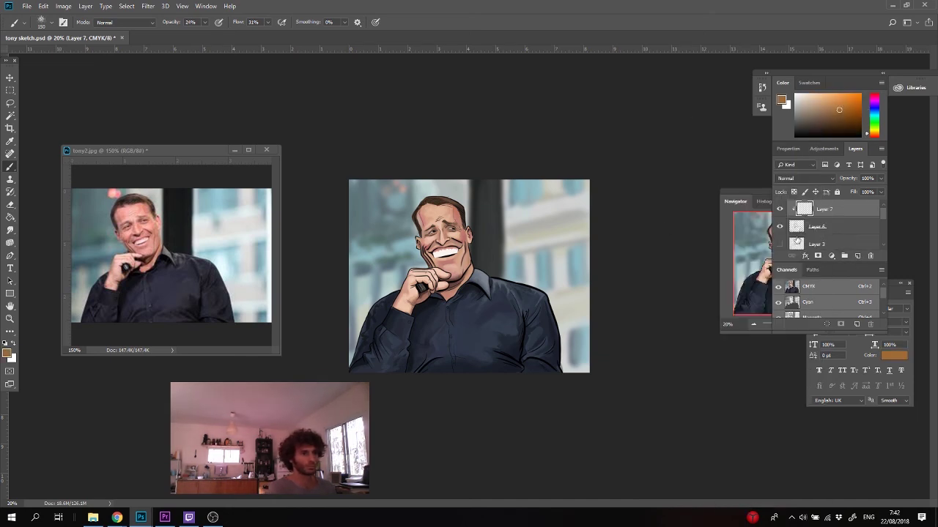
pyautogui.press('g')
pyautogui.click(512, 329)
pyautogui.click(539, 238)
pyautogui.click(855, 127)
pyautogui.click(574, 224)
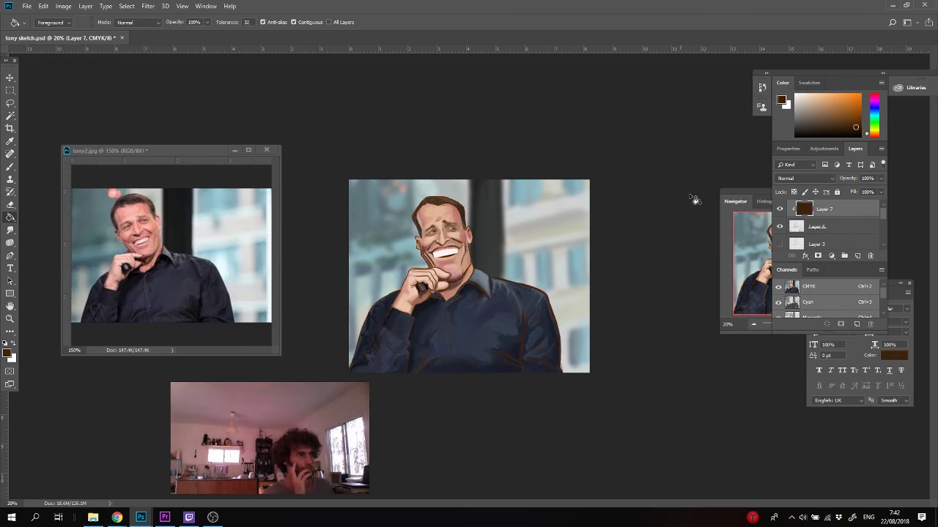
# - Fill the clipped layer with a dark reddish brown to recolour the line art
pyautogui.click(869, 136)
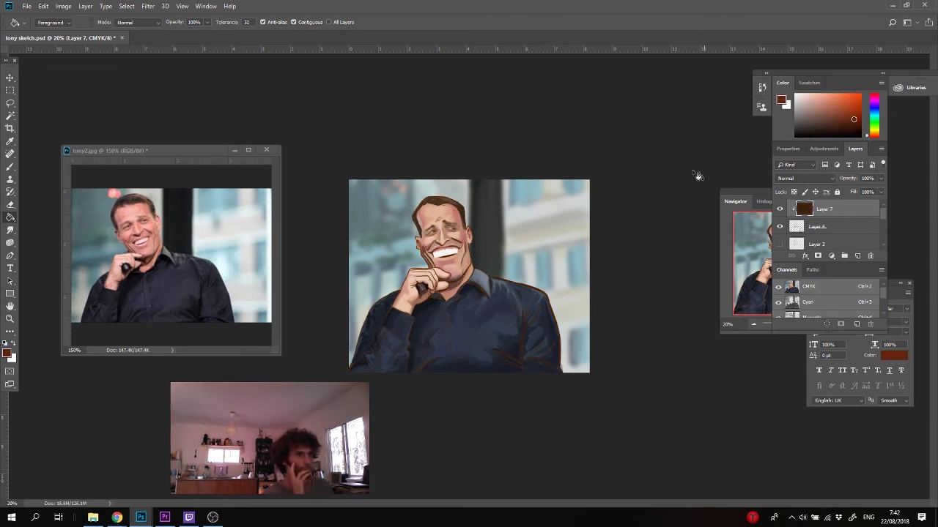
pyautogui.click(852, 128)
pyautogui.click(529, 272)
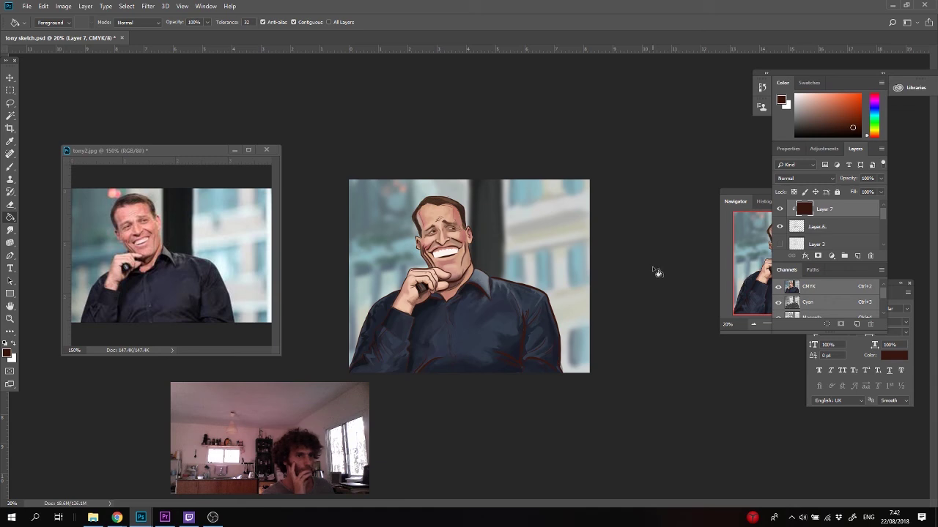
# - Lasso the shirt area on the clipped layer and fill it with a near-black blue
pyautogui.click(873, 110)
pyautogui.click(851, 135)
pyautogui.press('b')
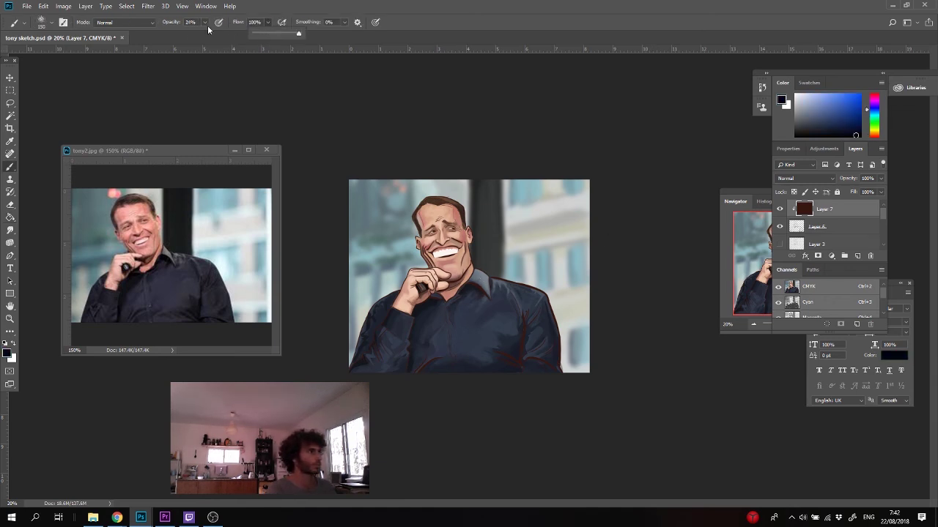
pyautogui.press('l')
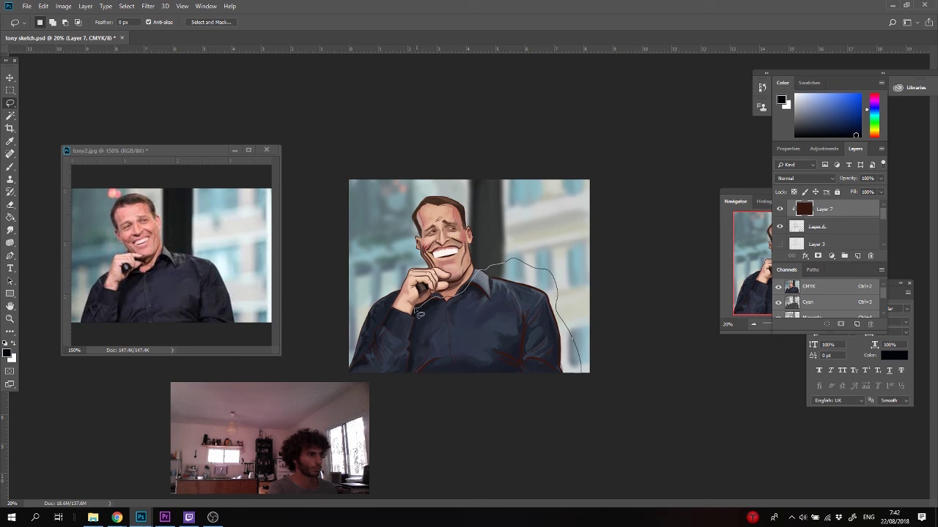
pyautogui.moveTo(406, 293); pyautogui.dragTo(387, 314)
pyautogui.press('g')
pyautogui.click(388, 315)
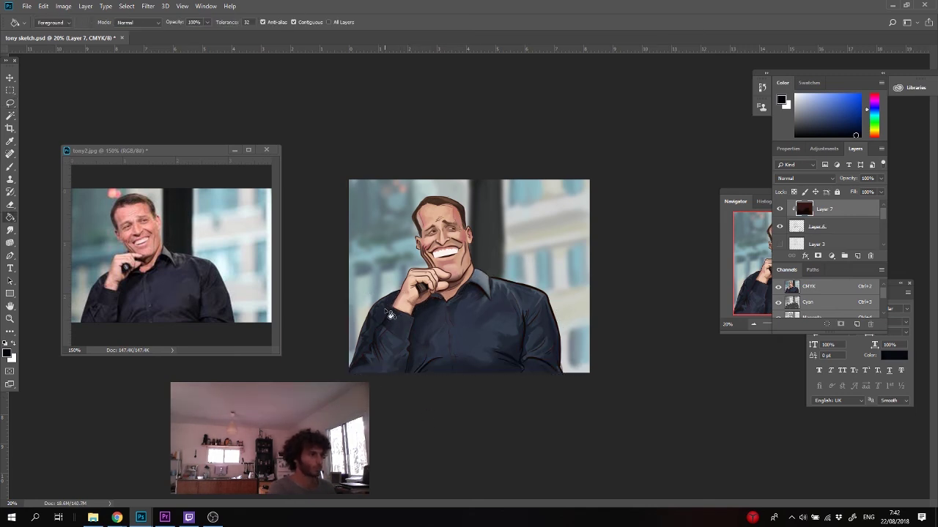
# - Lasso the microphone area on the clipped layer and fill its lines with the same near-black
pyautogui.press('l')
pyautogui.press('g')
pyautogui.click(419, 291)
pyautogui.press('l')
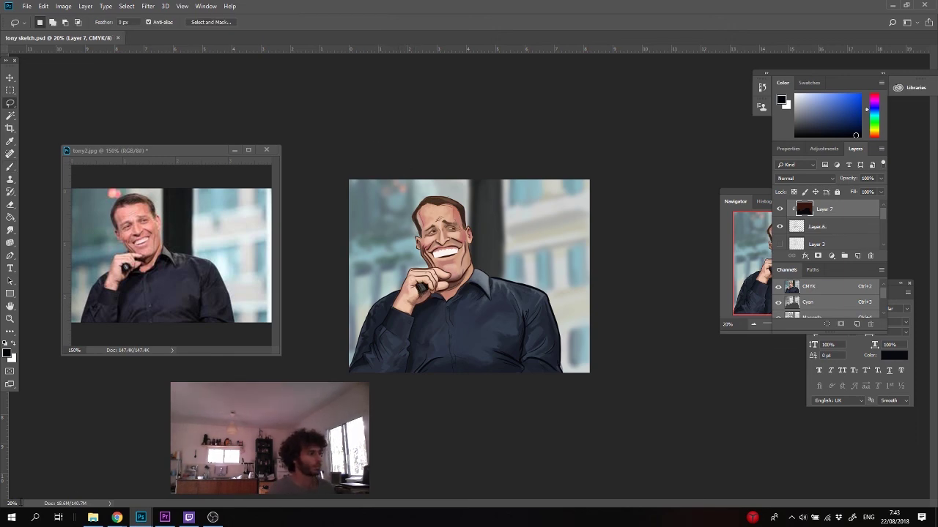
# - Lasso the shirt collar lines along the neck on the clipped colour layer and paint them near-black
pyautogui.moveTo(21, 502); pyautogui.dragTo(7, 504)
pyautogui.write('100')
pyautogui.press('Return')
pyautogui.moveTo(442, 321); pyautogui.dragTo(415, 366)
pyautogui.press('b')
pyautogui.moveTo(472, 315)
pyautogui.mouseDown()
pyautogui.moveTo(466, 305)
pyautogui.moveTo(437, 349)
pyautogui.mouseUp()
pyautogui.hotkey('ctrl', 'd')
pyautogui.press('l')
pyautogui.moveTo(498, 262)
pyautogui.mouseDown()
pyautogui.moveTo(489, 236)
pyautogui.moveTo(486, 261)
pyautogui.mouseUp()
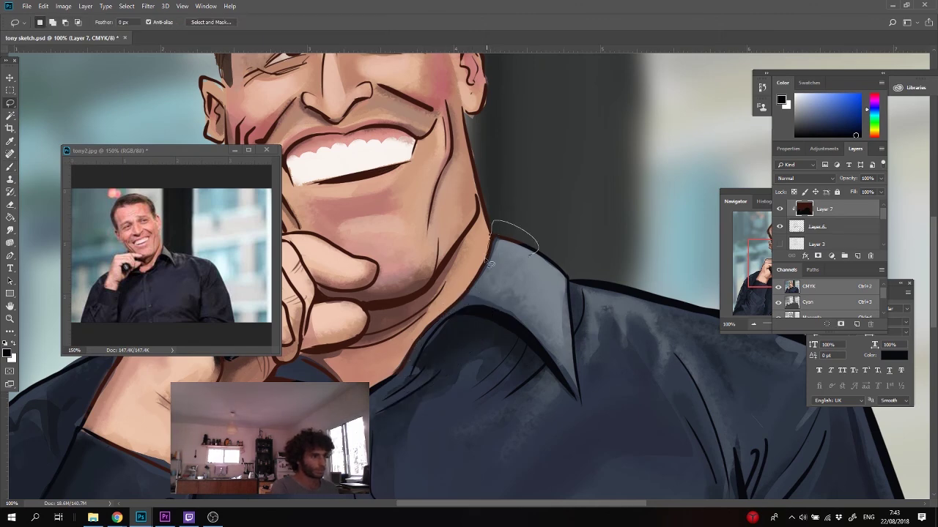
pyautogui.moveTo(268, 387); pyautogui.dragTo(521, 319)
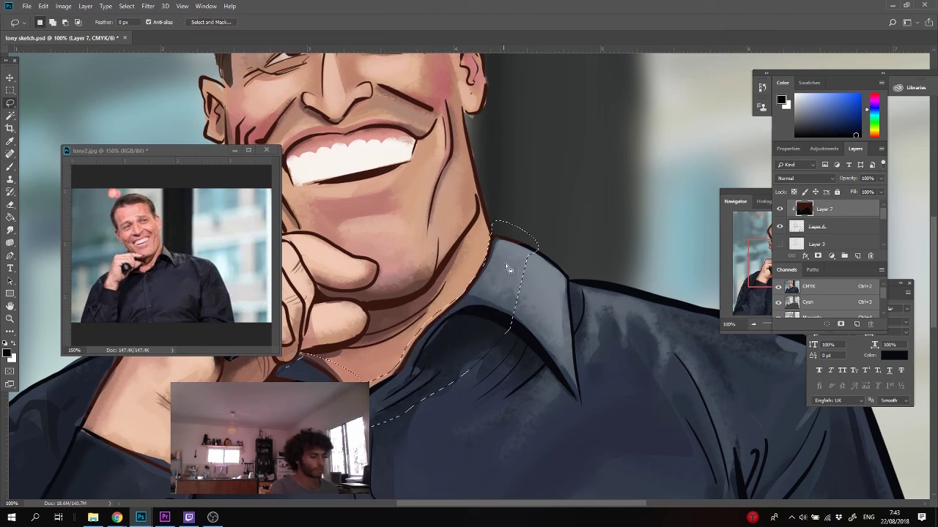
pyautogui.press('b')
pyautogui.moveTo(508, 230); pyautogui.dragTo(308, 358)
pyautogui.hotkey('ctrl', 'd')
# - Lasso the sleeve cuff's edge on the clipped layer, paint its line near-black and clear the selection
pyautogui.press('l')
pyautogui.moveTo(170, 464)
pyautogui.mouseDown()
pyautogui.moveTo(130, 453)
pyautogui.moveTo(166, 485)
pyautogui.mouseUp()
pyautogui.press('b')
pyautogui.moveTo(52, 417)
pyautogui.mouseDown()
pyautogui.moveTo(145, 450)
pyautogui.moveTo(167, 470)
pyautogui.mouseUp()
pyautogui.keyDown('ctrl'); pyautogui.click(122, 420); pyautogui.keyUp('ctrl')
pyautogui.hotkey('ctrl', 'd')
# - Lasso the skin along the sleeve cuff on Layer 5 and paint it with sampled skin tones
pyautogui.press('l')
pyautogui.press('b')
pyautogui.keyDown('alt'); pyautogui.click(138, 448); pyautogui.keyUp('alt')
pyautogui.keyDown('alt'); pyautogui.click(152, 441); pyautogui.keyUp('alt')
pyautogui.moveTo(149, 448); pyautogui.dragTo(107, 426)
pyautogui.press('b')
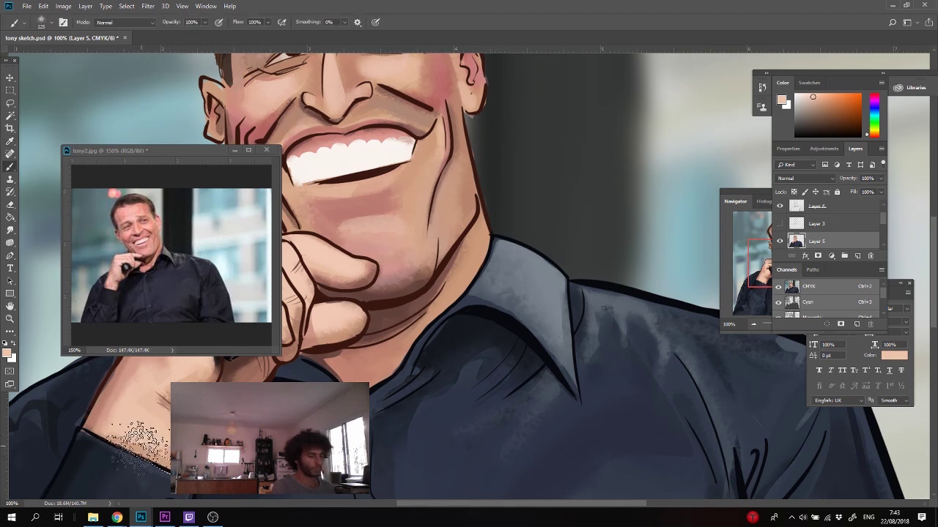
pyautogui.keyDown('alt'); pyautogui.click(173, 471); pyautogui.keyUp('alt')
pyautogui.moveTo(96, 442)
pyautogui.mouseDown()
pyautogui.moveTo(144, 457)
pyautogui.moveTo(167, 451)
pyautogui.mouseUp()
# - Touch up the forearm above the cuff with sampled skin tones inside lassoed areas
pyautogui.press('l')
pyautogui.moveTo(141, 434); pyautogui.dragTo(144, 460)
pyautogui.press('b')
pyautogui.keyDown('alt'); pyautogui.click(150, 410); pyautogui.keyUp('alt')
pyautogui.moveTo(170, 380)
pyautogui.mouseDown()
pyautogui.moveTo(135, 423)
pyautogui.moveTo(138, 443)
pyautogui.moveTo(137, 425)
pyautogui.moveTo(113, 411)
pyautogui.mouseUp()
pyautogui.keyDown('alt'); pyautogui.click(171, 376); pyautogui.keyUp('alt')
pyautogui.hotkey('ctrl', 'd')
pyautogui.press('l')
pyautogui.press('b')
pyautogui.hotkey('ctrl', 'd')
pyautogui.moveTo(168, 366); pyautogui.dragTo(192, 403)
# - Lasso the small area where the shirt neckline meets the hand and retouch its colour
pyautogui.keyDown('ctrl'); pyautogui.click(309, 375); pyautogui.keyUp('ctrl')
pyautogui.press('l')
pyautogui.press('b')
pyautogui.moveTo(298, 369)
pyautogui.mouseDown()
pyautogui.moveTo(350, 370)
pyautogui.moveTo(328, 372)
pyautogui.mouseUp()
pyautogui.keyDown('alt'); pyautogui.click(304, 369); pyautogui.keyUp('alt')
pyautogui.hotkey('ctrl', 'f')
pyautogui.hotkey('ctrl', 'd')
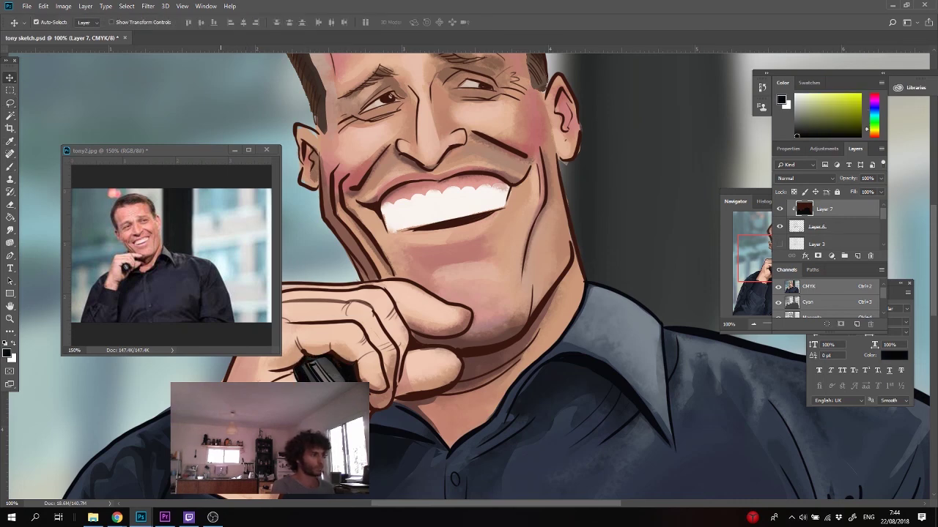
# - Lasso the outer edge of the wrist and tidy the figure's paint along it on Layer 5
pyautogui.keyDown('ctrl'); pyautogui.click(212, 375); pyautogui.keyUp('ctrl')
pyautogui.press('l')
pyautogui.moveTo(218, 397); pyautogui.dragTo(226, 375)
pyautogui.press('super+x')
pyautogui.press('Escape')
pyautogui.hotkey('ctrl', 's')
pyautogui.keyDown('ctrl'); pyautogui.click(256, 399); pyautogui.keyUp('ctrl')
pyautogui.press('l')
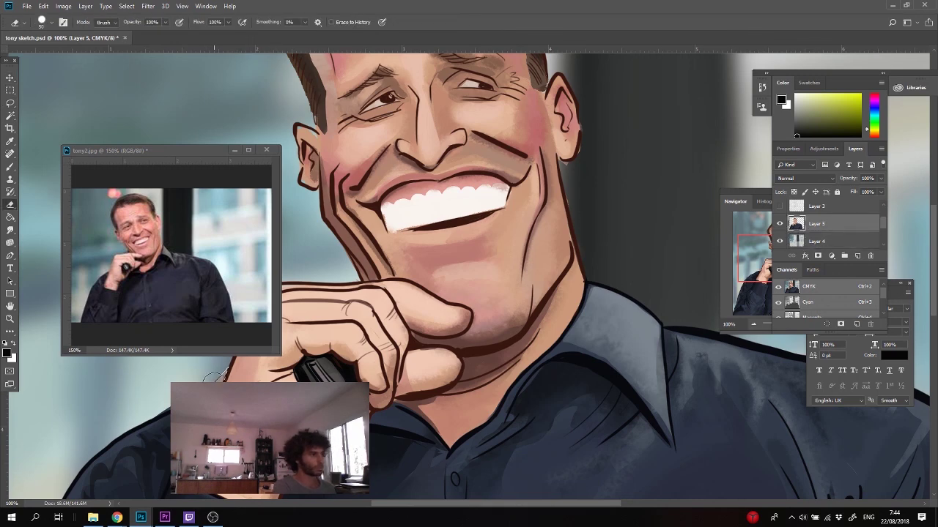
# - Hide Layer 5 and sample the blurred background colours beside the wrist on Layer 4
pyautogui.keyDown('ctrl'); pyautogui.click(219, 375); pyautogui.keyUp('ctrl')
pyautogui.click(779, 224)
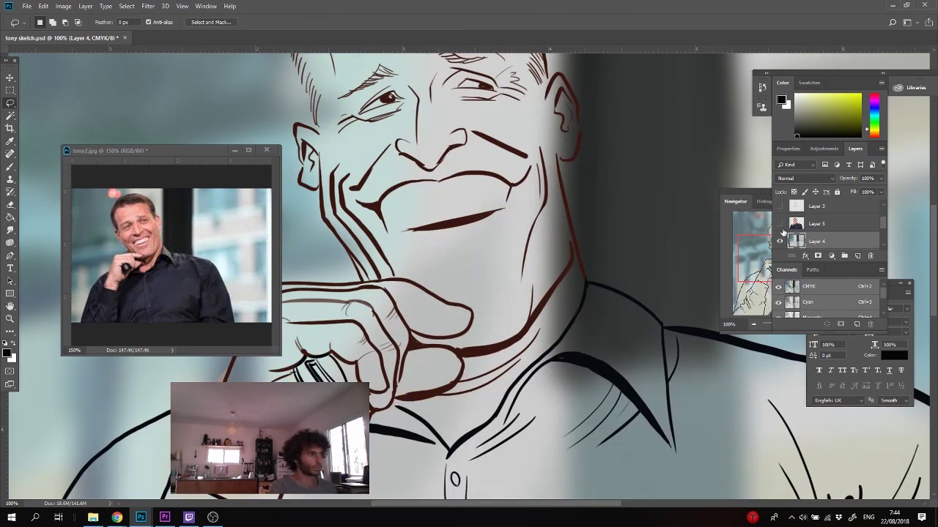
pyautogui.press('b')
pyautogui.keyDown('alt'); pyautogui.click(220, 368); pyautogui.keyUp('alt')
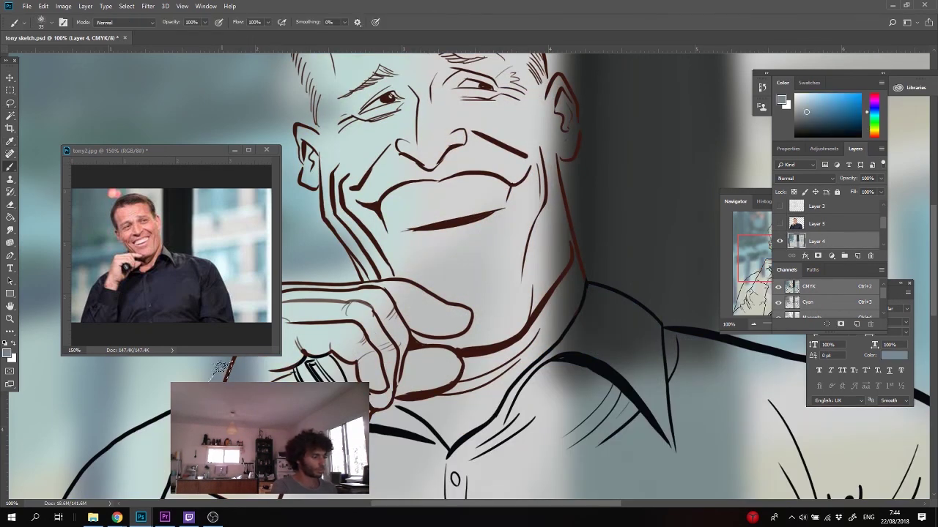
pyautogui.keyDown('alt'); pyautogui.click(380, 328); pyautogui.keyUp('alt')
pyautogui.keyDown('alt'); pyautogui.click(194, 392); pyautogui.keyUp('alt')
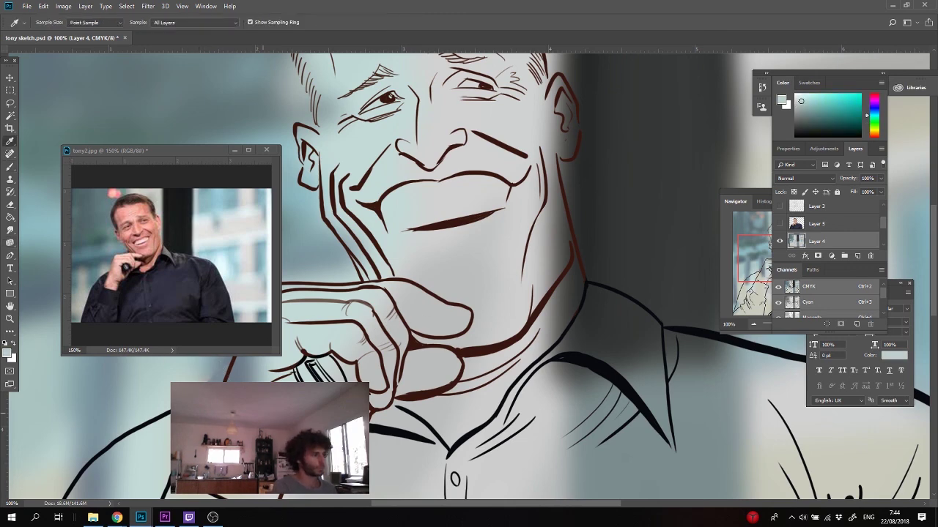
pyautogui.keyDown('alt'); pyautogui.click(200, 372); pyautogui.keyUp('alt')
pyautogui.keyDown('alt'); pyautogui.click(196, 377); pyautogui.keyUp('alt')
# - Switch to a larger soft round brush and paint sampled background colour beside the wrist on Layer 4
pyautogui.click(41, 22)
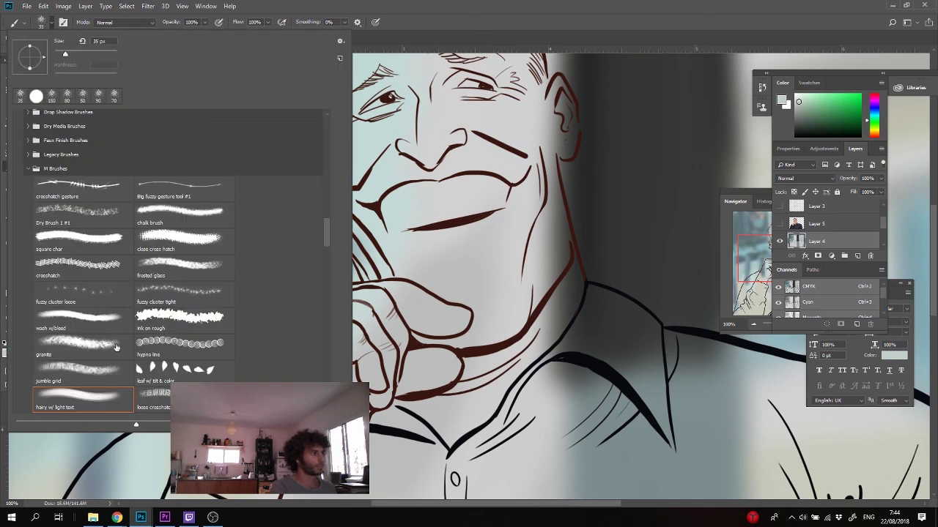
pyautogui.moveTo(326, 226); pyautogui.dragTo(323, 123)
pyautogui.doubleClick(64, 148)
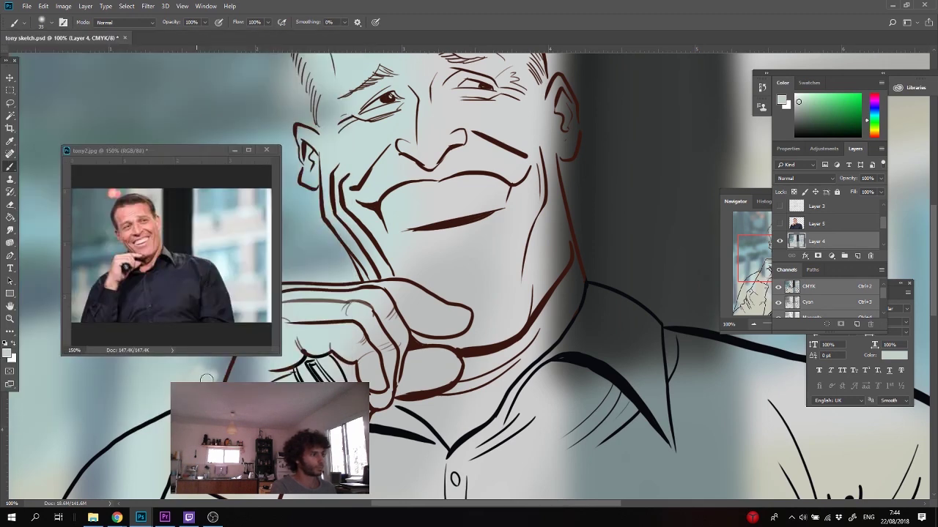
pyautogui.keyDown('alt'); pyautogui.click(211, 376); pyautogui.keyUp('alt')
pyautogui.keyDown('alt'); pyautogui.click(205, 374); pyautogui.keyUp('alt')
pyautogui.press(']')
pyautogui.press(']')
pyautogui.press(']')
pyautogui.press(']')
pyautogui.moveTo(206, 369); pyautogui.dragTo(235, 427)
# - Blend the background around the hand with sampled pale teal and show Layer 5 again
pyautogui.keyDown('alt'); pyautogui.click(230, 425); pyautogui.keyUp('alt')
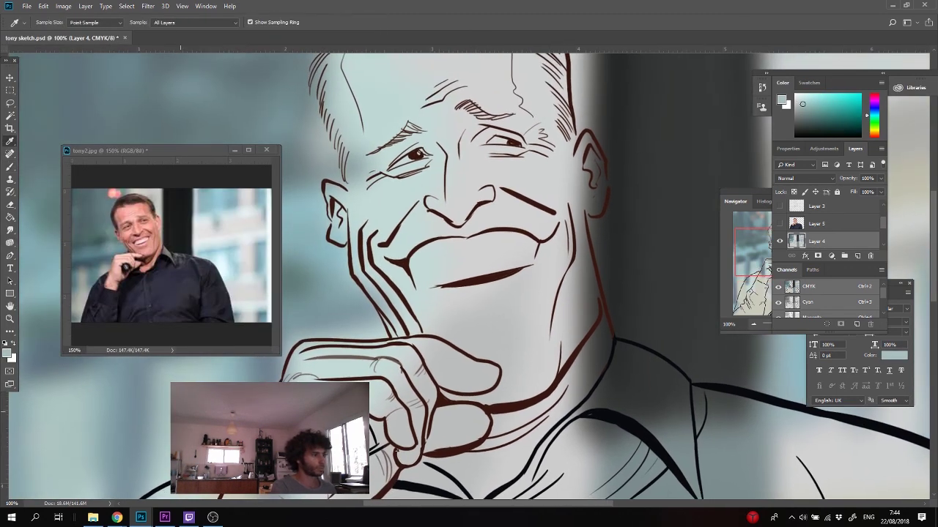
pyautogui.keyDown('alt'); pyautogui.click(240, 370); pyautogui.keyUp('alt')
pyautogui.moveTo(250, 386); pyautogui.dragTo(262, 390)
pyautogui.keyDown('alt'); pyautogui.click(249, 395); pyautogui.keyUp('alt')
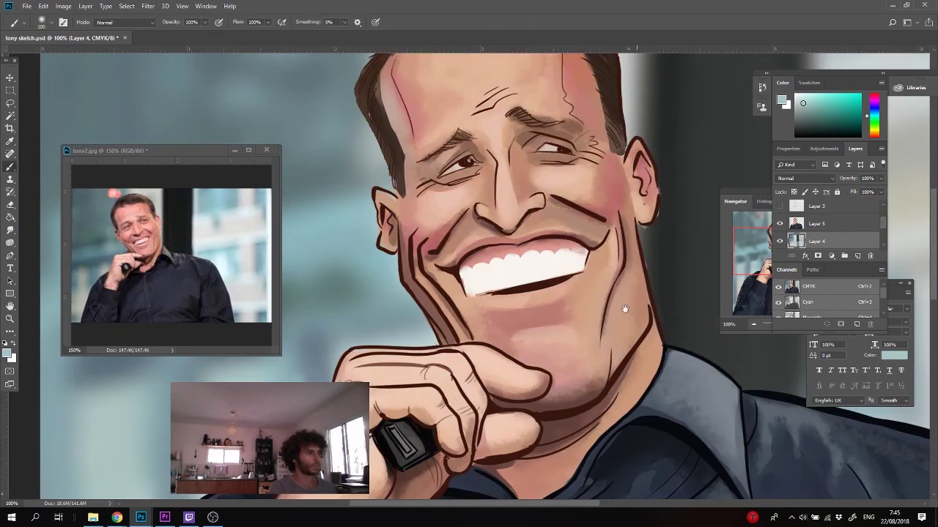
# - Lasso jagged fold shadows around the crease at the shirt's lower edge and darken them on Layer 5
pyautogui.moveTo(625, 308)
pyautogui.mouseDown()
pyautogui.moveTo(483, 271)
pyautogui.moveTo(197, 335)
pyautogui.mouseUp()
pyautogui.press('l')
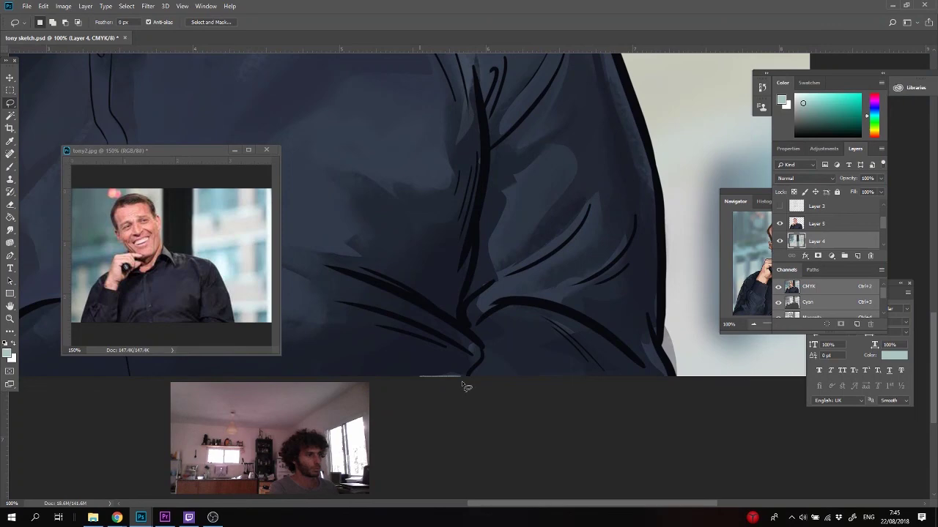
pyautogui.moveTo(432, 378)
pyautogui.mouseDown()
pyautogui.moveTo(480, 353)
pyautogui.moveTo(452, 308)
pyautogui.mouseUp()
pyautogui.press('d')
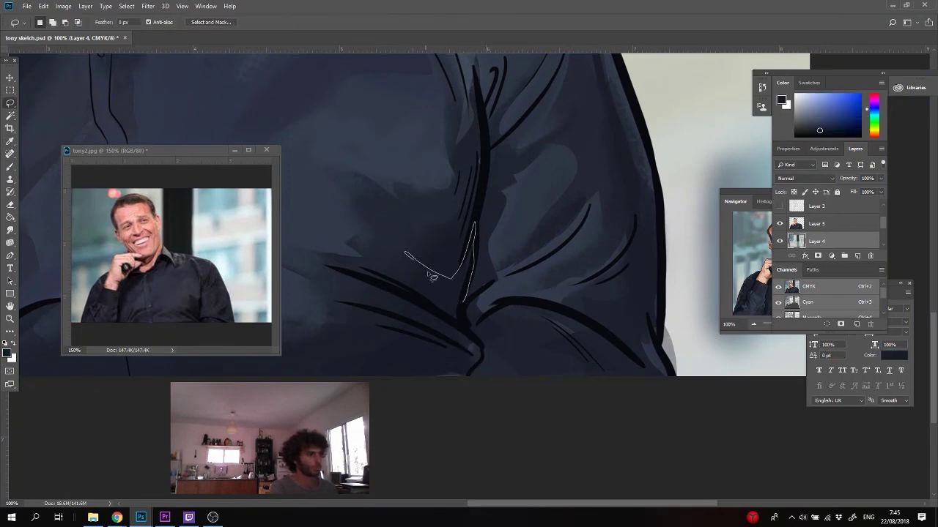
pyautogui.moveTo(426, 390); pyautogui.dragTo(424, 387)
pyautogui.hotkey('alt', ']')
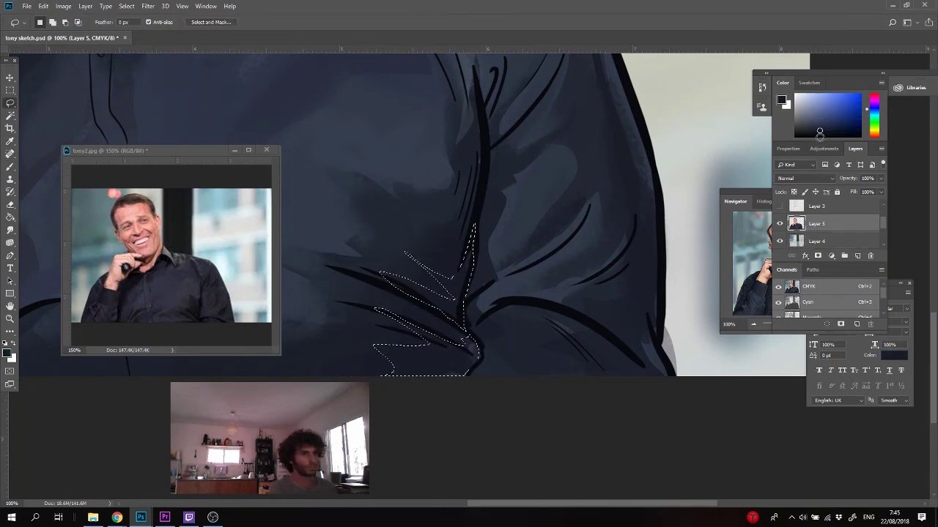
pyautogui.press('b')
pyautogui.hotkey('ctrl', 'd')
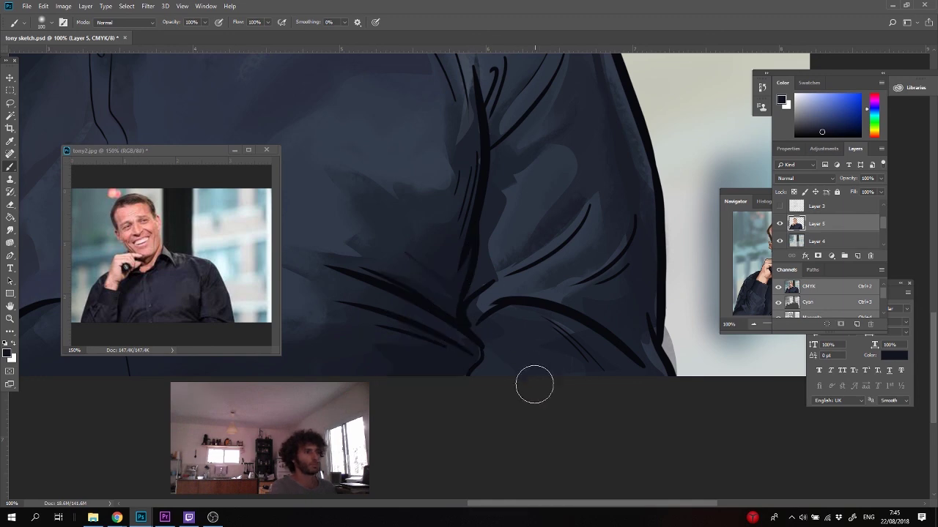
# - Lasso a fold shadow at the bottom of the sleeve and paint it dark
pyautogui.press('l')
pyautogui.moveTo(565, 388)
pyautogui.mouseDown()
pyautogui.moveTo(564, 340)
pyautogui.moveTo(518, 371)
pyautogui.moveTo(594, 376)
pyautogui.mouseUp()
pyautogui.press('b')
pyautogui.hotkey('ctrl', 'd')
# - Lasso the pointed fold beneath the elbow crease lines and darken it with the soft brush
pyautogui.scroll(3, 469, 342)
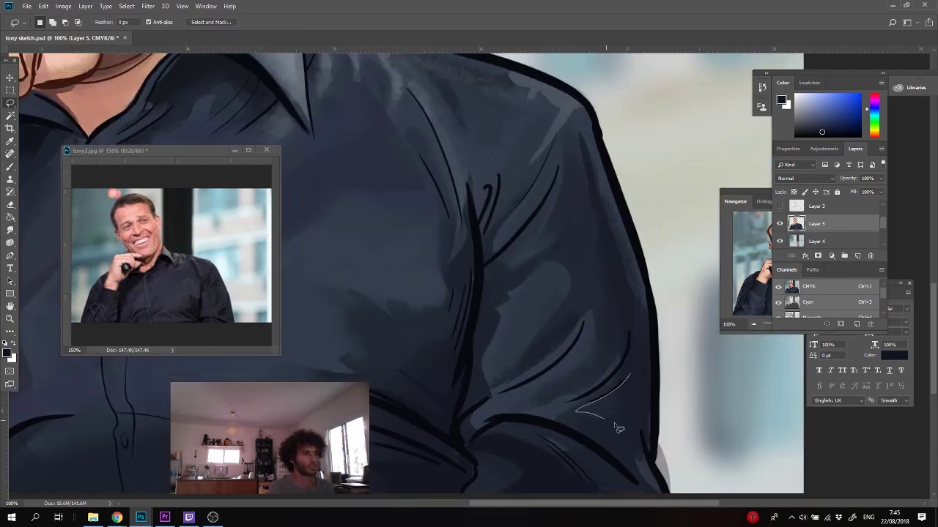
pyautogui.press('l')
pyautogui.moveTo(571, 419); pyautogui.dragTo(628, 378)
pyautogui.press('b')
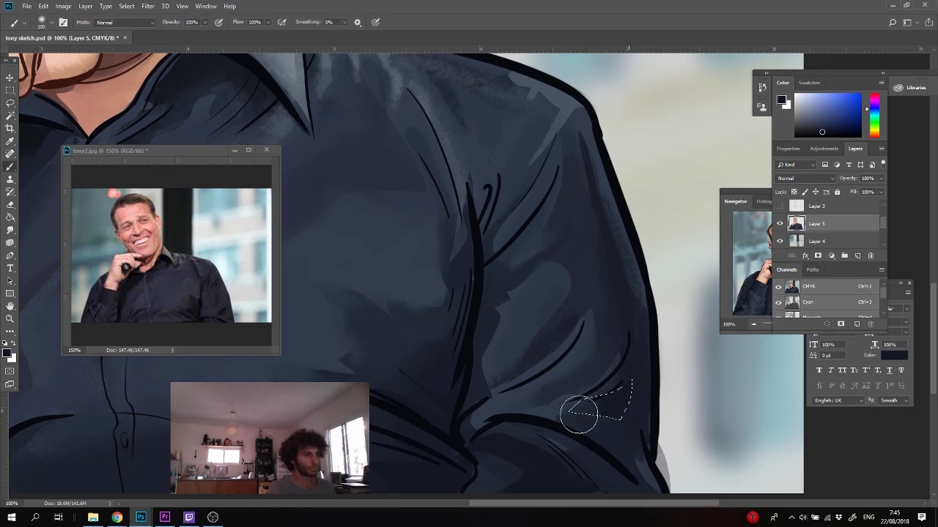
pyautogui.hotkey('ctrl', 'd')
pyautogui.hotkey('ctrl', 'f')
pyautogui.click(676, 252)
pyautogui.hotkey('ctrl', 'z')
# - Lasso a shadow shape along the upper sleeve's outer side and paint it dark
pyautogui.press('l')
pyautogui.moveTo(590, 302)
pyautogui.mouseDown()
pyautogui.moveTo(539, 272)
pyautogui.moveTo(583, 305)
pyautogui.mouseUp()
pyautogui.press('b')
pyautogui.moveTo(589, 286); pyautogui.dragTo(591, 214)
pyautogui.hotkey('ctrl', 'd')
pyautogui.press('l')
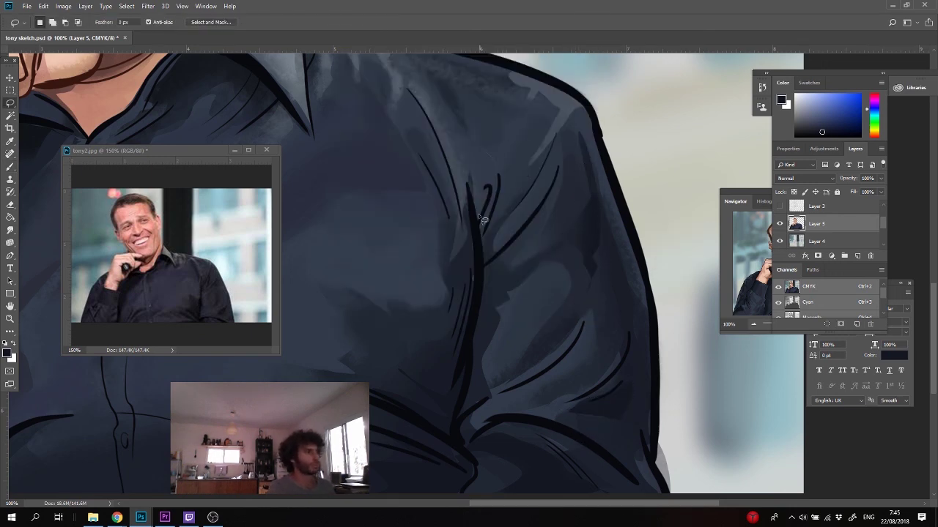
# - Lasso a leaf-shaped shadow beside the chest fold near the armpit and shade it dark blue
pyautogui.moveTo(382, 130); pyautogui.dragTo(379, 118)
pyautogui.press('b')
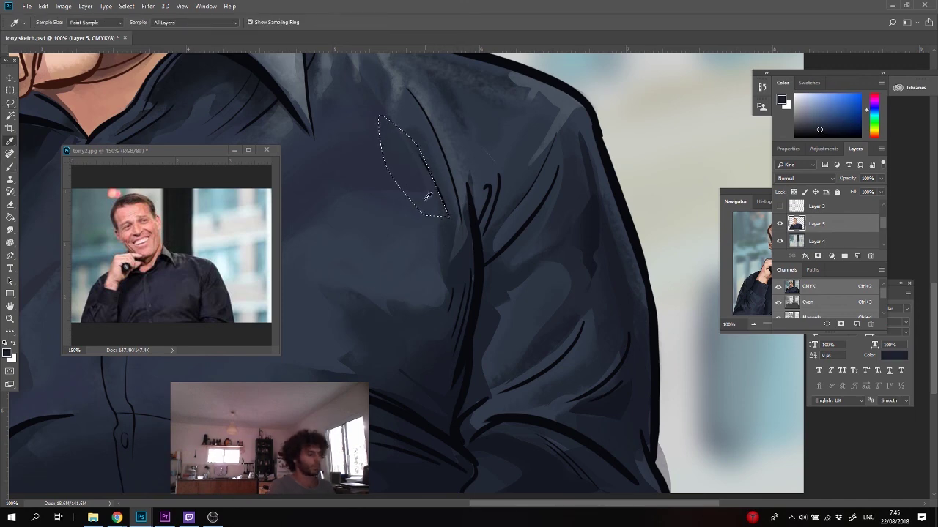
pyautogui.hotkey('ctrl', 'd')
# - Choose a hard round brush with default colours, and lasso and clear the grey patch outside the sleeve's lower edge
pyautogui.click(5, 502)
pyautogui.write('5')
pyautogui.press('Return')
pyautogui.write('0')
pyautogui.press('Return')
pyautogui.press('Return')
pyautogui.write('200')
pyautogui.press('Return')
pyautogui.moveTo(565, 409)
pyautogui.mouseDown()
pyautogui.moveTo(548, 153)
pyautogui.moveTo(608, 205)
pyautogui.mouseUp()
pyautogui.click(49, 23)
pyautogui.doubleClick(173, 149)
pyautogui.press('d')
pyautogui.press('[')
pyautogui.press('[')
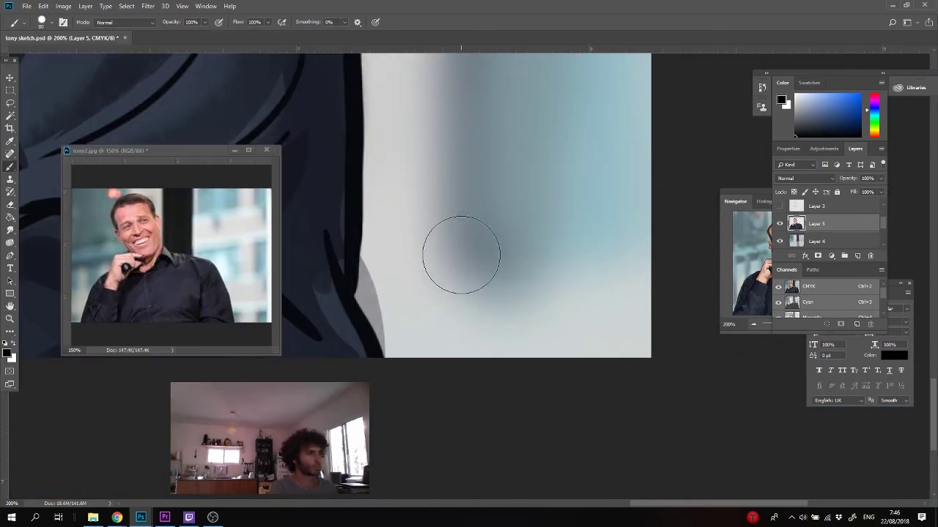
pyautogui.press('l')
pyautogui.moveTo(364, 247)
pyautogui.mouseDown()
pyautogui.moveTo(392, 370)
pyautogui.moveTo(370, 249)
pyautogui.mouseUp()
# - Add an empty unclipped layer at the top of the stack, delete the extra clipped layer and select the new one
pyautogui.moveTo(883, 222); pyautogui.dragTo(834, 235)
pyautogui.click(835, 226)
pyautogui.click(857, 256)
pyautogui.press('b')
pyautogui.hotkey('ctrl', 'd')
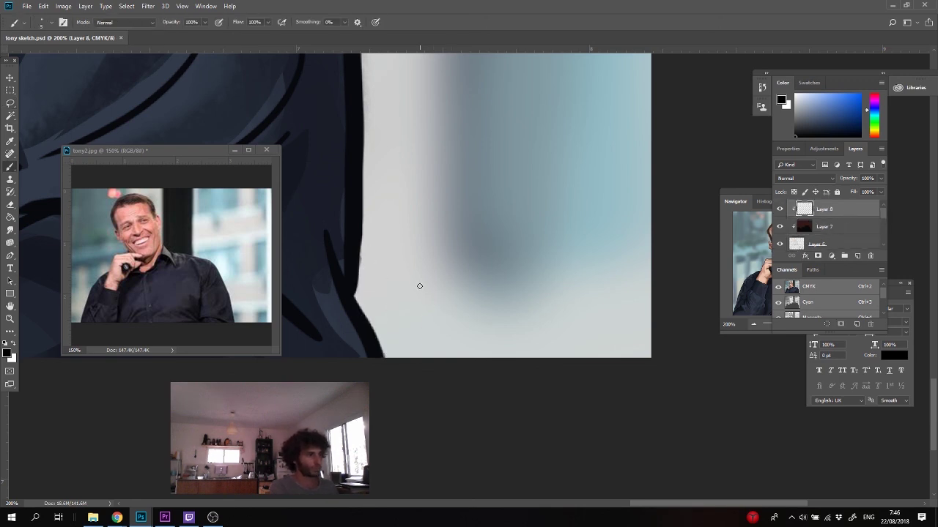
pyautogui.click(856, 256)
pyautogui.click(824, 231)
pyautogui.press('Delete')
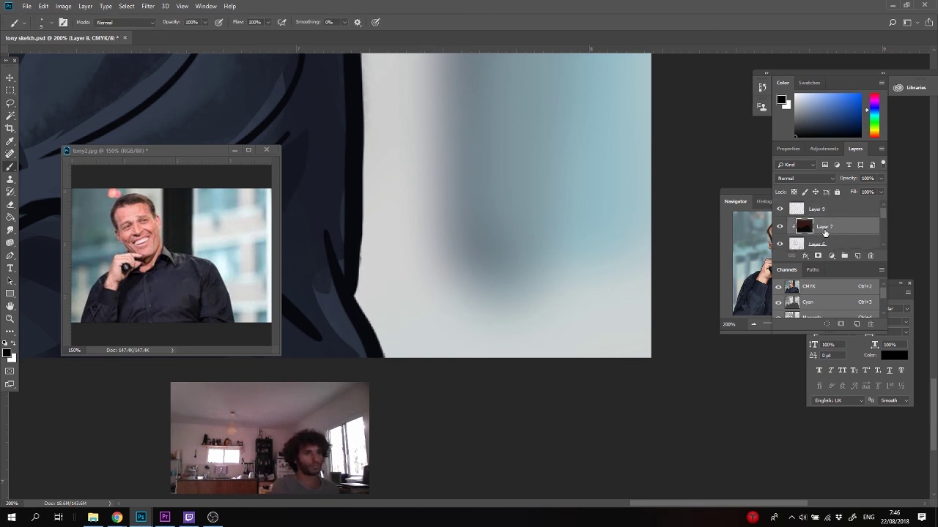
pyautogui.click(826, 212)
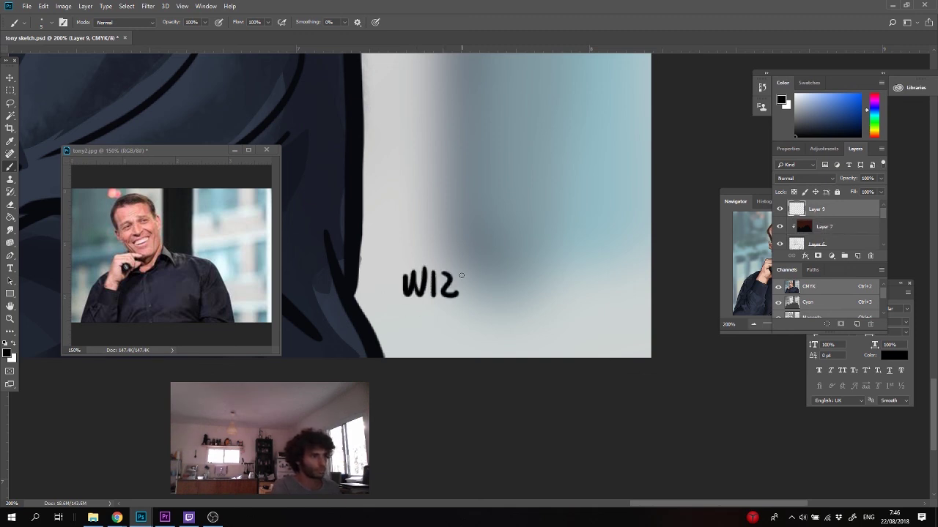
# - Undo the first trial signature lettering beside the sleeve's lower edge
pyautogui.hotkey('ctrl', 'alt', 'z')
pyautogui.hotkey('ctrl', 'alt', 'z')
pyautogui.hotkey('ctrl', 'alt', 'z')
pyautogui.hotkey('ctrl', 'alt', 'z')
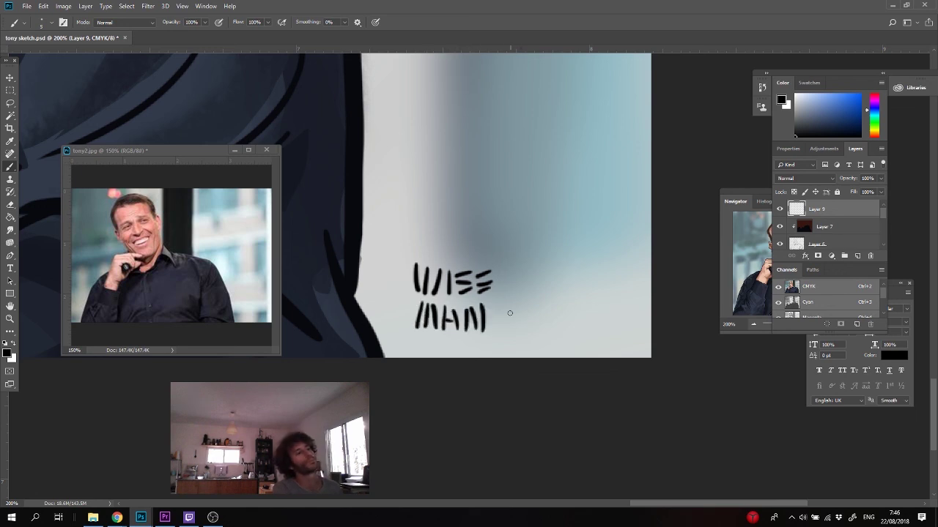
# - Undo strokes of the two-line handwritten "WISE MAN" signature on the new layer
pyautogui.hotkey('ctrl', 'alt', 'z')
pyautogui.hotkey('ctrl', 'alt', 'z')
pyautogui.hotkey('ctrl', 'alt', 'z')
pyautogui.hotkey('ctrl', 'alt', 'z')
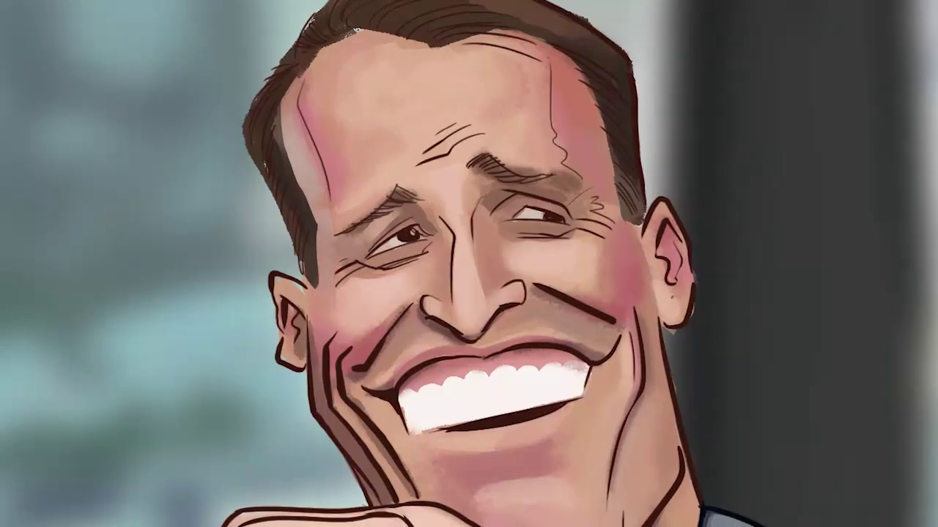